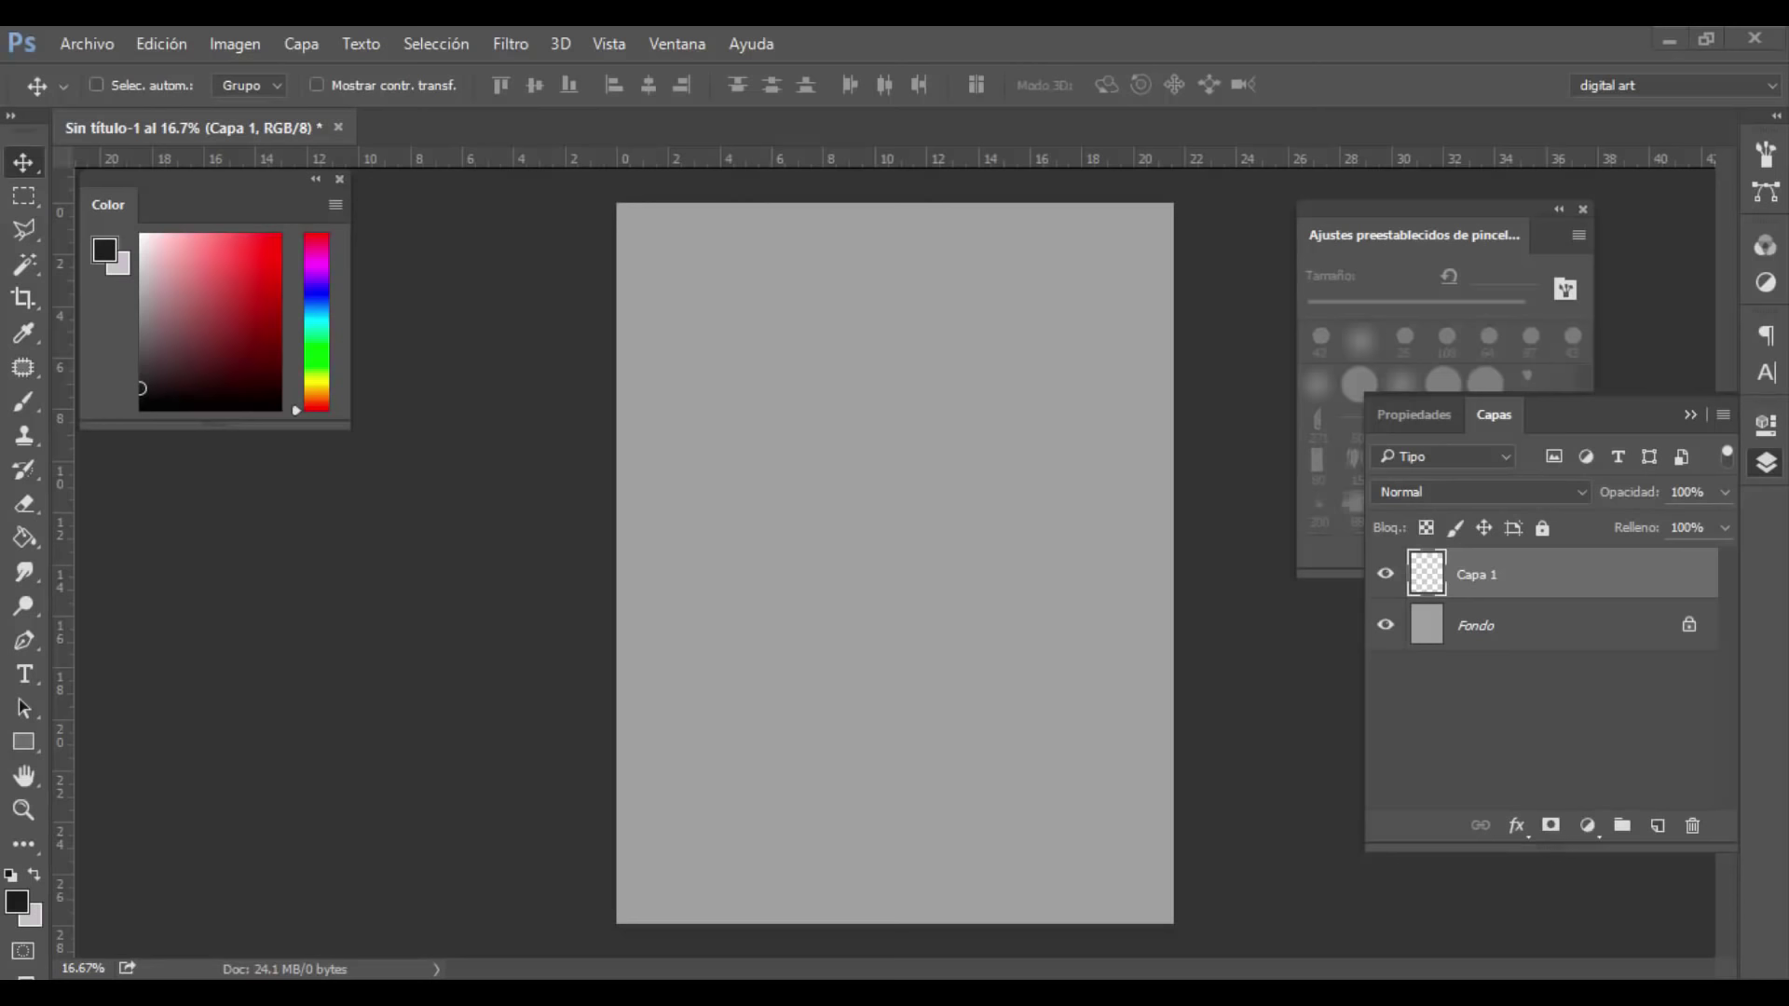
Step: Sketch both eyes with irises, eyelid lines and eyebrows in black on Capa 1 with the 42 px brush
key("b")
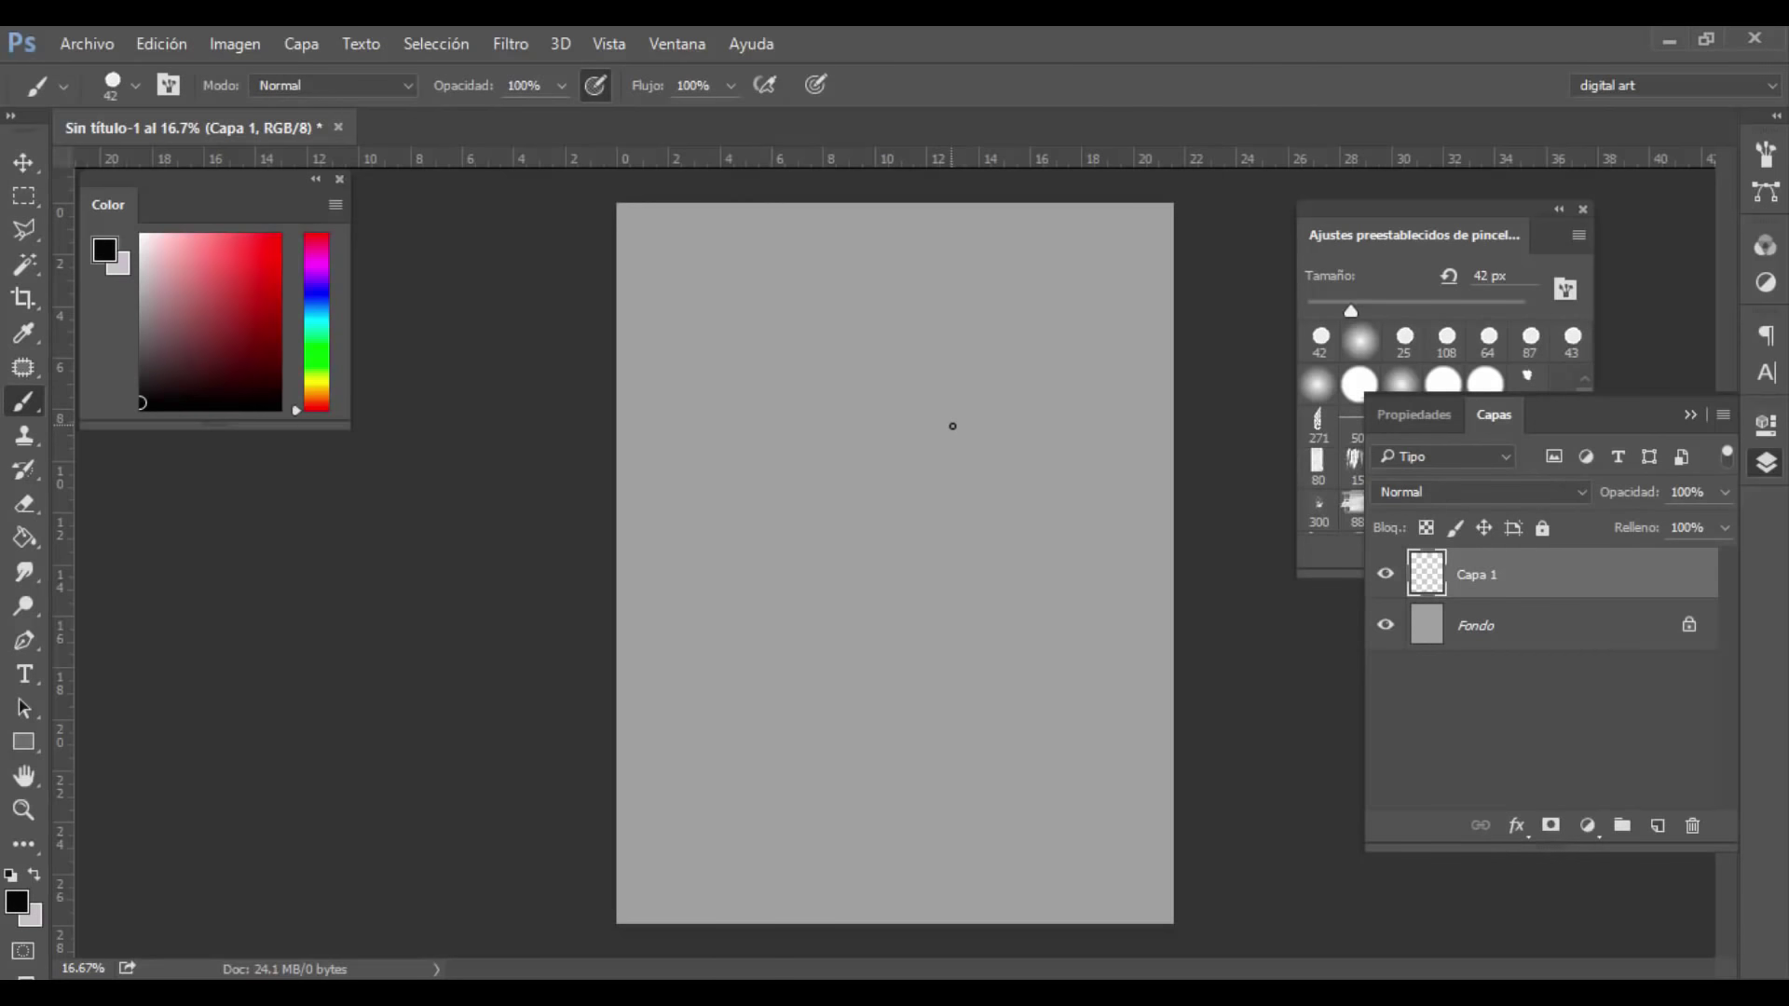
left_click_drag(930, 437, 1022, 430)
left_click_drag(941, 476, 1008, 476)
left_click_drag(781, 441, 843, 431)
mouse_move(766, 438)
left_mouse_down()
mouse_move(808, 435)
mouse_move(788, 478)
mouse_move(841, 476)
mouse_move(790, 435)
mouse_move(833, 433)
mouse_move(758, 446)
mouse_move(1036, 385)
left_mouse_up()
mouse_move(846, 395)
left_mouse_down()
mouse_move(766, 399)
mouse_move(830, 399)
left_mouse_up()
mouse_move(762, 447)
left_mouse_down()
mouse_move(784, 473)
mouse_move(800, 437)
mouse_move(789, 464)
left_mouse_up()
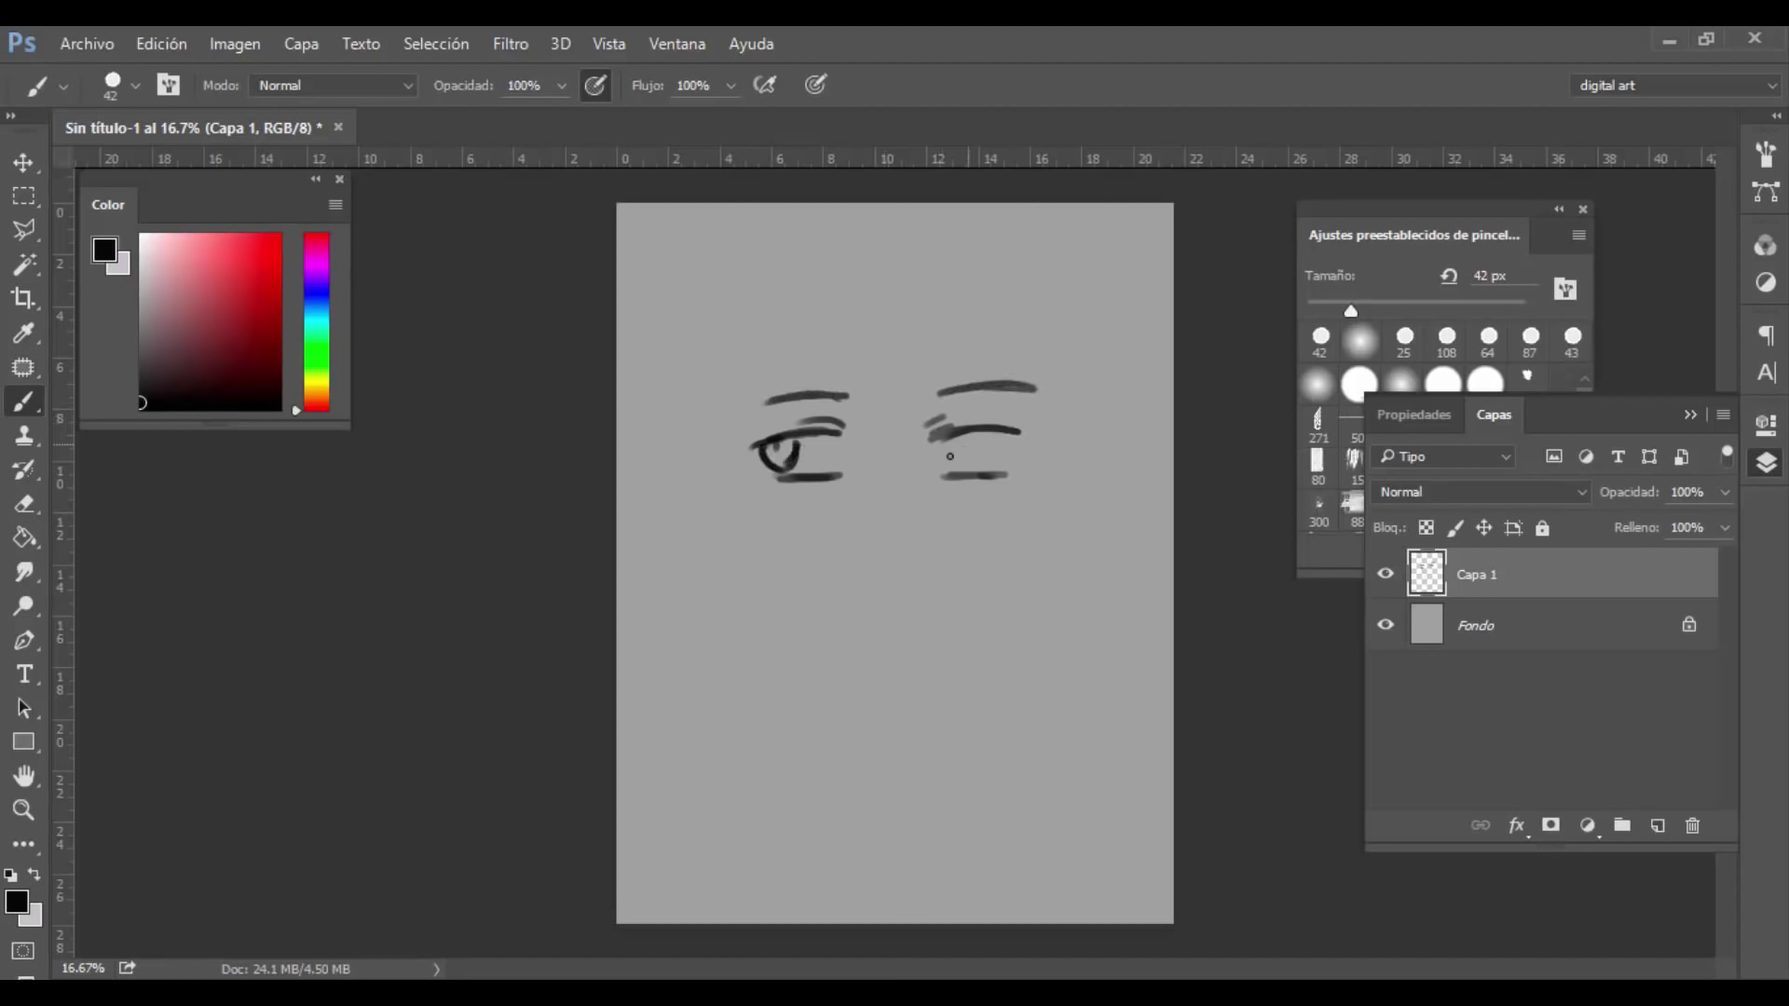
left_click_drag(943, 436, 965, 468)
left_click_drag(950, 455, 966, 469)
Step: Select the eye and eyebrow on the left of the sketch, nudge them further outward, and deselect
key("m")
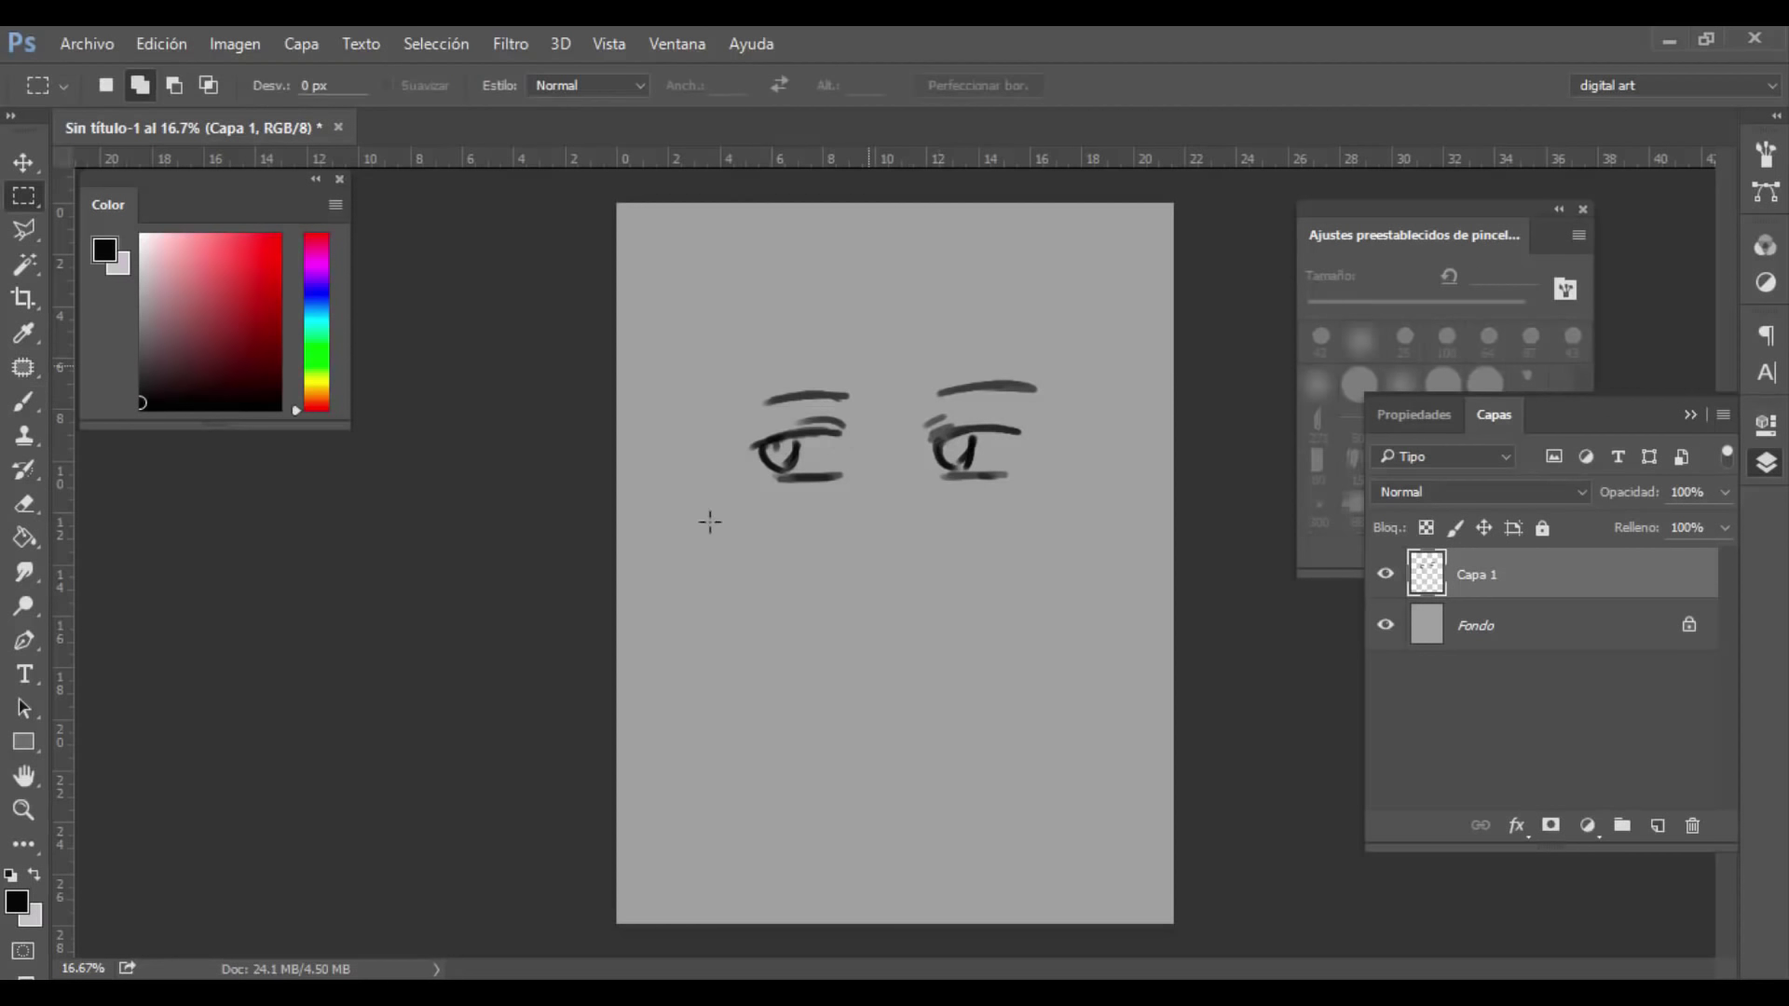
left_click_drag(708, 518, 870, 364)
key("v")
key("shift+Left")
key("shift+Left")
key("shift+Left")
key("shift+Left")
key("shift+Left")
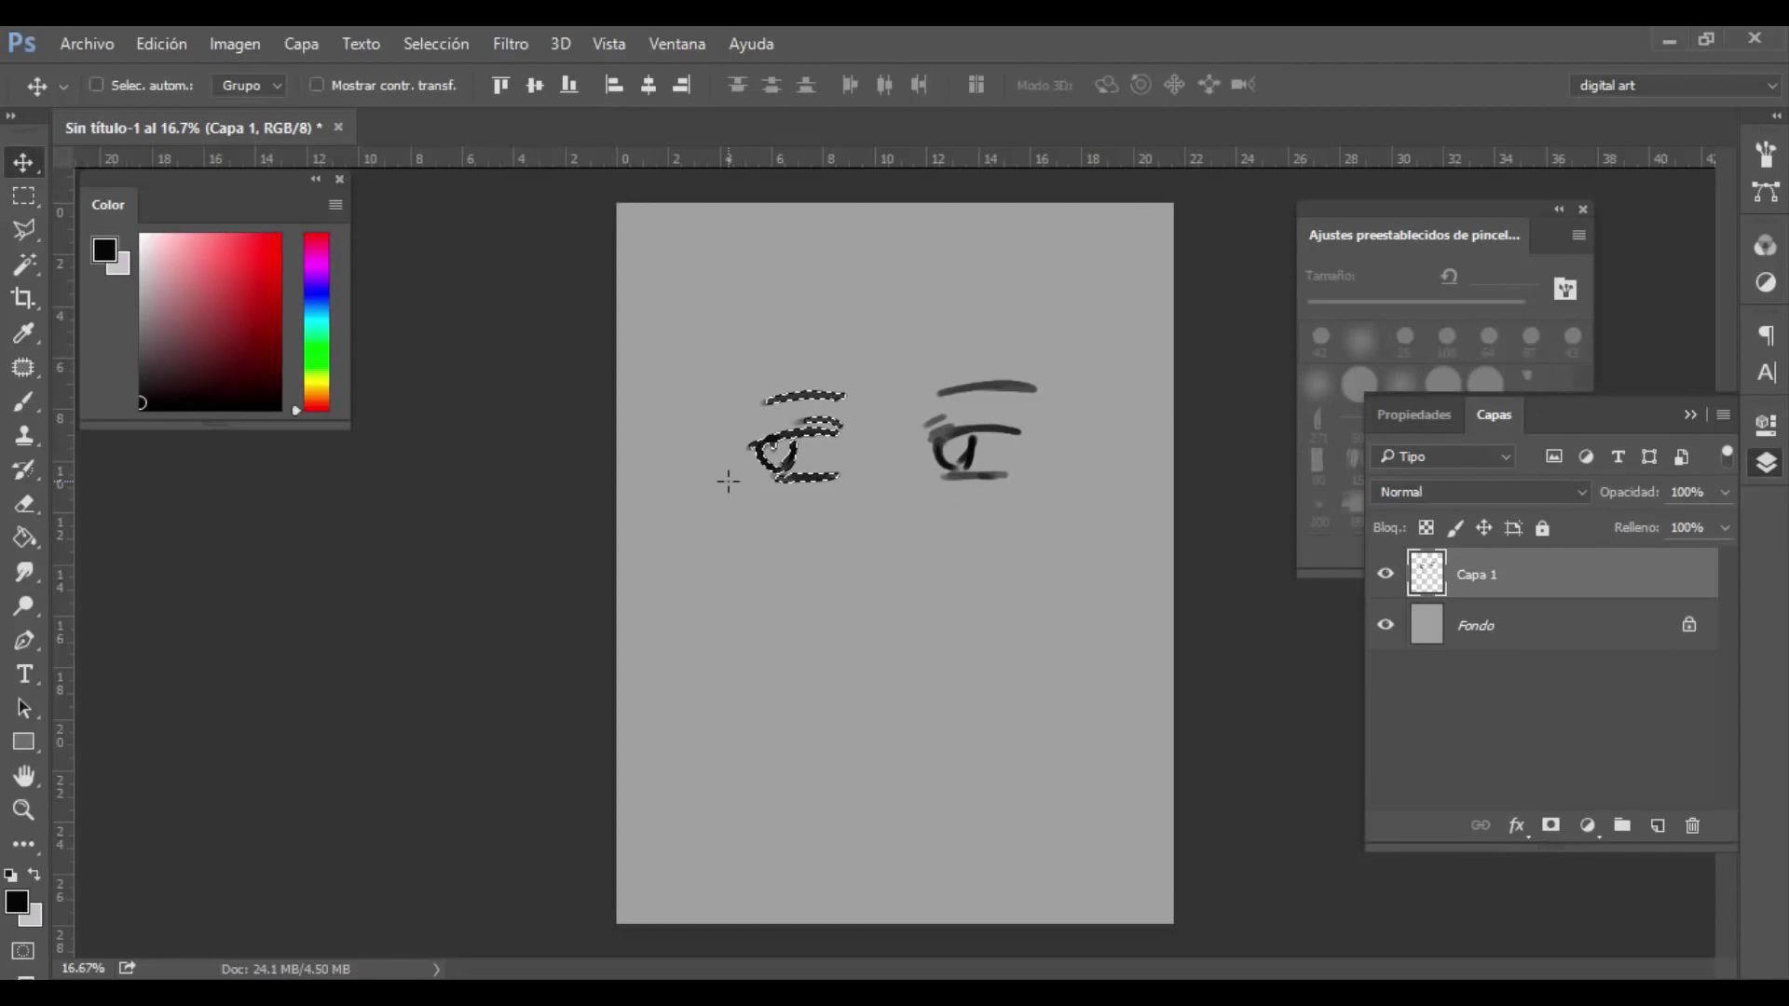
key("shift+Left")
key("shift+Left")
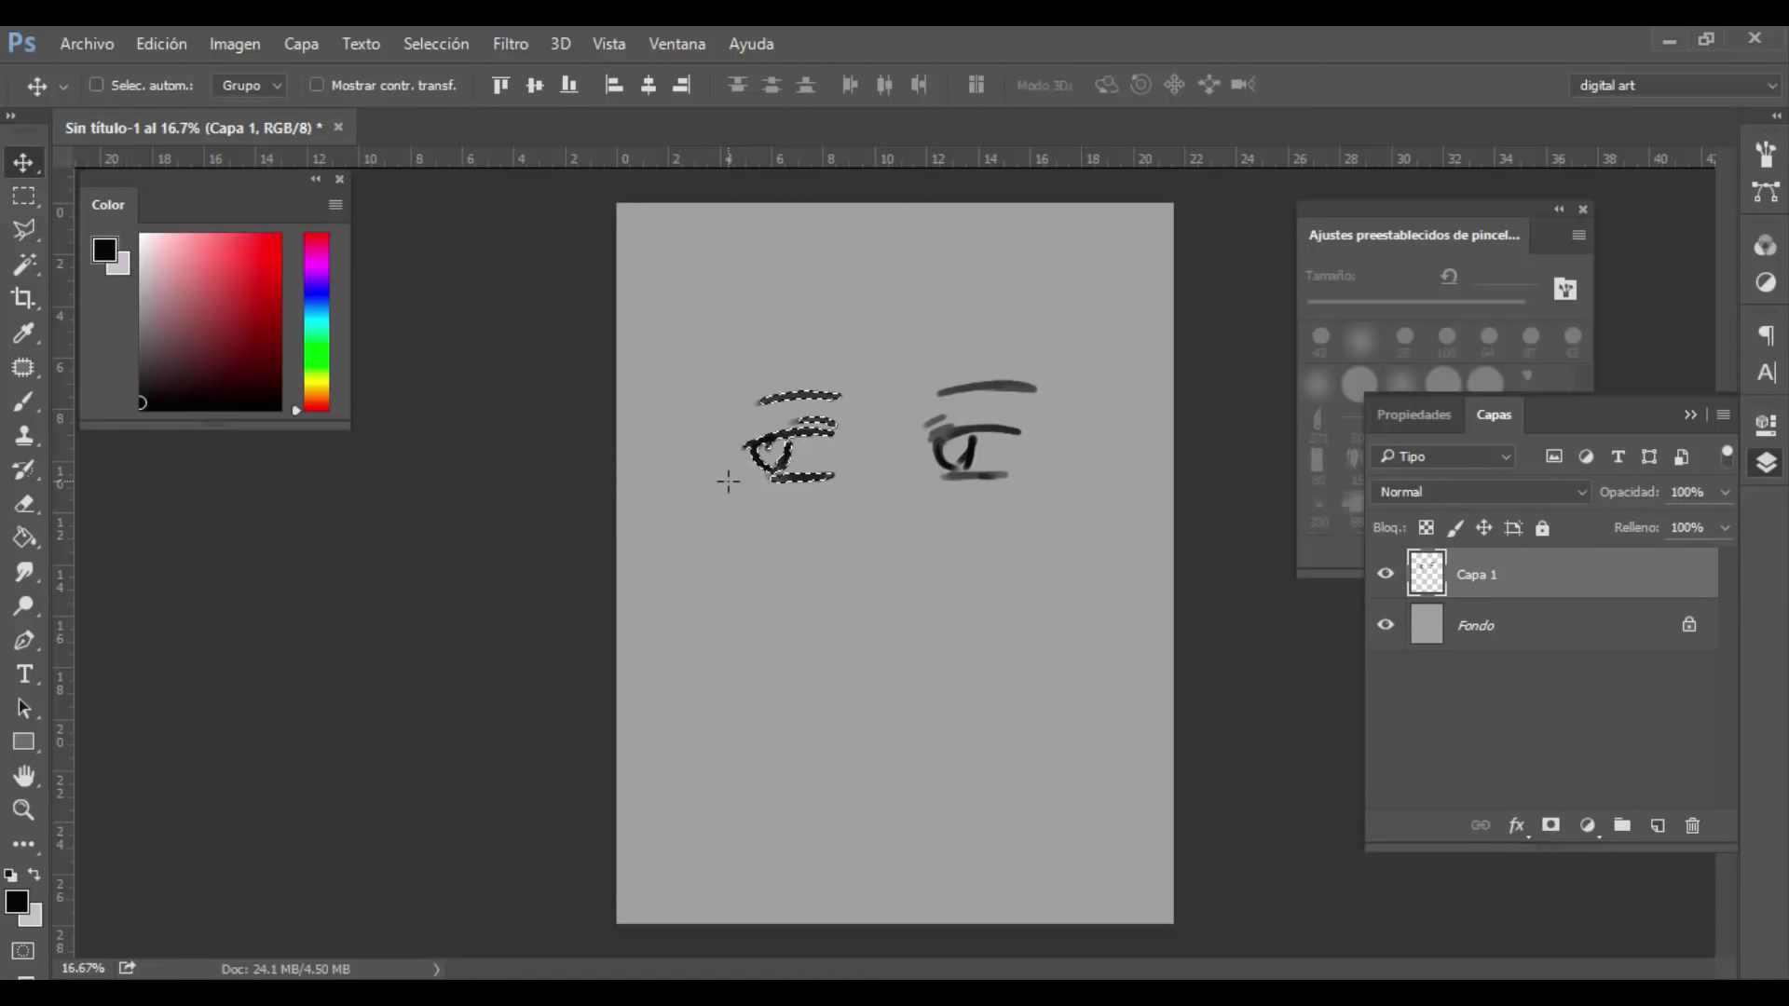
key("ctrl+d")
Step: Sketch the nose below the eyes as a small circle flanked by two short curved nostril lines
key("b")
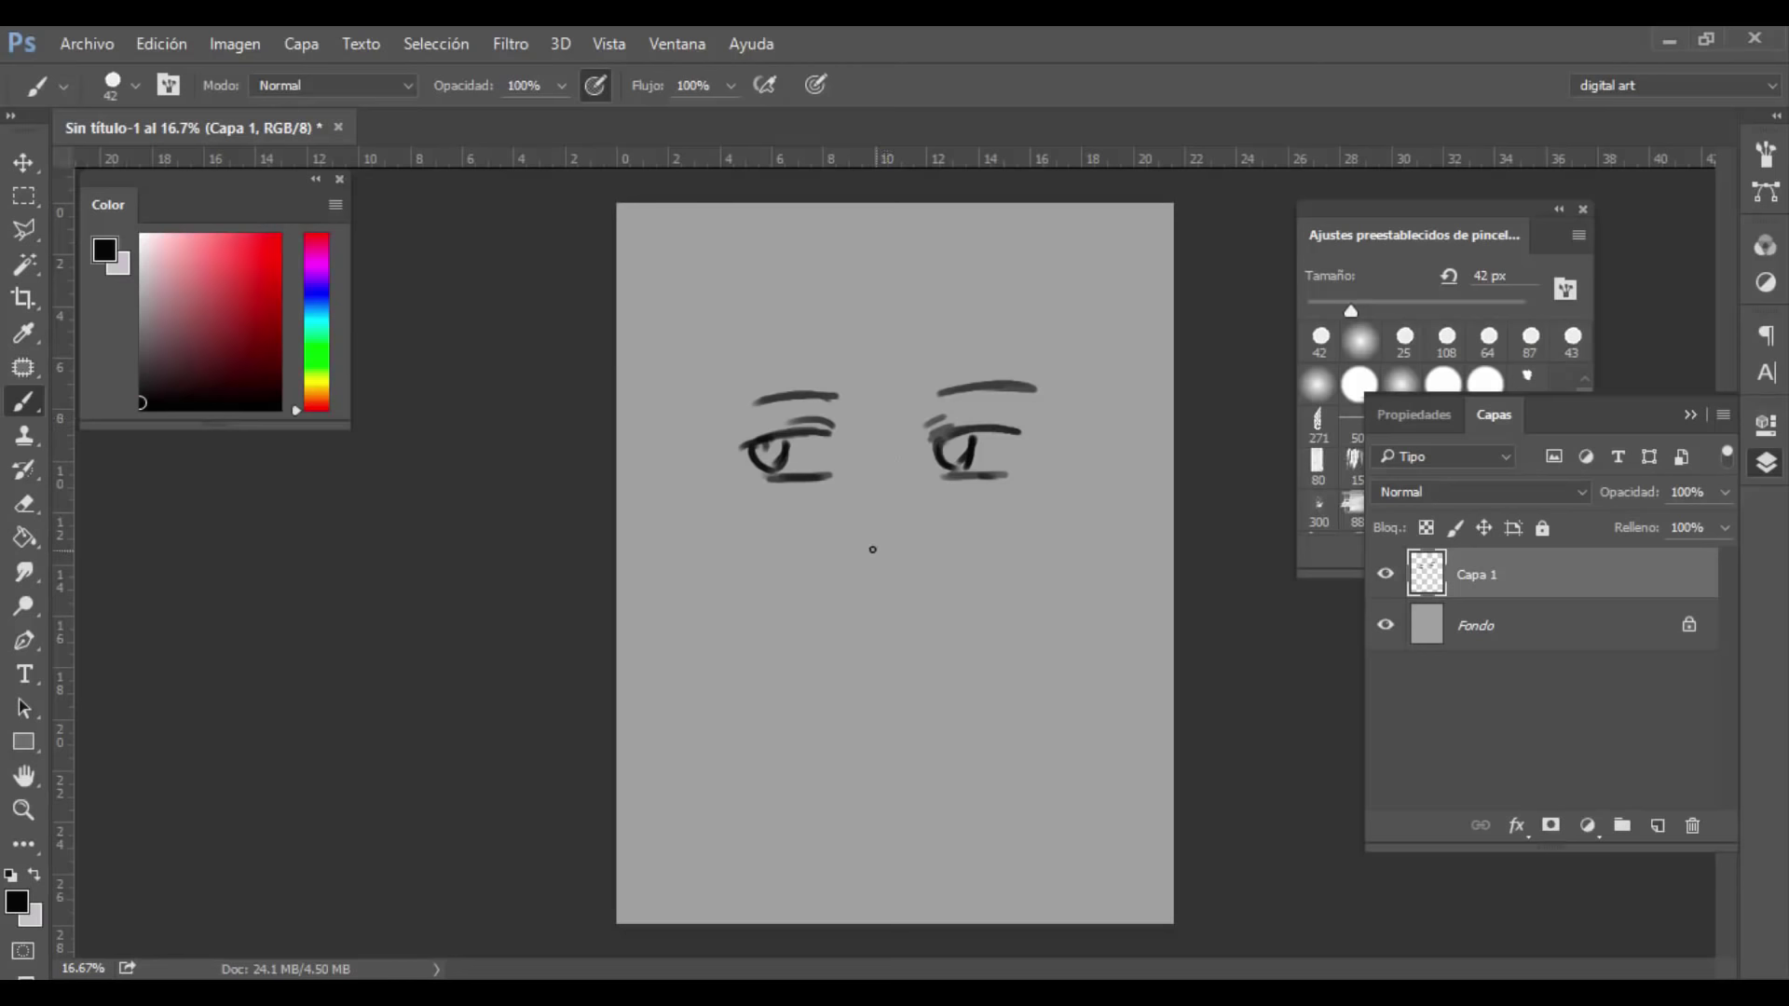
left_click_drag(865, 540, 858, 565)
mouse_move(922, 545)
left_mouse_down()
mouse_move(924, 561)
mouse_move(897, 537)
mouse_move(900, 557)
mouse_move(859, 556)
mouse_move(925, 553)
left_mouse_up()
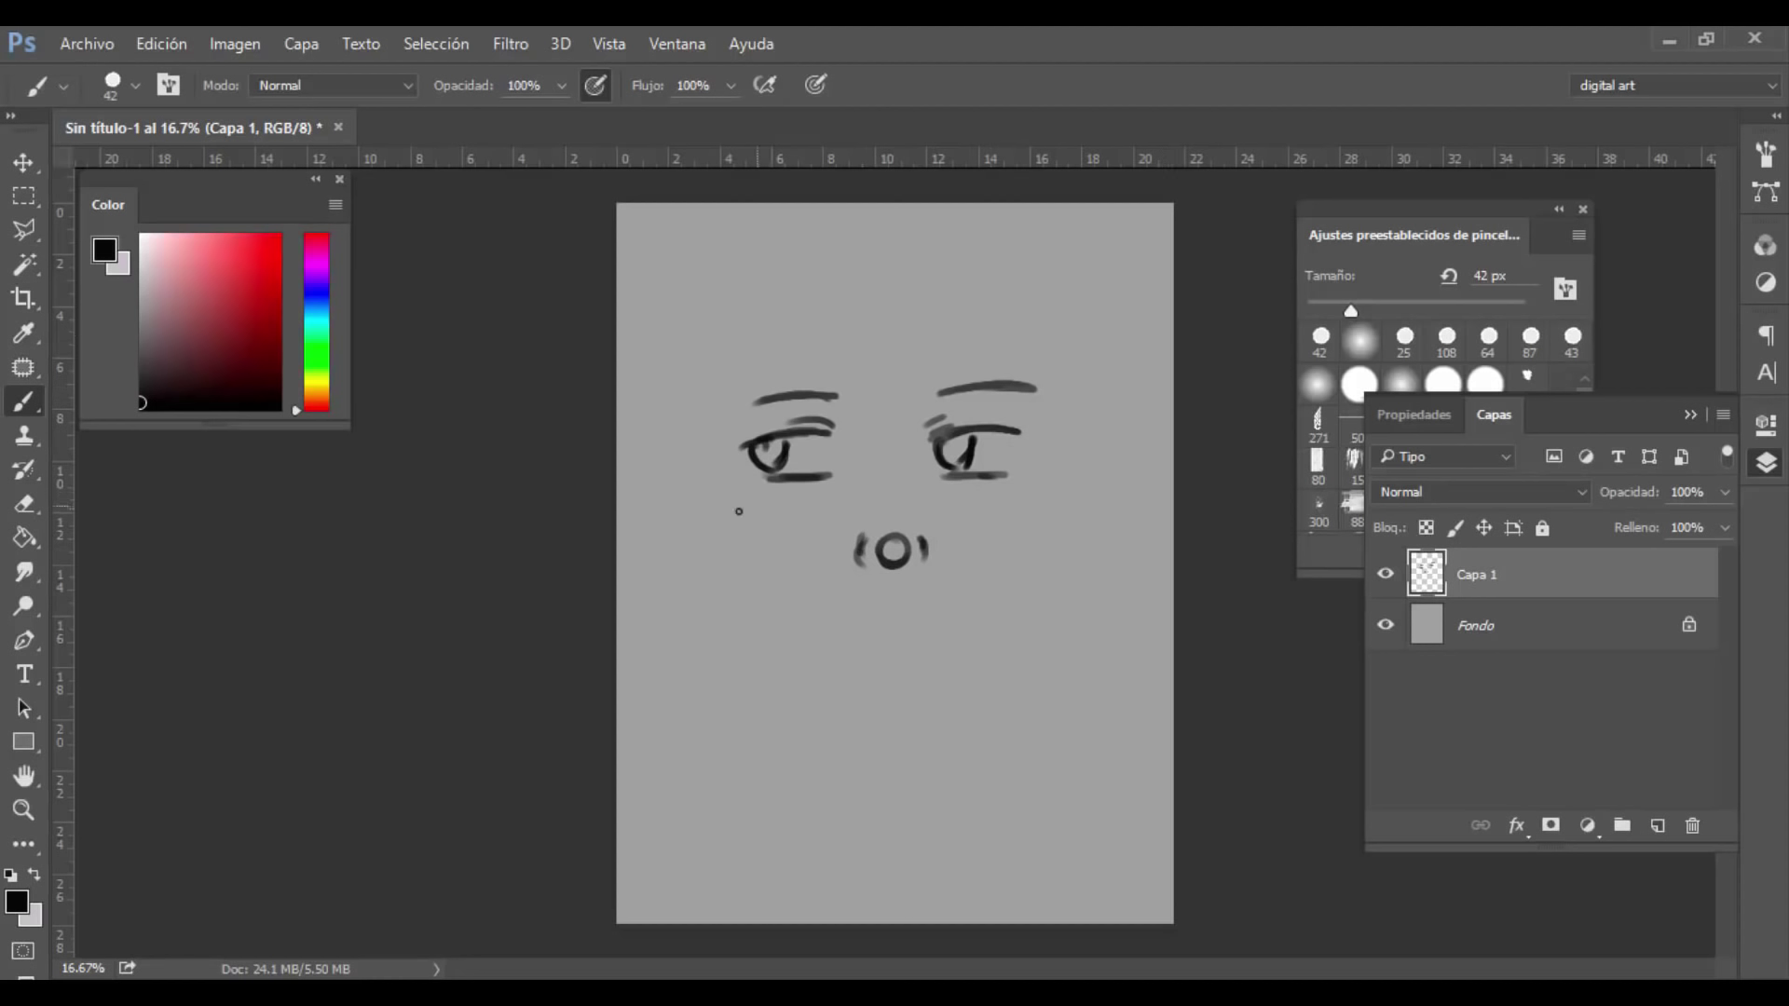
Step: Draw the face outline with both cheek sides and the jaw meeting at the chin, reinforcing the lines
mouse_move(713, 469)
left_mouse_down()
mouse_move(755, 618)
mouse_move(850, 680)
left_mouse_up()
mouse_move(750, 614)
left_mouse_down()
mouse_move(909, 687)
mouse_move(983, 646)
left_mouse_up()
left_click_drag(1058, 441, 1038, 559)
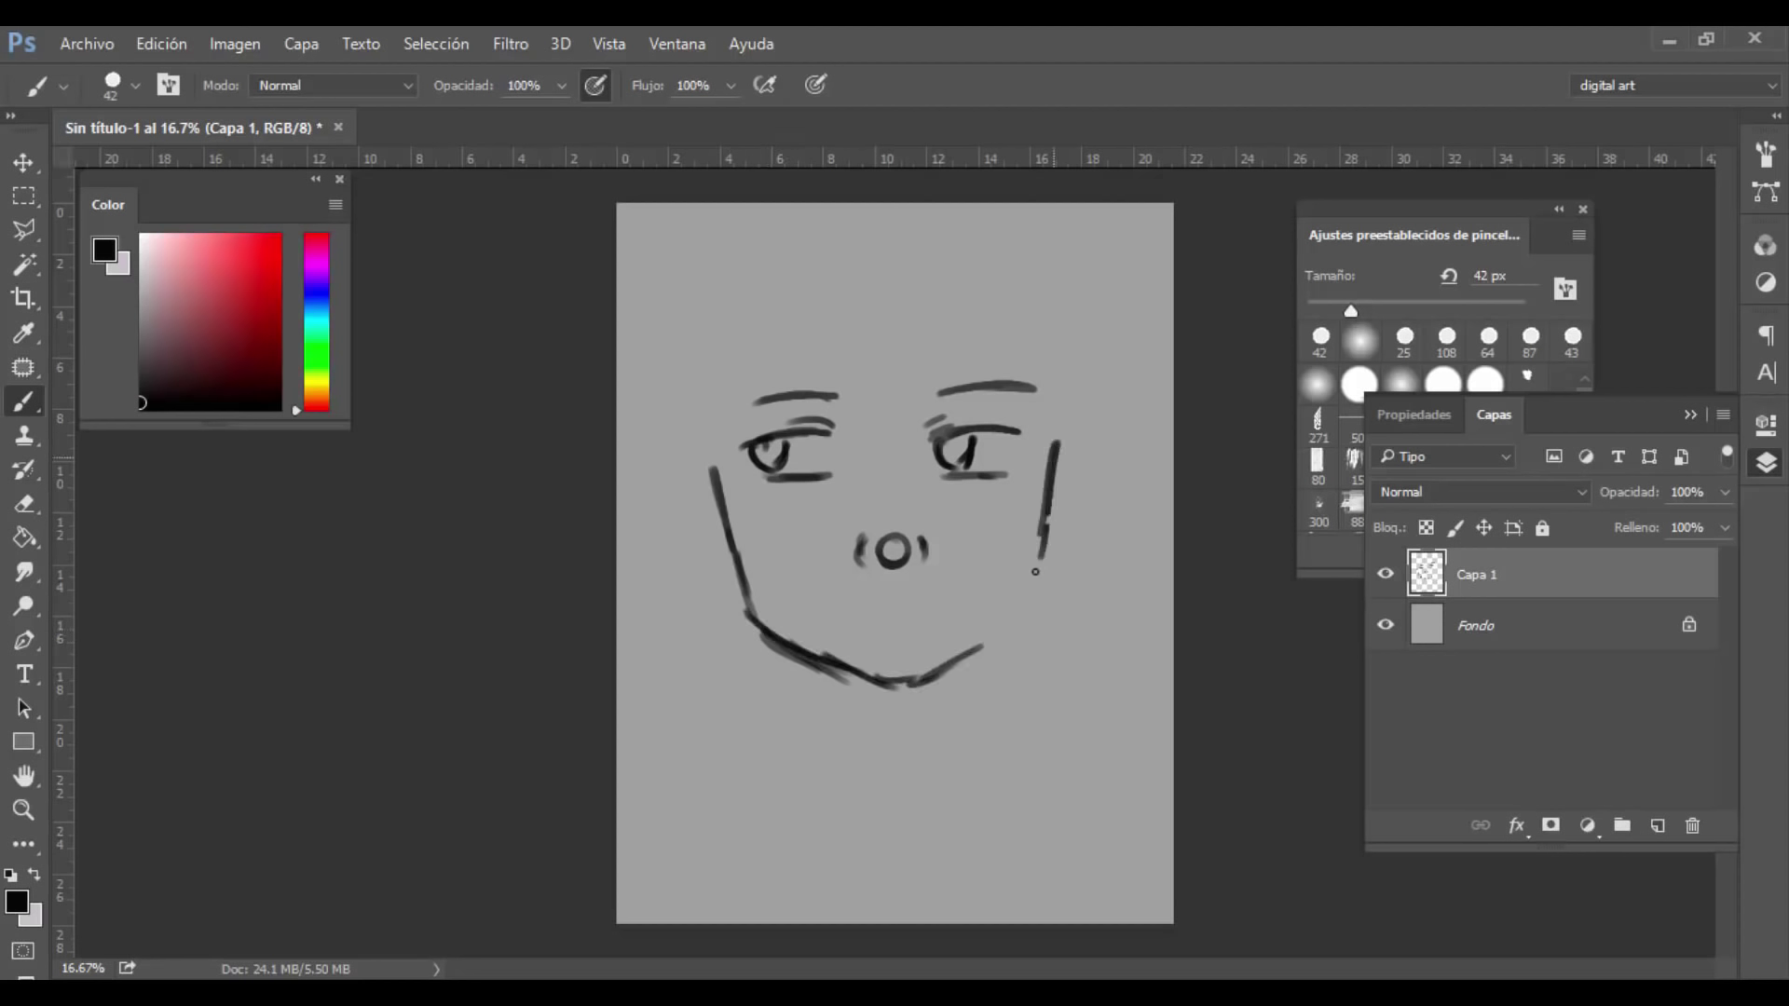
left_click_drag(939, 671, 988, 641)
left_click_drag(1051, 508, 1033, 596)
left_click_drag(978, 652, 1030, 615)
mouse_move(713, 457)
left_mouse_down()
mouse_move(750, 596)
mouse_move(786, 643)
left_mouse_up()
Step: Draw the two neck lines below the jaw and add an ear on each side of the head
mouse_move(1045, 559)
left_mouse_down()
mouse_move(1001, 632)
mouse_move(990, 765)
left_mouse_up()
mouse_move(809, 666)
left_mouse_down()
mouse_move(820, 736)
mouse_move(800, 766)
left_mouse_up()
left_click_drag(1005, 653, 993, 766)
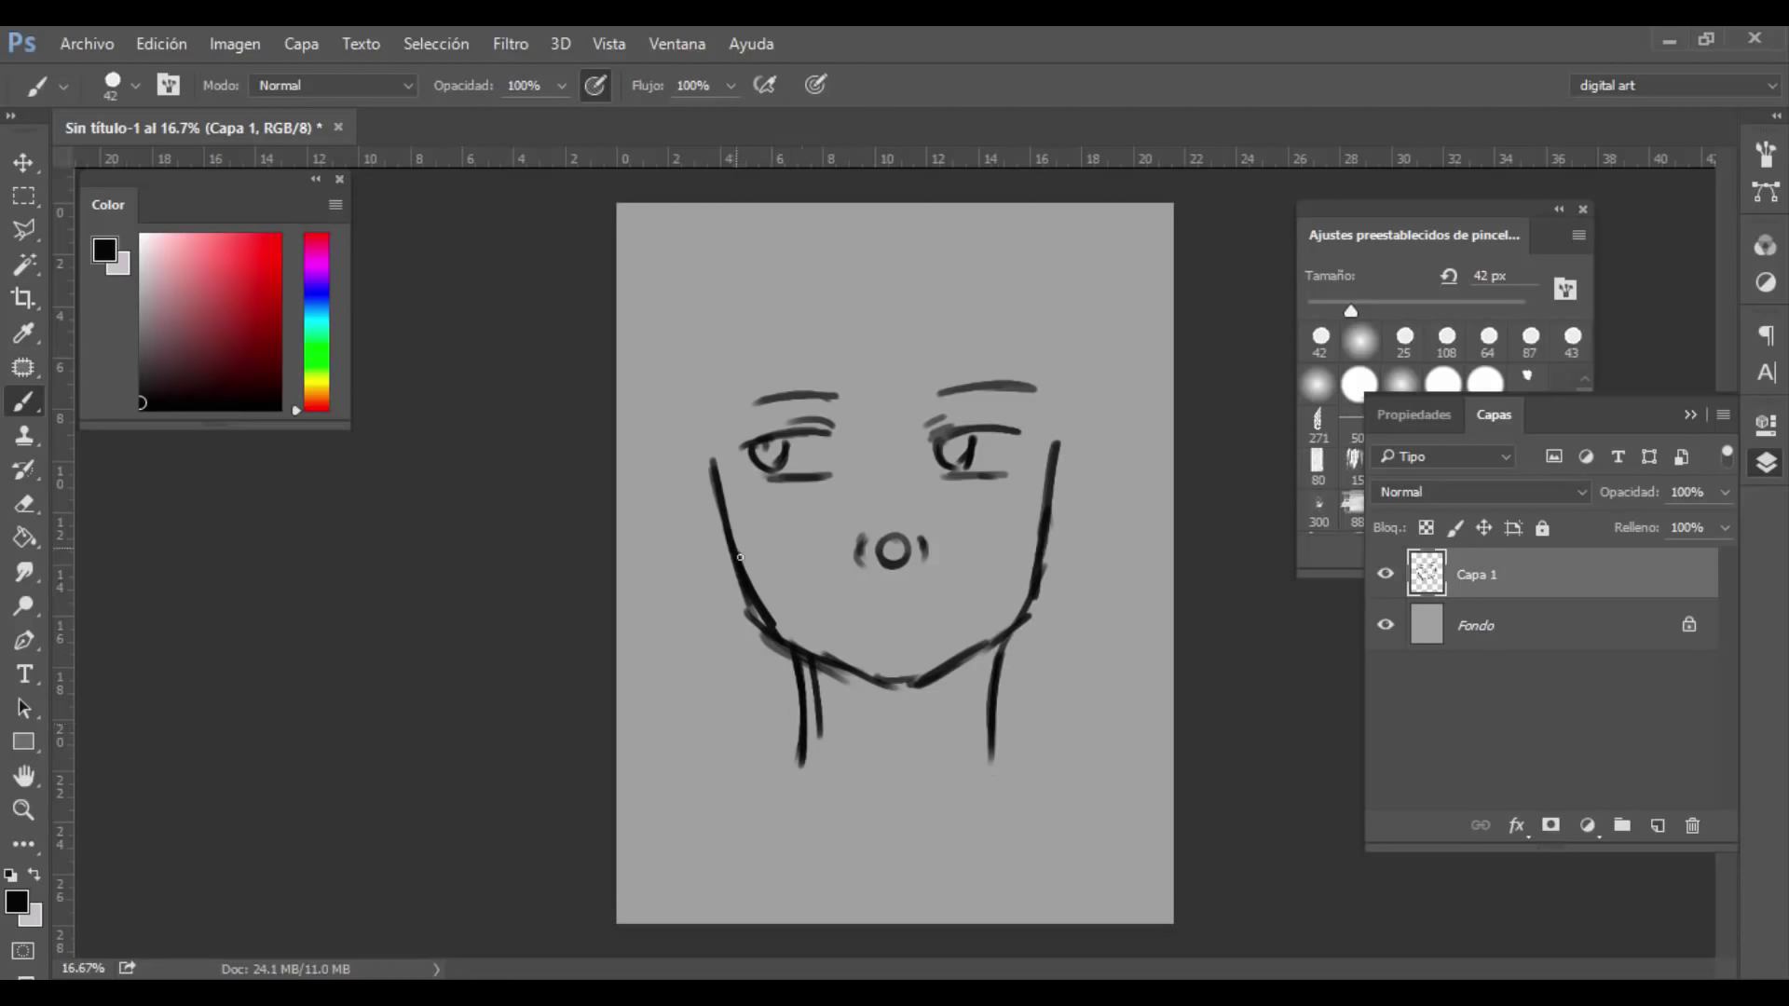
mouse_move(740, 557)
left_mouse_down()
mouse_move(694, 530)
mouse_move(670, 464)
mouse_move(708, 434)
left_mouse_up()
mouse_move(1046, 550)
left_mouse_down()
mouse_move(1074, 525)
mouse_move(1084, 437)
mouse_move(1067, 507)
left_mouse_up()
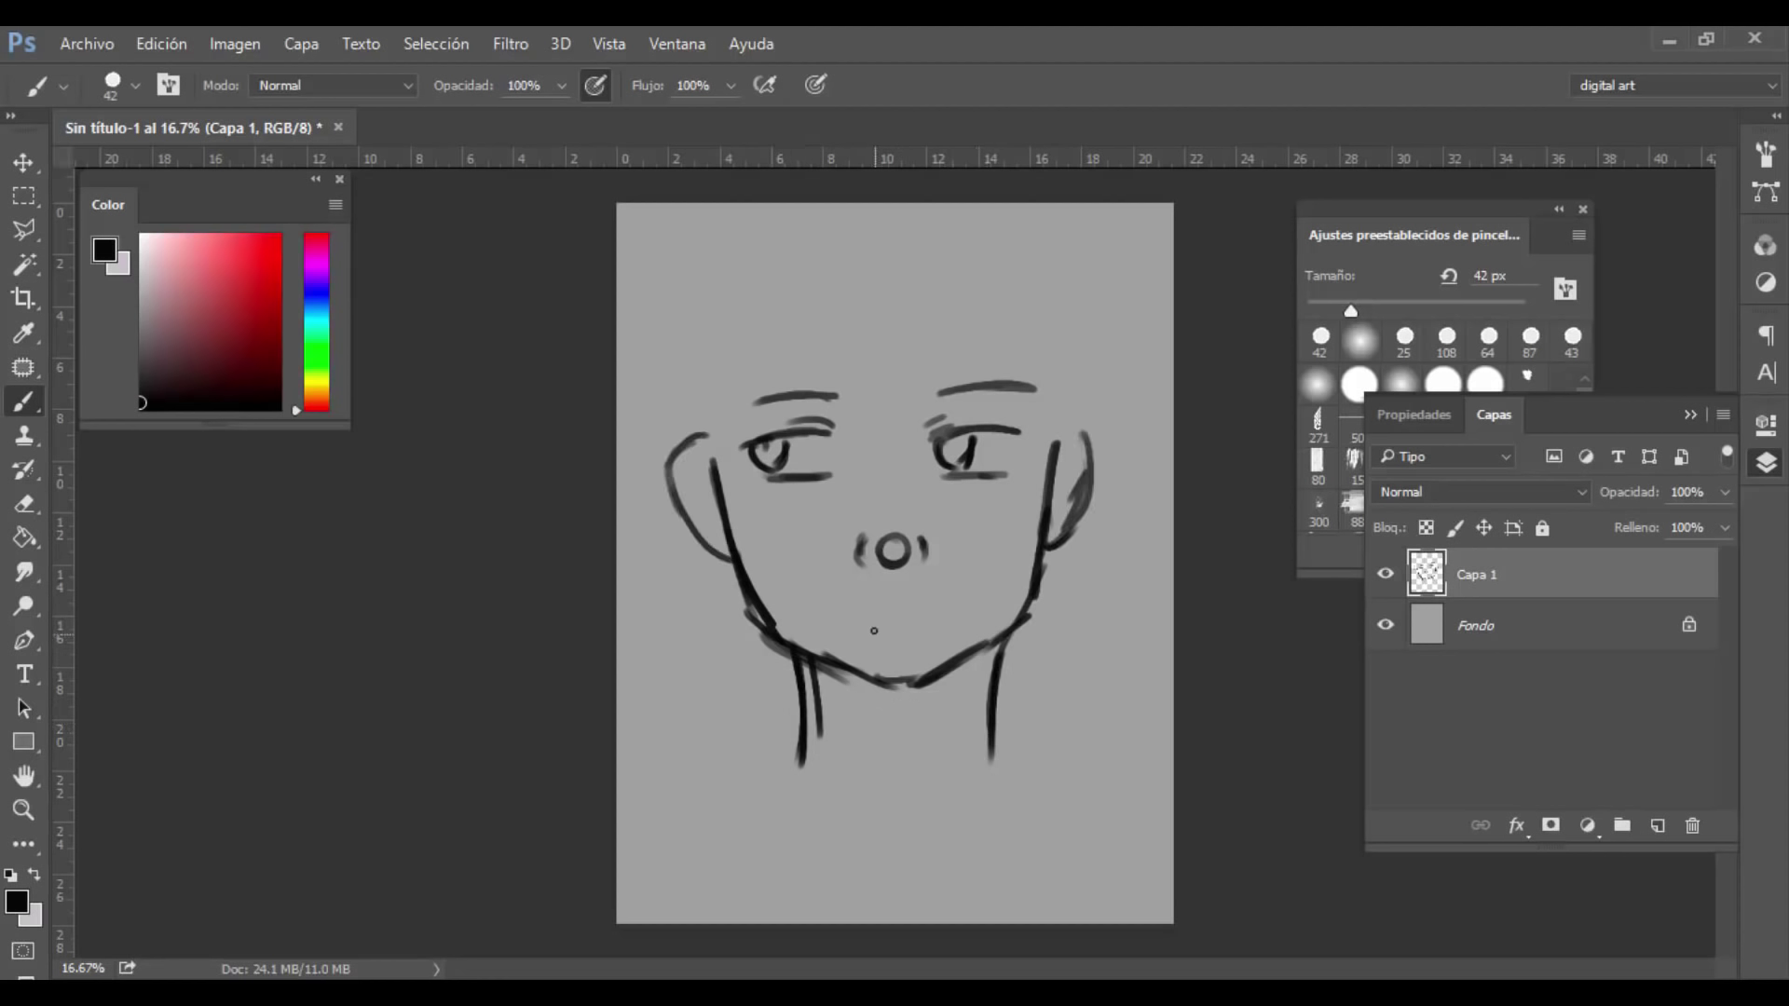
Step: Draw the mouth line, then sketch the shoulders and the curved collar bands around the neck's base
left_click_drag(856, 615, 943, 603)
left_click_drag(846, 607, 917, 607)
mouse_move(807, 761)
left_mouse_down()
mouse_move(974, 783)
mouse_move(779, 753)
mouse_move(730, 785)
left_mouse_up()
left_click_drag(989, 751, 1060, 773)
left_click_drag(773, 766, 1029, 791)
left_click_drag(726, 794, 932, 812)
mouse_move(726, 798)
left_mouse_down()
mouse_move(1028, 794)
mouse_move(1083, 824)
left_mouse_up()
left_click_drag(797, 760, 687, 802)
Step: Scale the whole sketch down to about 85.6% and centre it horizontally on the canvas
key("ctrl+t")
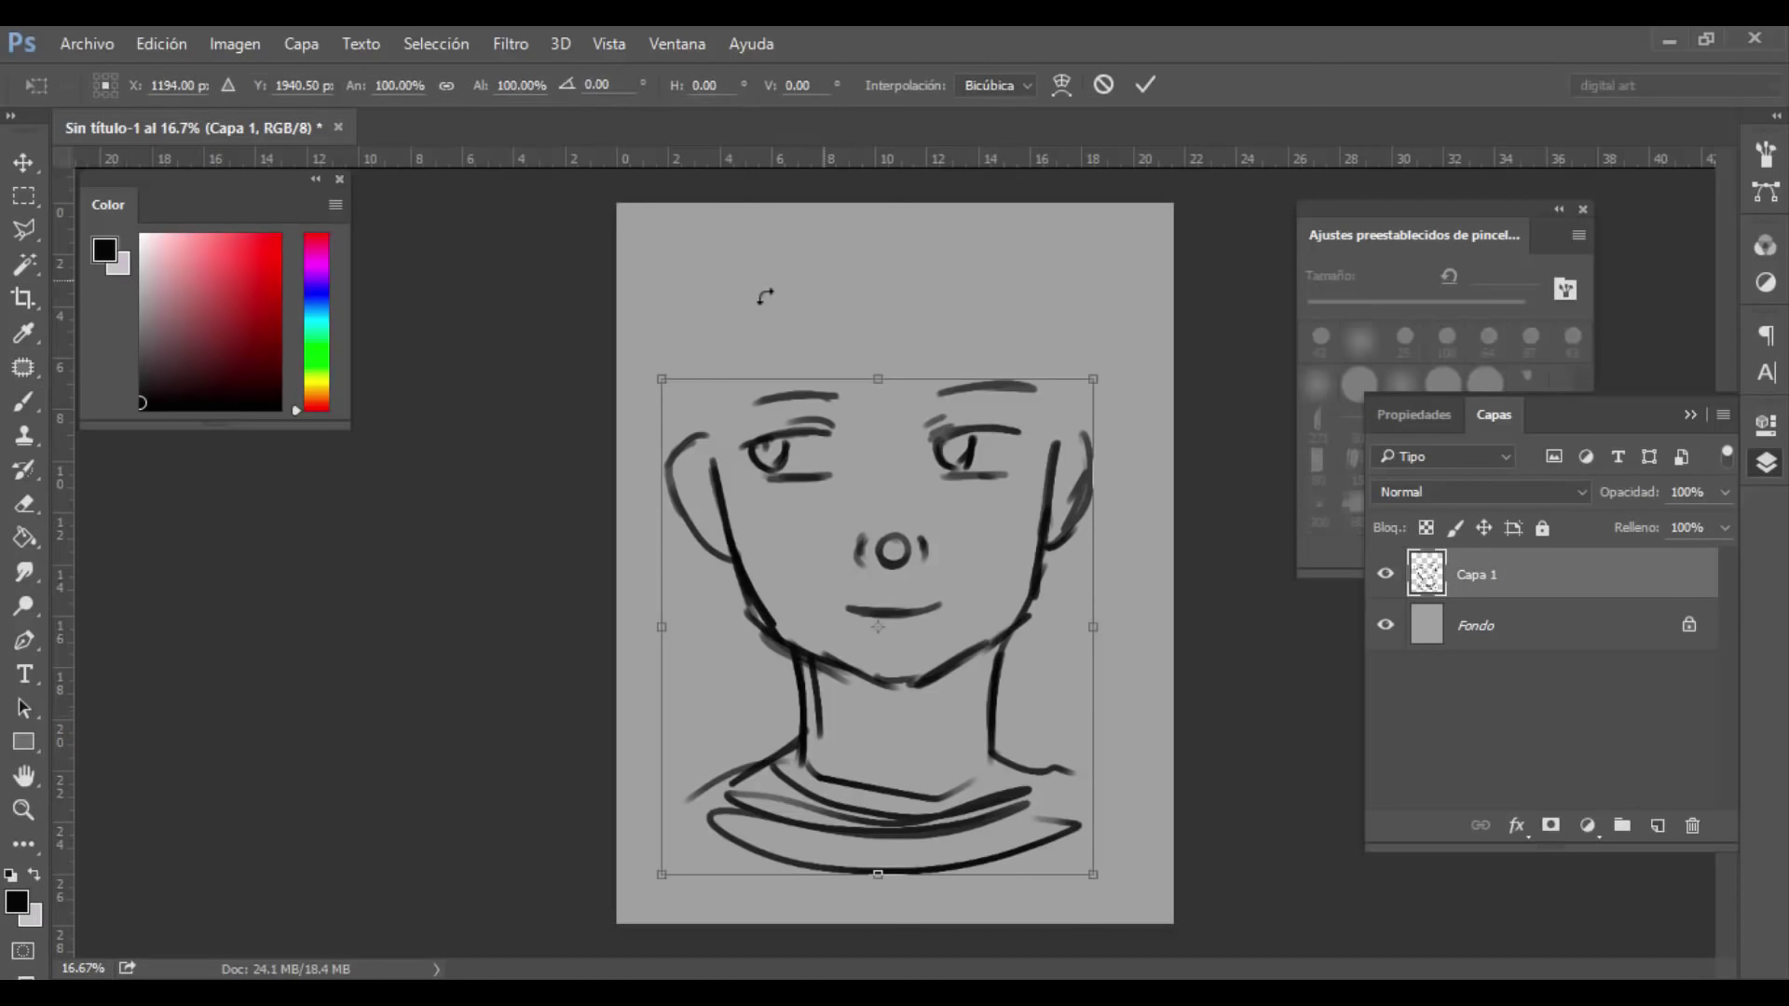
left_click_drag(658, 372, 758, 437)
mouse_move(900, 503)
left_mouse_down()
mouse_move(892, 459)
mouse_move(920, 493)
left_mouse_up()
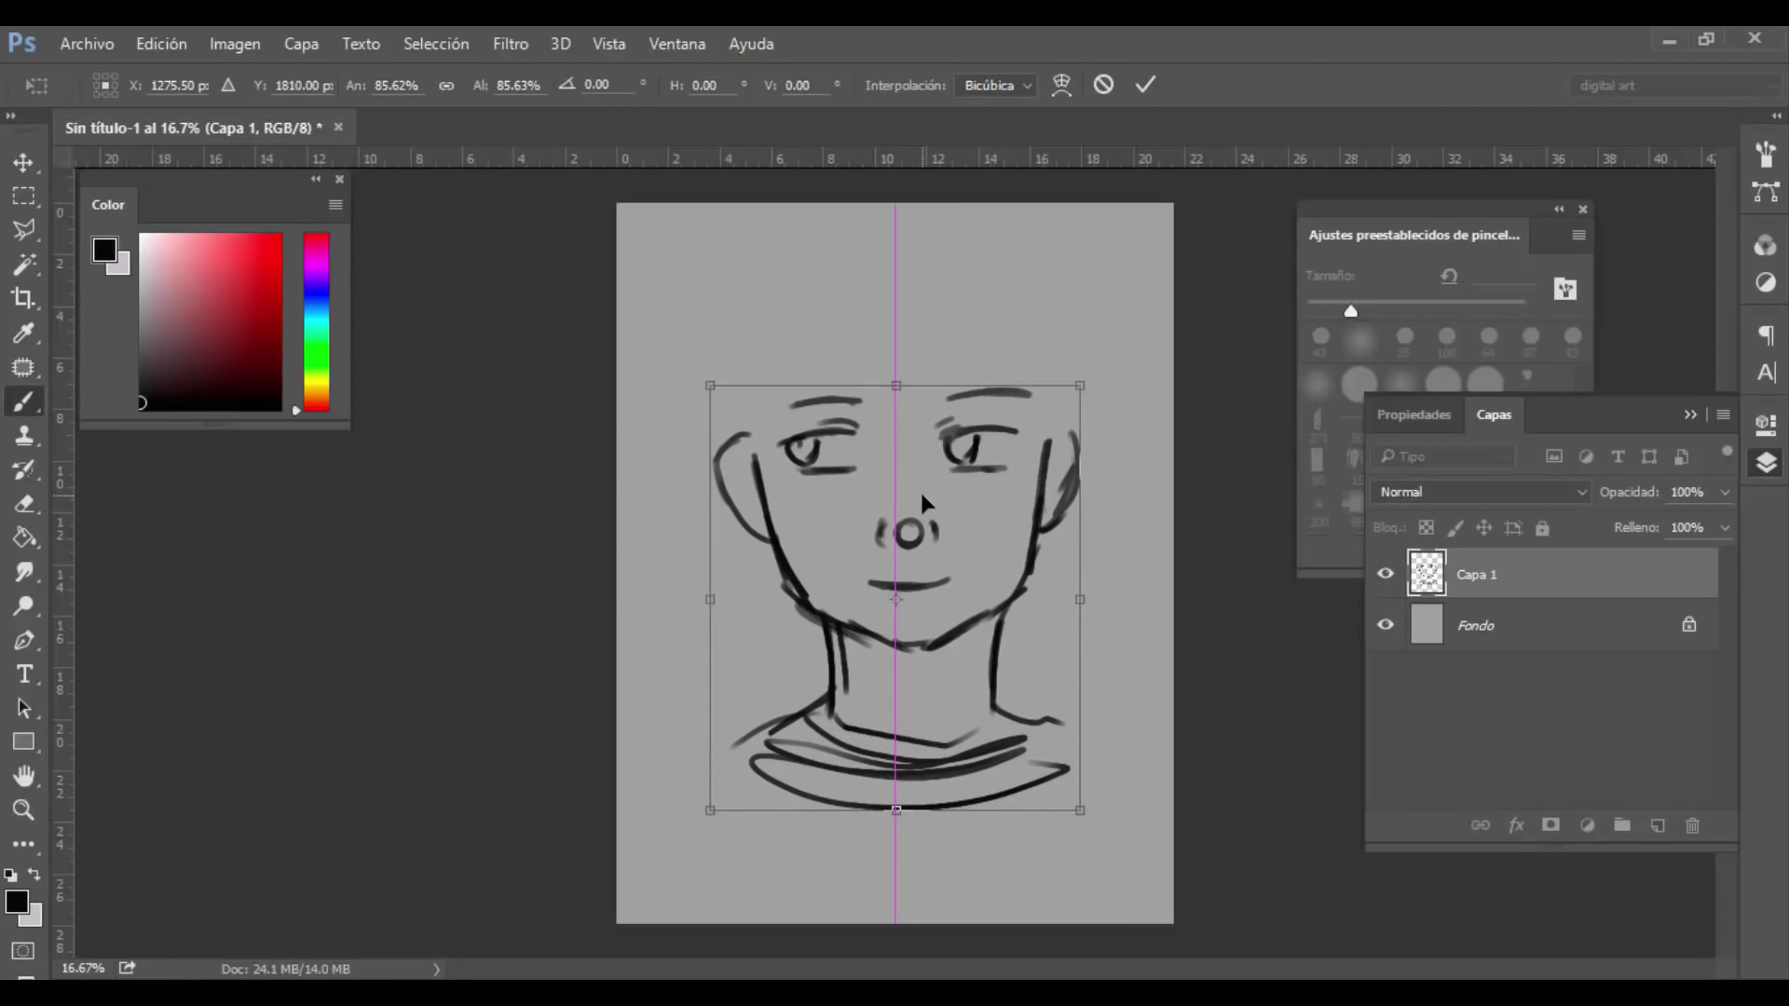
key("Return")
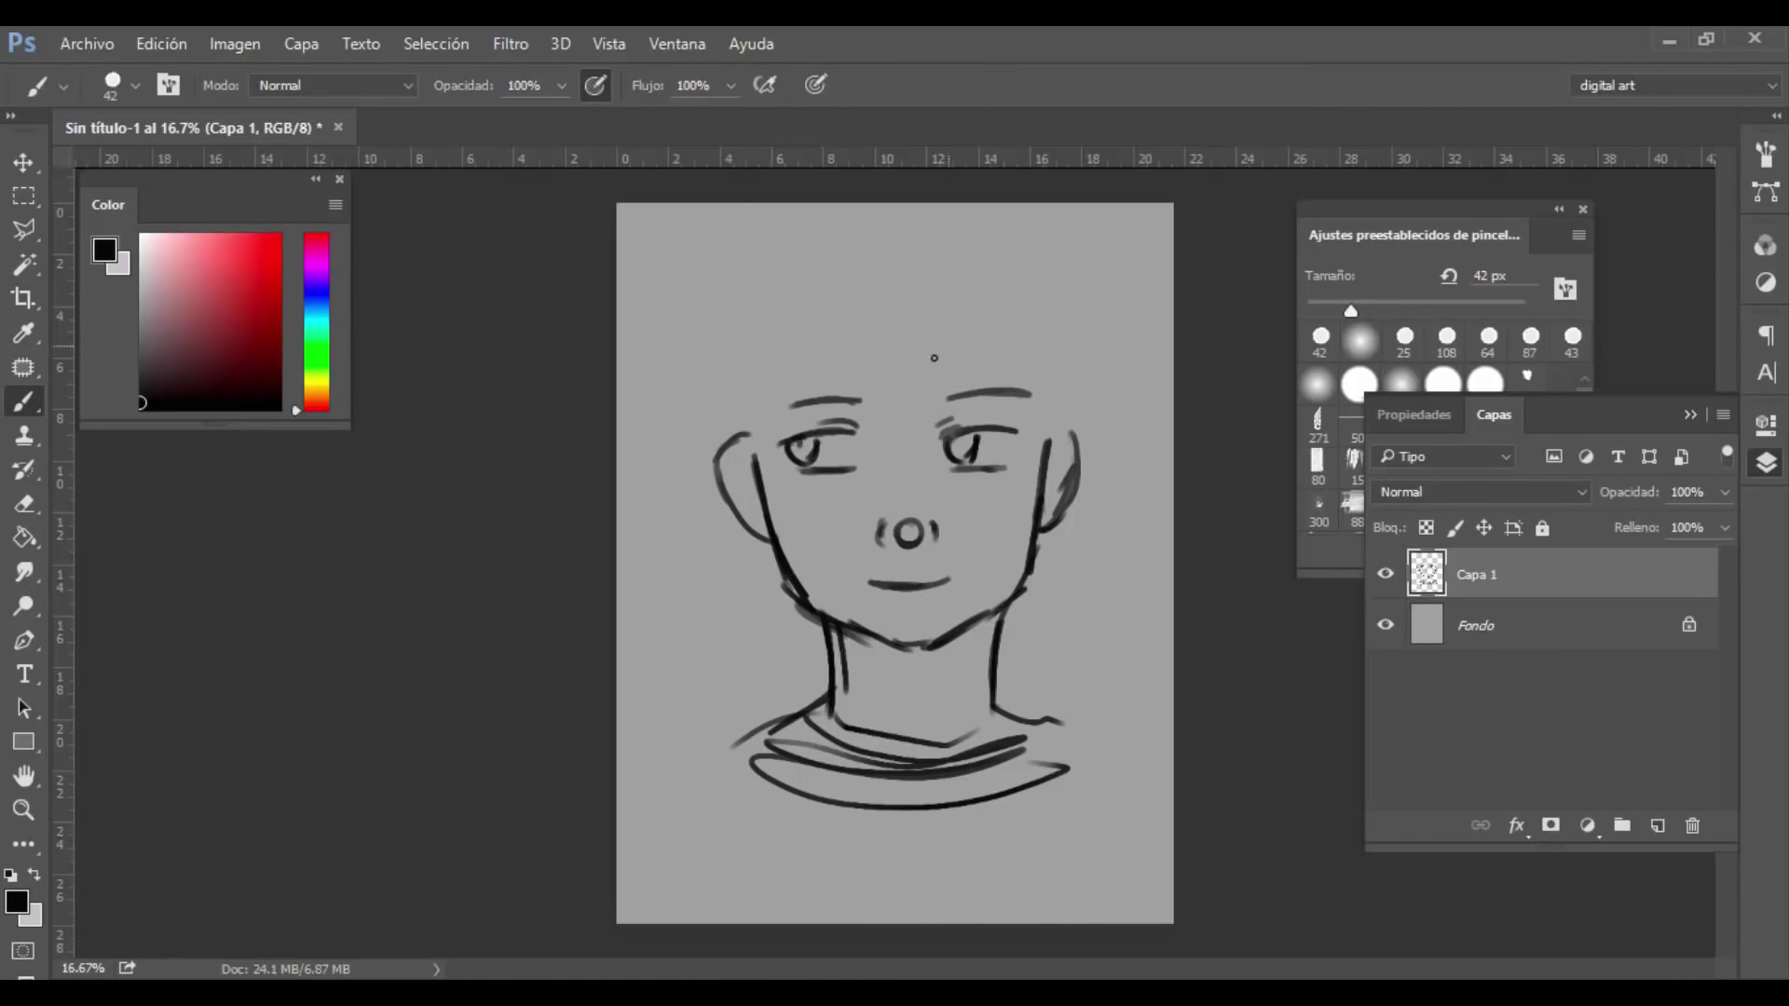
Step: Sketch pointed fringe strands falling over the forehead and eyes
mouse_move(881, 340)
left_mouse_down()
mouse_move(910, 473)
mouse_move(932, 326)
mouse_move(1004, 315)
mouse_move(1042, 415)
left_mouse_up()
left_click_drag(770, 399, 802, 502)
left_click_drag(839, 321, 799, 503)
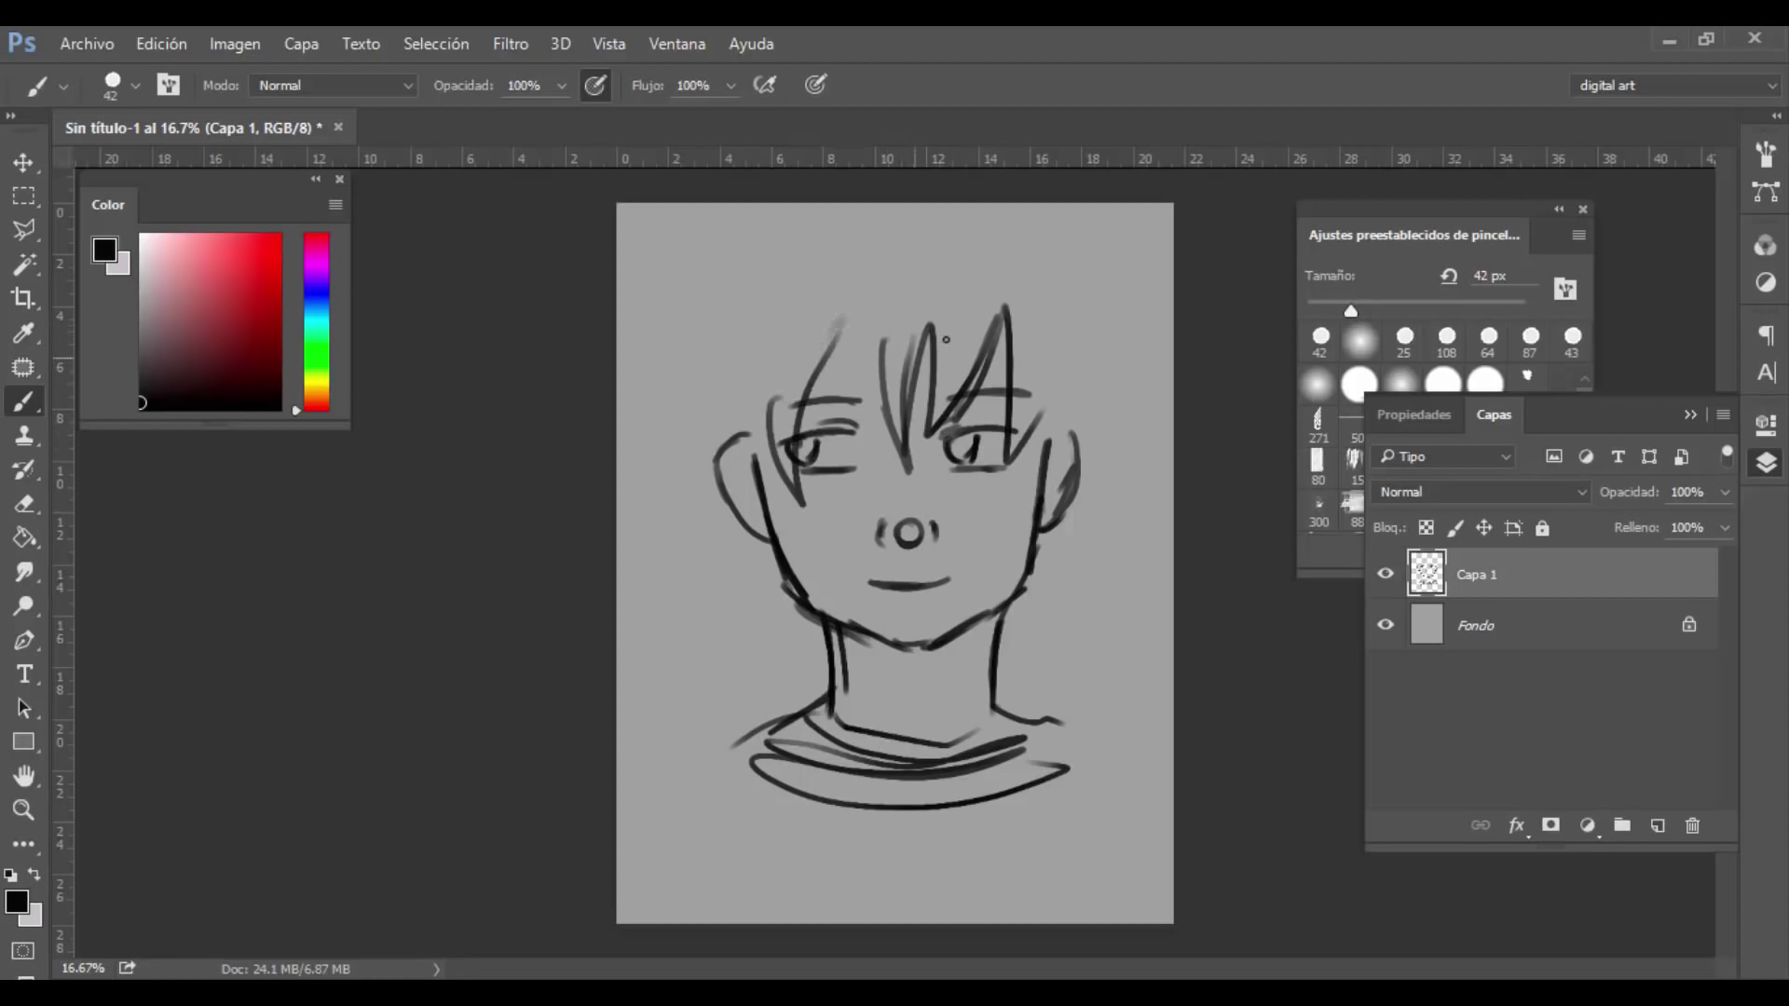
mouse_move(854, 313)
left_mouse_down()
mouse_move(920, 367)
mouse_move(880, 314)
mouse_move(899, 447)
left_mouse_up()
Step: Draw the outer hair contour around the crown and down both sides to the ears
mouse_move(750, 344)
left_mouse_down()
mouse_move(782, 508)
mouse_move(701, 445)
mouse_move(802, 228)
mouse_move(702, 305)
left_mouse_up()
left_click_drag(862, 208, 824, 223)
mouse_move(1030, 247)
left_mouse_down()
mouse_move(1062, 400)
mouse_move(1072, 326)
mouse_move(1076, 438)
mouse_move(1095, 428)
mouse_move(1086, 391)
left_mouse_up()
left_click_drag(765, 232, 716, 418)
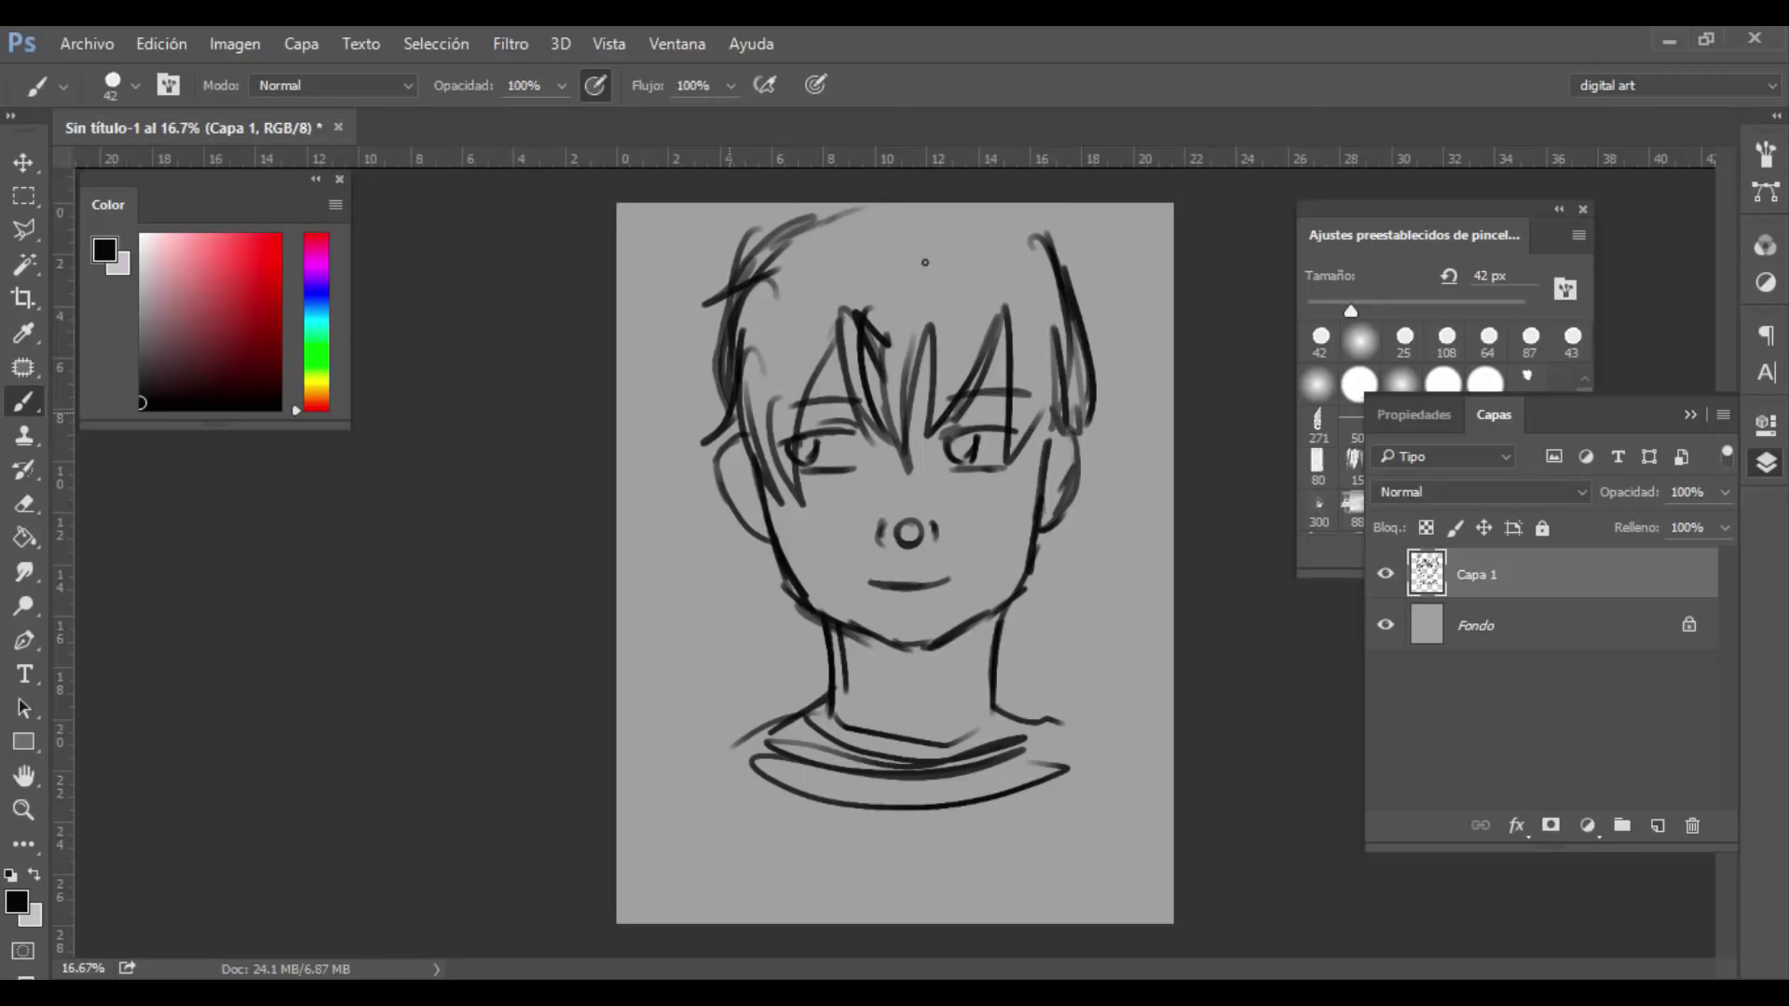
Step: Set the brush mode to Superponer with a medium grey at 269 px, and shade the face, neck and collar
left_click(351, 84)
left_click(343, 384)
left_click(142, 310)
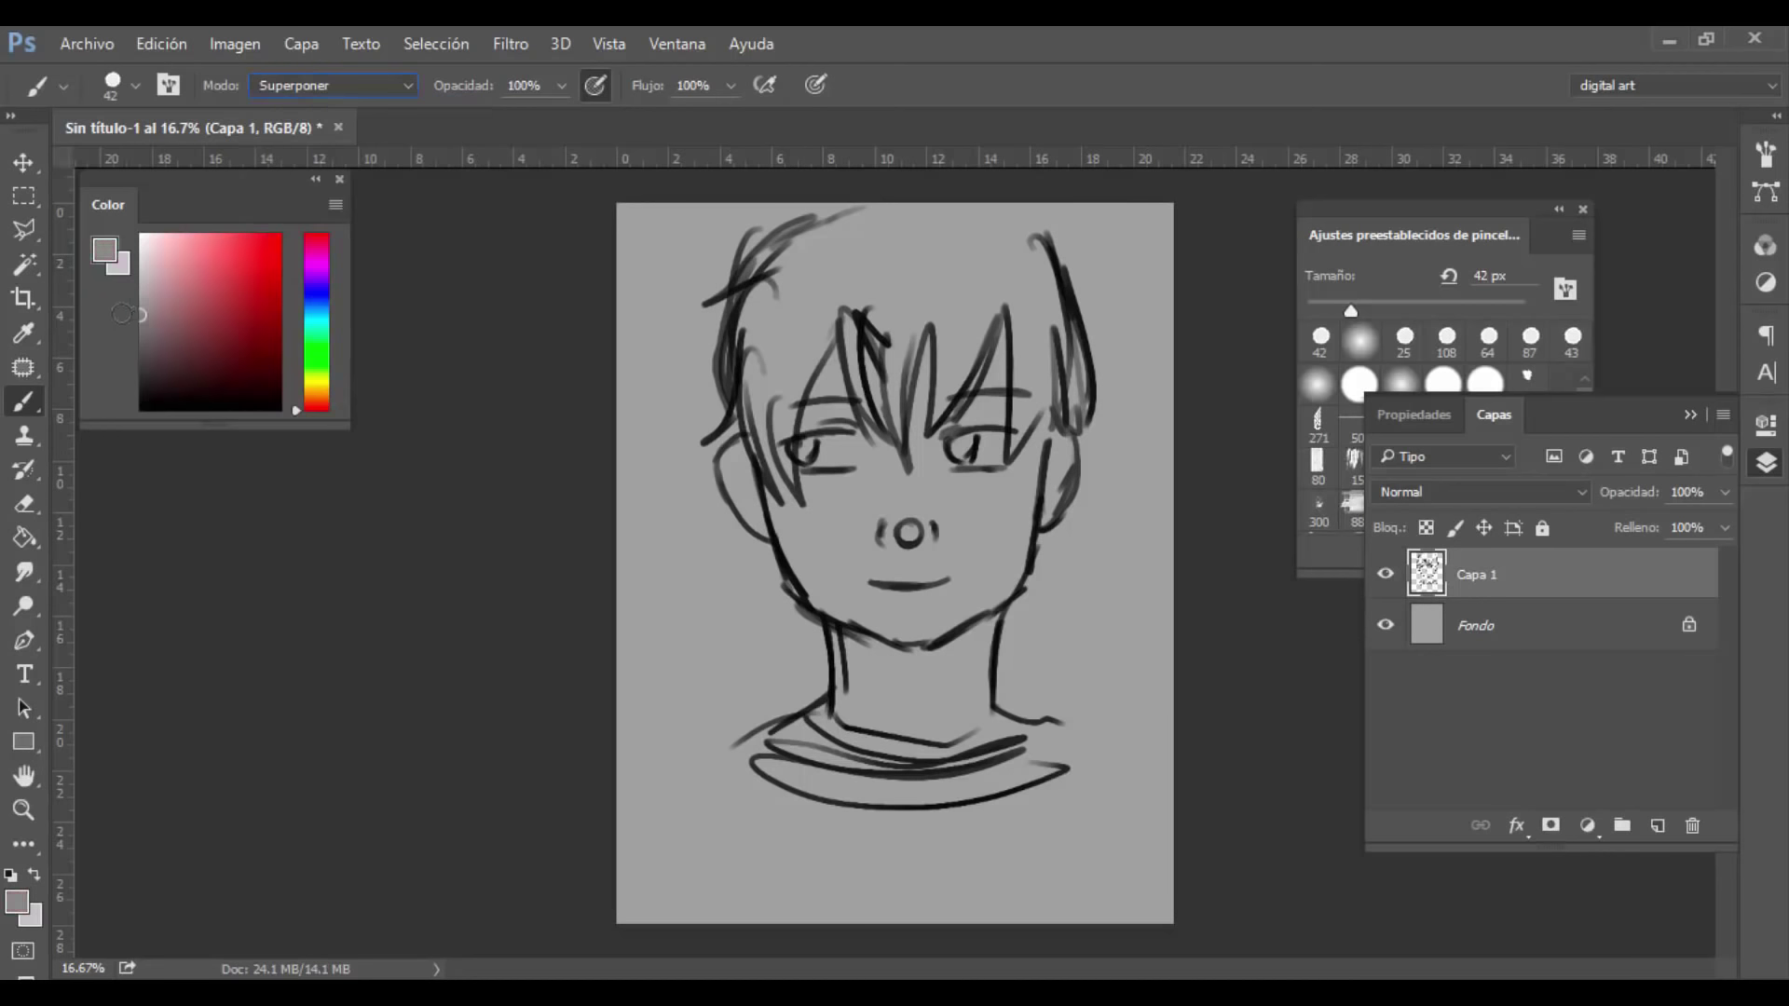
left_click_drag(1350, 310, 1478, 310)
mouse_move(1001, 516)
left_mouse_down()
mouse_move(987, 550)
mouse_move(932, 527)
mouse_move(851, 551)
mouse_move(813, 508)
mouse_move(795, 522)
mouse_move(862, 723)
mouse_move(957, 717)
mouse_move(1002, 482)
mouse_move(1058, 457)
mouse_move(932, 392)
mouse_move(748, 464)
left_mouse_up()
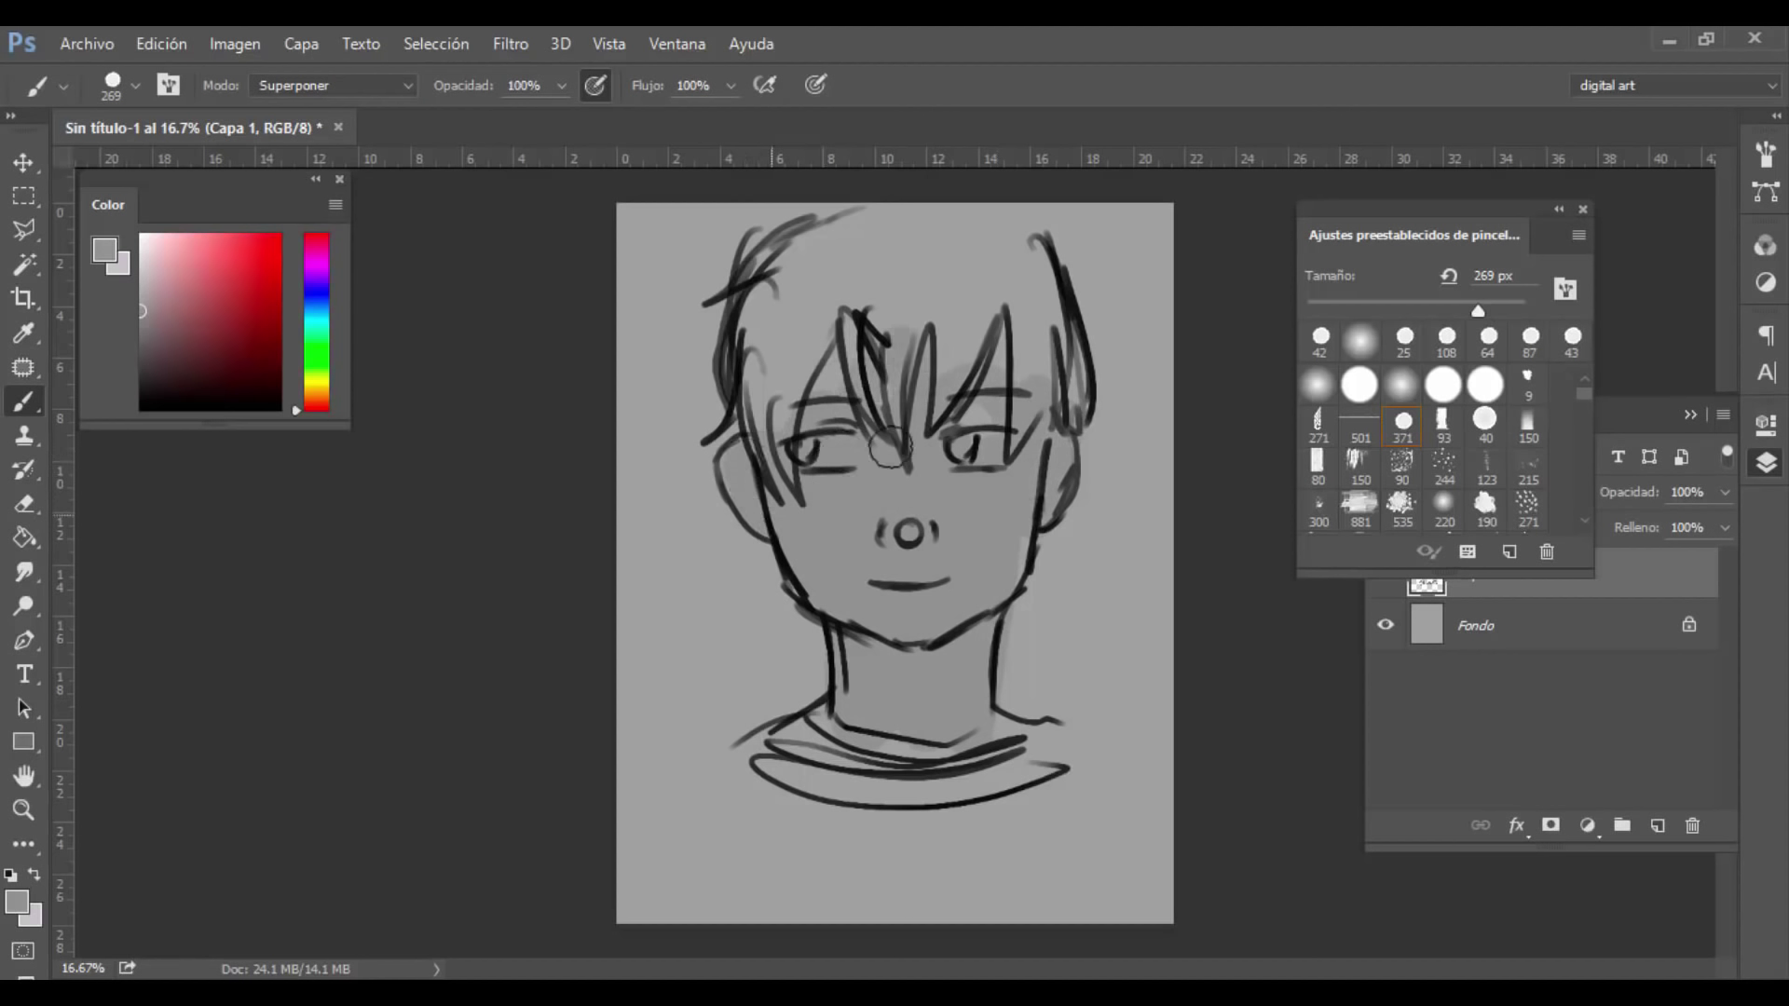
mouse_move(845, 779)
left_mouse_down()
mouse_move(788, 787)
mouse_move(936, 811)
mouse_move(1035, 778)
left_mouse_up()
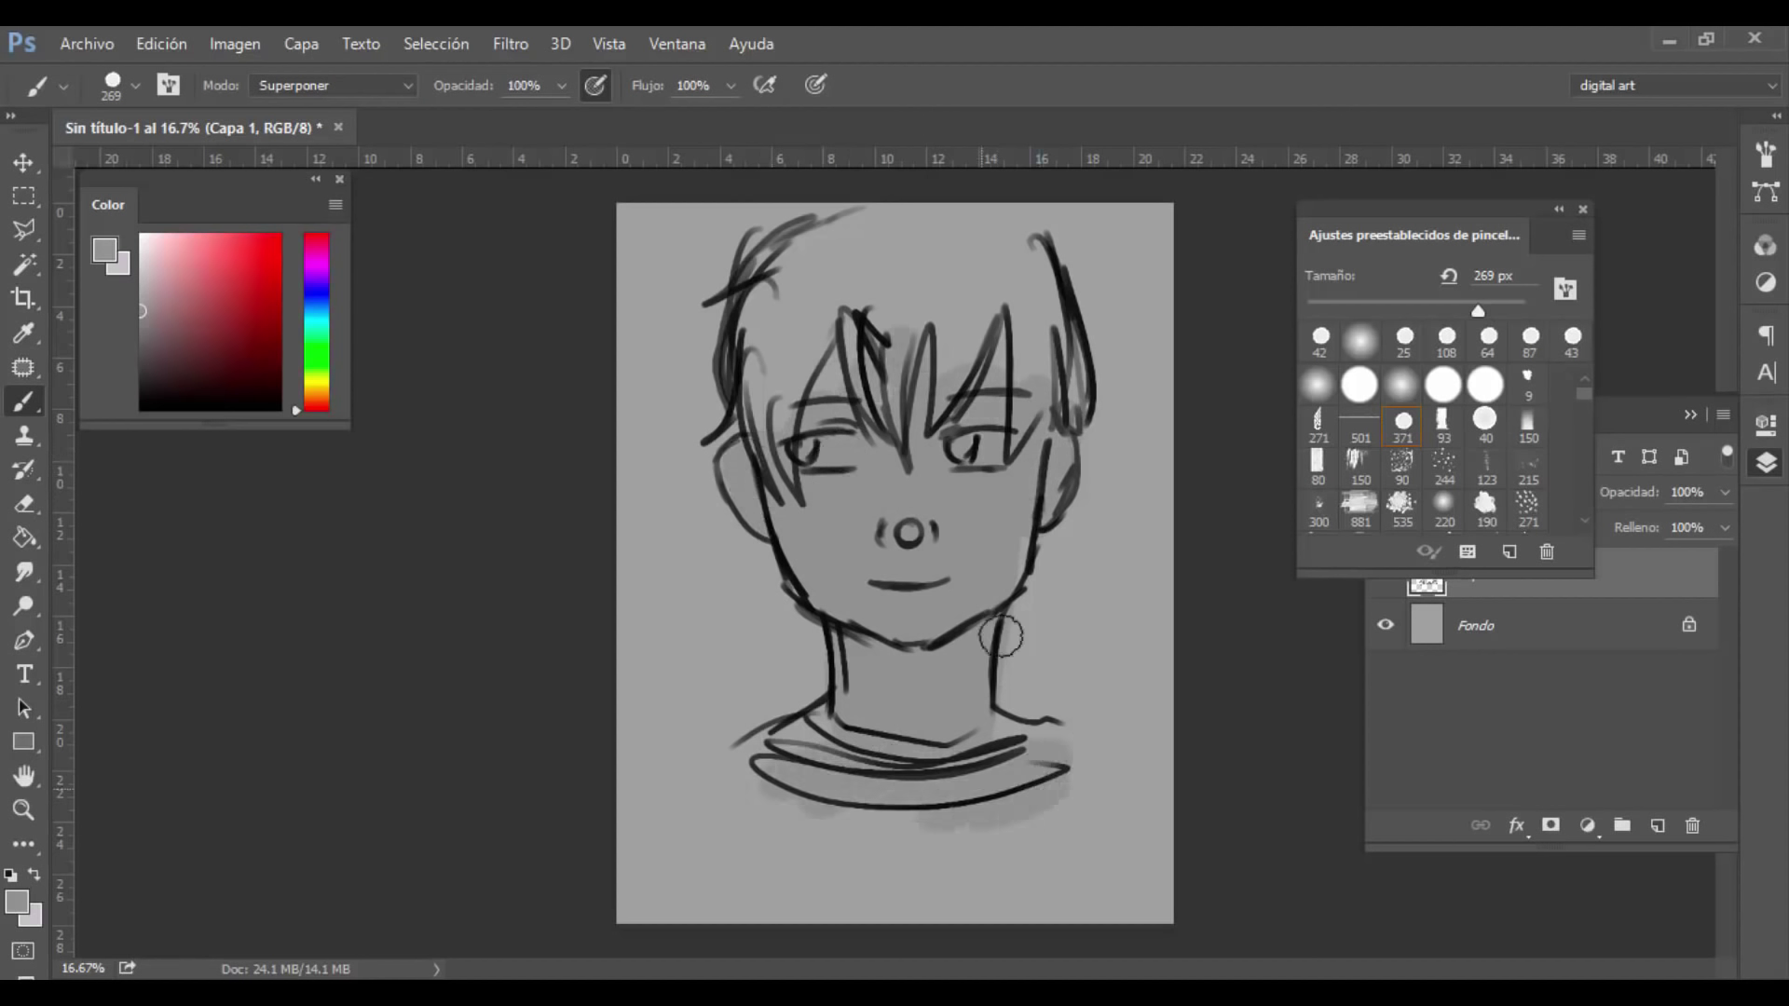
Step: Choose a slightly darker grey and shade both cheeks
left_click_drag(143, 332, 119, 332)
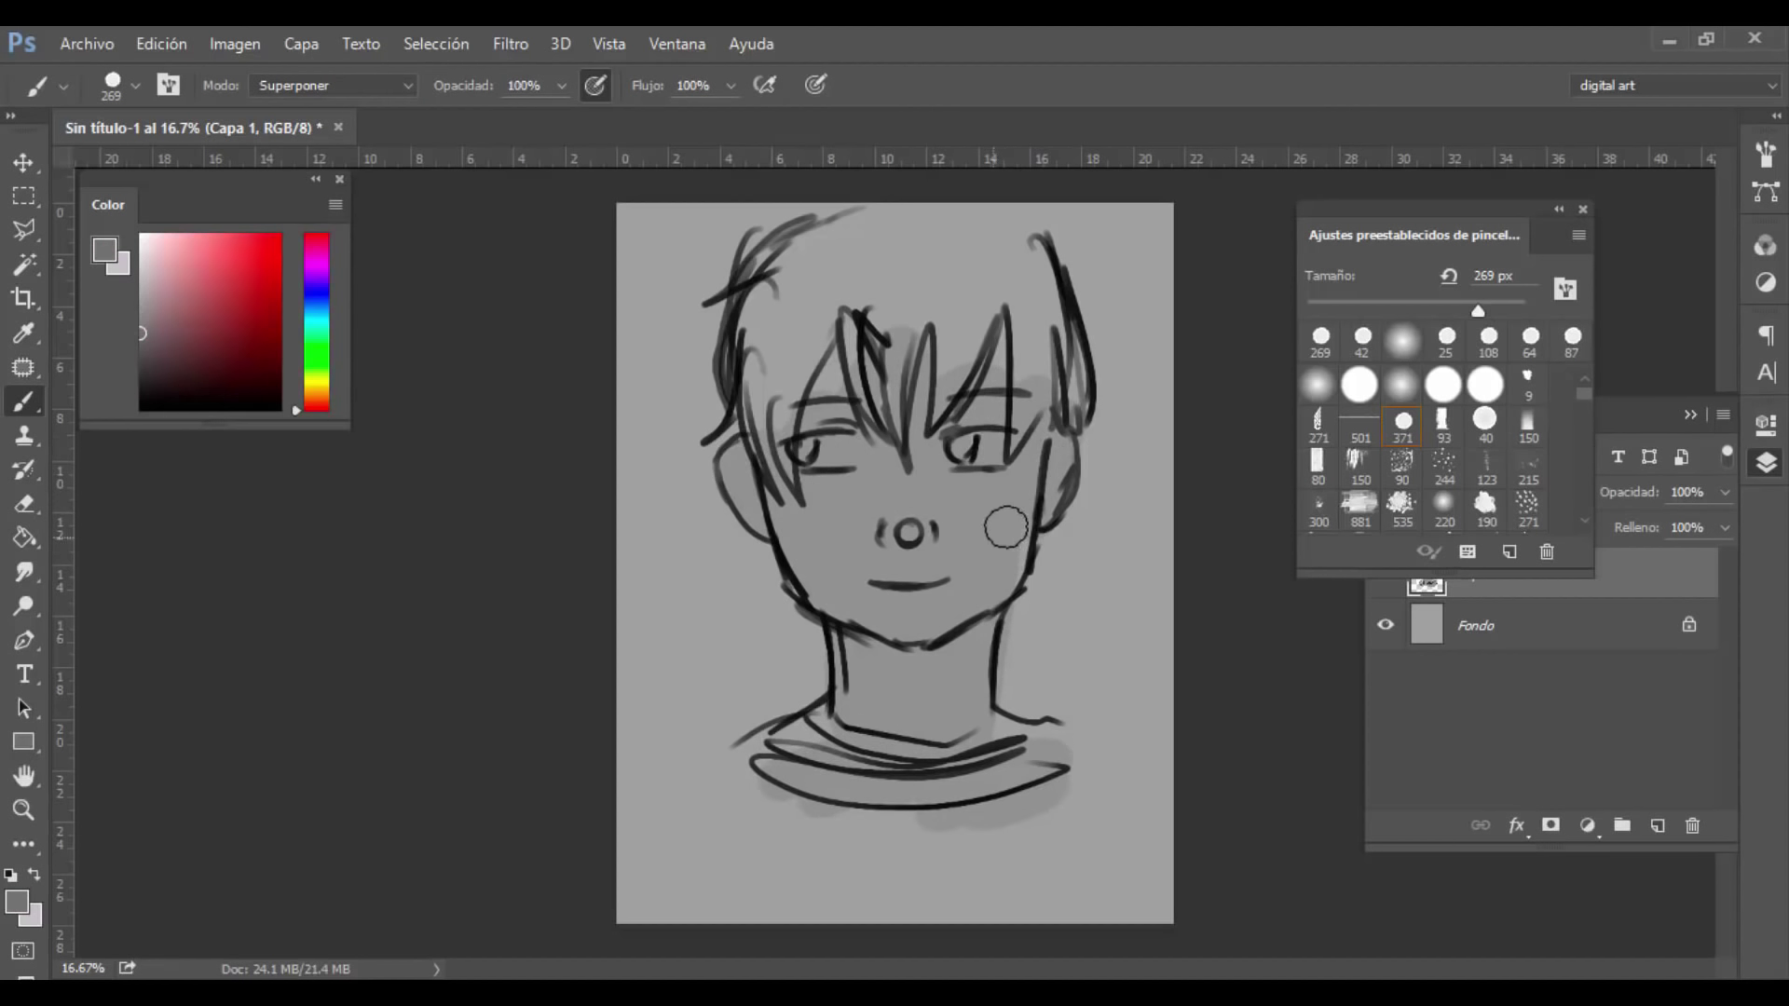
mouse_move(998, 519)
left_mouse_down()
mouse_move(947, 606)
mouse_move(927, 606)
mouse_move(914, 481)
mouse_move(862, 504)
mouse_move(876, 410)
mouse_move(830, 522)
mouse_move(874, 736)
mouse_move(988, 708)
mouse_move(802, 774)
mouse_move(969, 787)
mouse_move(1057, 508)
left_mouse_up()
mouse_move(802, 527)
left_mouse_down()
mouse_move(819, 562)
mouse_move(792, 531)
left_mouse_up()
Step: Choose a dark grey, undo the overly dark cheek stroke, and deepen the shading on the cheek, nose and eye sockets
left_click(142, 362)
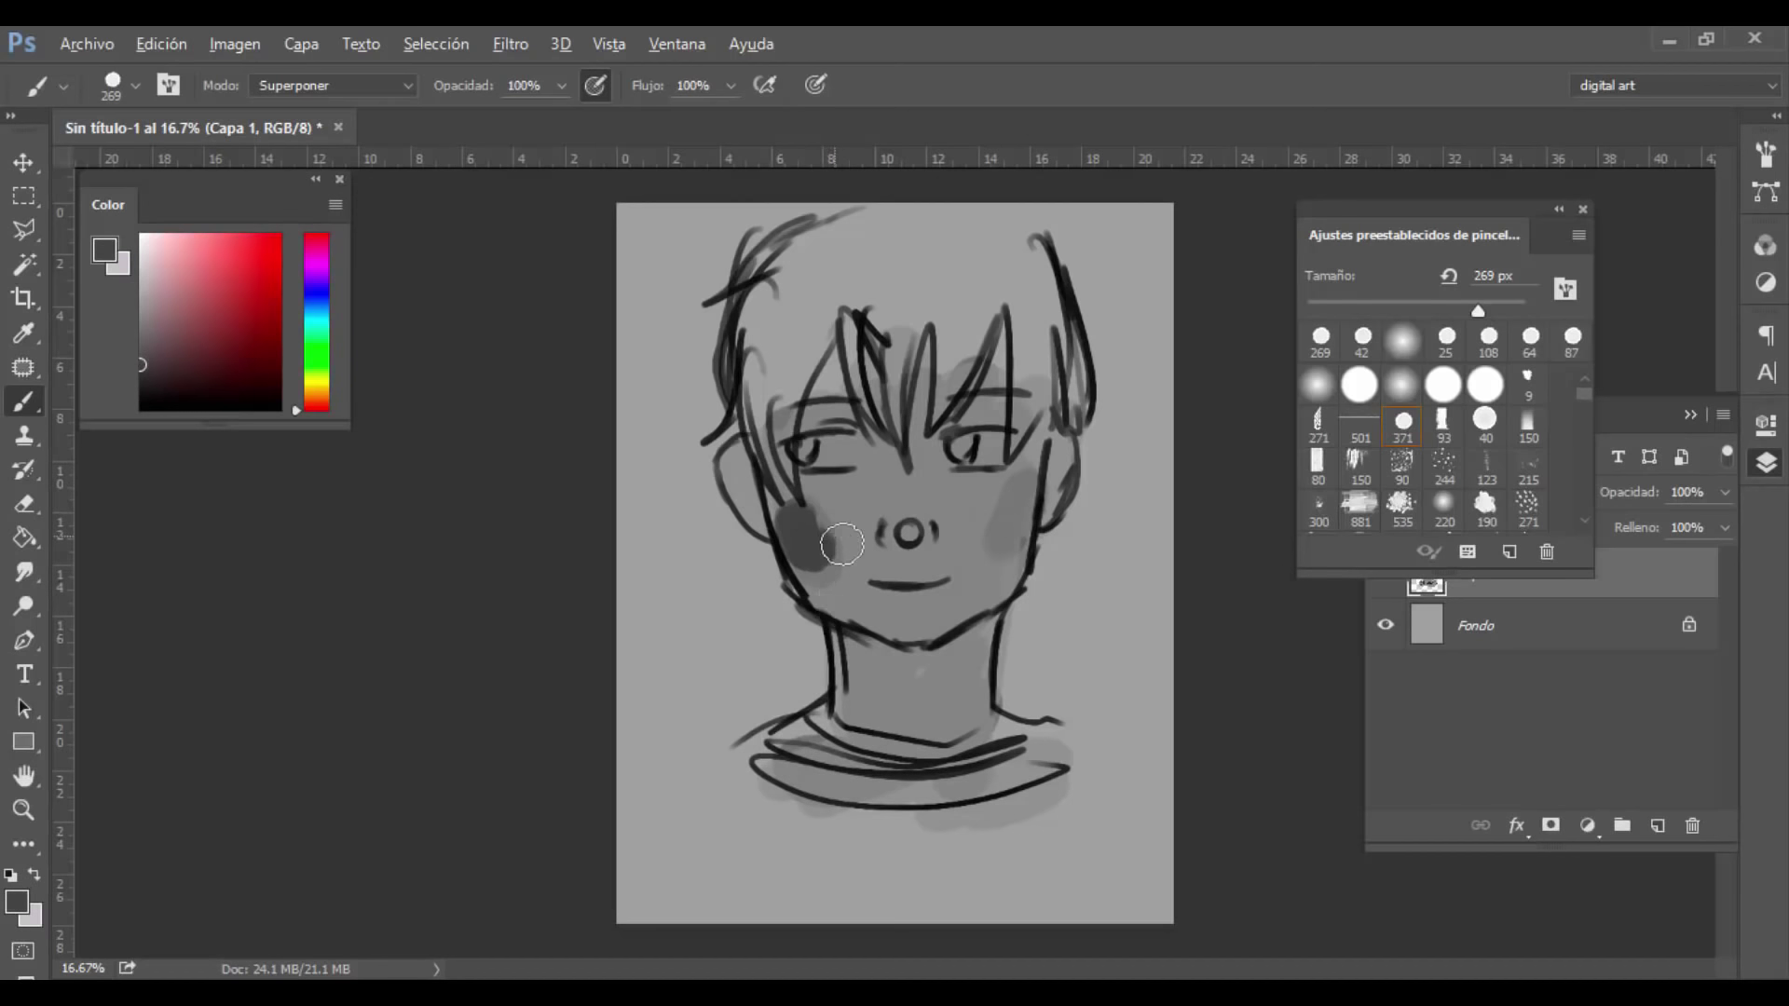
key("ctrl+z")
left_click_drag(1014, 555, 997, 508)
left_click_drag(906, 536, 900, 508)
left_click_drag(989, 409, 806, 415)
Step: Reduce the brush size to 104 px and darken the irises
key("bracketleft")
key("bracketleft")
key("bracketleft")
key("bracketleft")
key("bracketleft")
key("bracketleft")
key("bracketleft")
left_click_drag(977, 452, 967, 454)
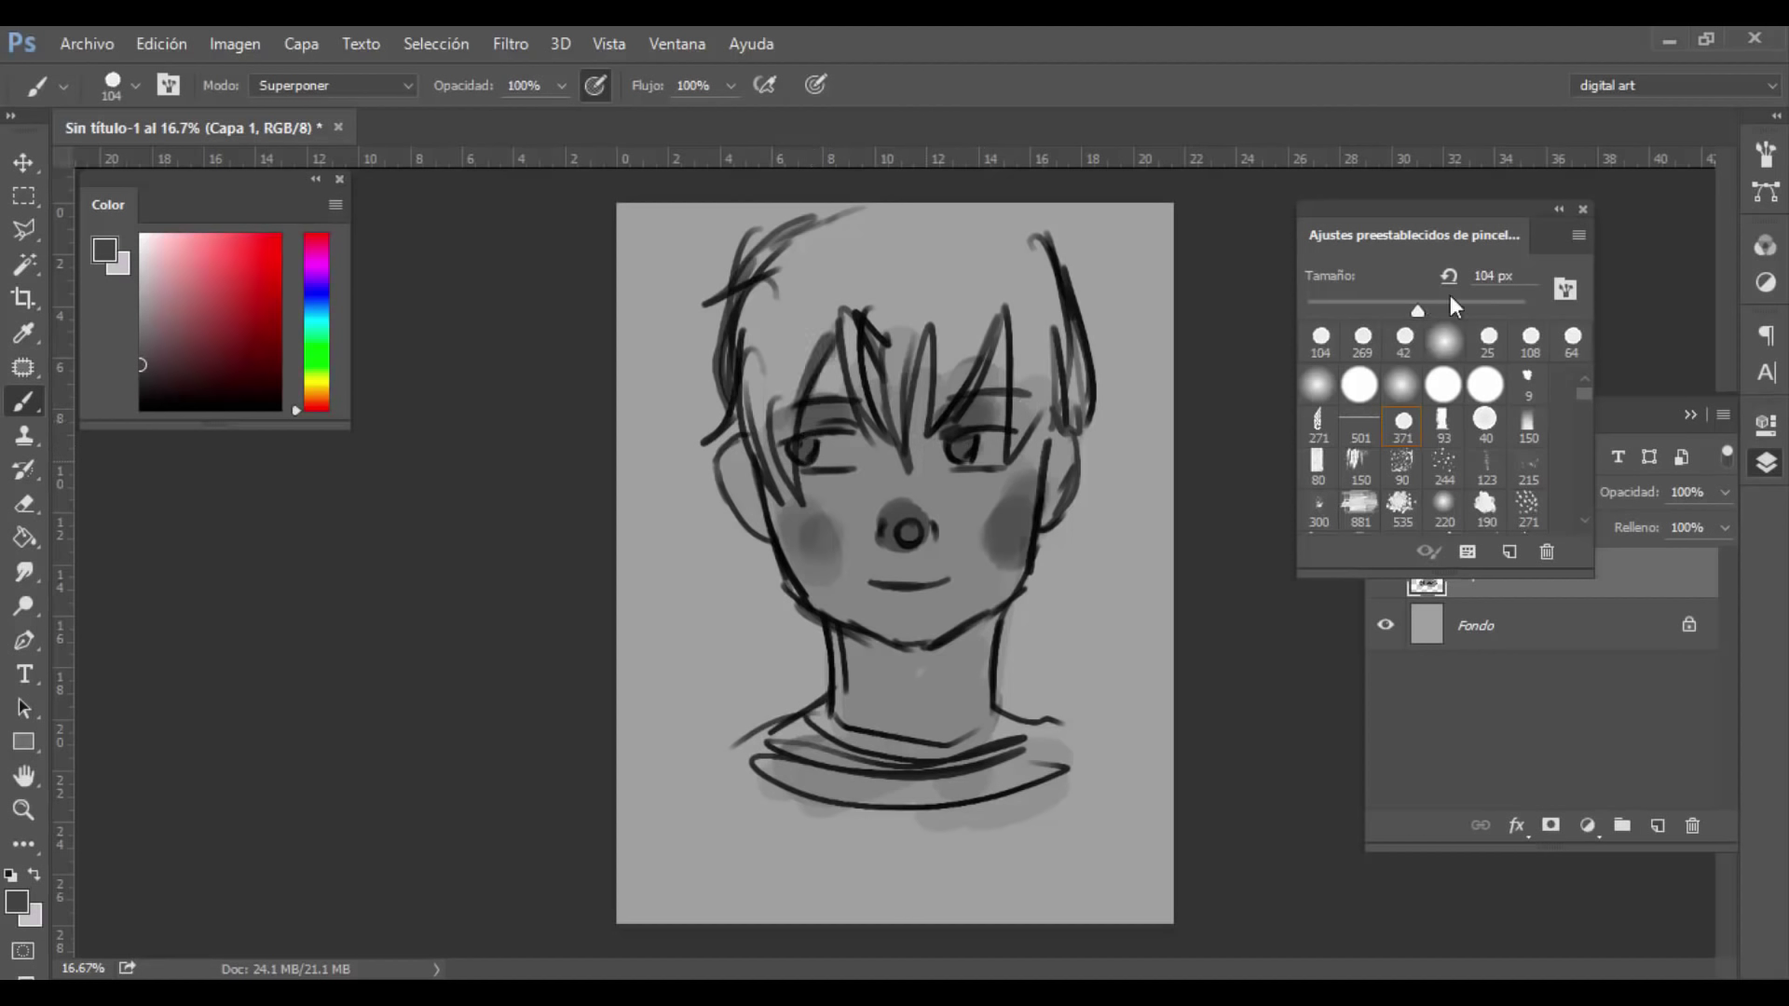
Step: Fill the hair mass from the crown to the fringe with dark grey strokes
left_click_drag(835, 284, 777, 434)
mouse_move(768, 301)
left_mouse_down()
mouse_move(775, 265)
mouse_move(745, 362)
mouse_move(777, 254)
mouse_move(892, 399)
mouse_move(922, 318)
mouse_move(926, 355)
mouse_move(904, 222)
mouse_move(861, 269)
mouse_move(786, 279)
mouse_move(954, 314)
mouse_move(945, 402)
mouse_move(987, 308)
mouse_move(998, 212)
mouse_move(936, 213)
mouse_move(1023, 306)
mouse_move(1036, 270)
mouse_move(1019, 430)
mouse_move(1056, 399)
mouse_move(1070, 349)
left_mouse_up()
mouse_move(839, 203)
left_mouse_down()
mouse_move(753, 308)
mouse_move(748, 352)
left_mouse_up()
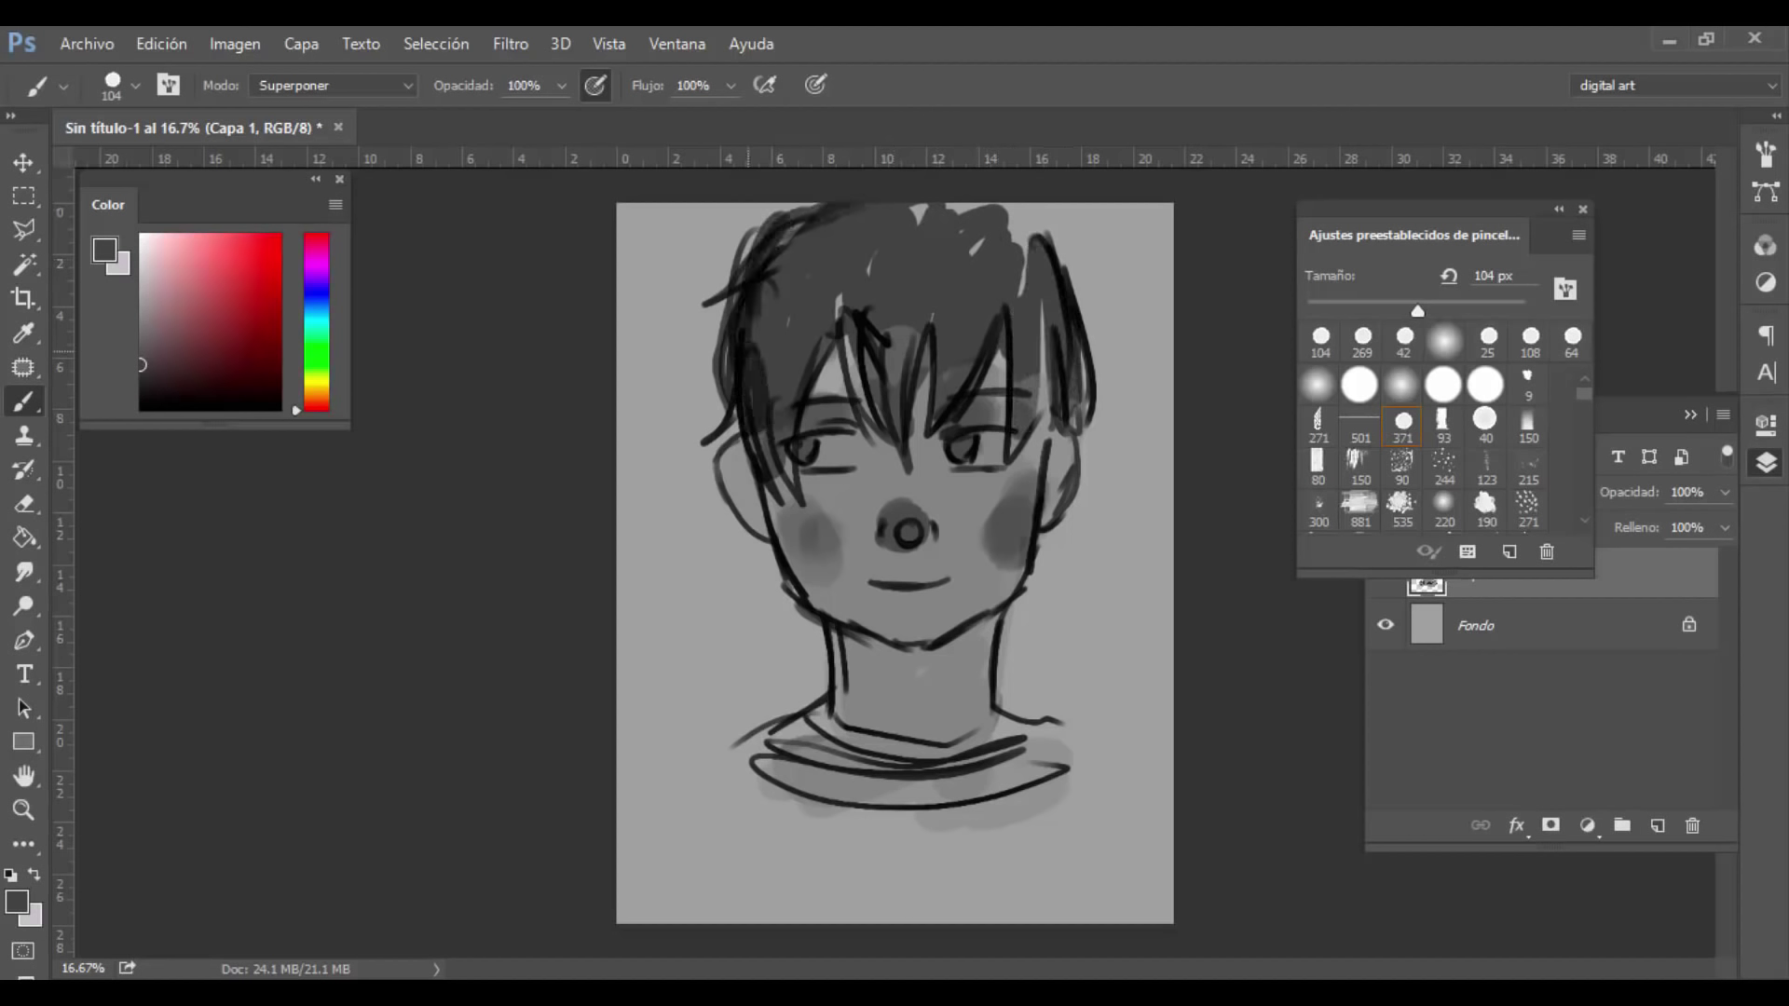
Step: Shade the insides of the ears and darken the side locks and fringe strands
left_click_drag(760, 485, 741, 527)
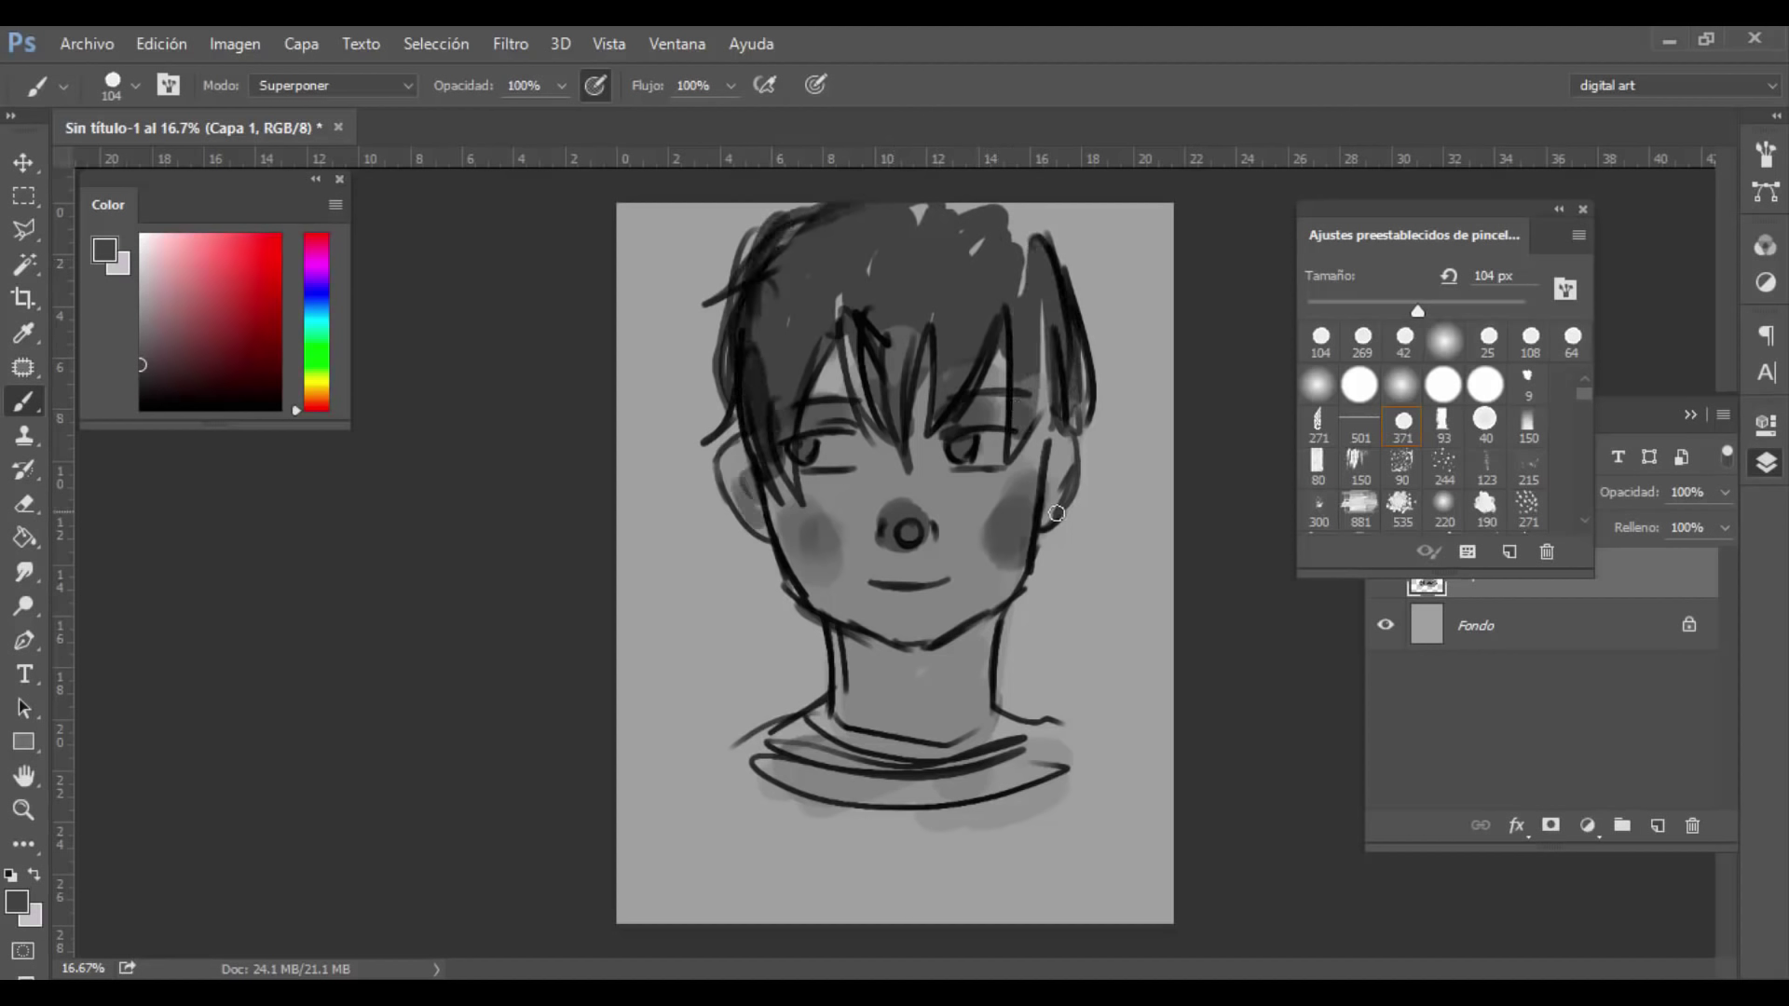
mouse_move(1059, 438)
left_mouse_down()
mouse_move(1049, 508)
mouse_move(1047, 342)
left_mouse_up()
mouse_move(814, 395)
left_mouse_down()
mouse_move(861, 431)
mouse_move(762, 396)
mouse_move(795, 485)
left_mouse_up()
Step: Shade the lower lip, the shadow beneath the chin and the collar in dark grey
mouse_move(887, 599)
left_mouse_down()
mouse_move(933, 595)
mouse_move(893, 601)
mouse_move(901, 663)
mouse_move(943, 662)
mouse_move(997, 599)
left_mouse_up()
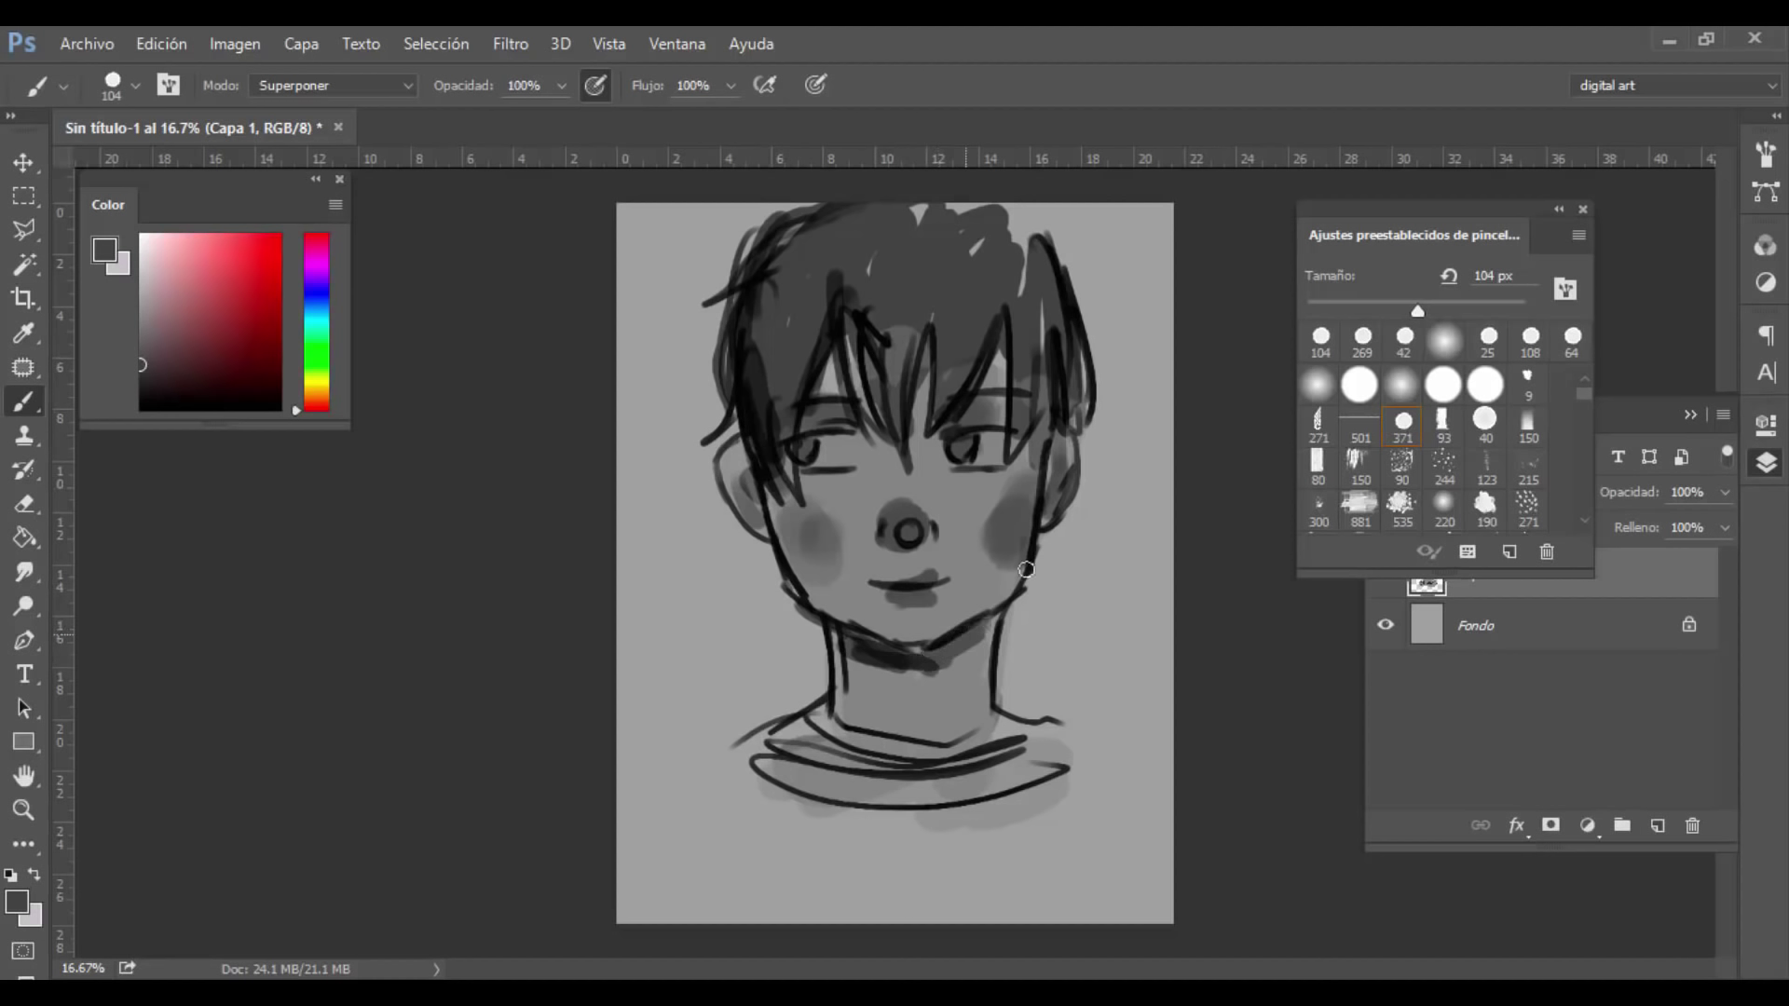
mouse_move(960, 662)
left_mouse_down()
mouse_move(850, 661)
mouse_move(978, 652)
mouse_move(853, 679)
left_mouse_up()
mouse_move(776, 734)
left_mouse_down()
mouse_move(826, 758)
mouse_move(1028, 775)
mouse_move(1028, 716)
left_mouse_up()
Step: Choose a light grey with a 161 px brush and paint highlights under the inner eye corners and in the eye whites
left_click(142, 273)
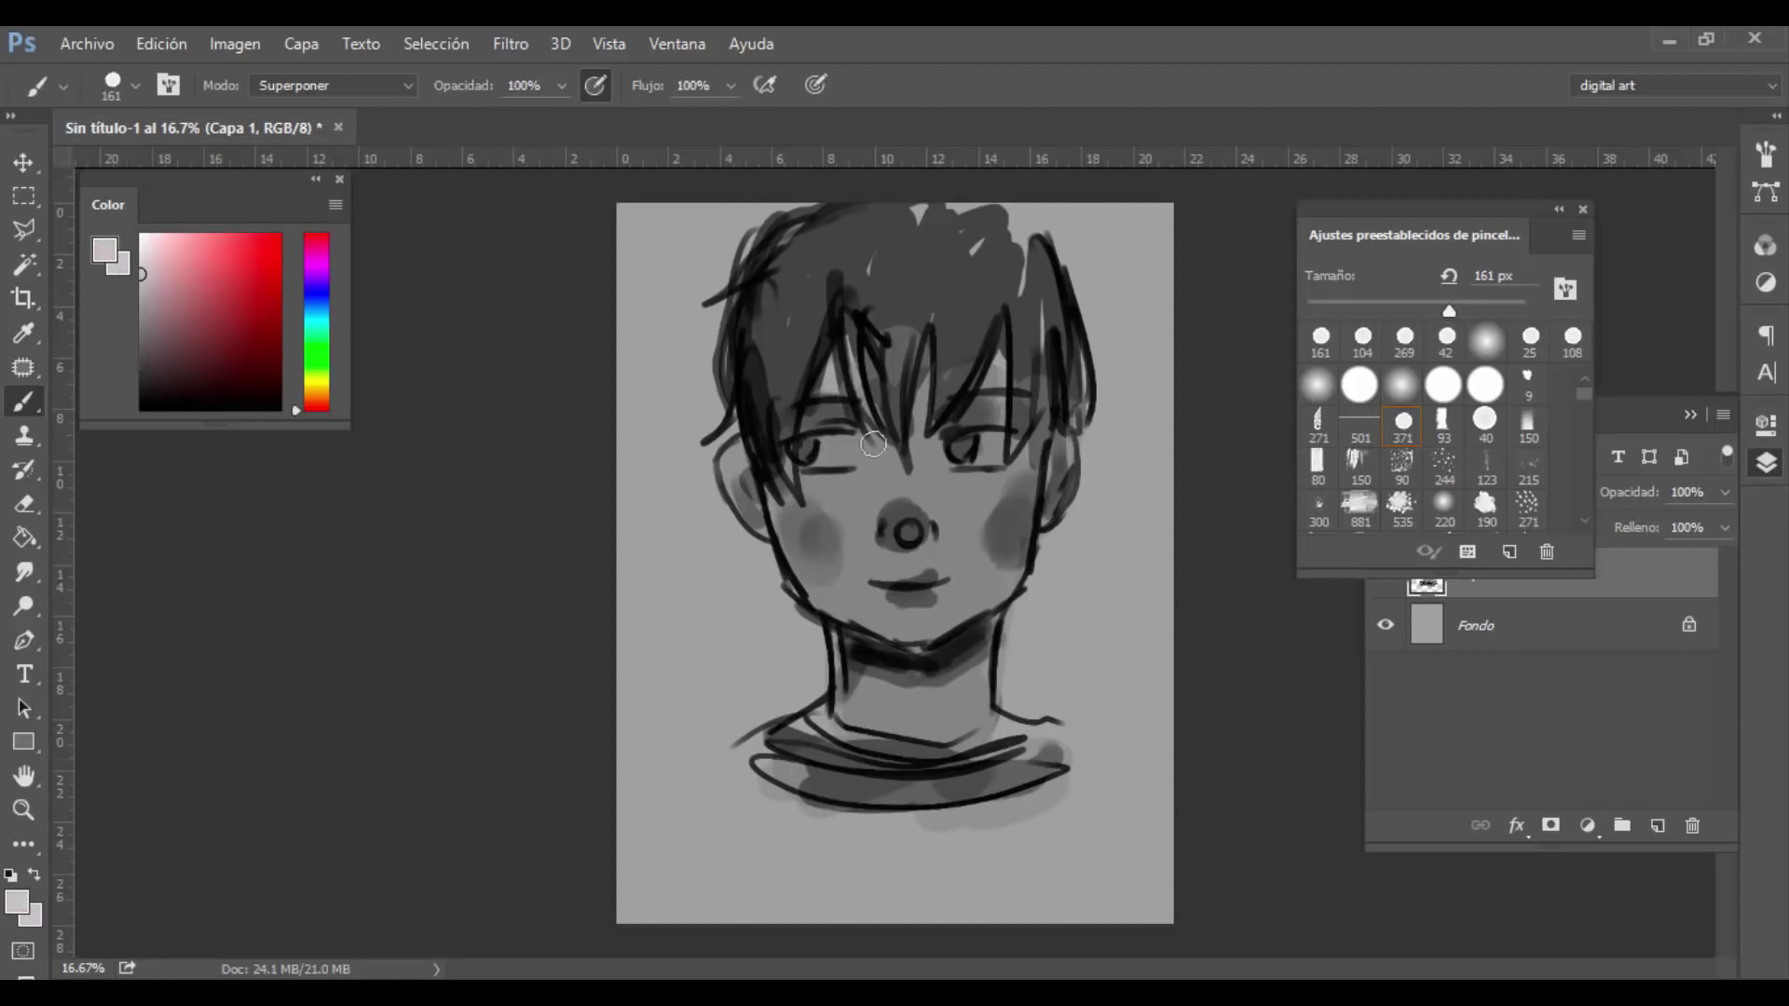
left_click_drag(855, 486, 885, 468)
key("ctrl+z")
left_click(873, 469, "alt")
key("ctrl+alt+z")
left_click(877, 478)
mouse_move(940, 483)
left_mouse_down()
mouse_move(957, 489)
mouse_move(996, 445)
left_mouse_up()
left_click_drag(862, 452, 849, 448)
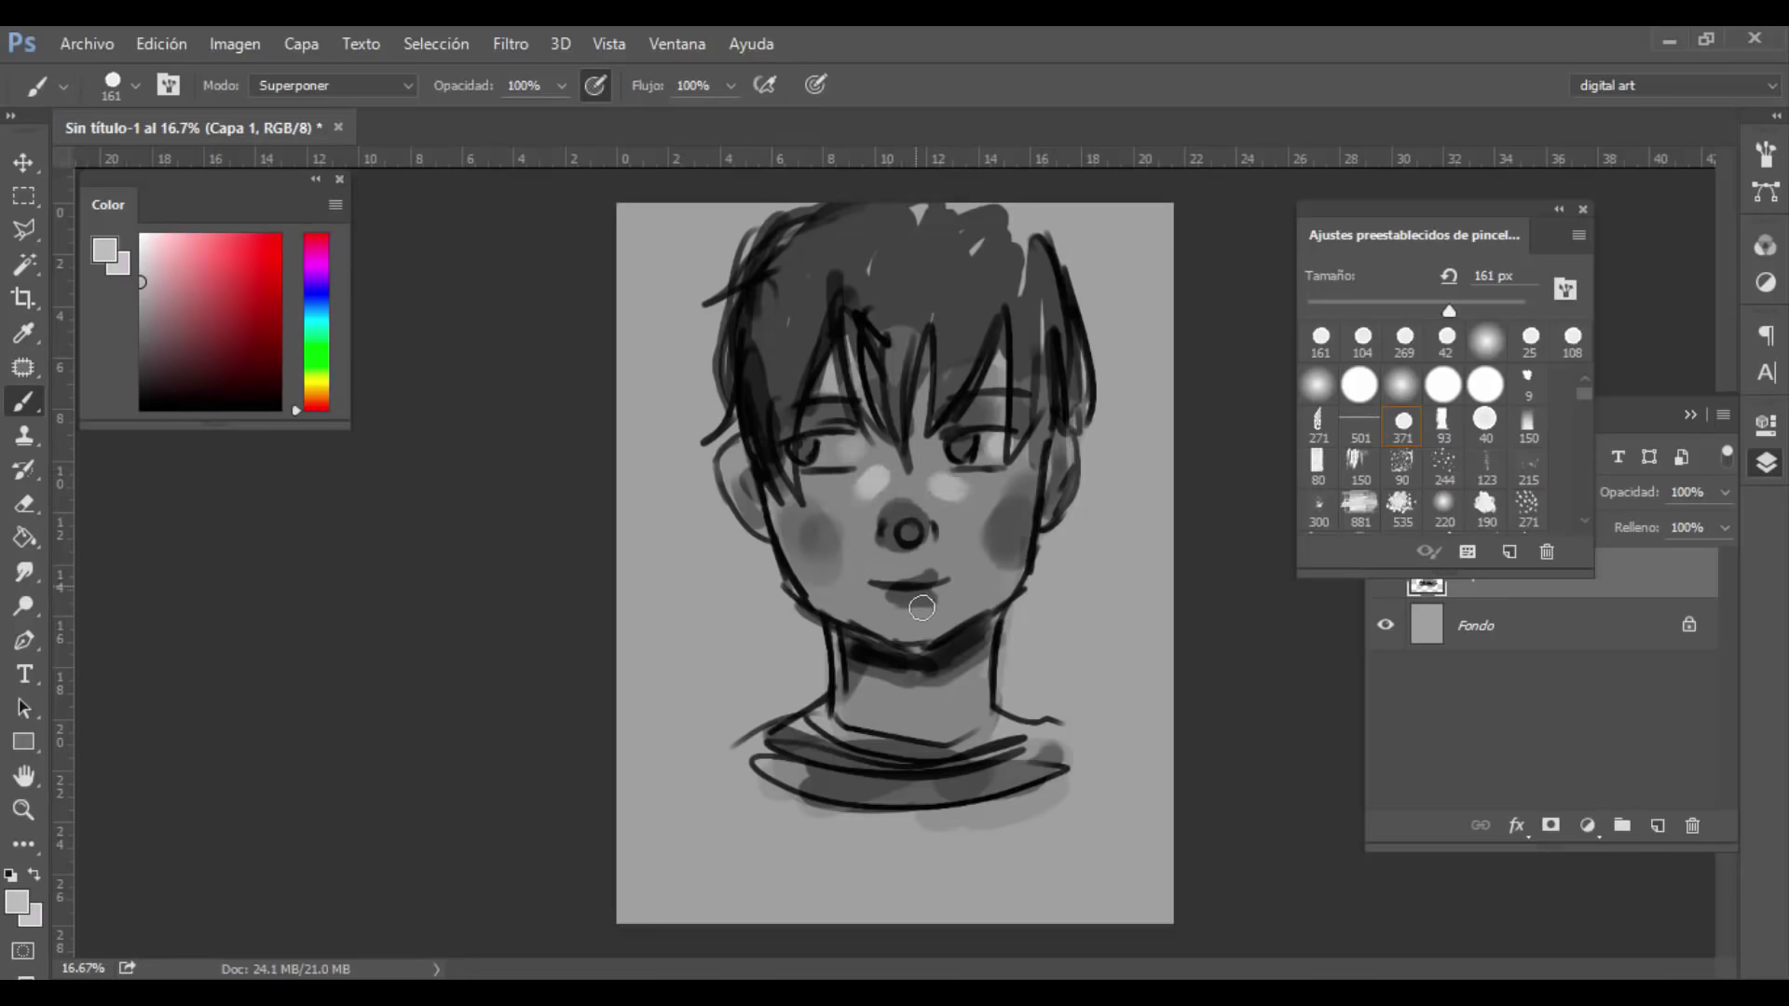
Step: Paint light grey highlights on the nose bridge, the chin and the base of the neck
left_click_drag(911, 520, 906, 461)
left_click_drag(948, 617, 905, 622)
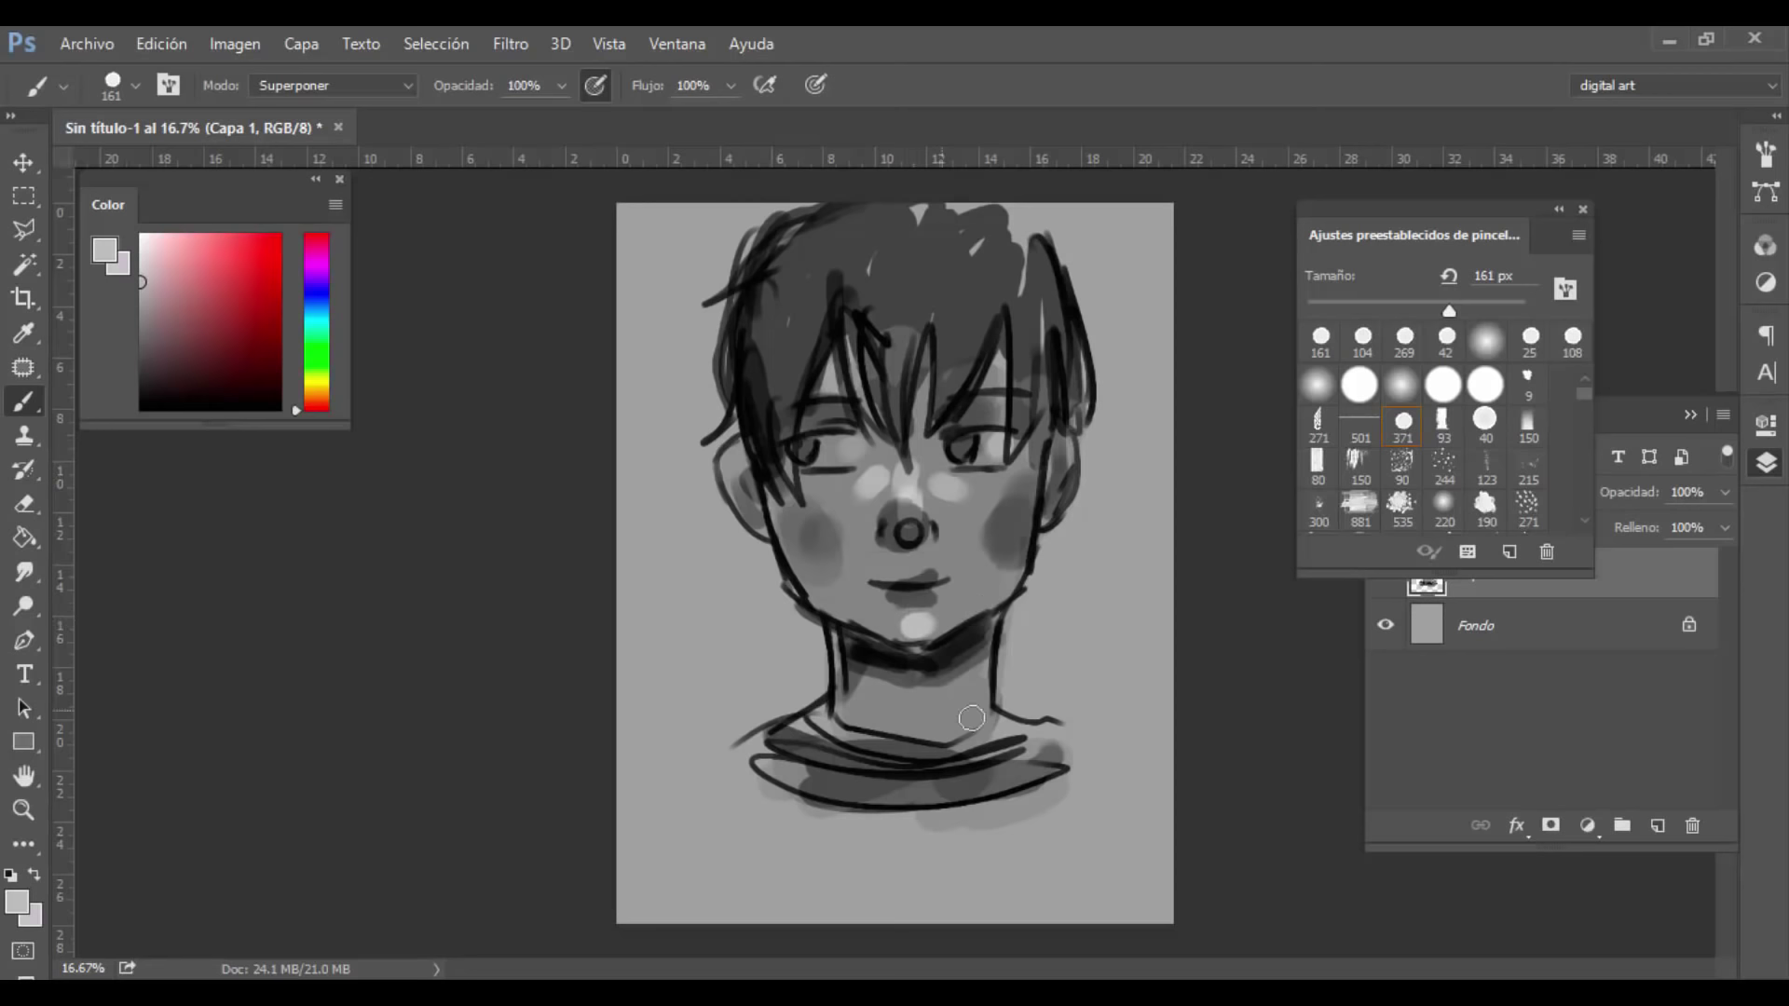
left_click_drag(974, 715, 899, 719)
Step: Add lighter vertical streaks to the hair above the fringe
mouse_move(789, 291)
left_mouse_down()
mouse_move(775, 380)
mouse_move(820, 343)
left_mouse_up()
left_click_drag(903, 283, 896, 346)
left_click_drag(977, 293, 932, 347)
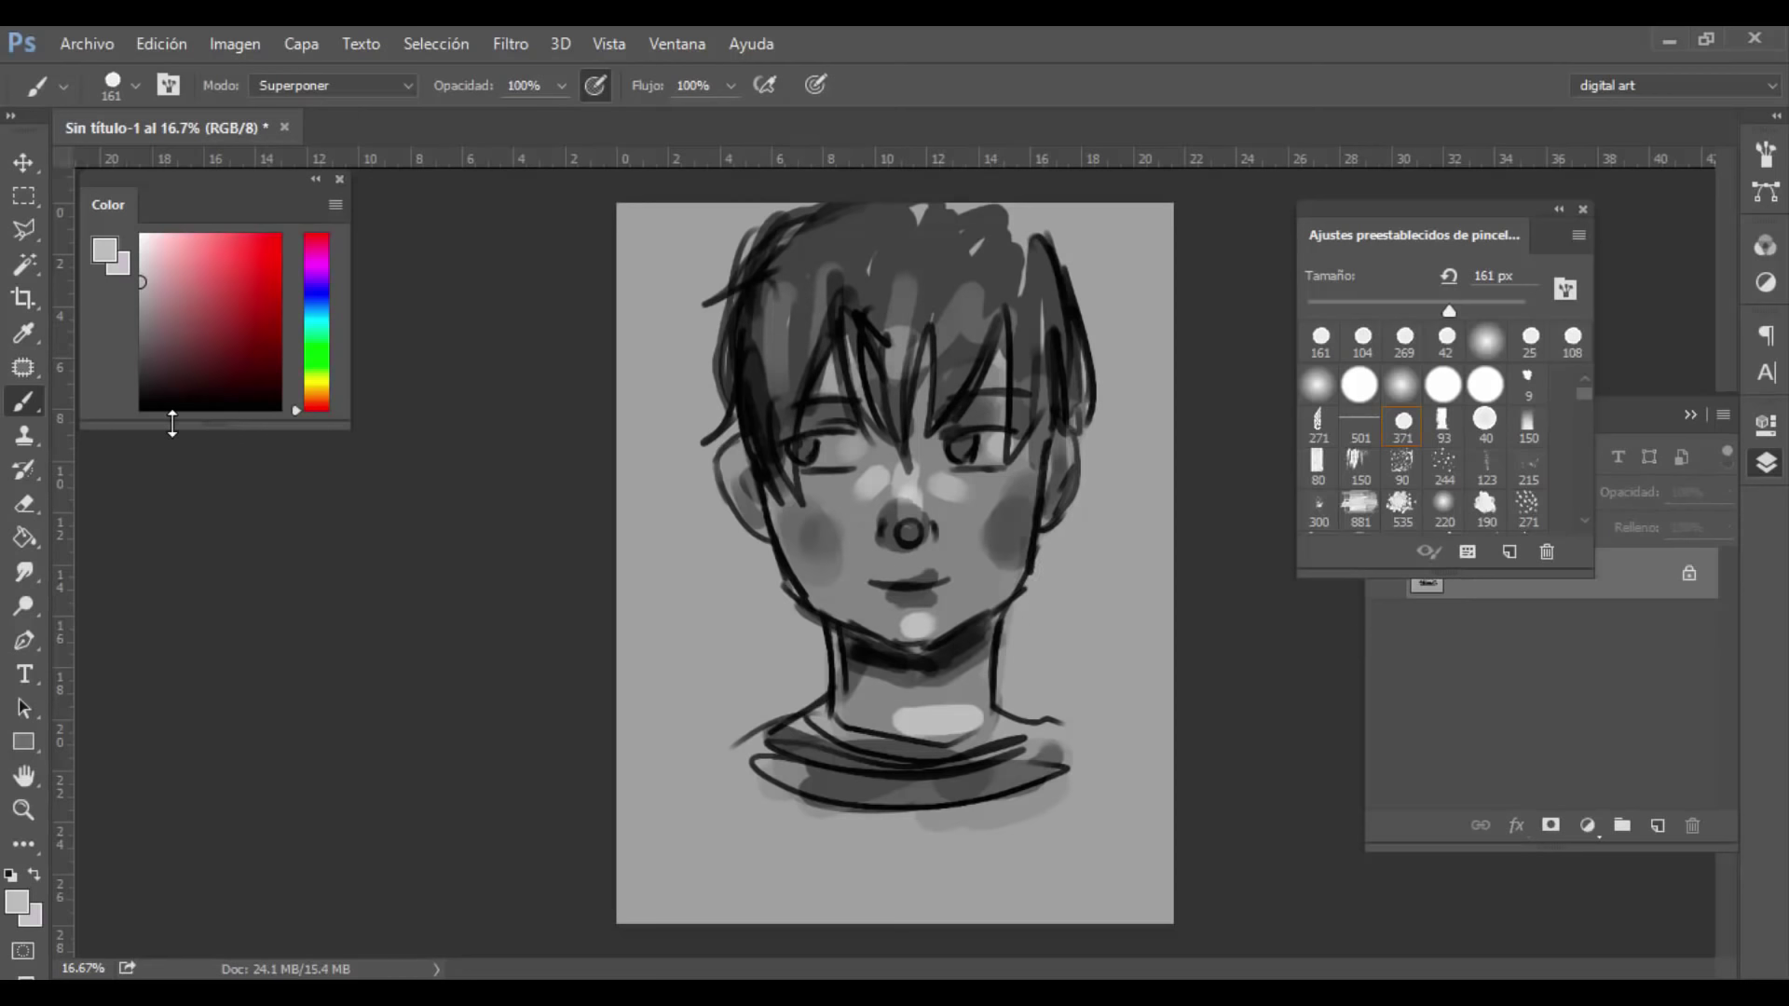
Step: Move the portrait down on the canvas to leave room above the head, and merge Capa 1 into the background
key("v")
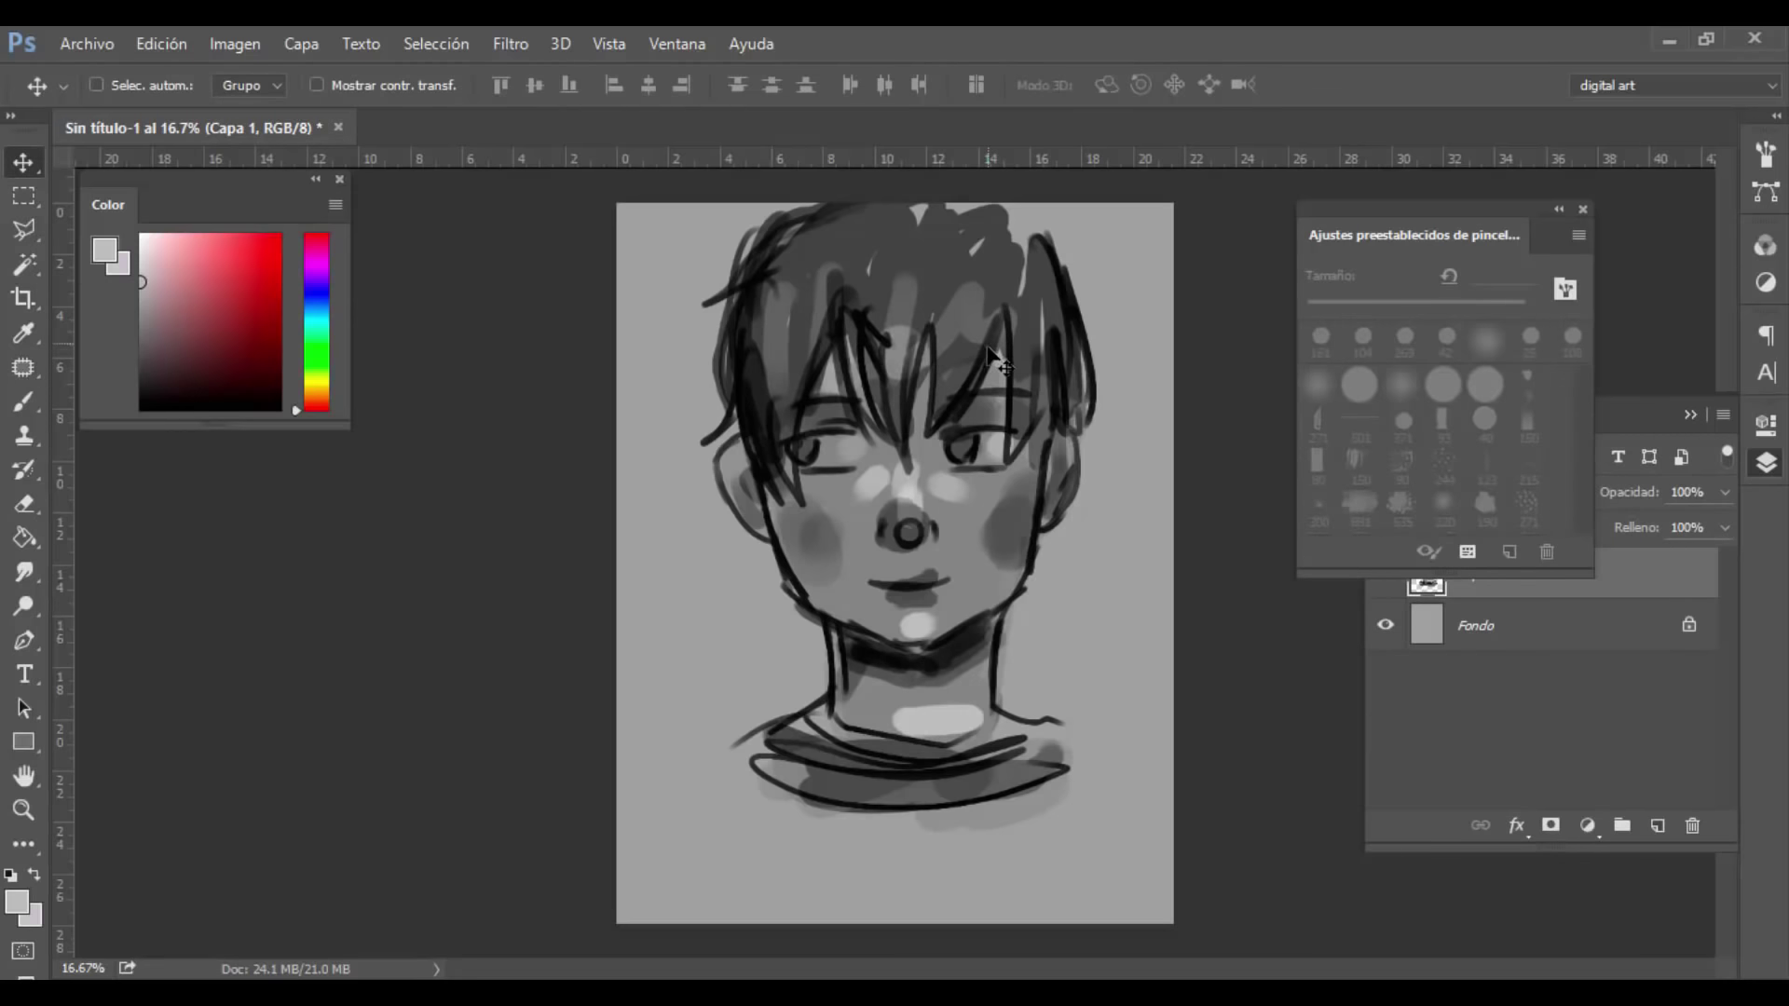
left_click_drag(988, 348, 988, 380)
key("ctrl")
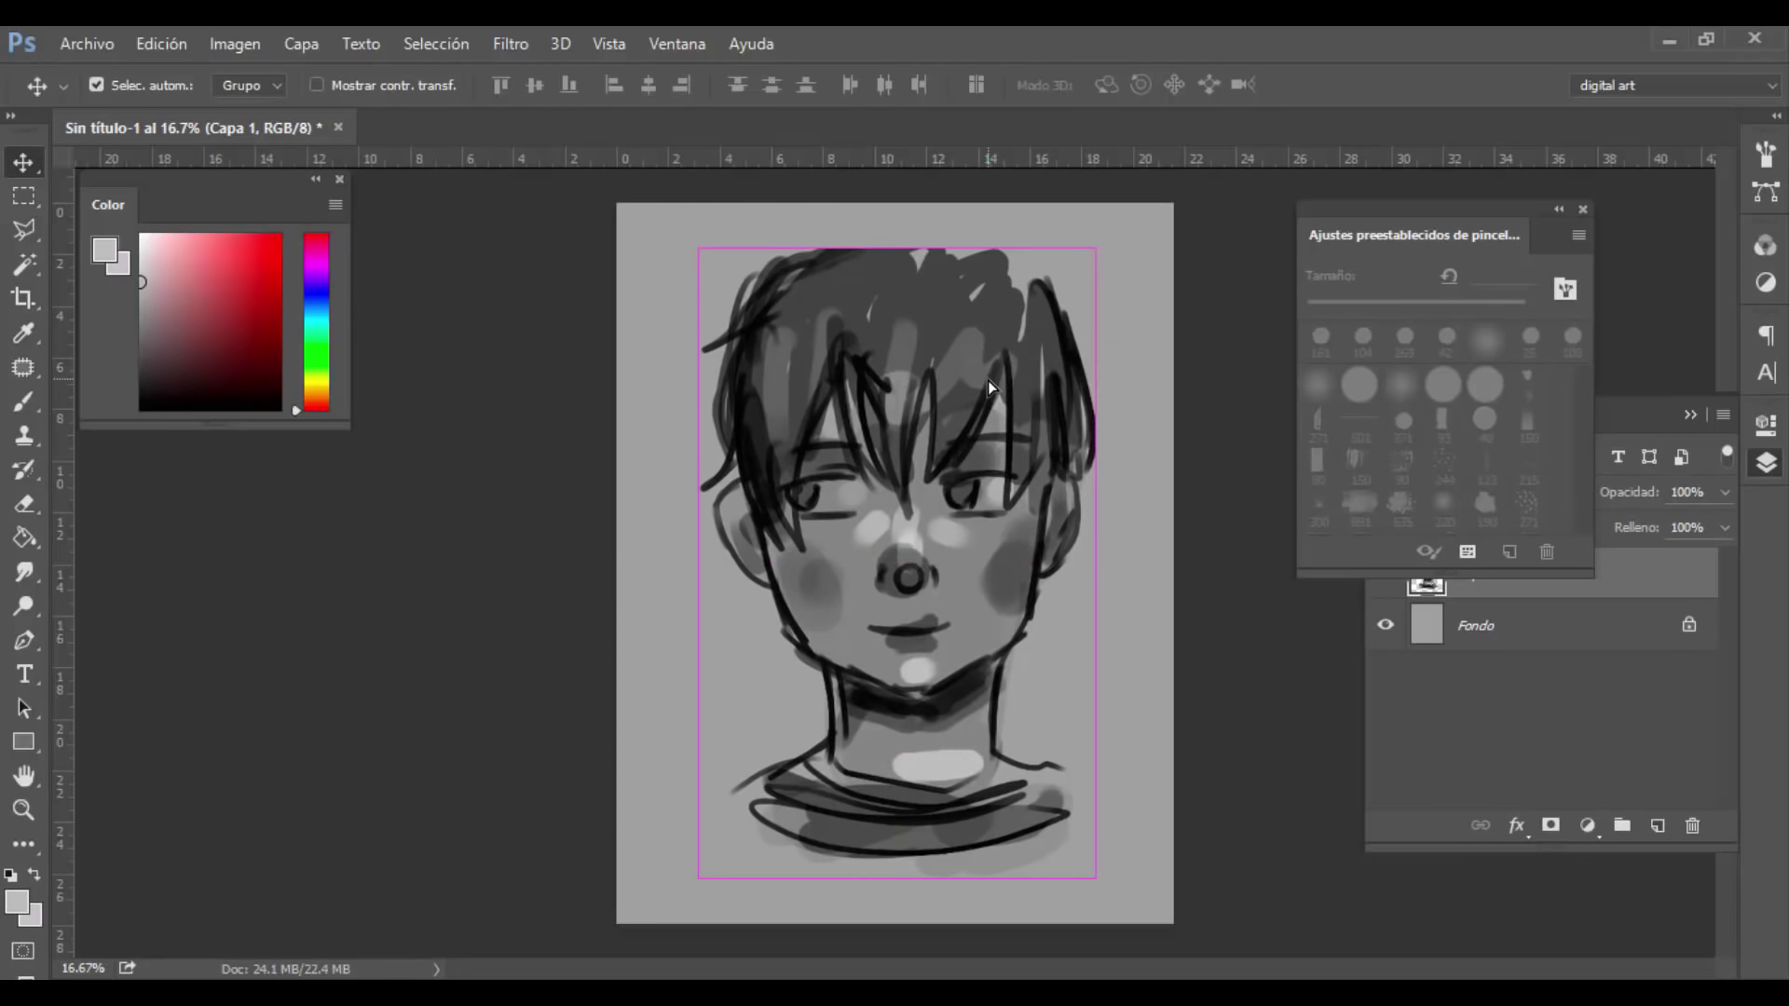
key("ctrl+e")
Step: Paint the missing crown of the hair in dark grey, setting the brush mode to Normal to cover it evenly
key("b")
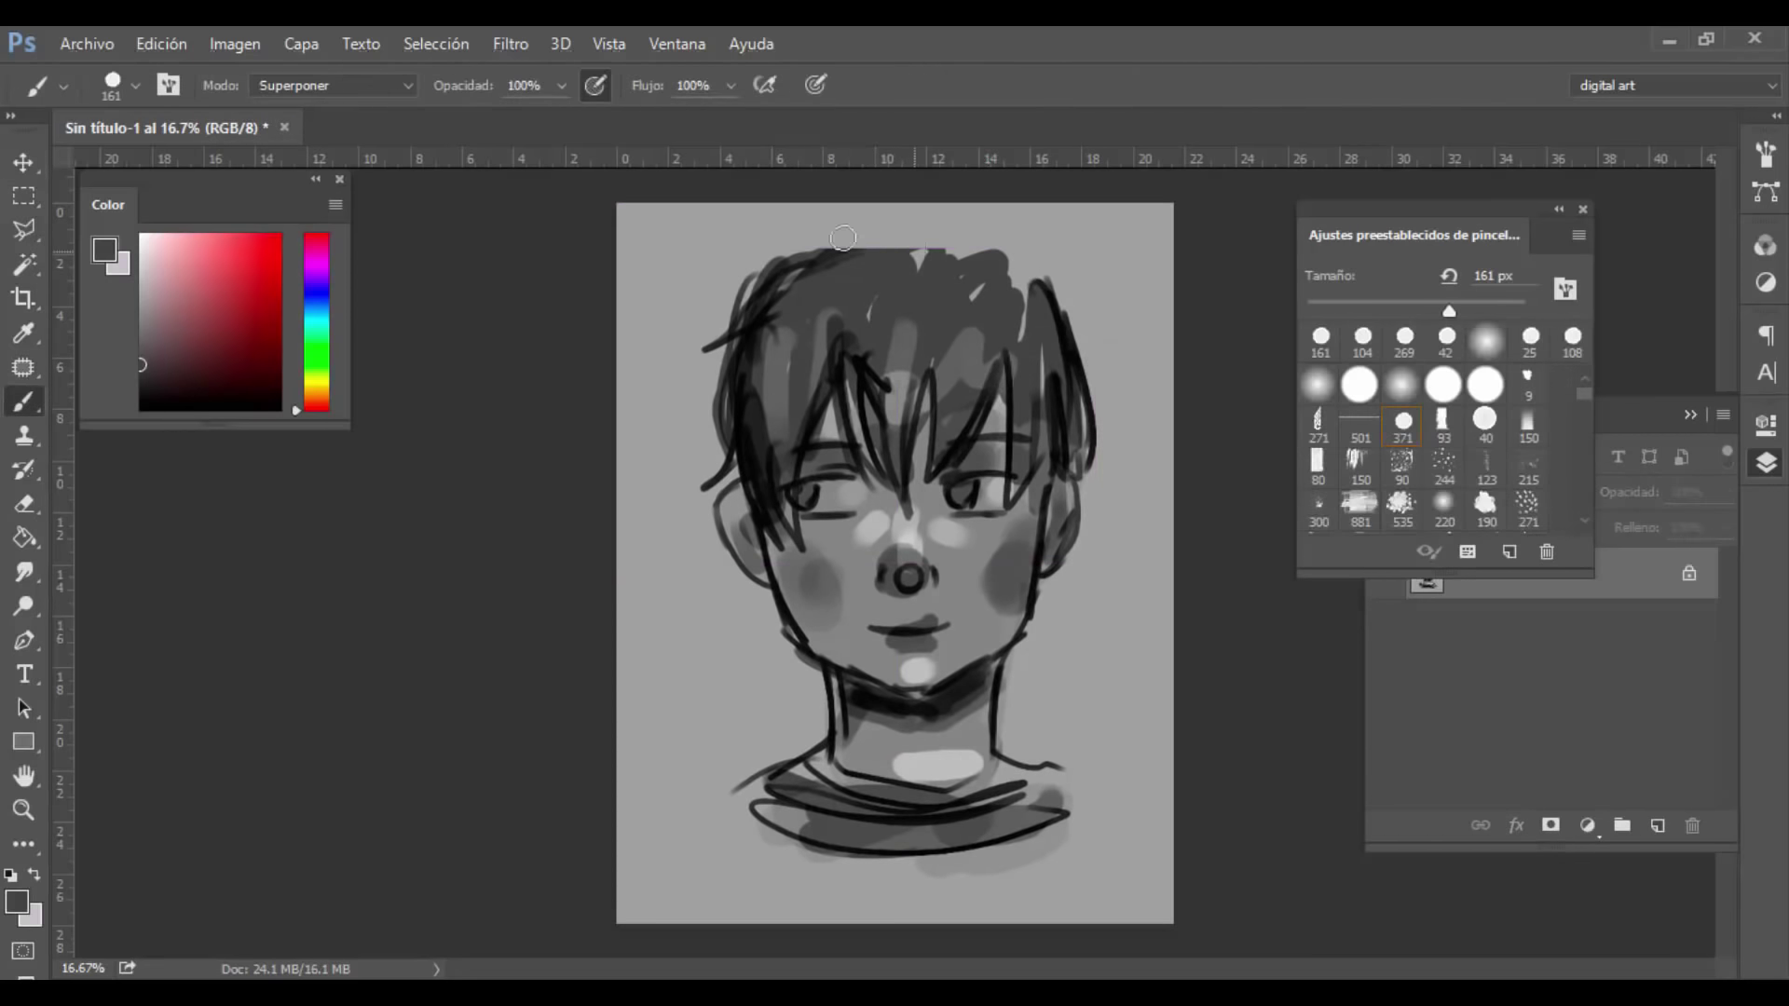
mouse_move(843, 237)
left_mouse_down()
mouse_move(820, 250)
mouse_move(922, 228)
left_mouse_up()
left_click(331, 85)
left_click(424, 138)
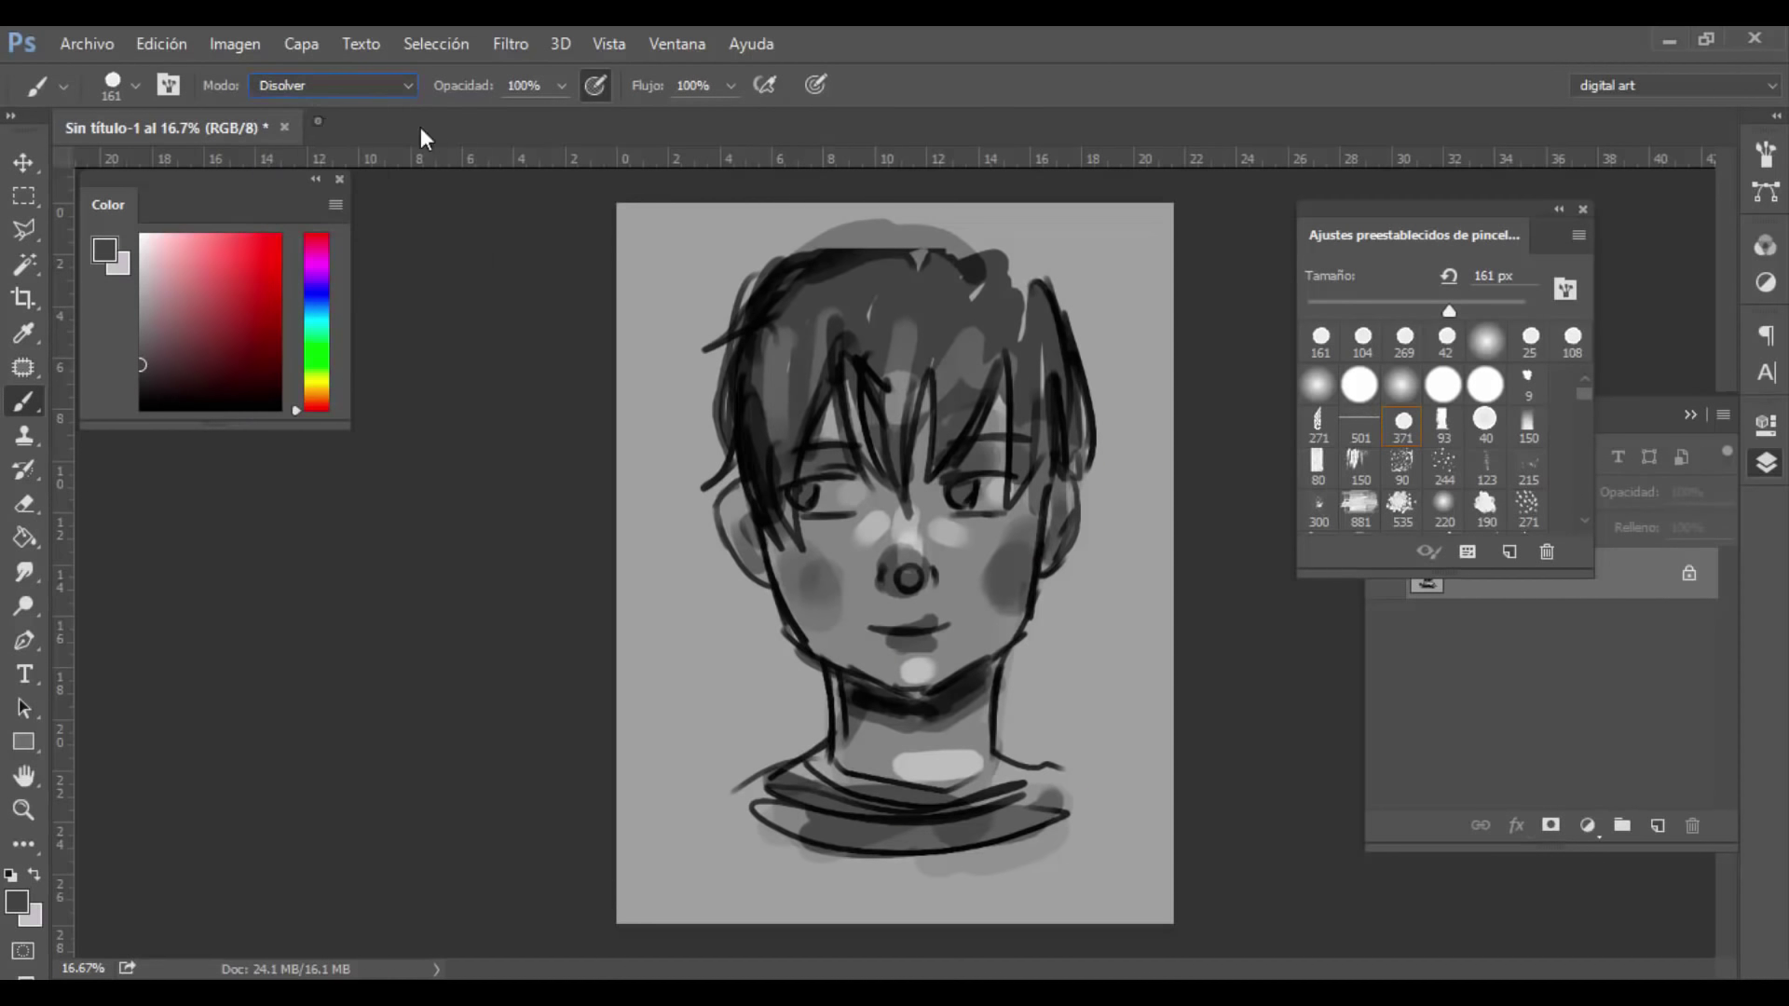
left_click(361, 89)
left_click(279, 108)
mouse_move(946, 299)
left_mouse_down()
mouse_move(913, 247)
mouse_move(1023, 292)
left_mouse_up()
Step: Switch to the Mixer Brush (Pincel mezclador) with the 371 px brush preset
right_click(27, 403)
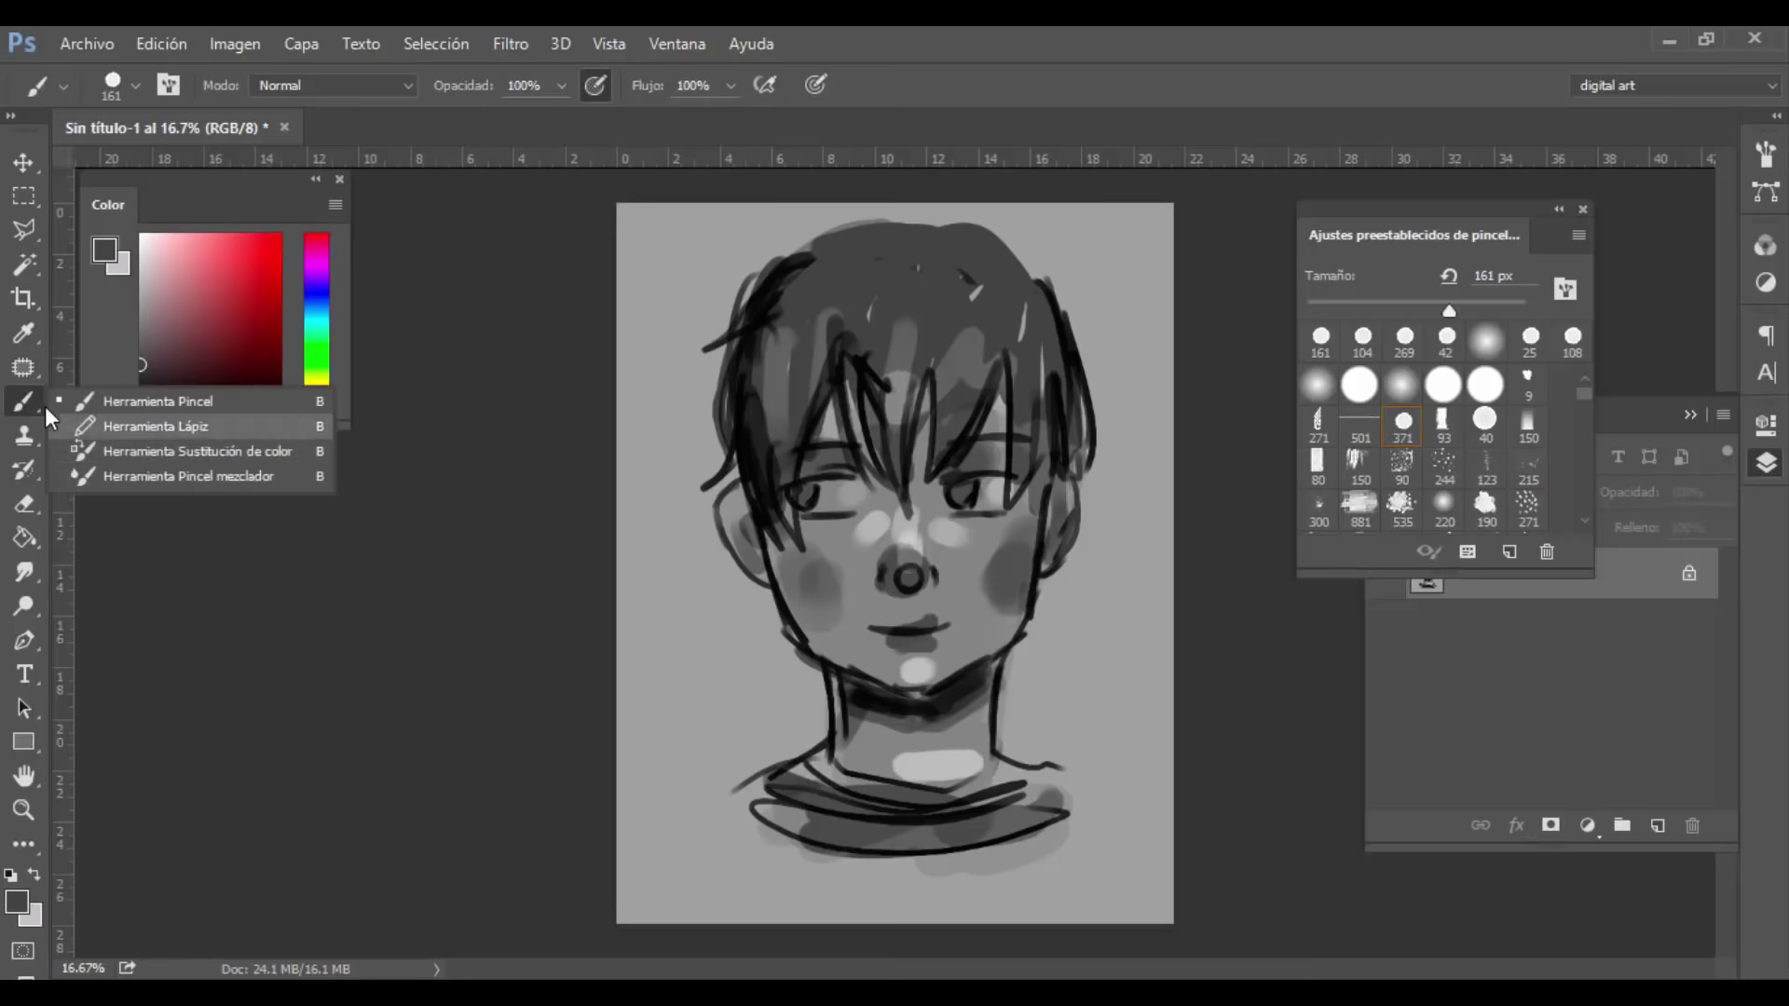
left_click(104, 471)
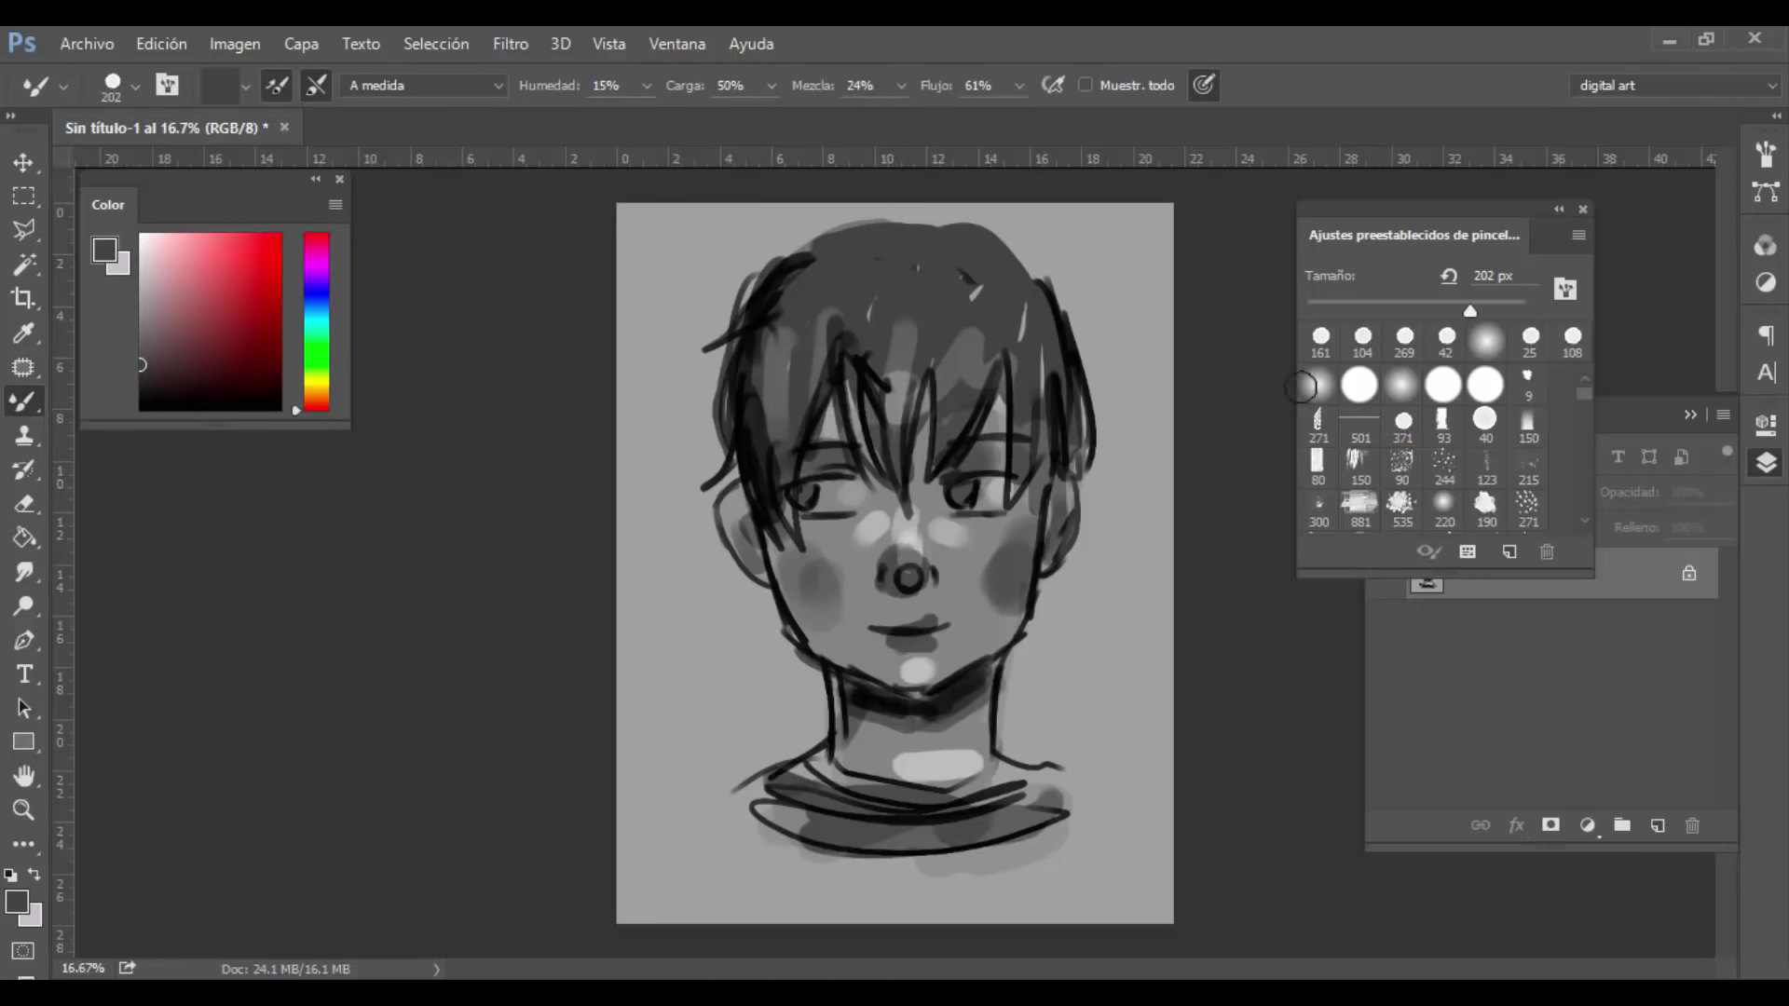
left_click(1402, 422)
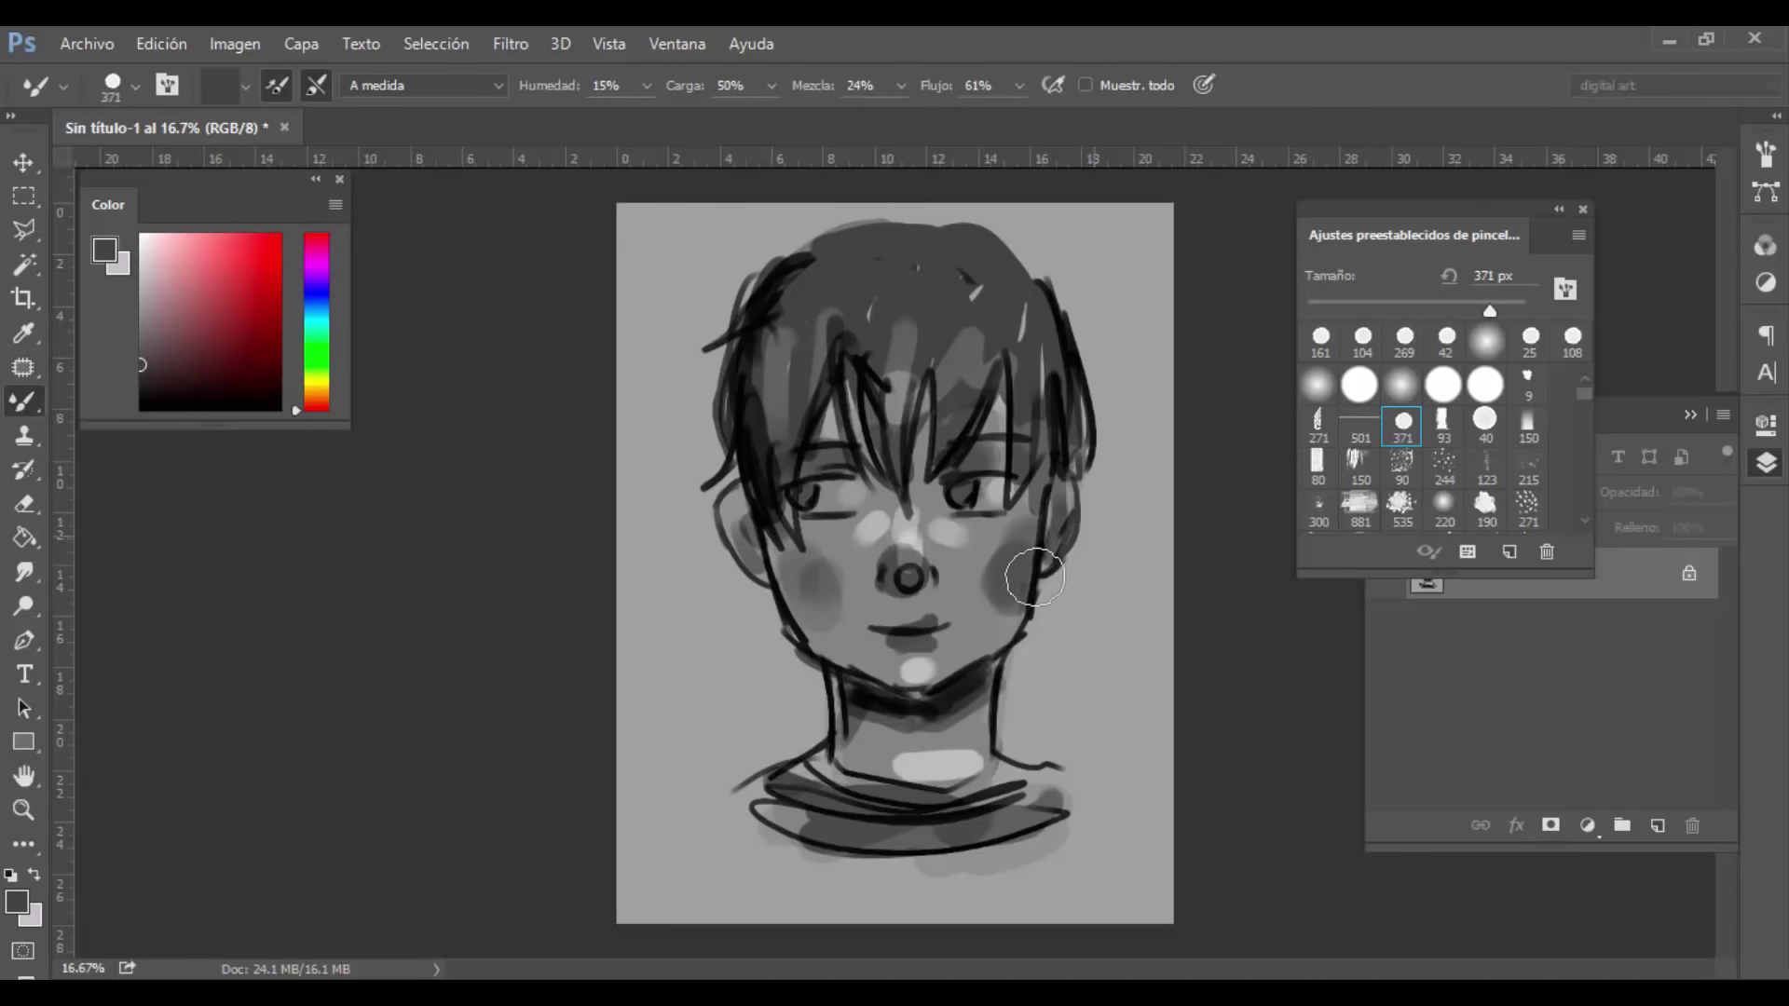
Step: Blend the dark cheek shadows into the surrounding skin using a grey sampled from the cheek, starting with a 197 px brush
left_click(820, 583, "alt")
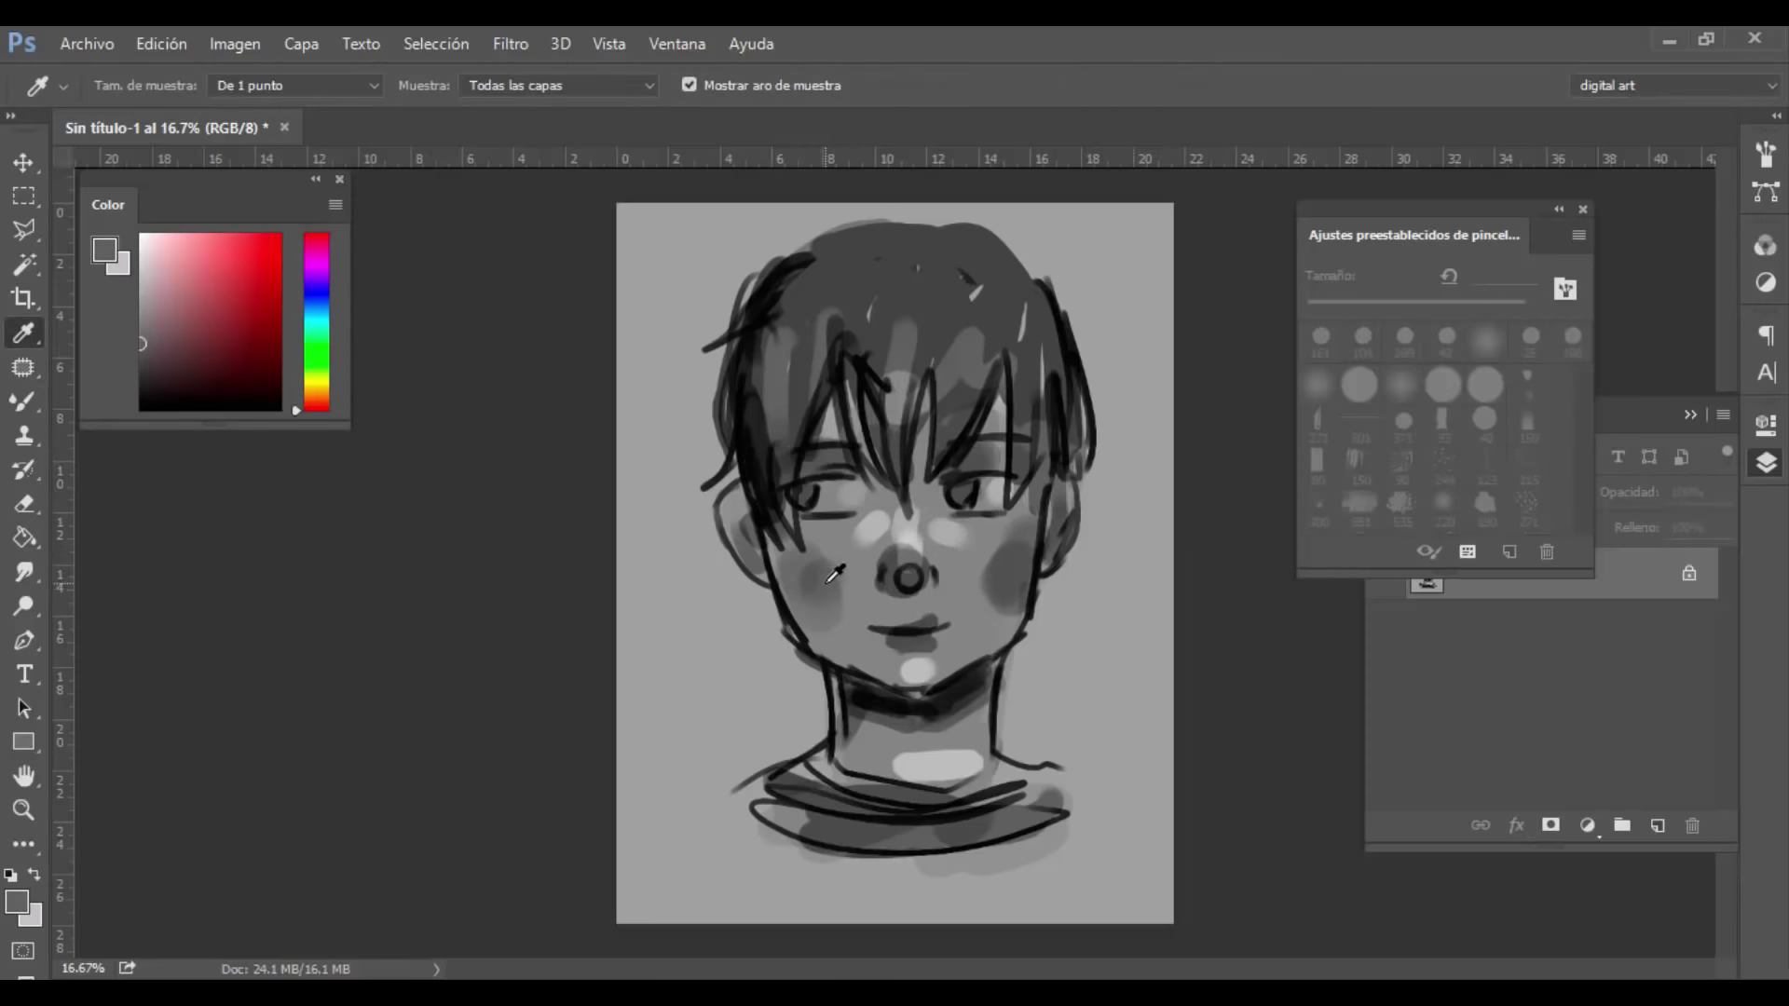
left_click_drag(1489, 311, 1471, 312)
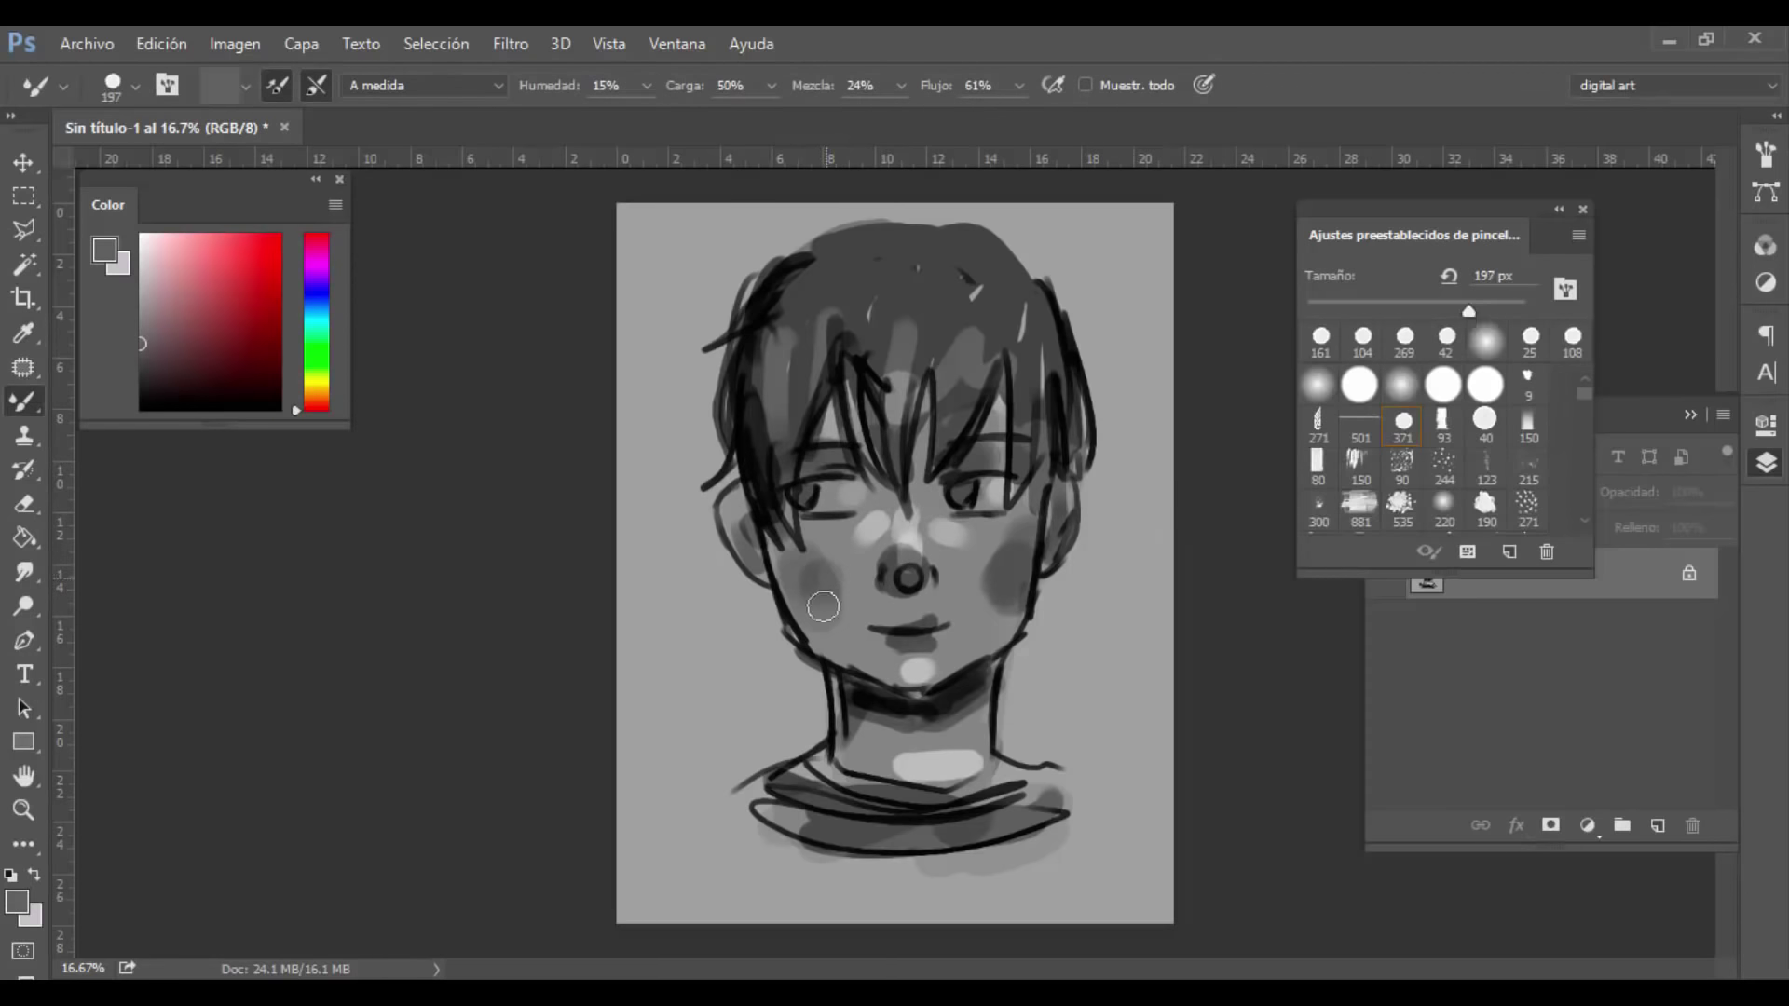
mouse_move(825, 606)
left_mouse_down()
mouse_move(811, 585)
mouse_move(833, 567)
mouse_move(788, 563)
left_mouse_up()
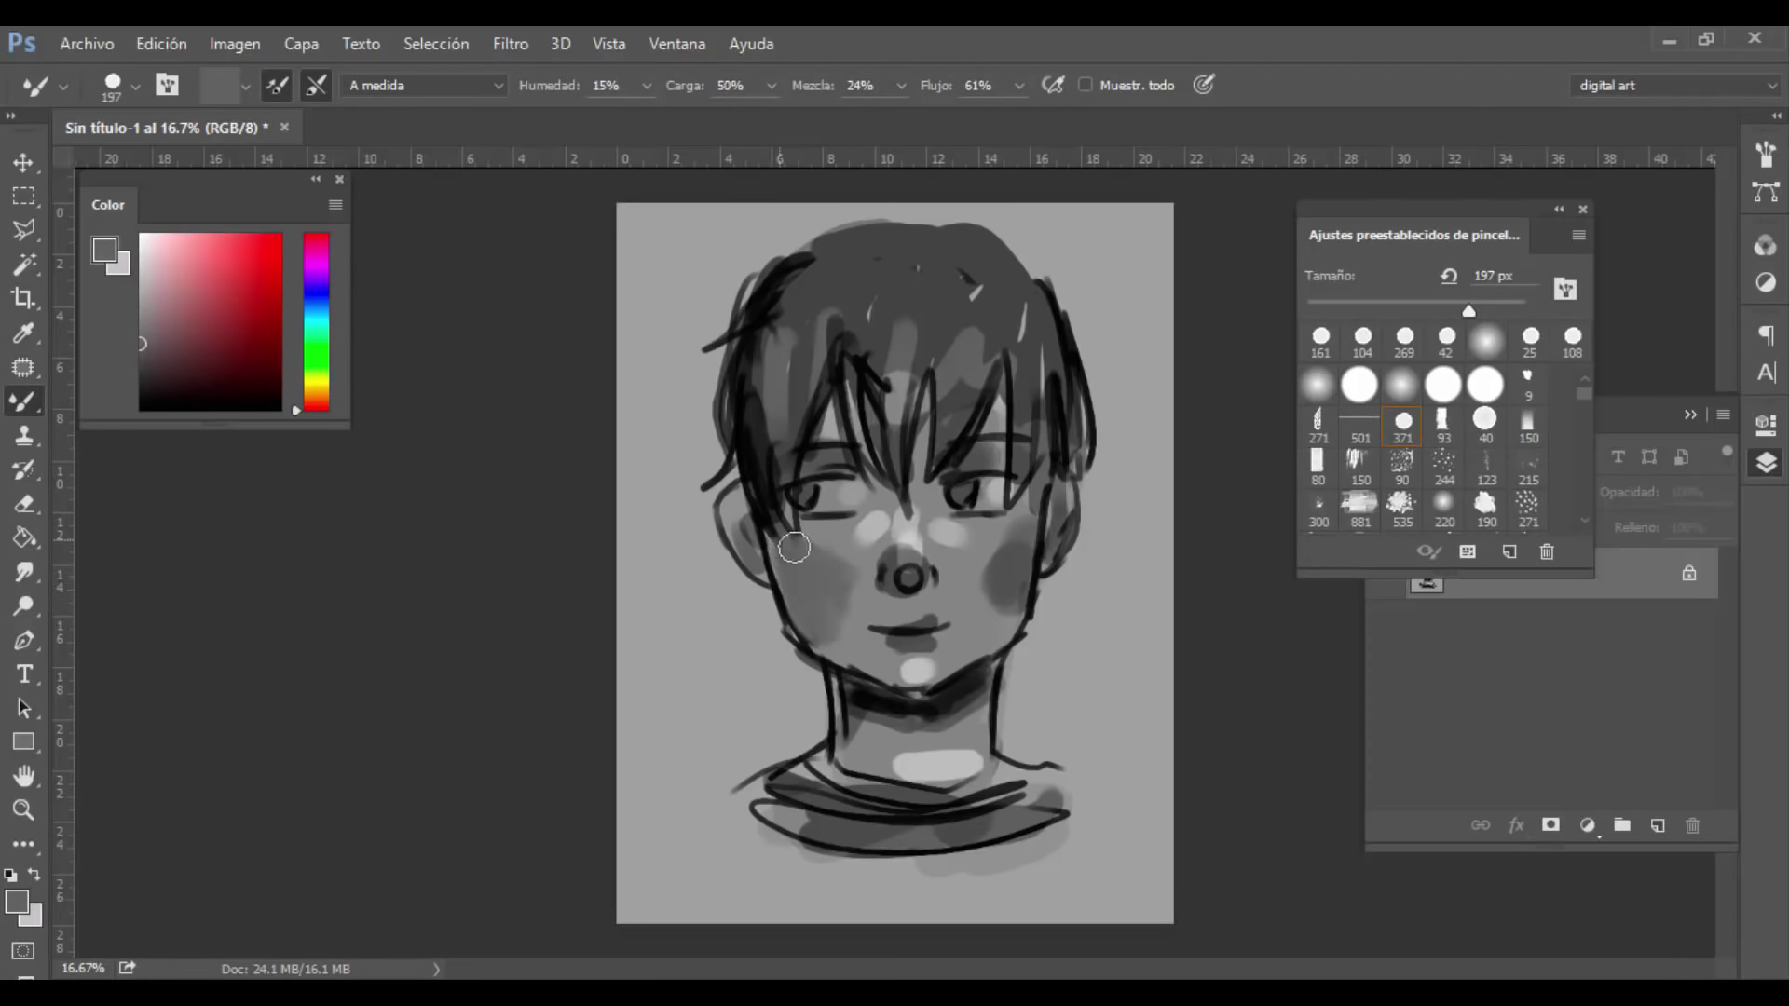
left_click_drag(1053, 582, 988, 606)
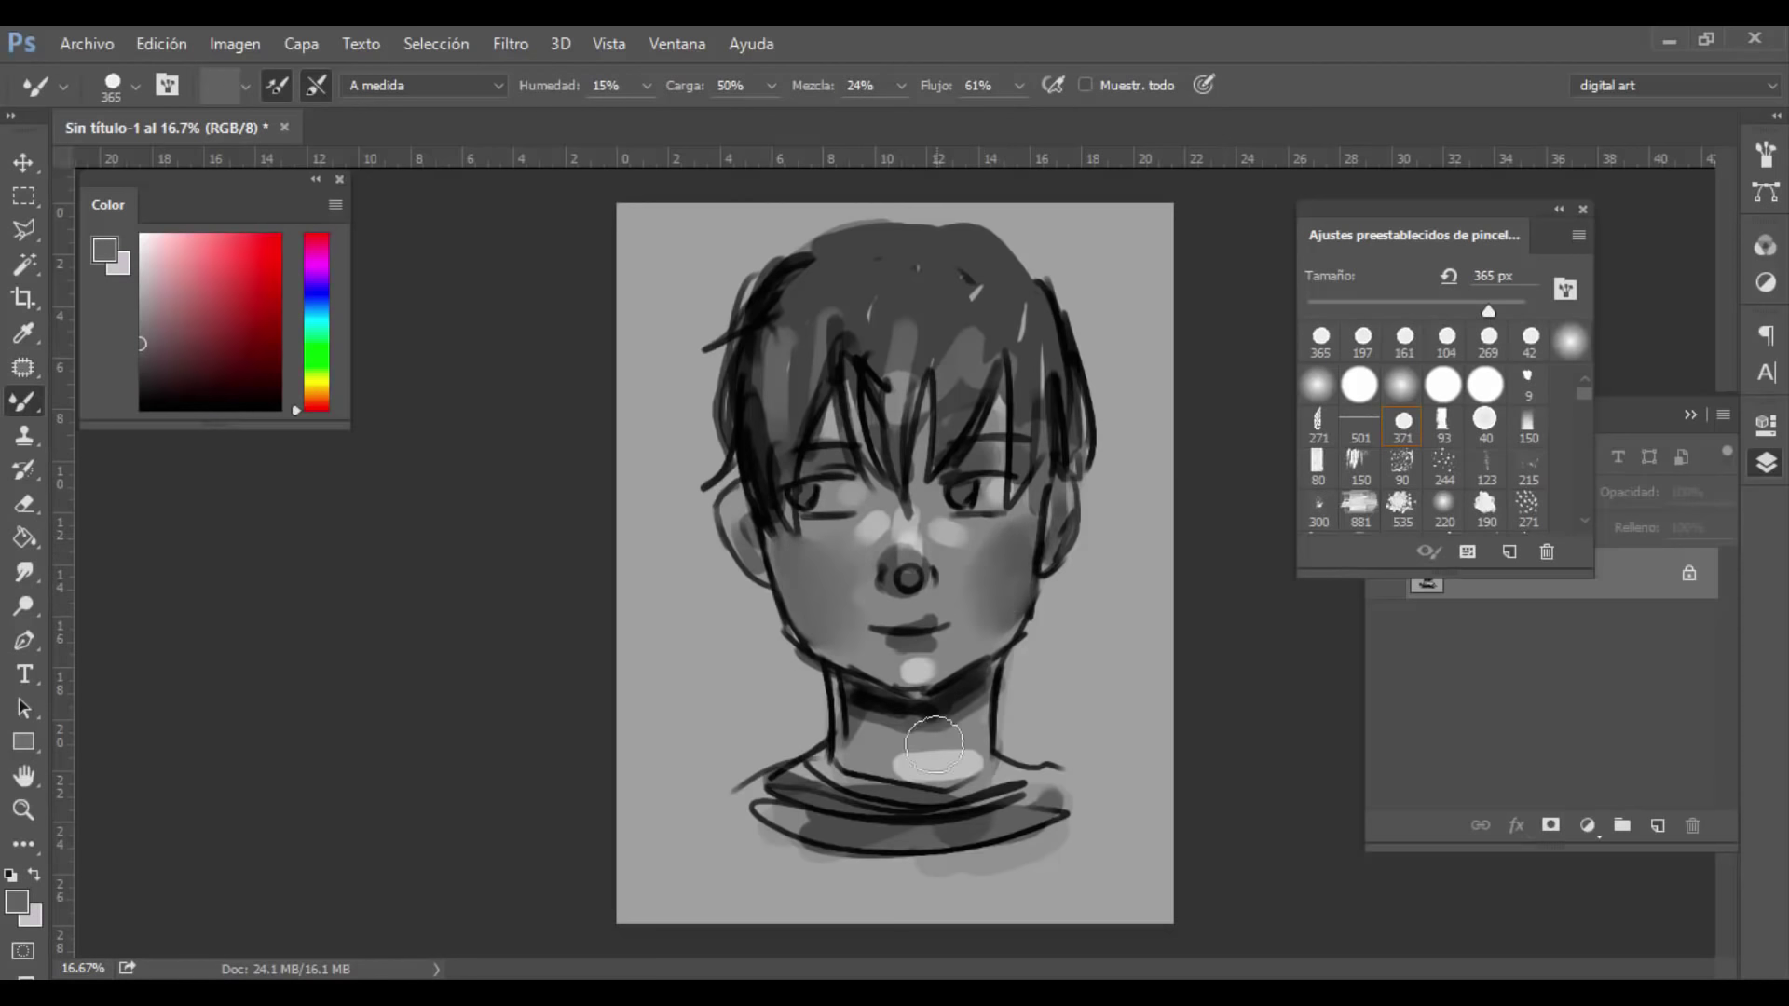
Step: Blend the neck from the shadow under the jaw to the light patch at the collar, using a 199 px brush and sampled neck greys
left_click_drag(1489, 311, 1470, 310)
mouse_move(975, 679)
left_mouse_down()
mouse_move(910, 721)
mouse_move(863, 706)
mouse_move(950, 708)
mouse_move(850, 722)
mouse_move(845, 695)
mouse_move(975, 701)
mouse_move(958, 694)
mouse_move(851, 713)
mouse_move(977, 728)
mouse_move(989, 653)
left_mouse_up()
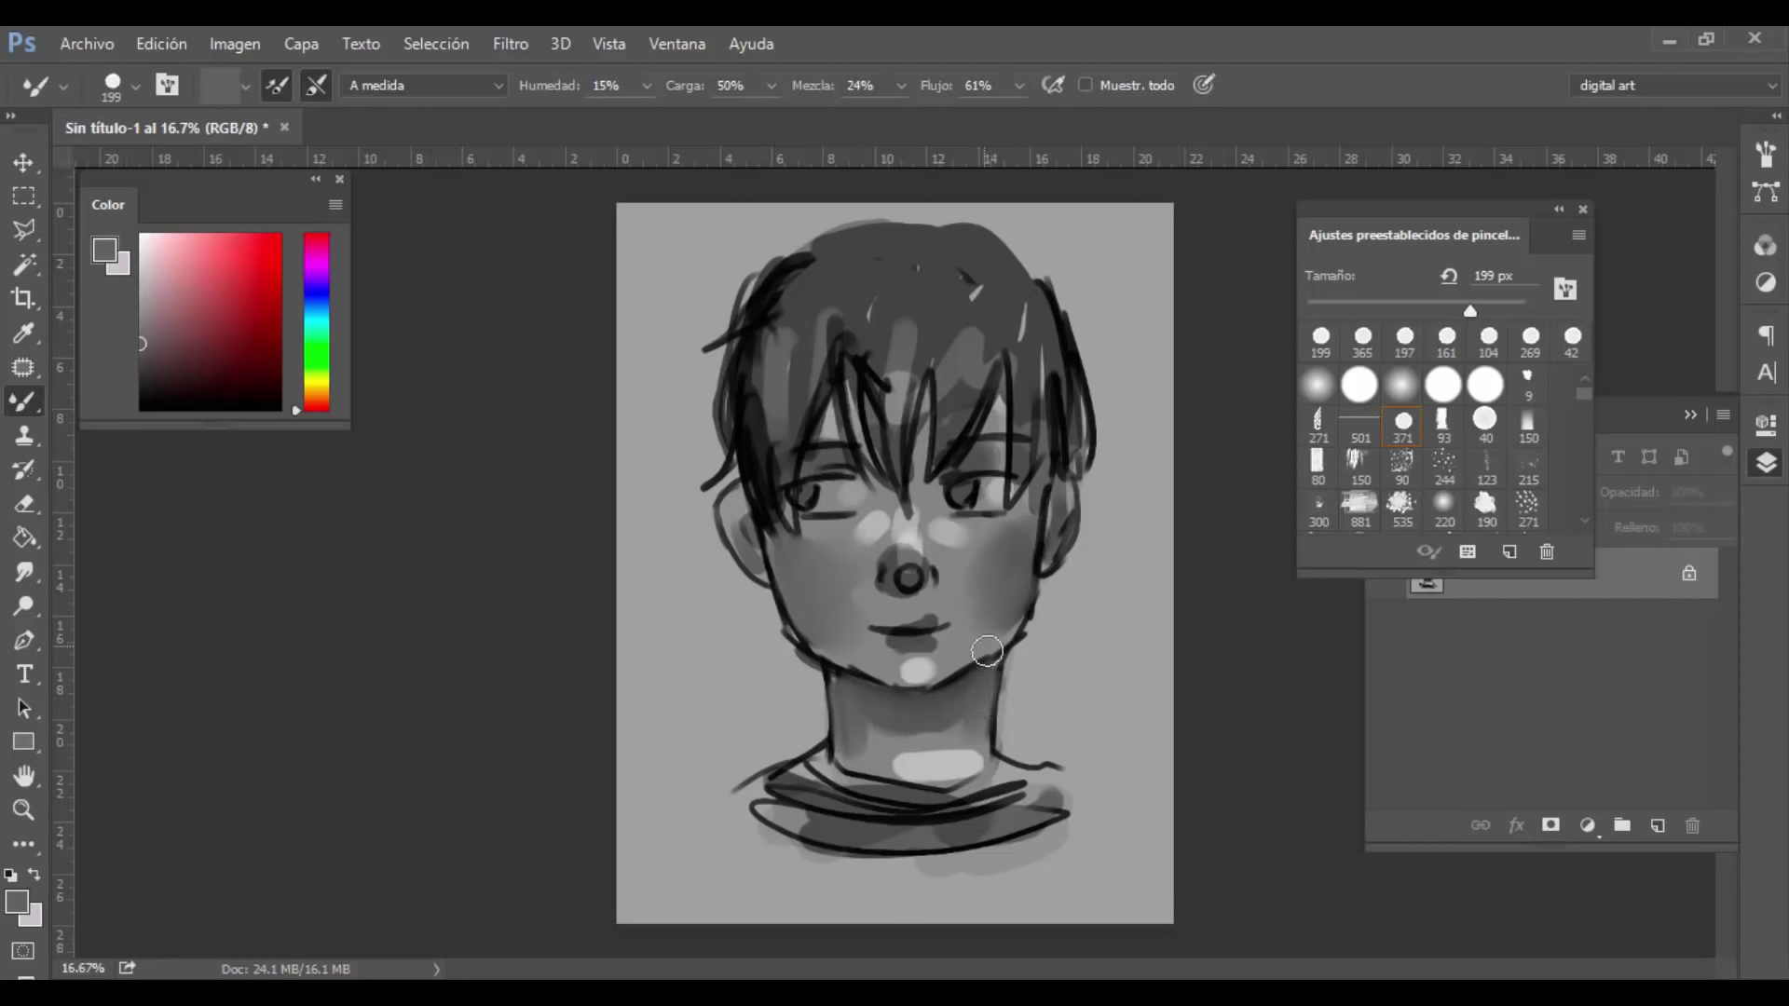
key("i")
left_click(902, 741)
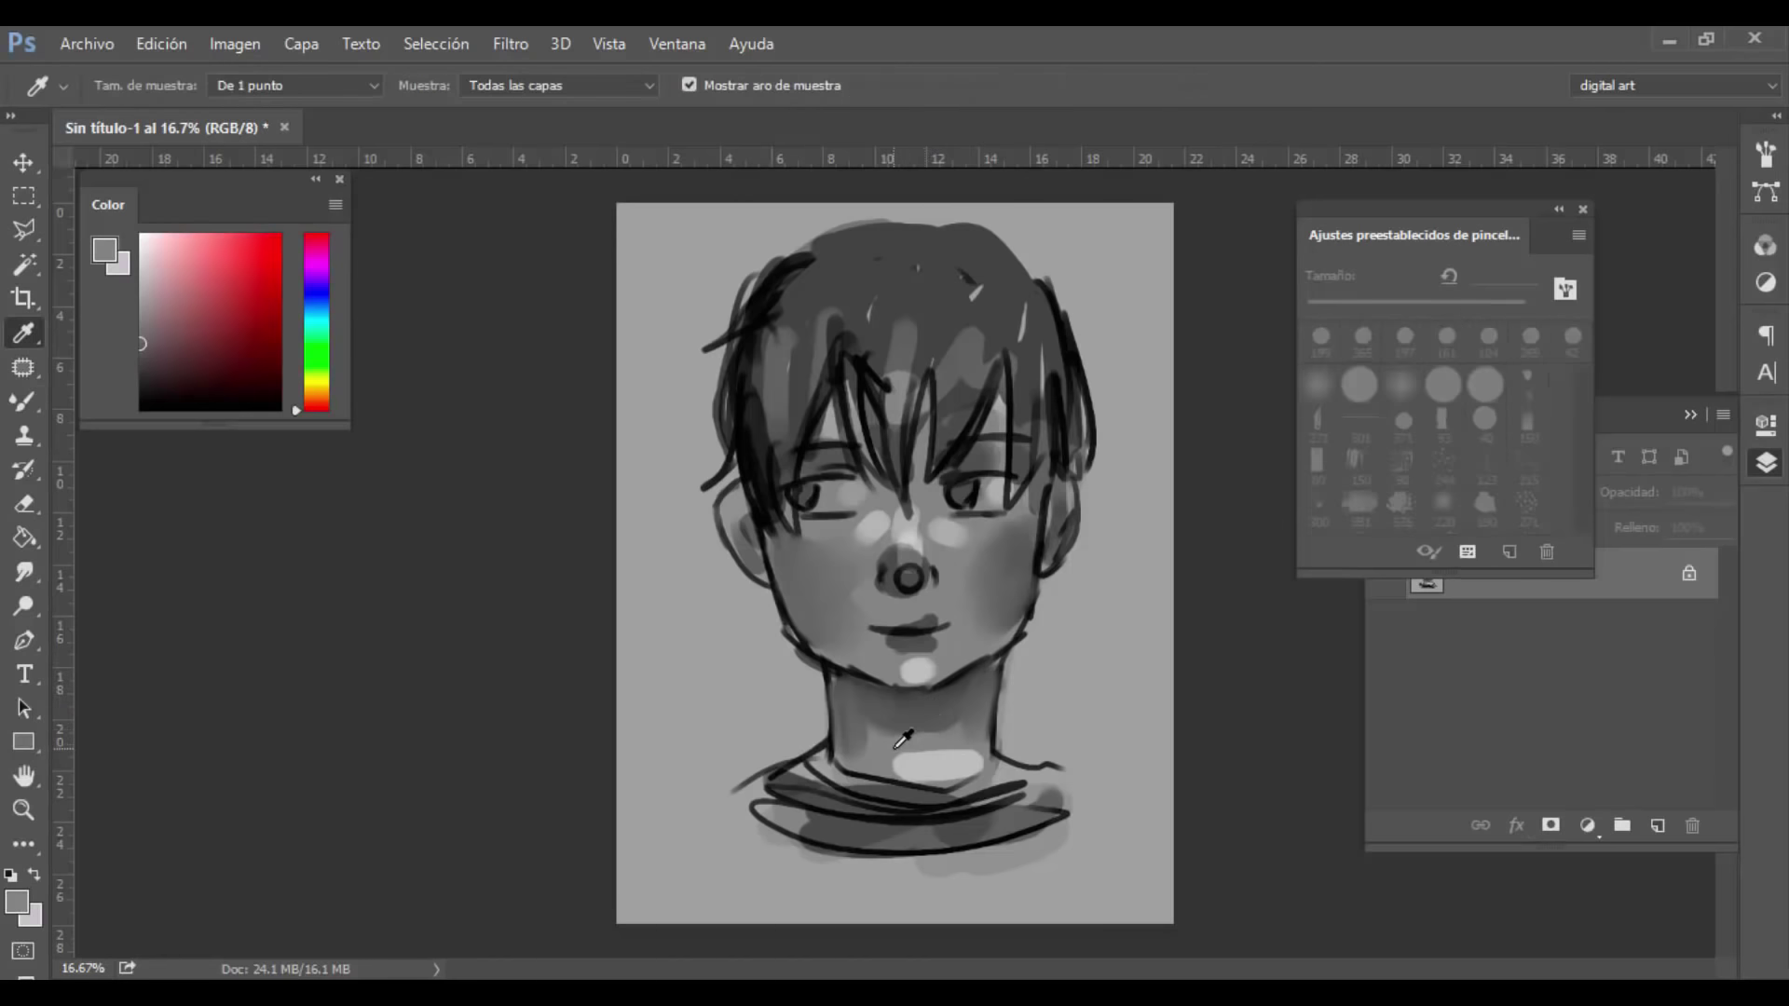
left_click(902, 741)
key("b")
mouse_move(933, 743)
left_mouse_down()
mouse_move(951, 723)
mouse_move(856, 762)
mouse_move(940, 747)
mouse_move(870, 762)
mouse_move(959, 760)
mouse_move(857, 774)
mouse_move(932, 783)
mouse_move(834, 794)
mouse_move(1002, 799)
mouse_move(871, 808)
mouse_move(894, 813)
left_mouse_up()
key("i")
left_click(909, 759)
key("b")
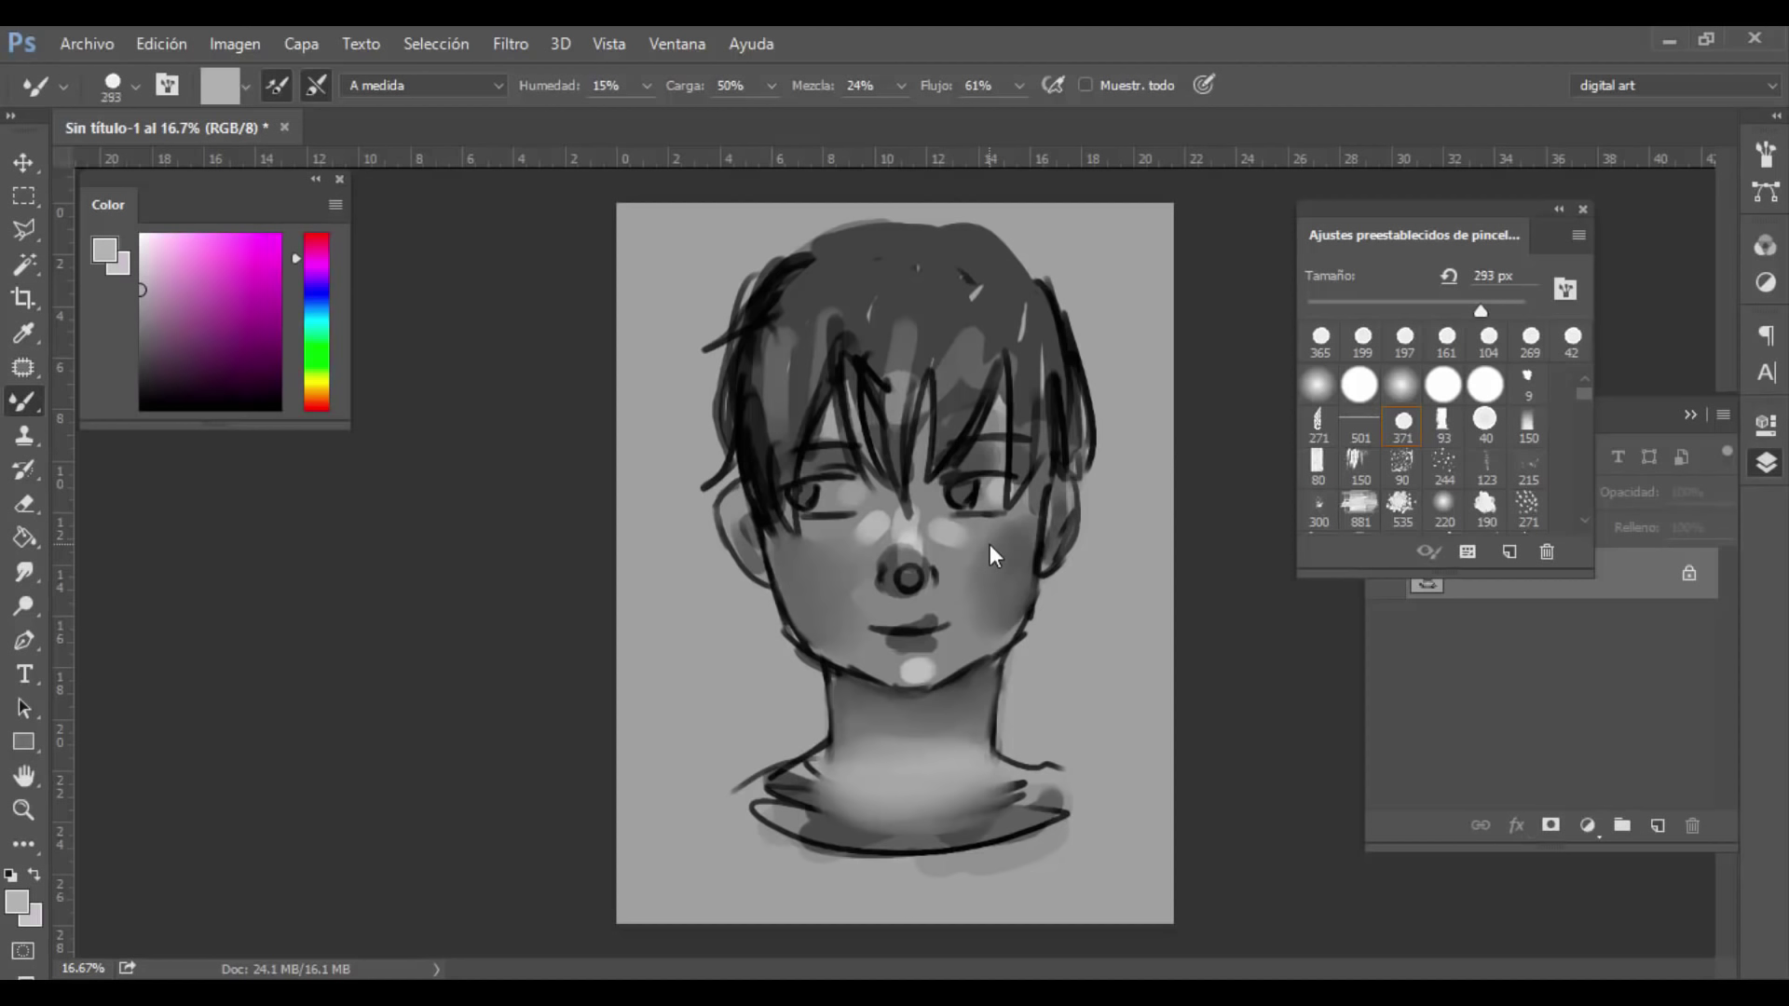
Step: Blend the highlights beneath the eyes, across the nose bridge and on the chin, using brush sizes of 183 and 202 px
left_click_drag(1480, 311, 1461, 310)
left_click_drag(914, 527, 868, 520)
left_click_drag(1461, 310, 1471, 310)
mouse_move(939, 531)
left_mouse_down()
mouse_move(978, 542)
mouse_move(843, 541)
left_mouse_up()
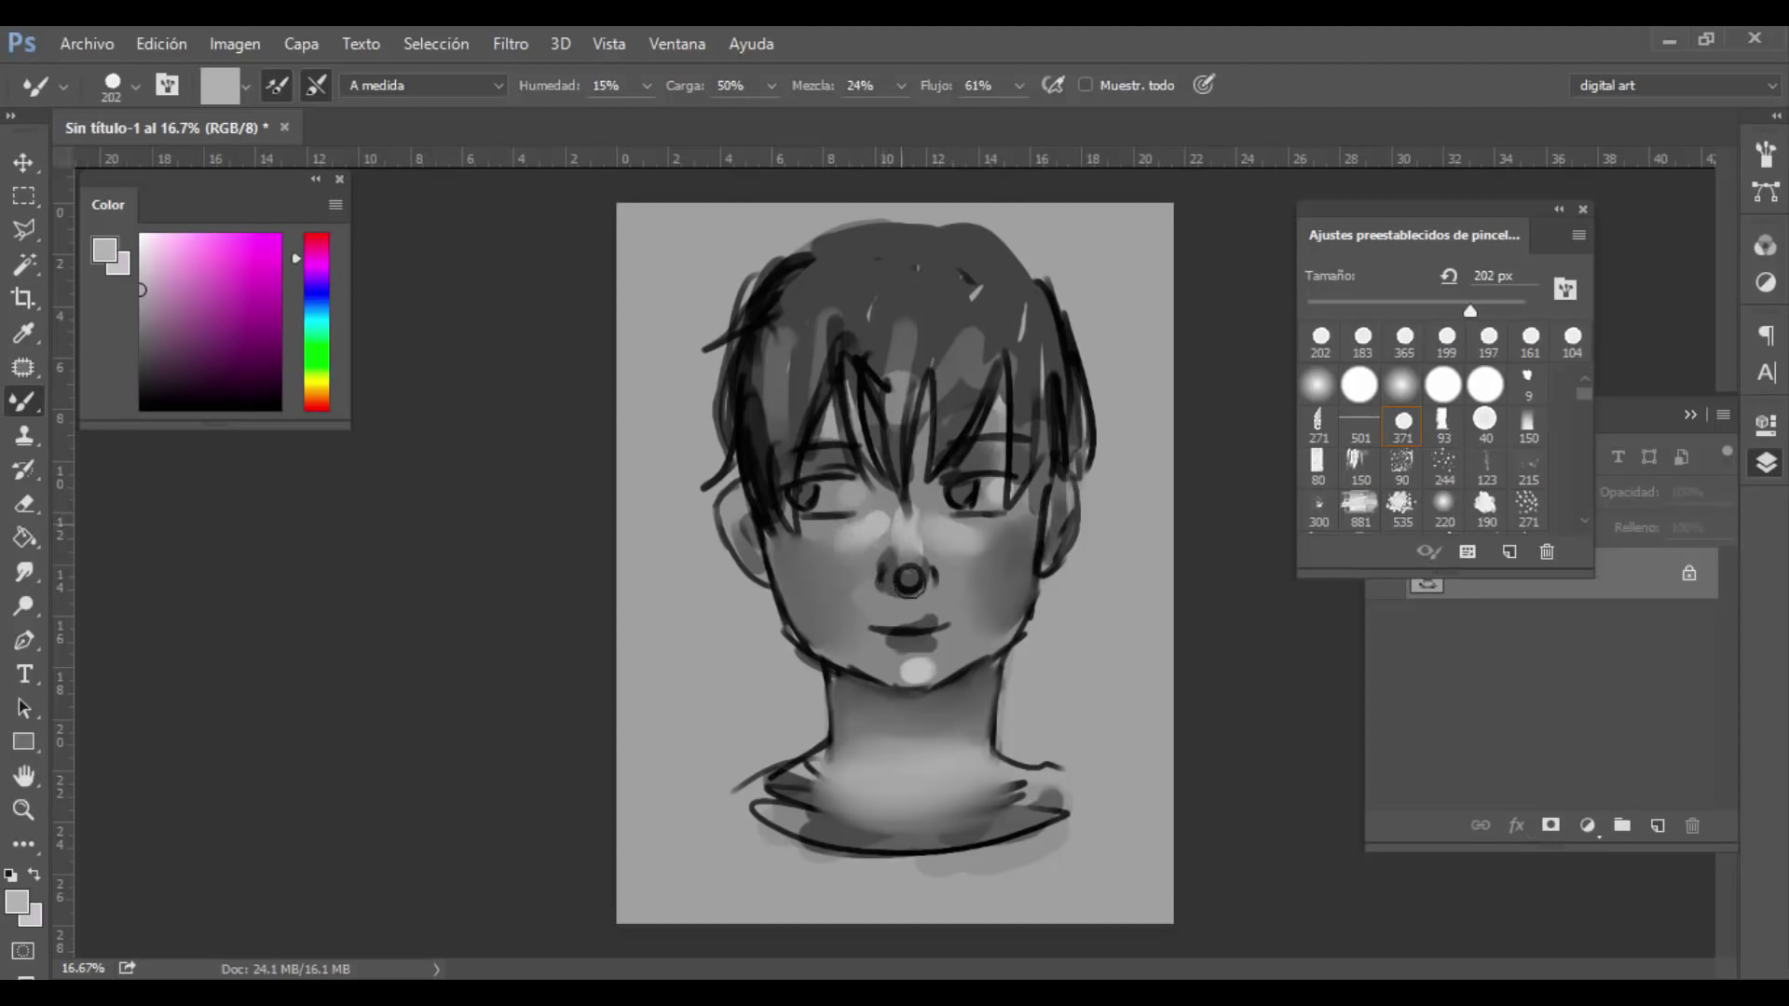
mouse_move(939, 645)
left_mouse_down()
mouse_move(890, 671)
mouse_move(945, 674)
mouse_move(915, 690)
left_mouse_up()
Step: Paint over the lips in dark grey and mark the mouth corners in black with a small brush
left_click(142, 356)
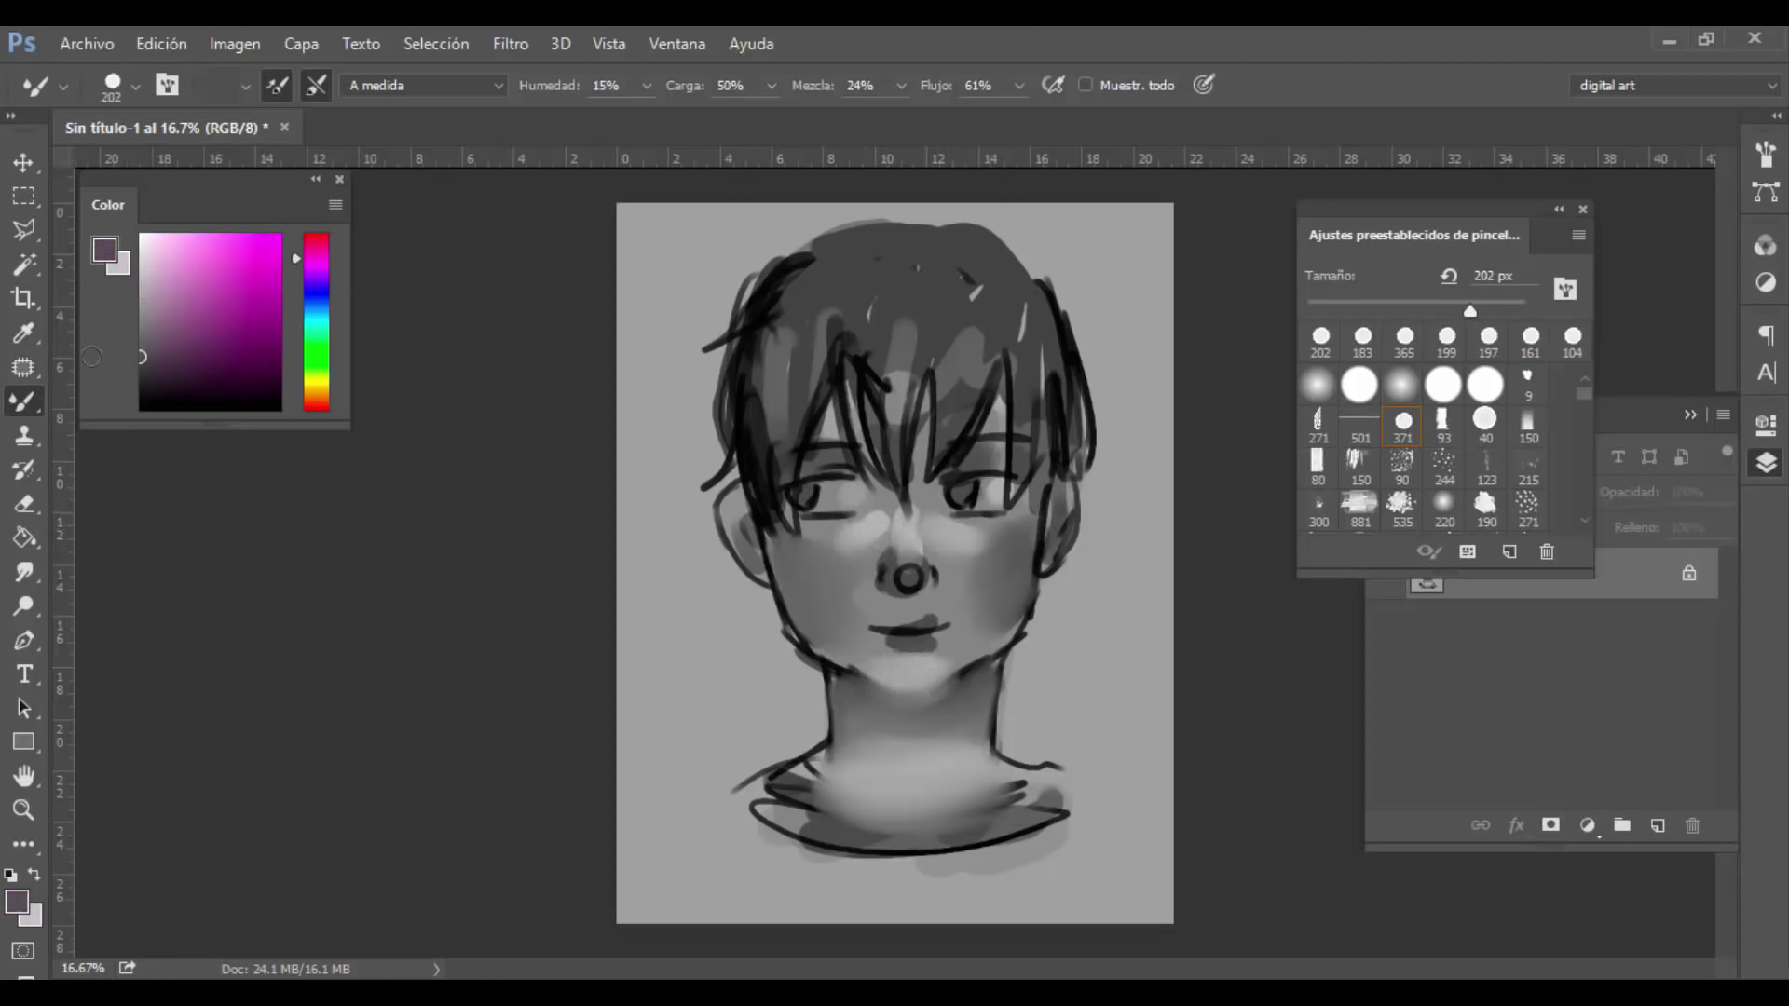
mouse_move(945, 627)
left_mouse_down()
mouse_move(881, 629)
mouse_move(936, 634)
mouse_move(918, 643)
left_mouse_up()
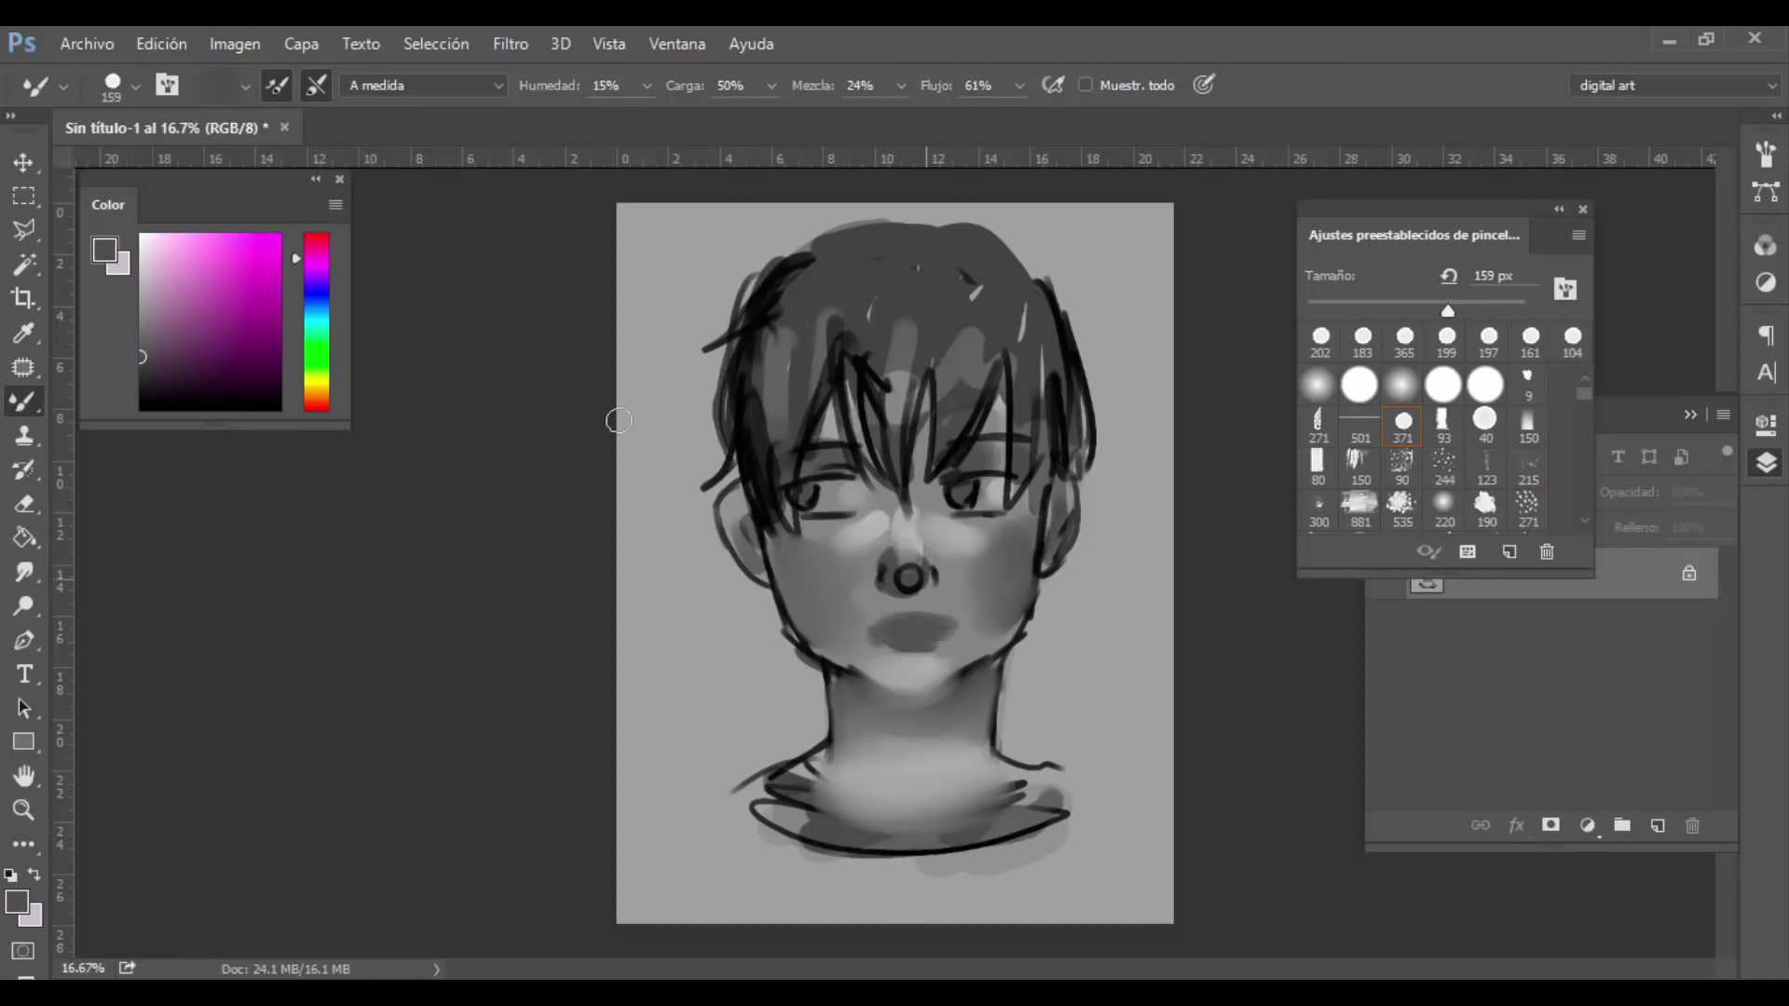
left_click(142, 407)
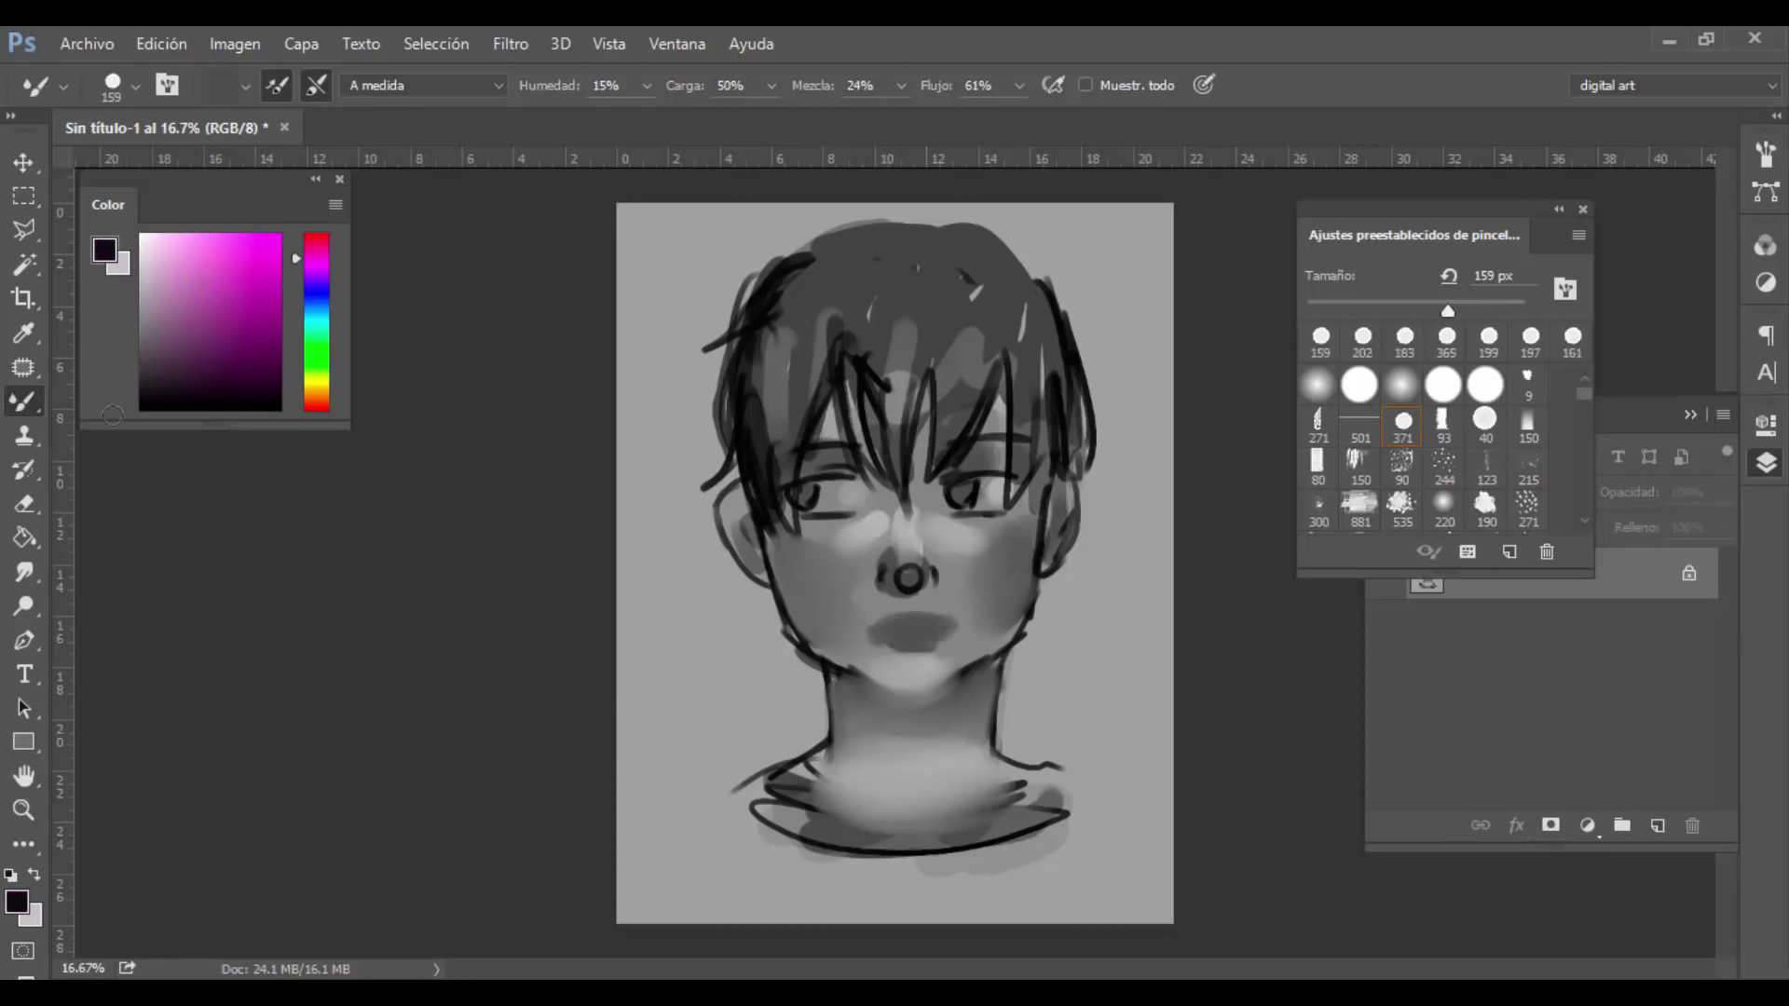
left_click(1303, 392)
left_click_drag(878, 633, 868, 635)
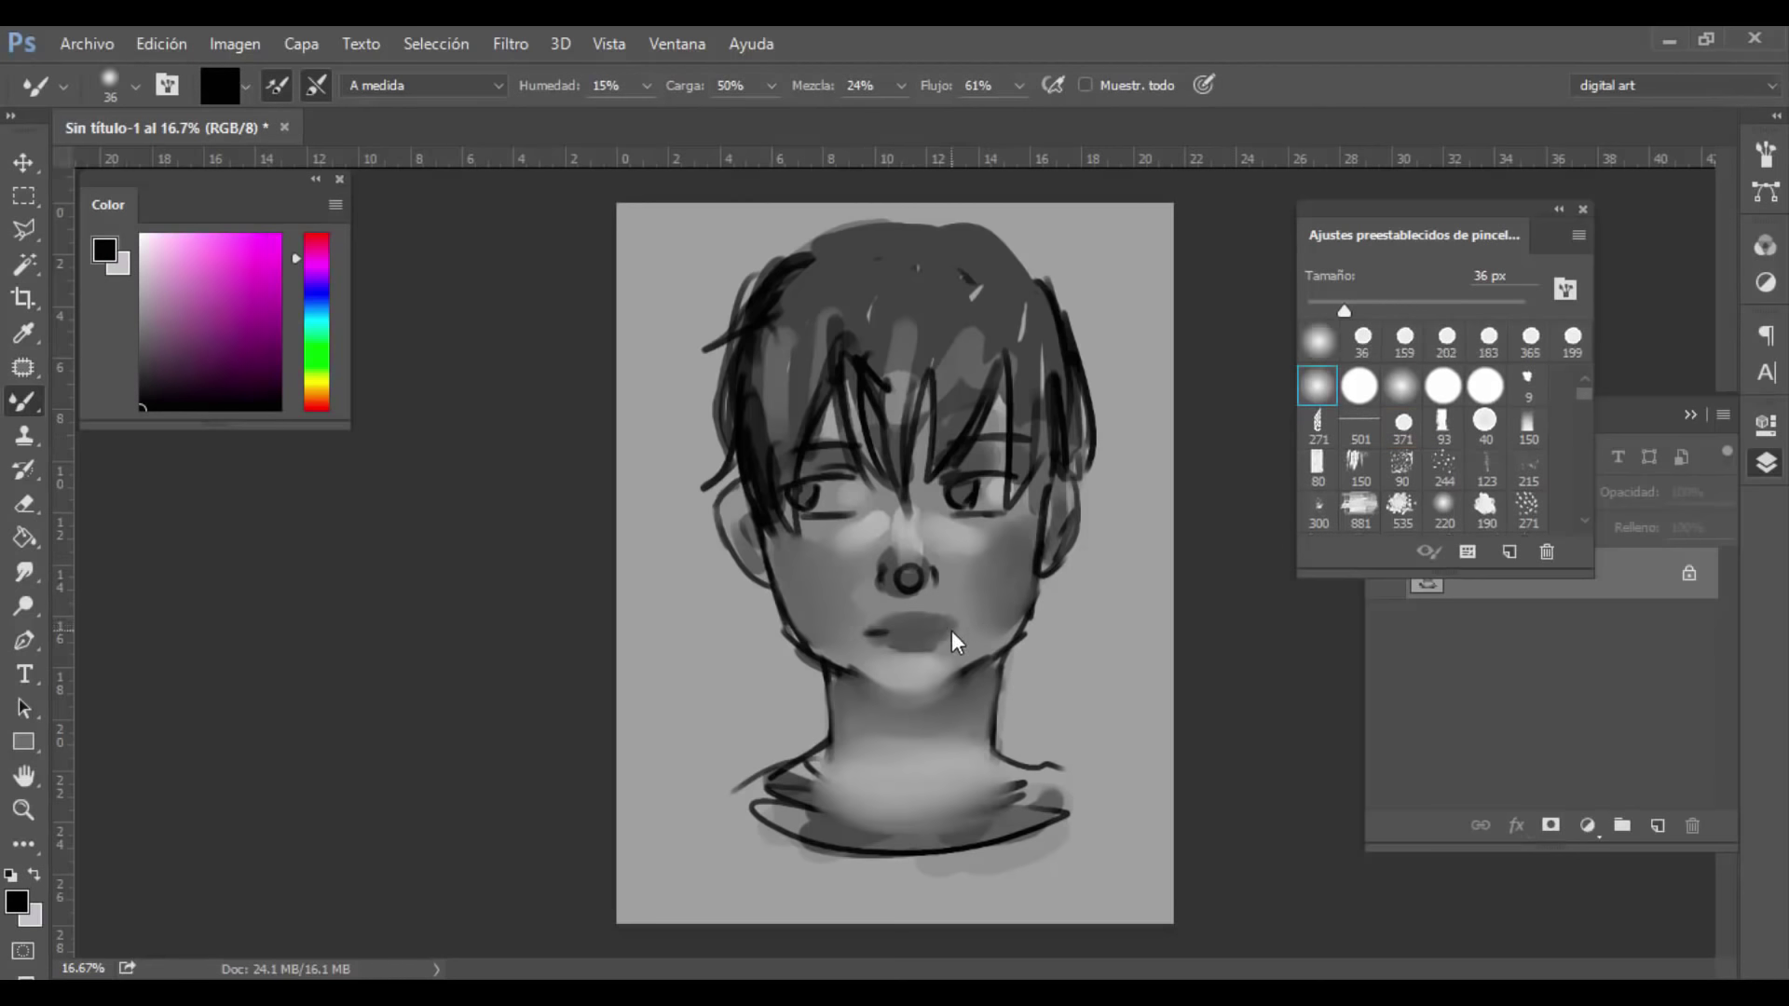
Step: Paint over the nose tip outline with a sampled dark grey, using the soft round brush at 142 px
left_click_drag(1344, 310, 1415, 310)
left_click(902, 550, "alt")
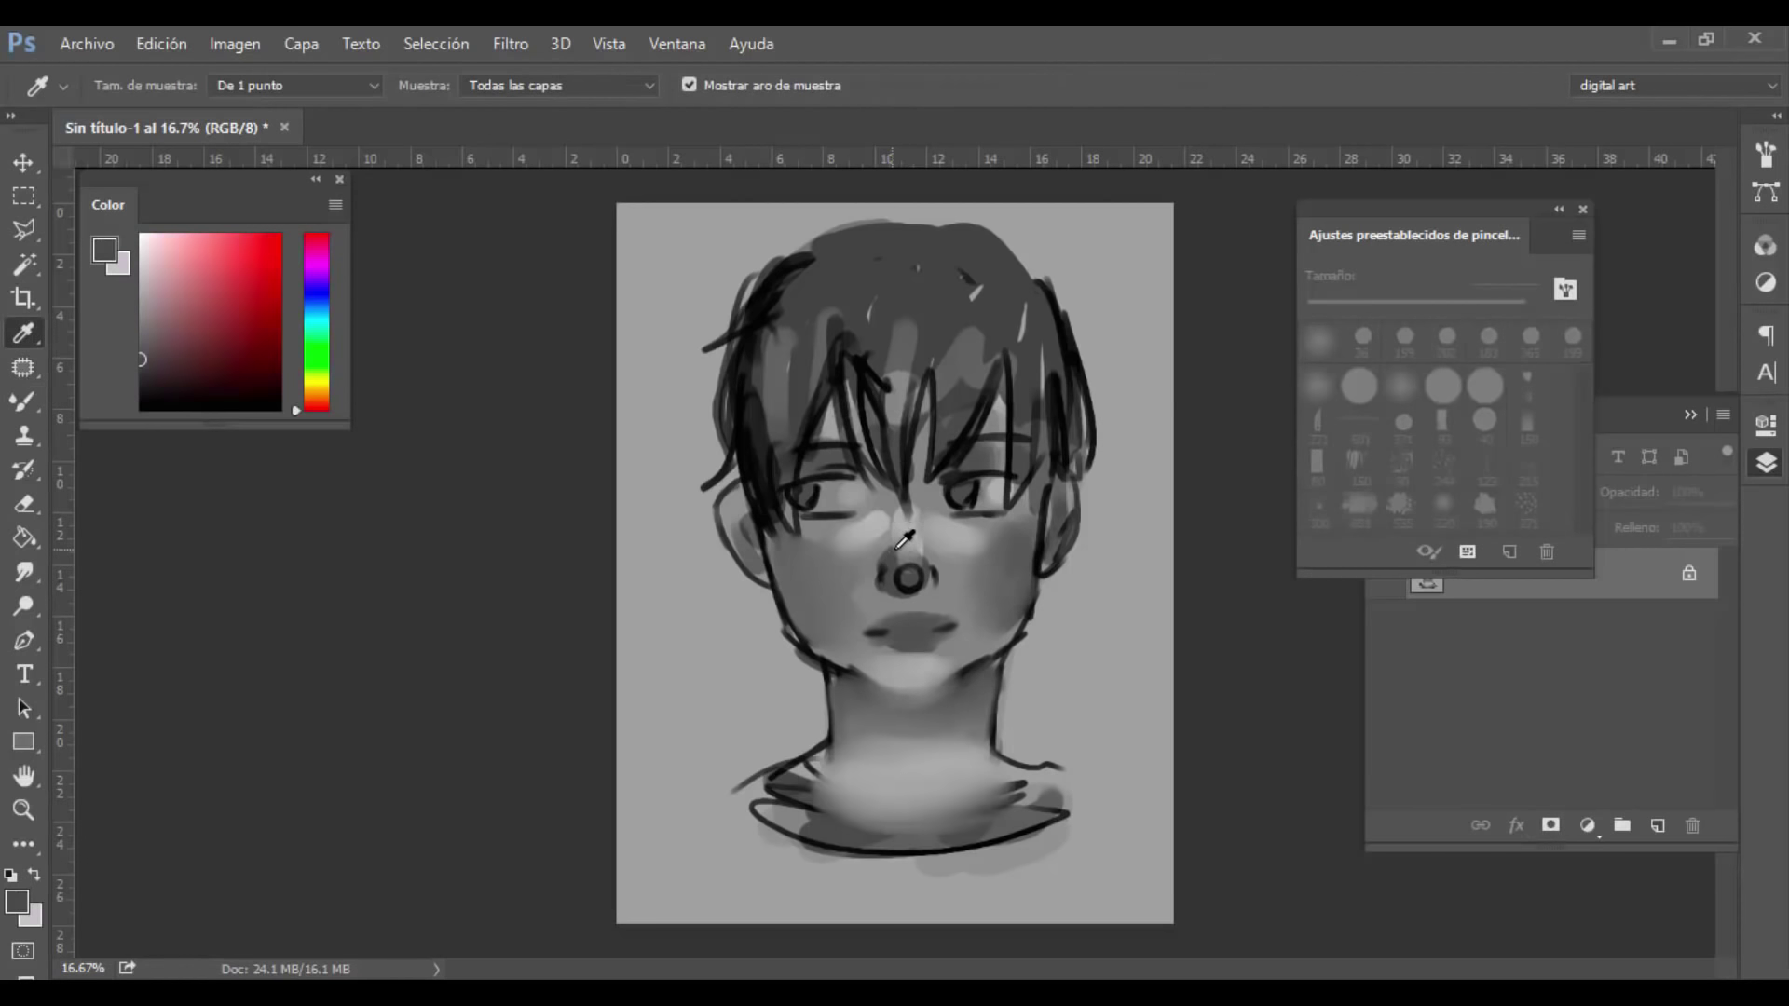
left_click(1440, 304)
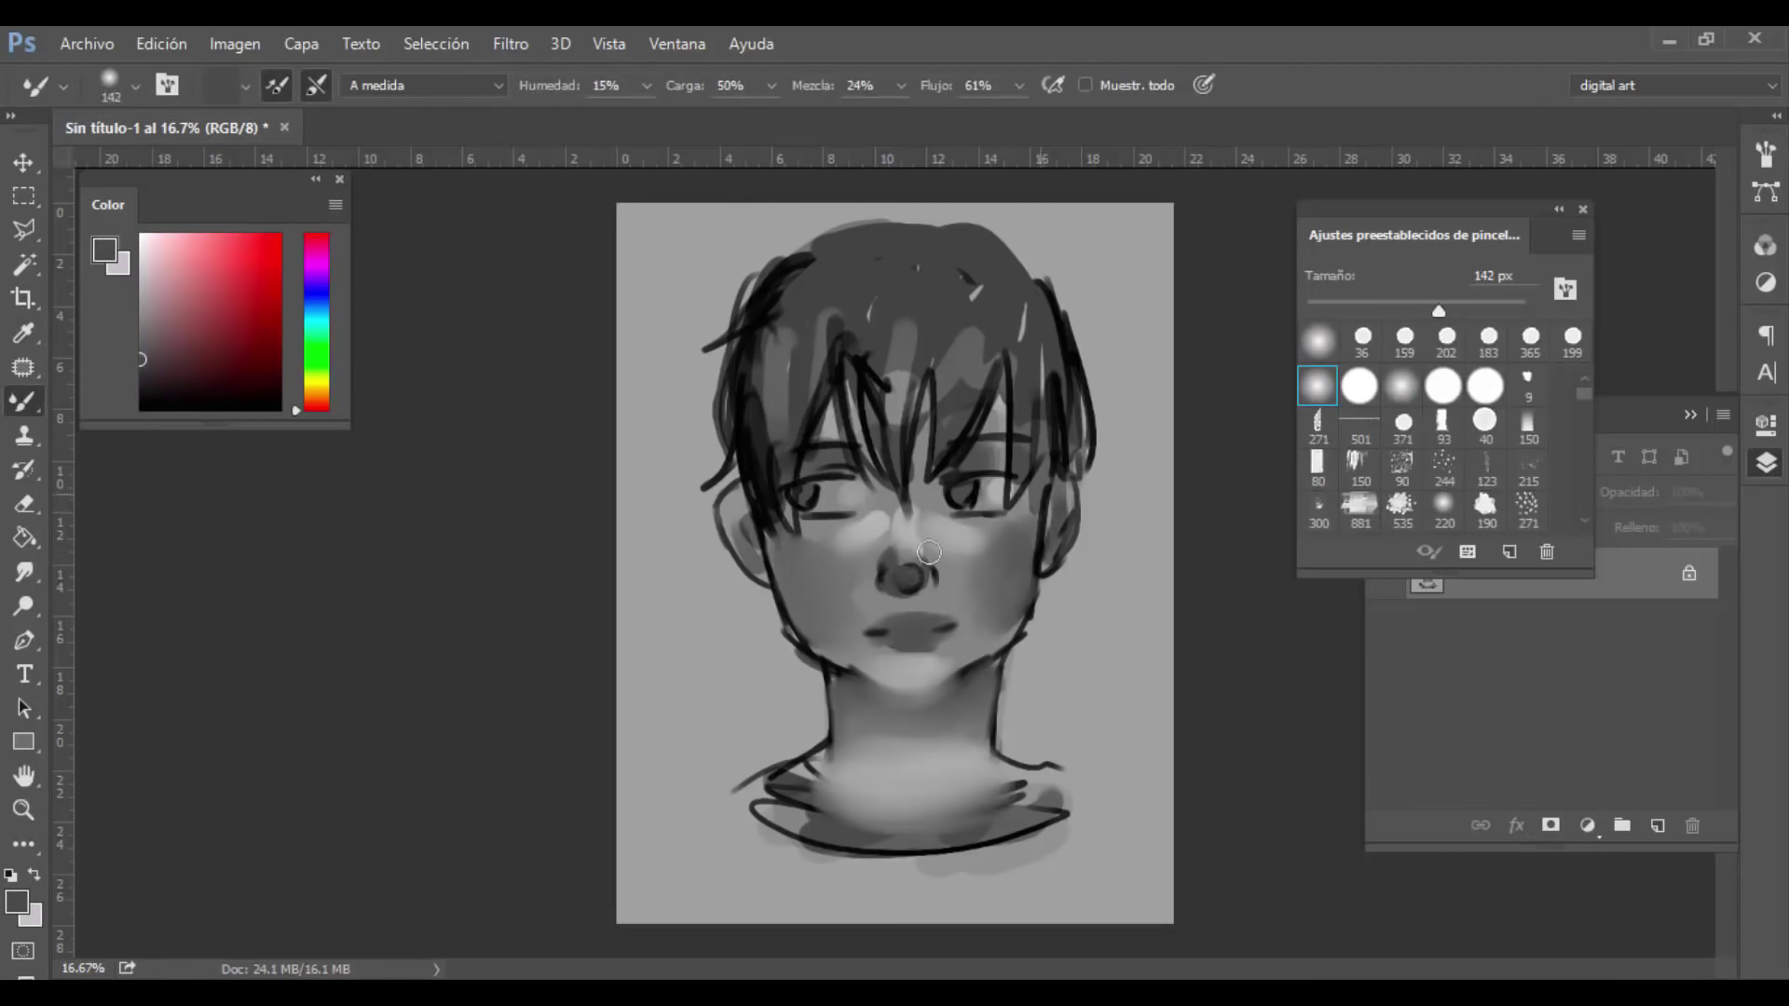
mouse_move(901, 588)
left_mouse_down()
mouse_move(887, 577)
mouse_move(923, 567)
left_mouse_up()
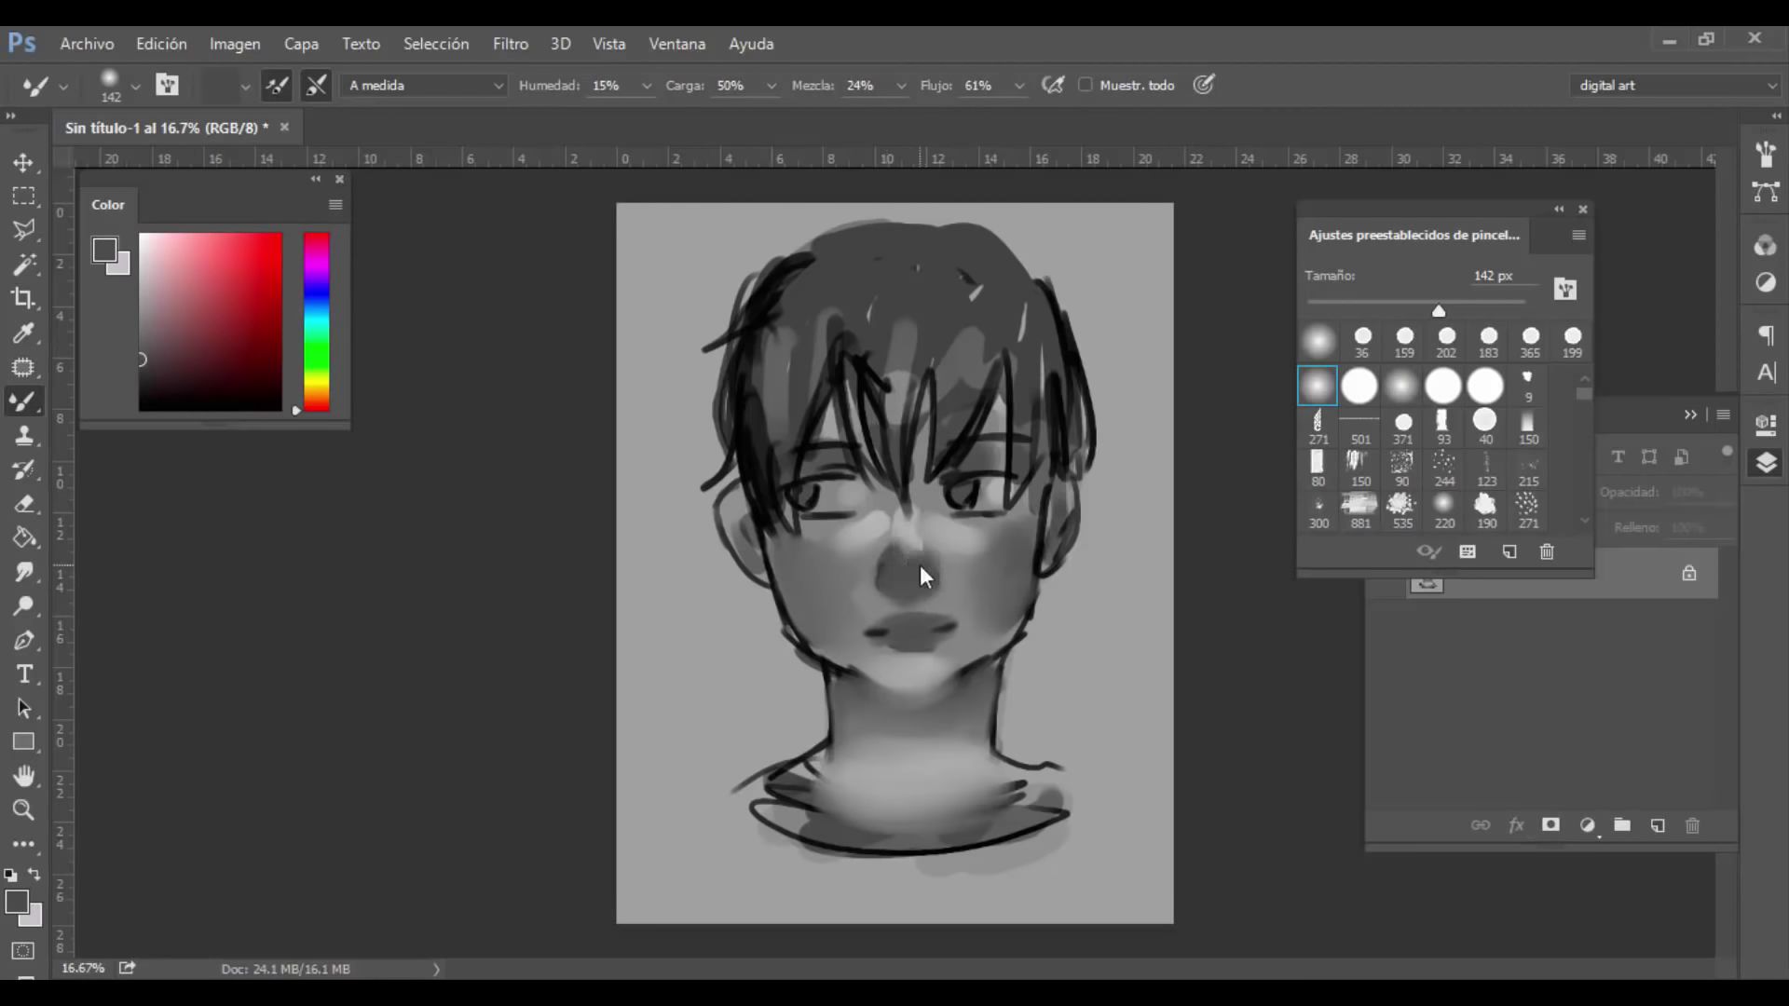
Step: Lighten and smooth both cheeks below the eyes with a sampled light grey, using the hard round brush at 269 and 317 px
left_click(922, 506, "alt")
left_click(1405, 339)
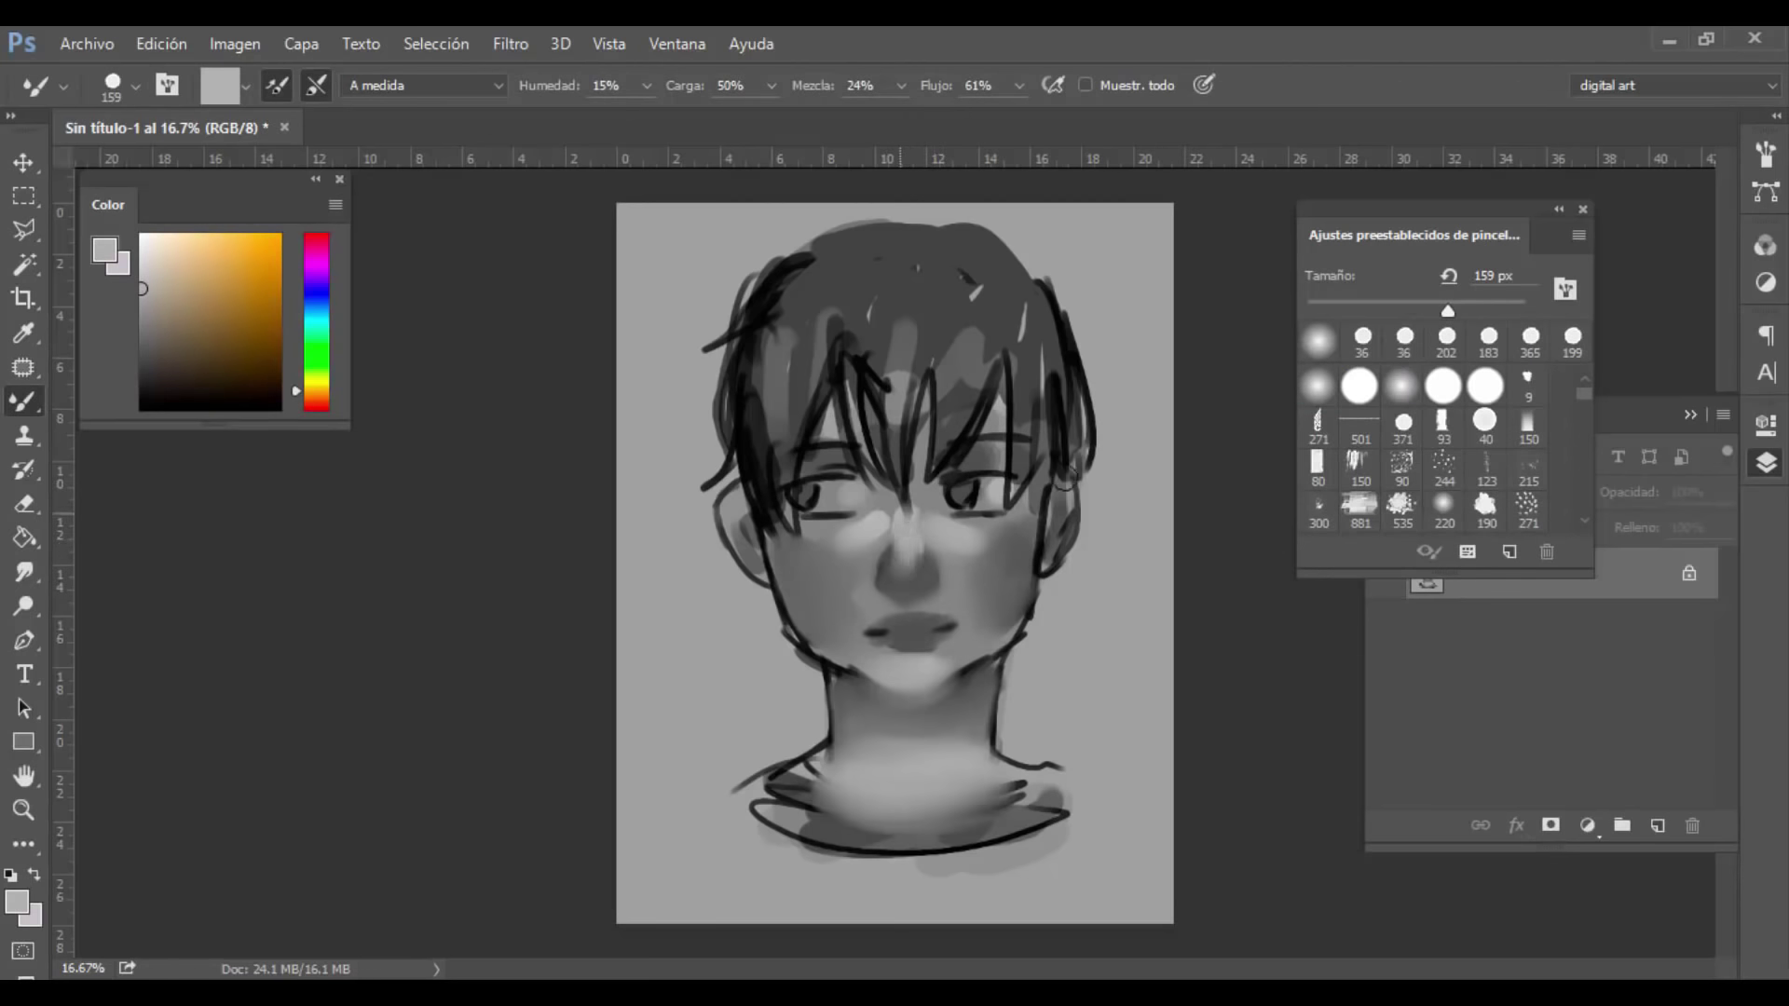
left_click_drag(1447, 310, 1479, 310)
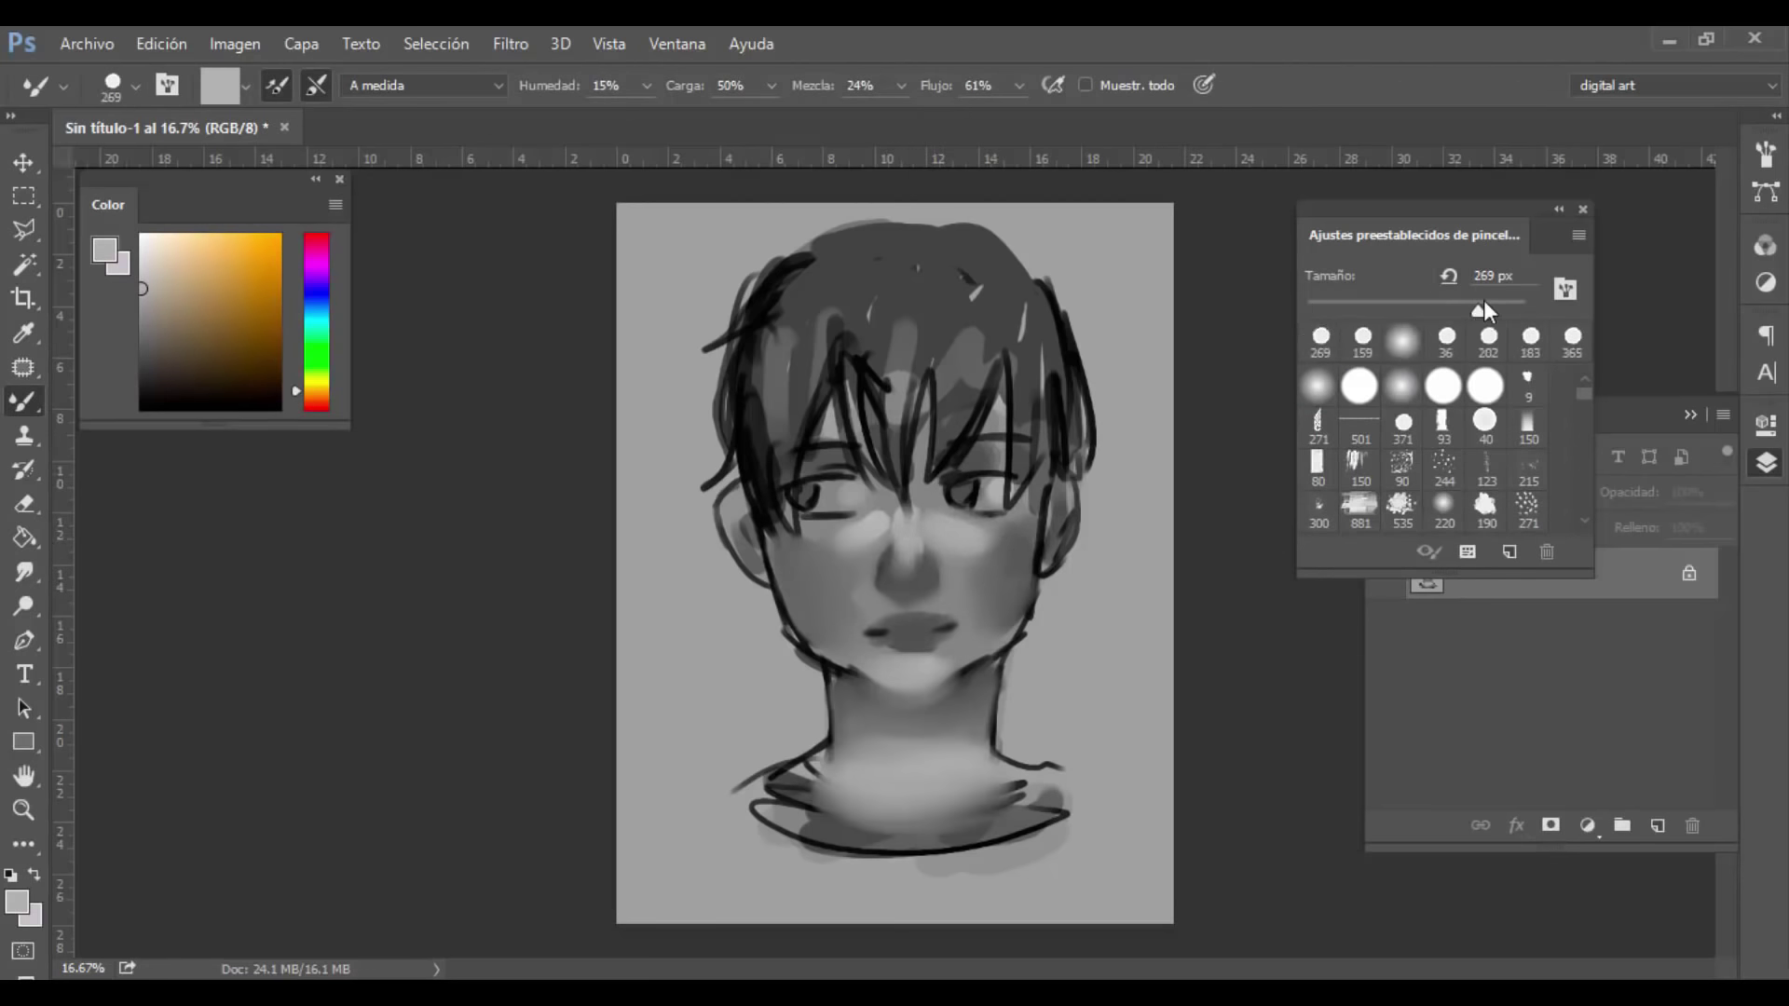
mouse_move(875, 531)
left_mouse_down()
mouse_move(834, 543)
mouse_move(872, 580)
mouse_move(825, 539)
left_mouse_up()
left_click_drag(1006, 541, 960, 567)
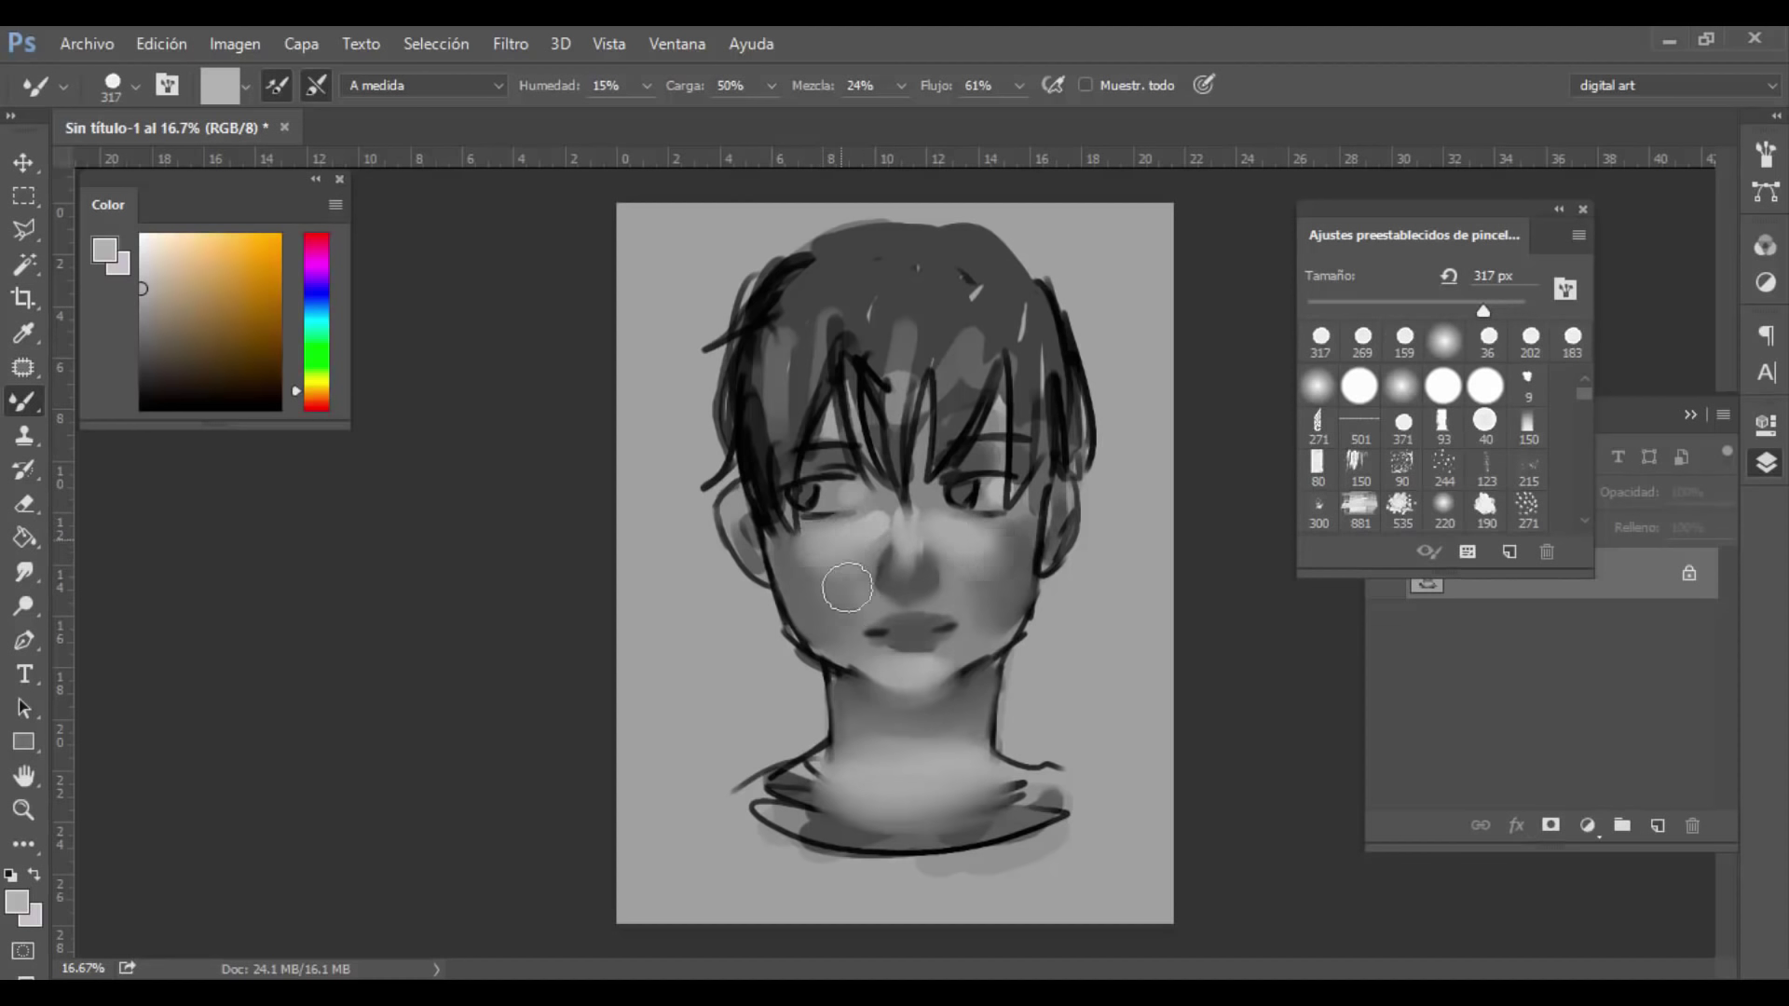
left_click_drag(839, 589, 827, 549)
Step: Redraw the jaw and chin contour in black with a 62 px brush
left_click(1413, 311)
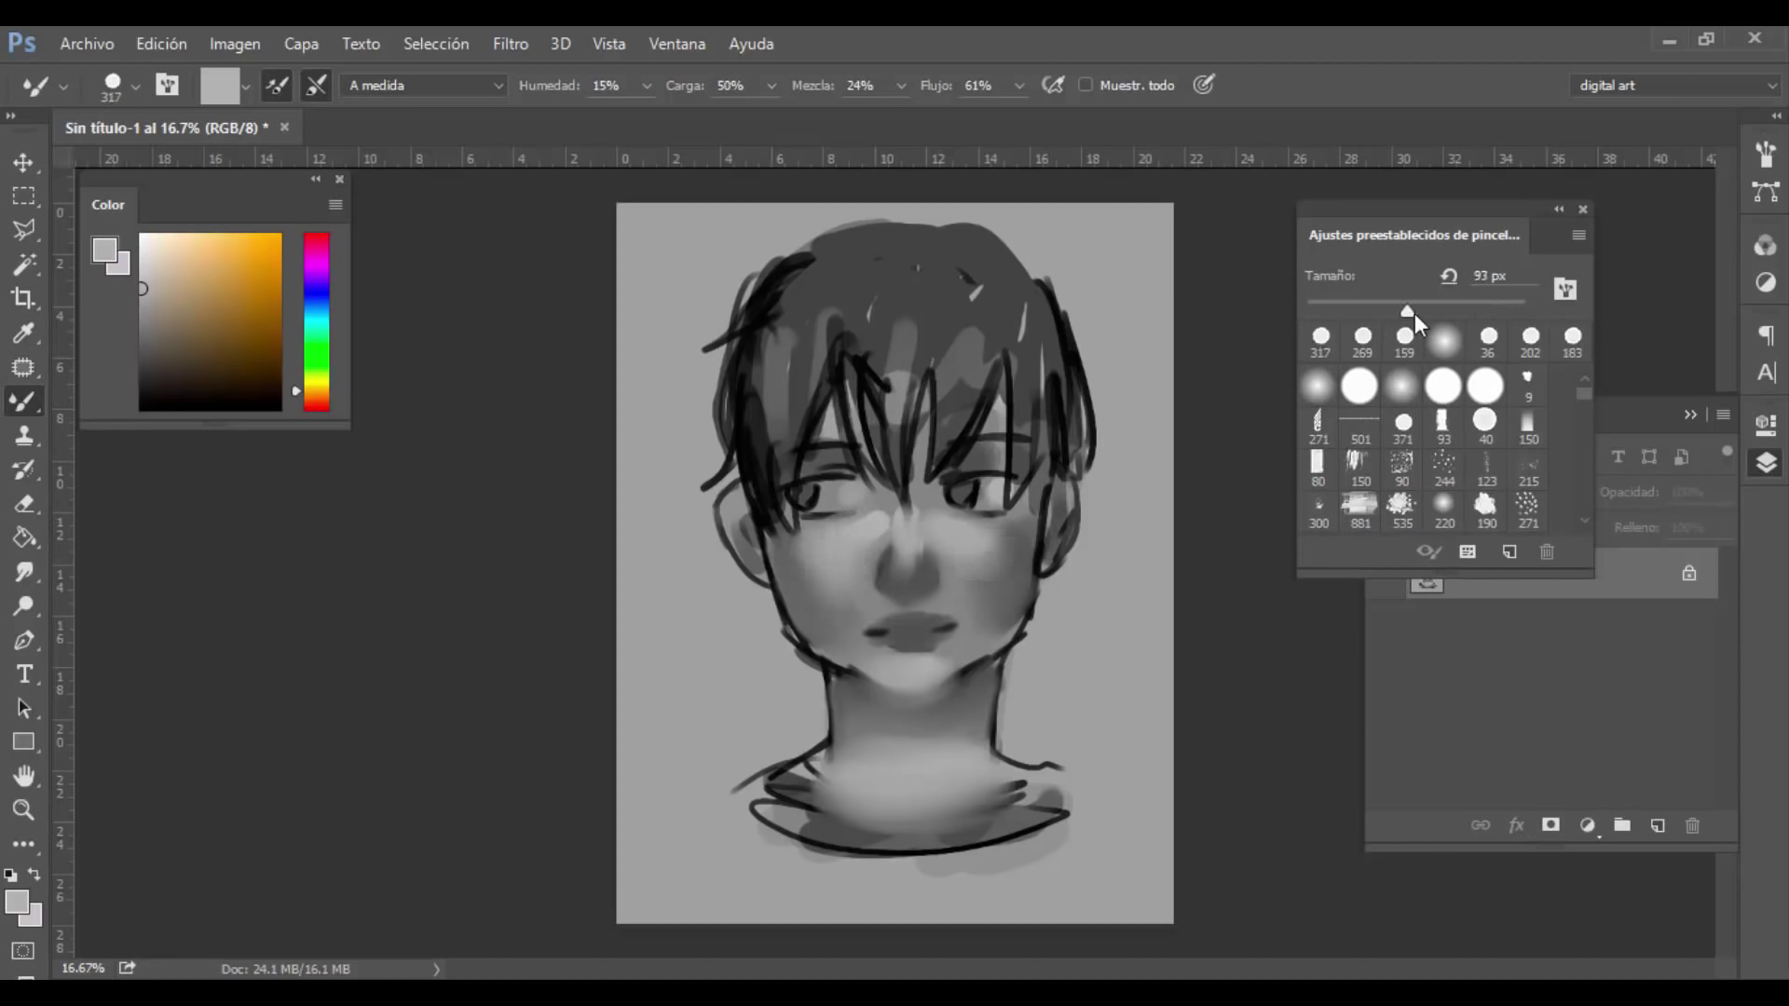
left_click(142, 408)
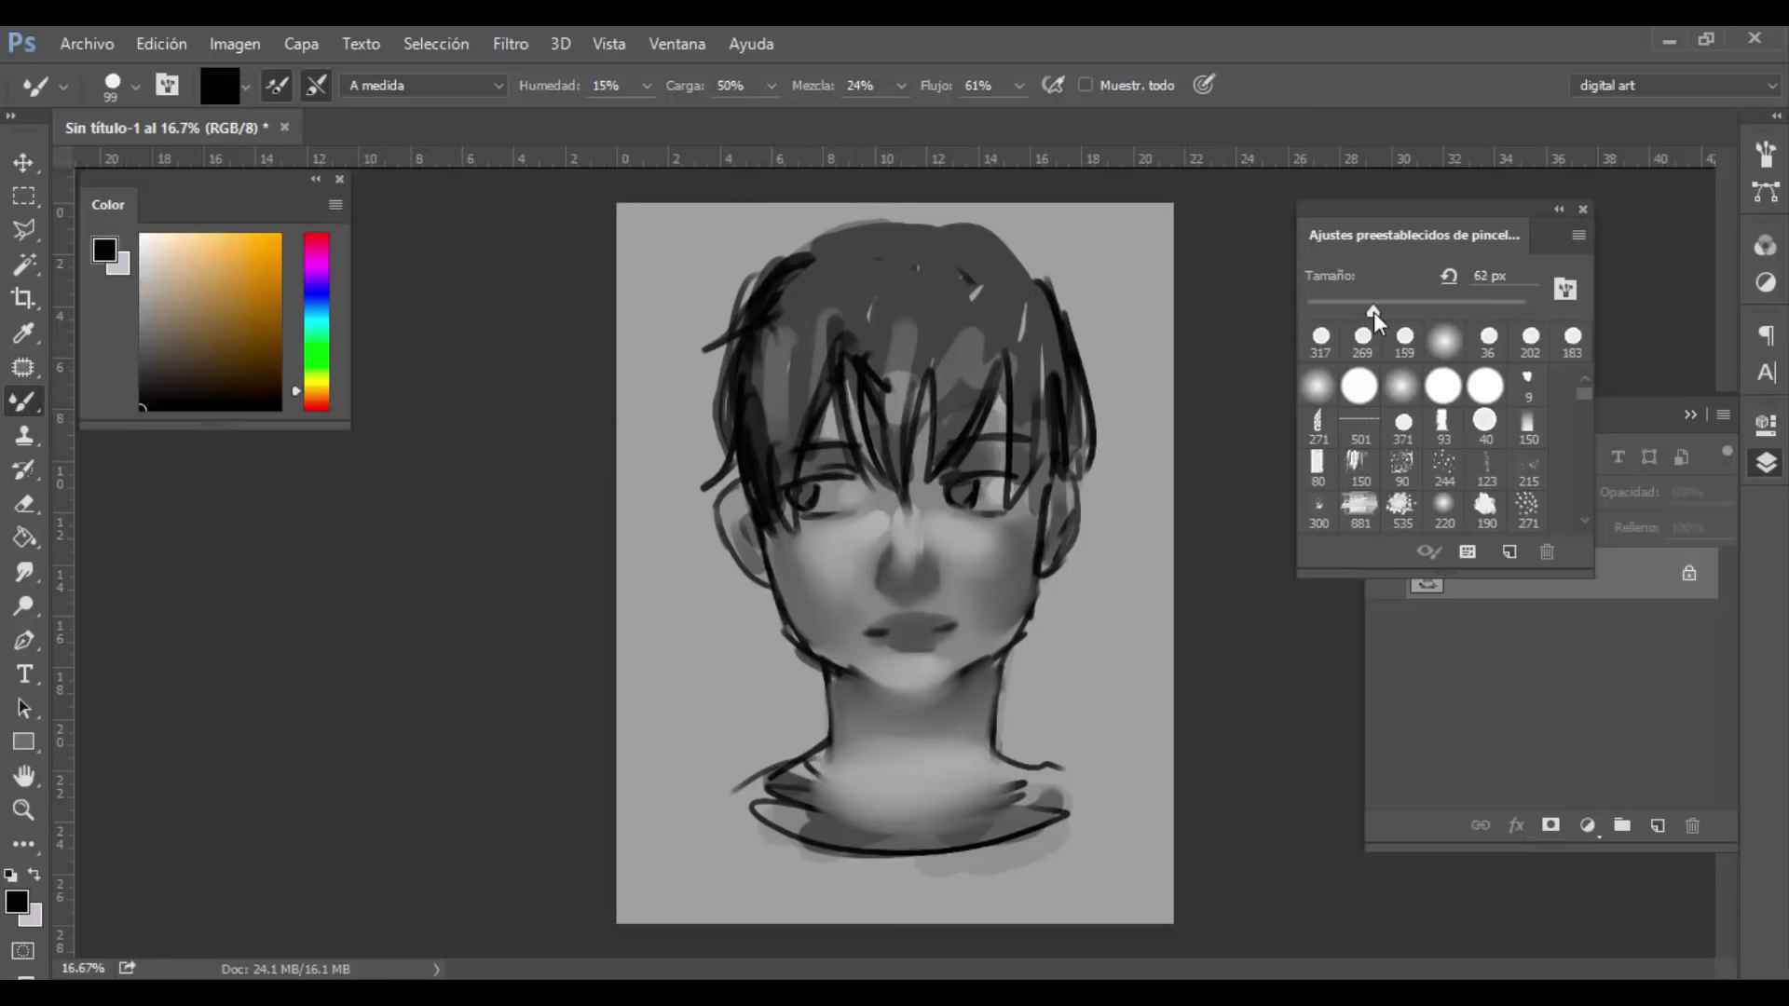
left_click_drag(805, 652, 829, 667)
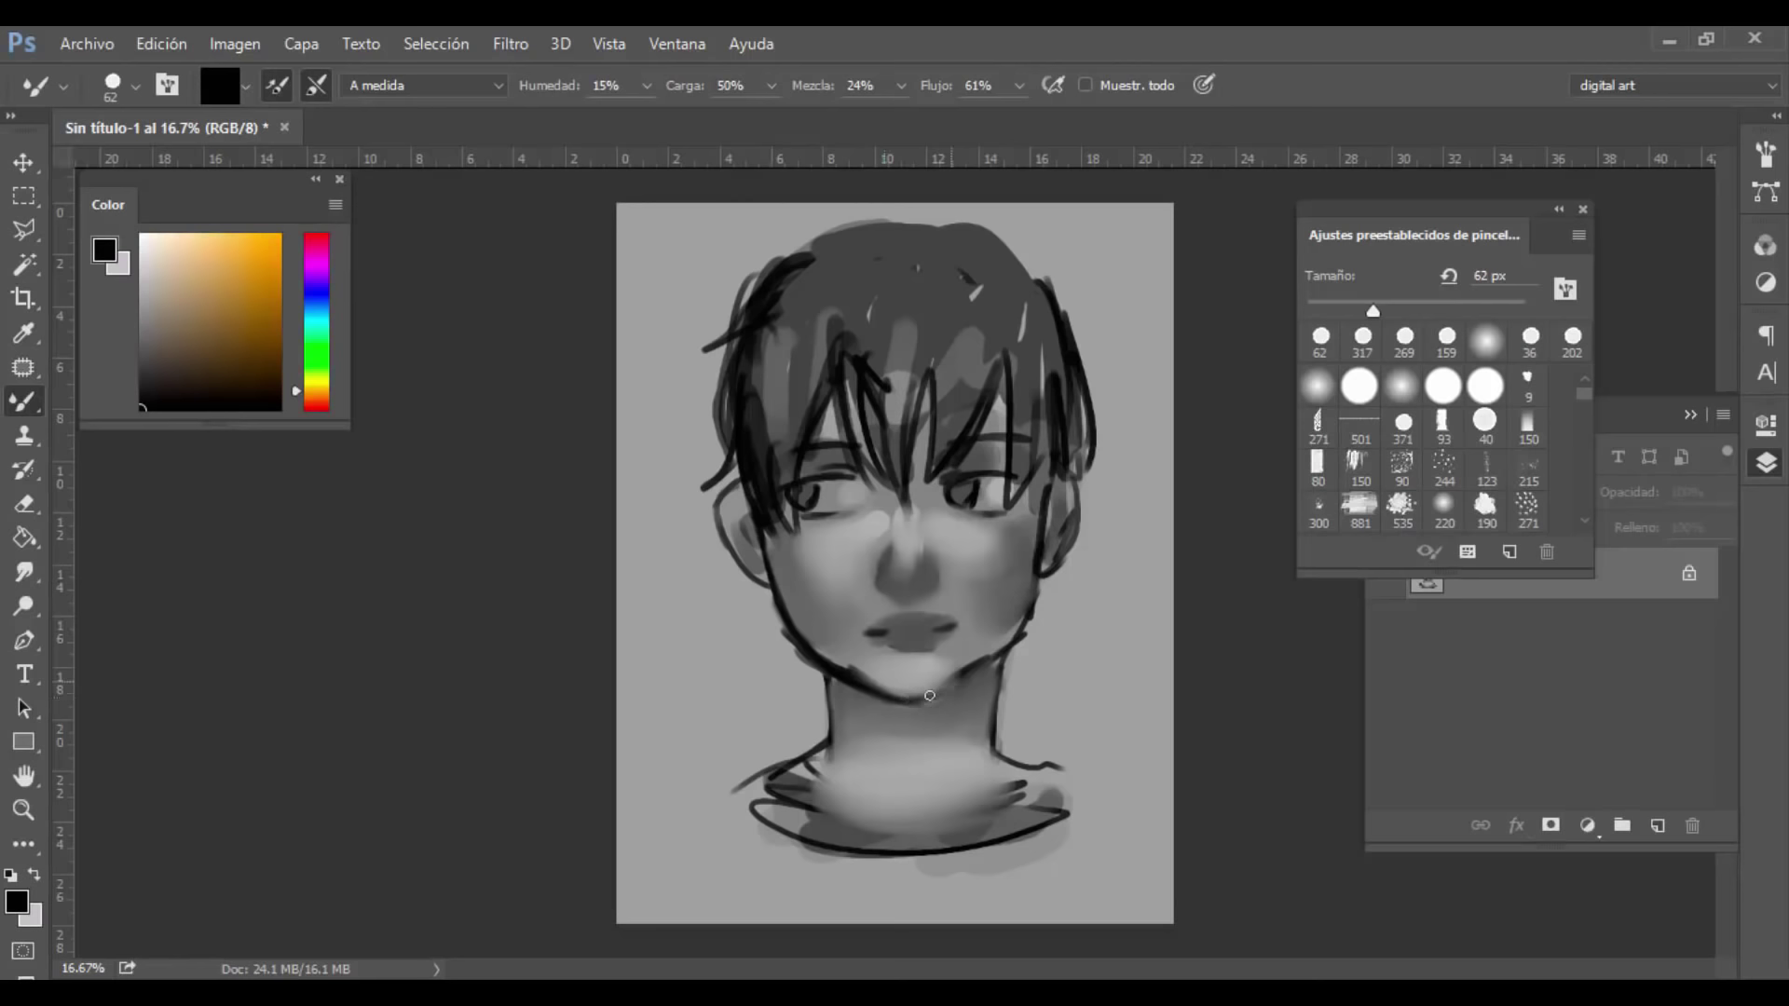
left_click(827, 639, "alt")
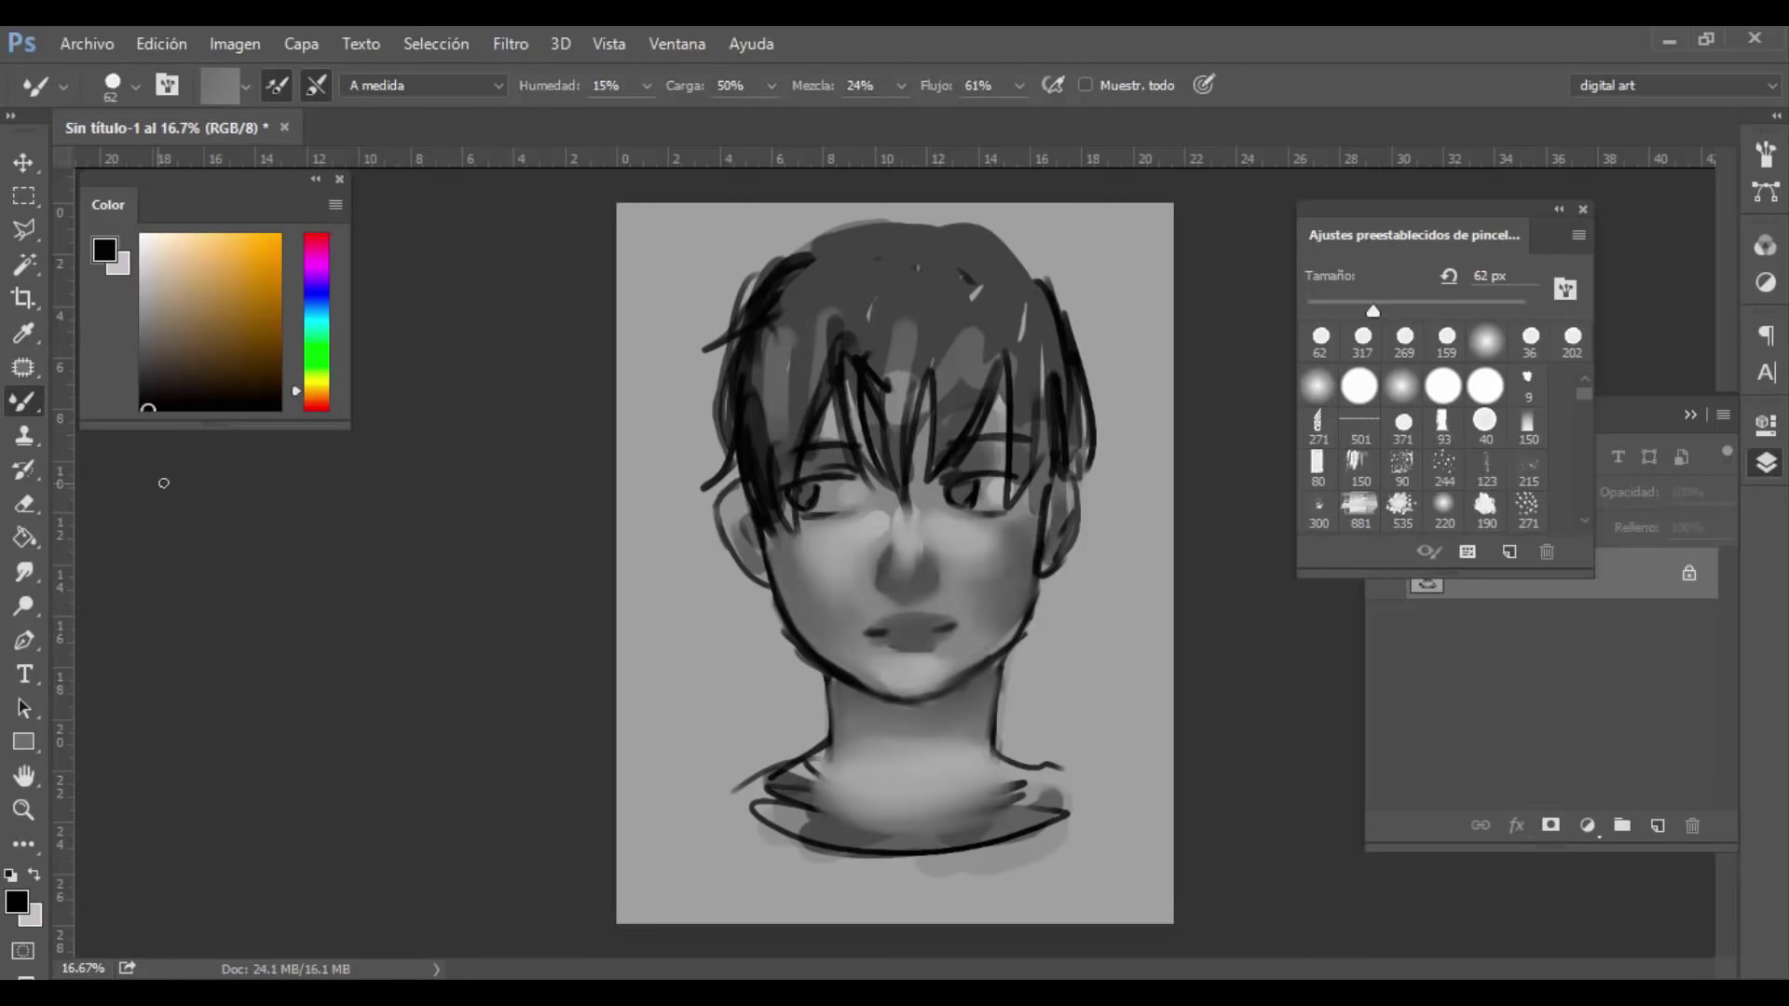
Step: Draw the line between the lips in black at 37 px, and soften the lips in dark grey with a 132 px soft brush
left_click(150, 408)
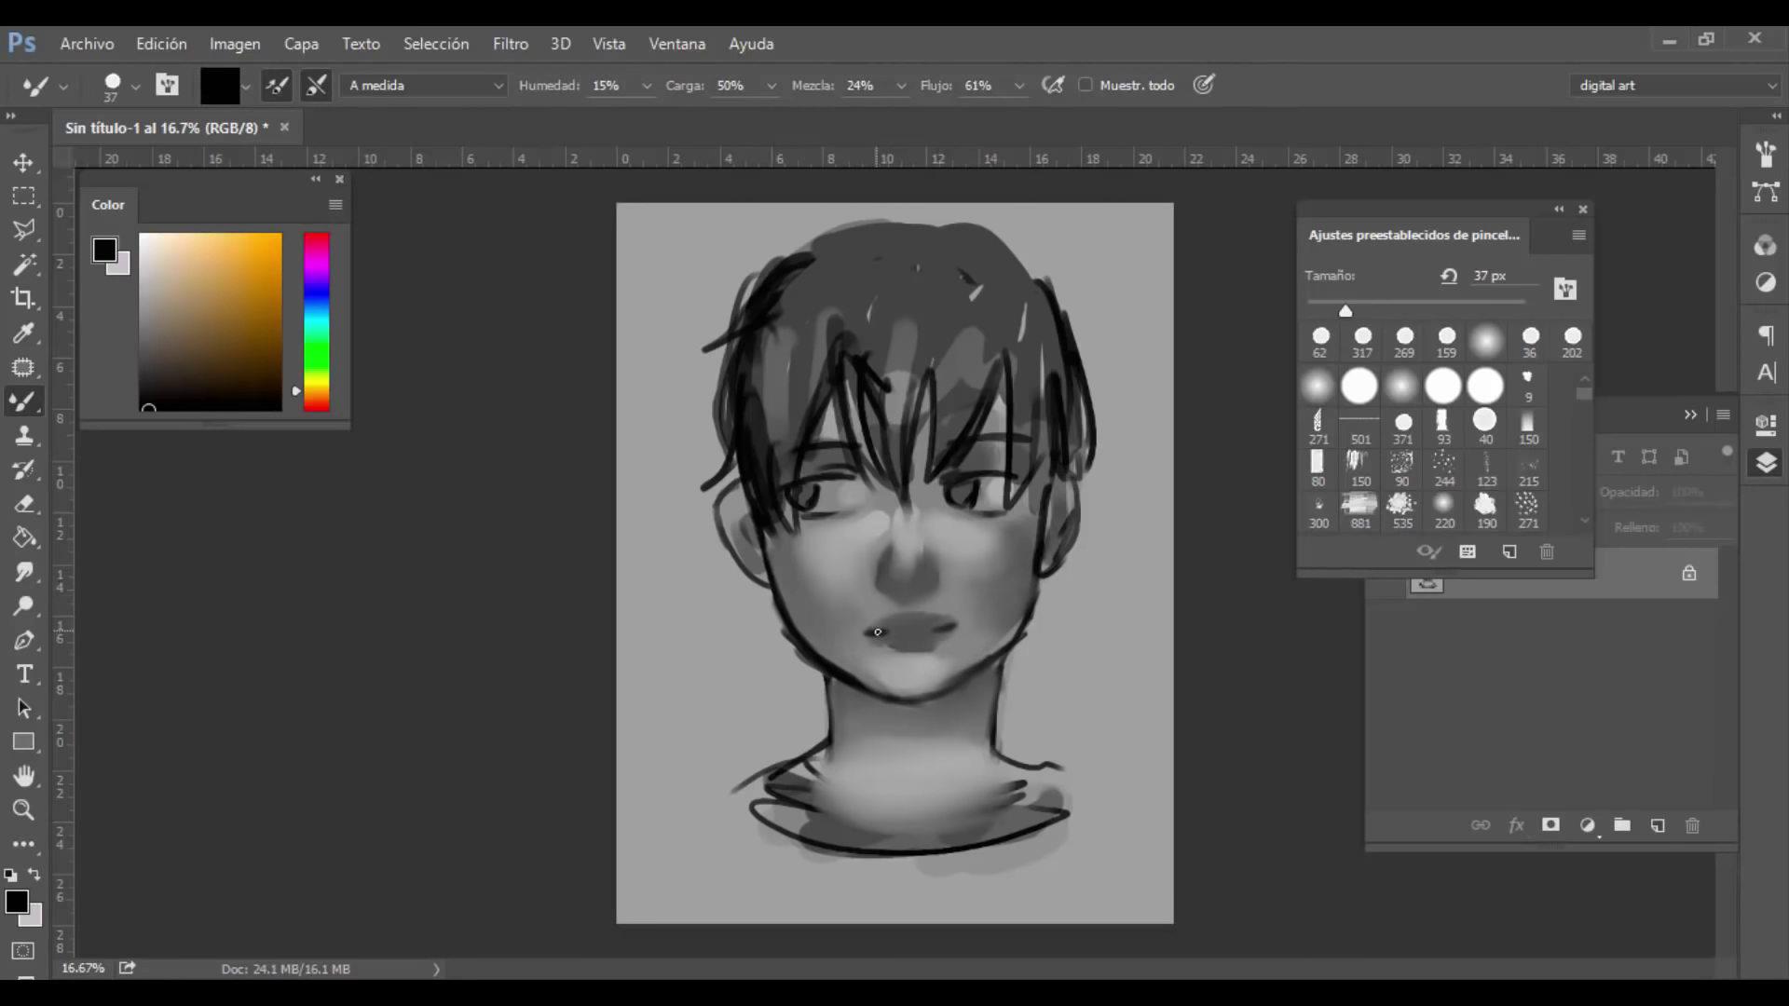
left_click_drag(877, 632, 890, 630)
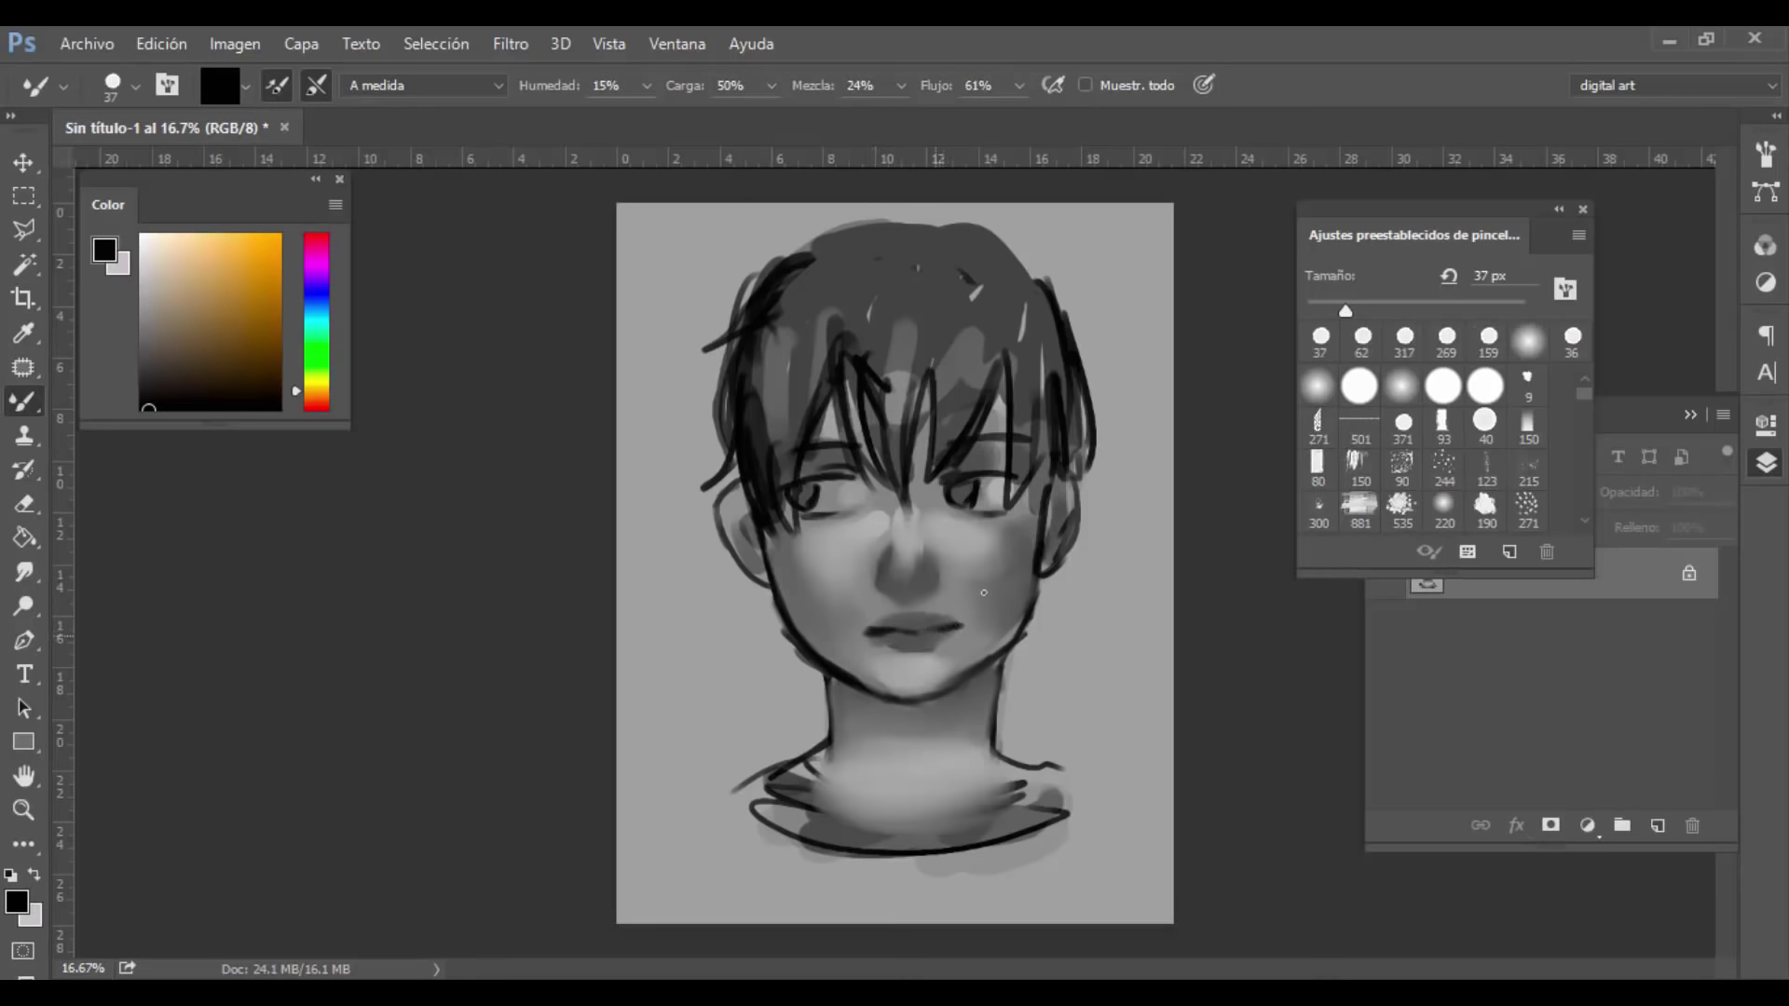
left_click(1317, 385)
left_click(141, 350)
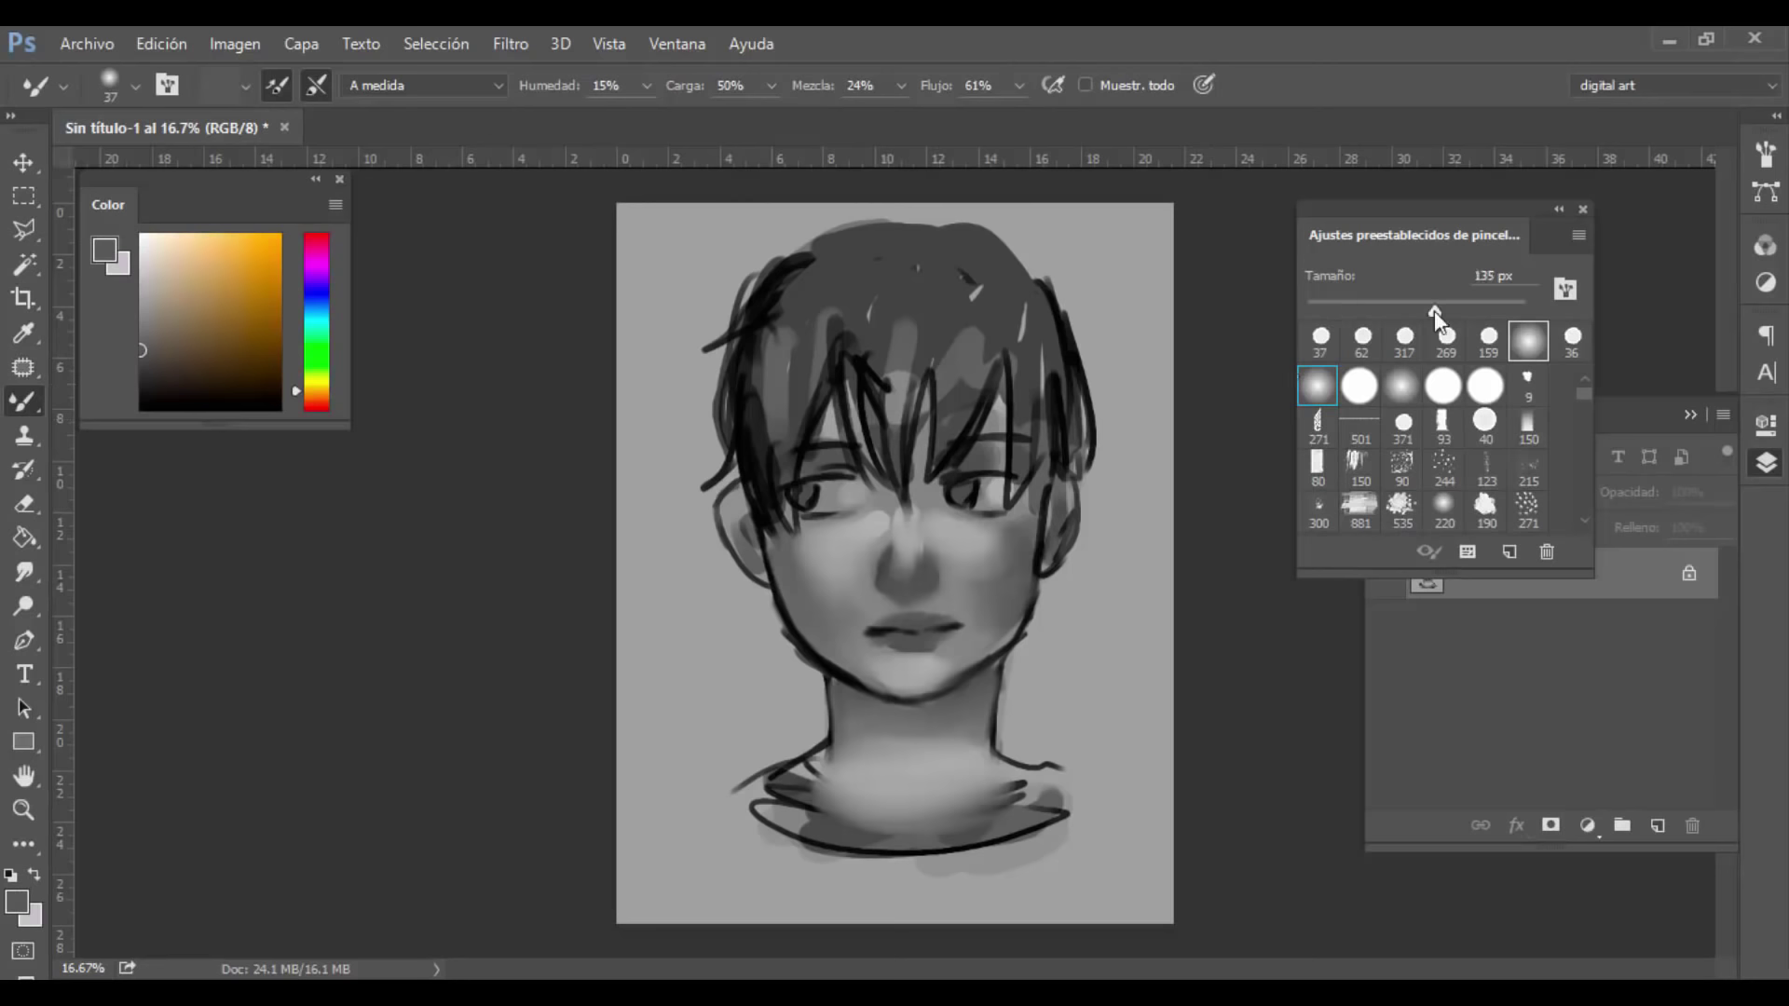
left_click_drag(888, 641, 894, 643)
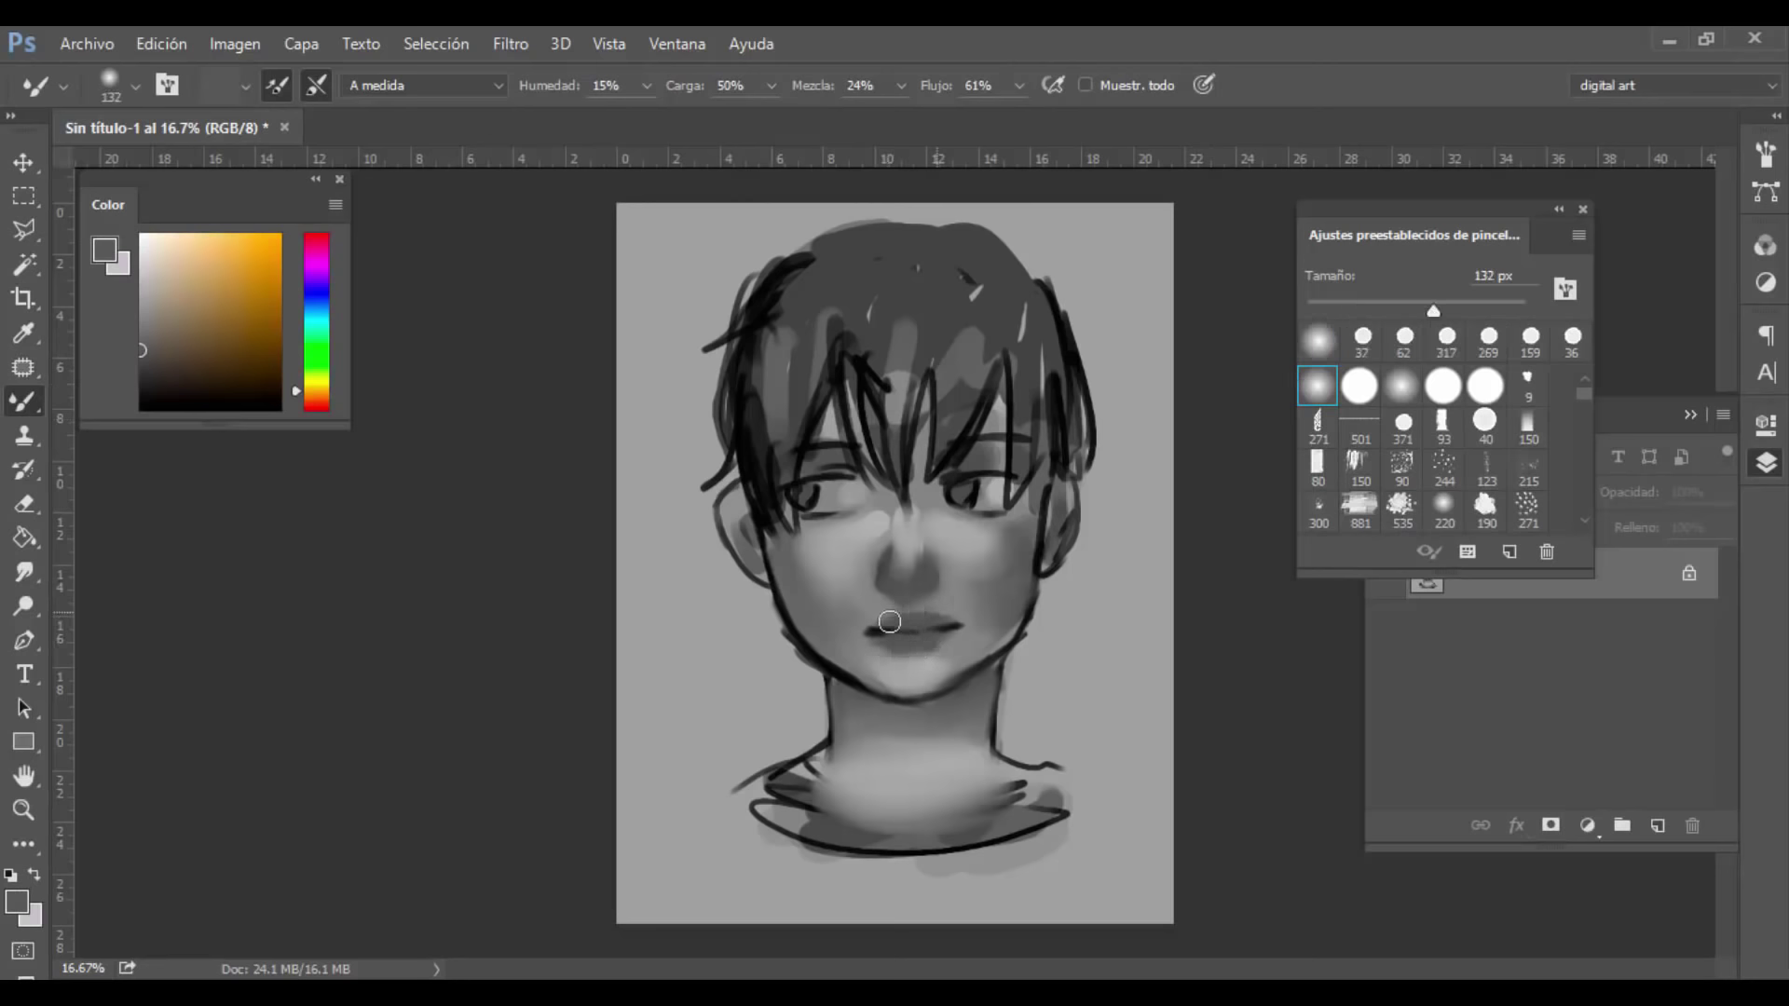
Step: Add a small light grey highlight above the centre of the upper lip with a 29 px hard brush
left_click(142, 267)
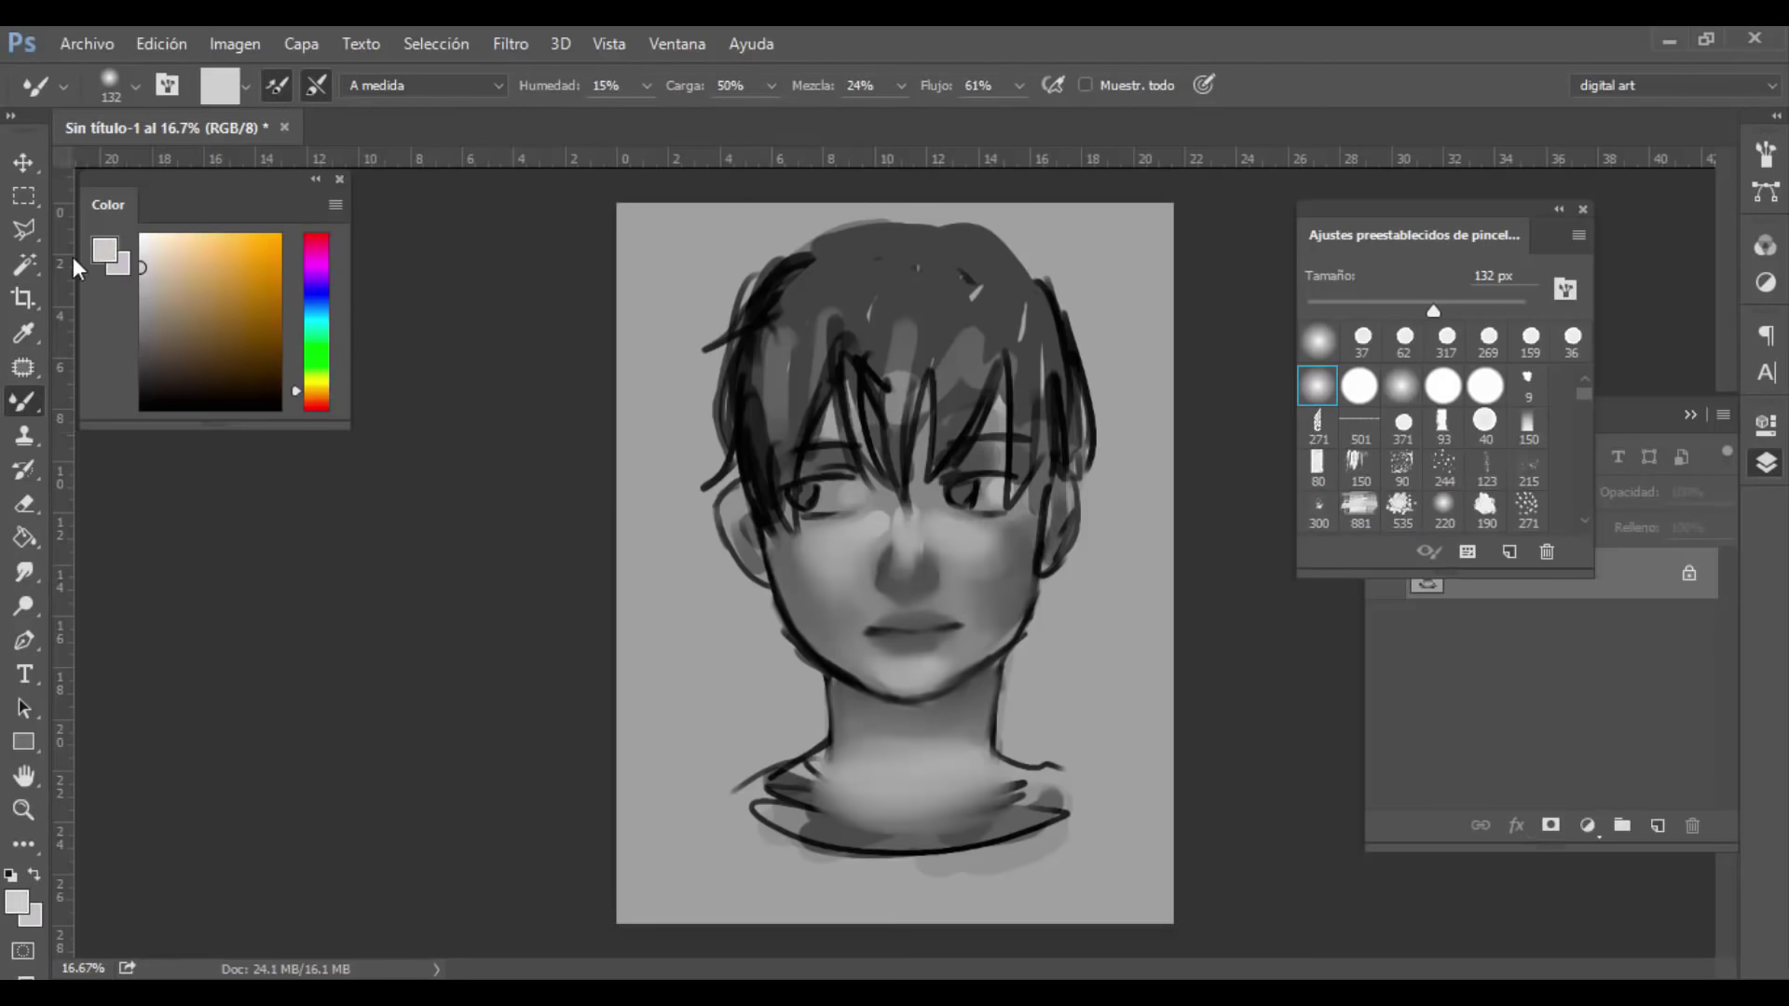
left_click(1403, 424)
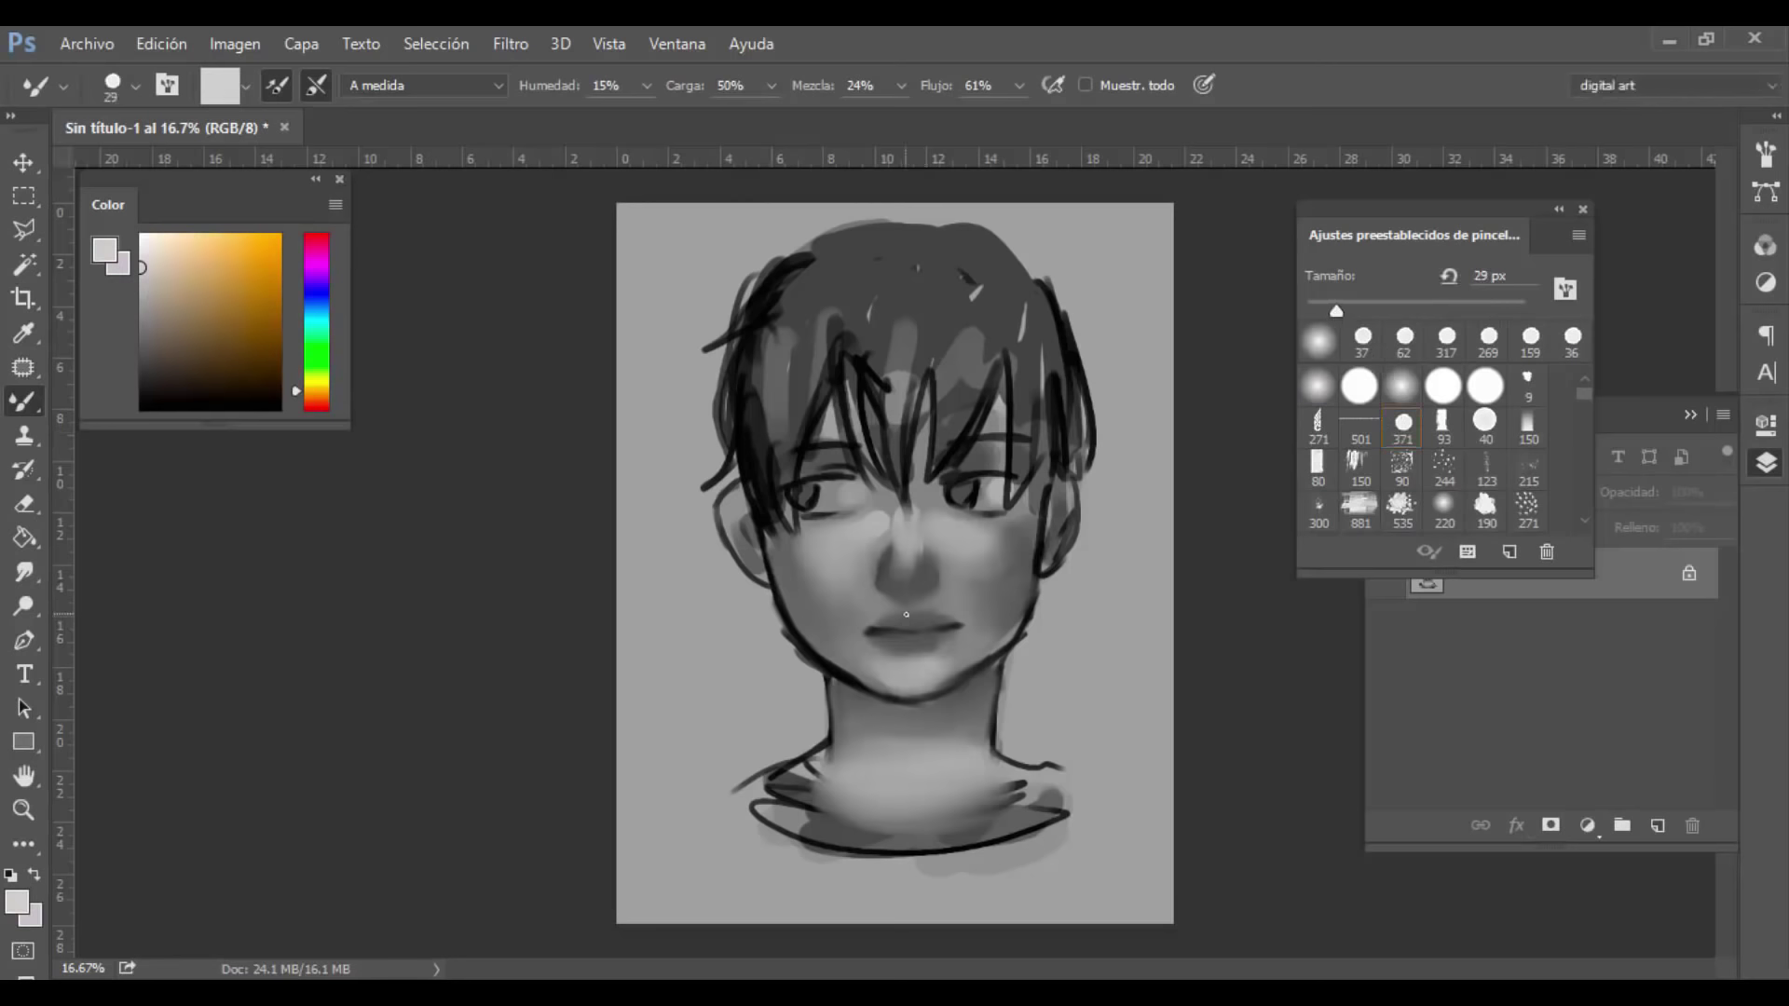
left_click_drag(906, 614, 919, 612)
Step: Blend the skin around the lower lip and toward the jaw with sampled greys, using a soft brush at 81 and 147 px
left_click(1356, 346)
left_click(859, 623, "alt")
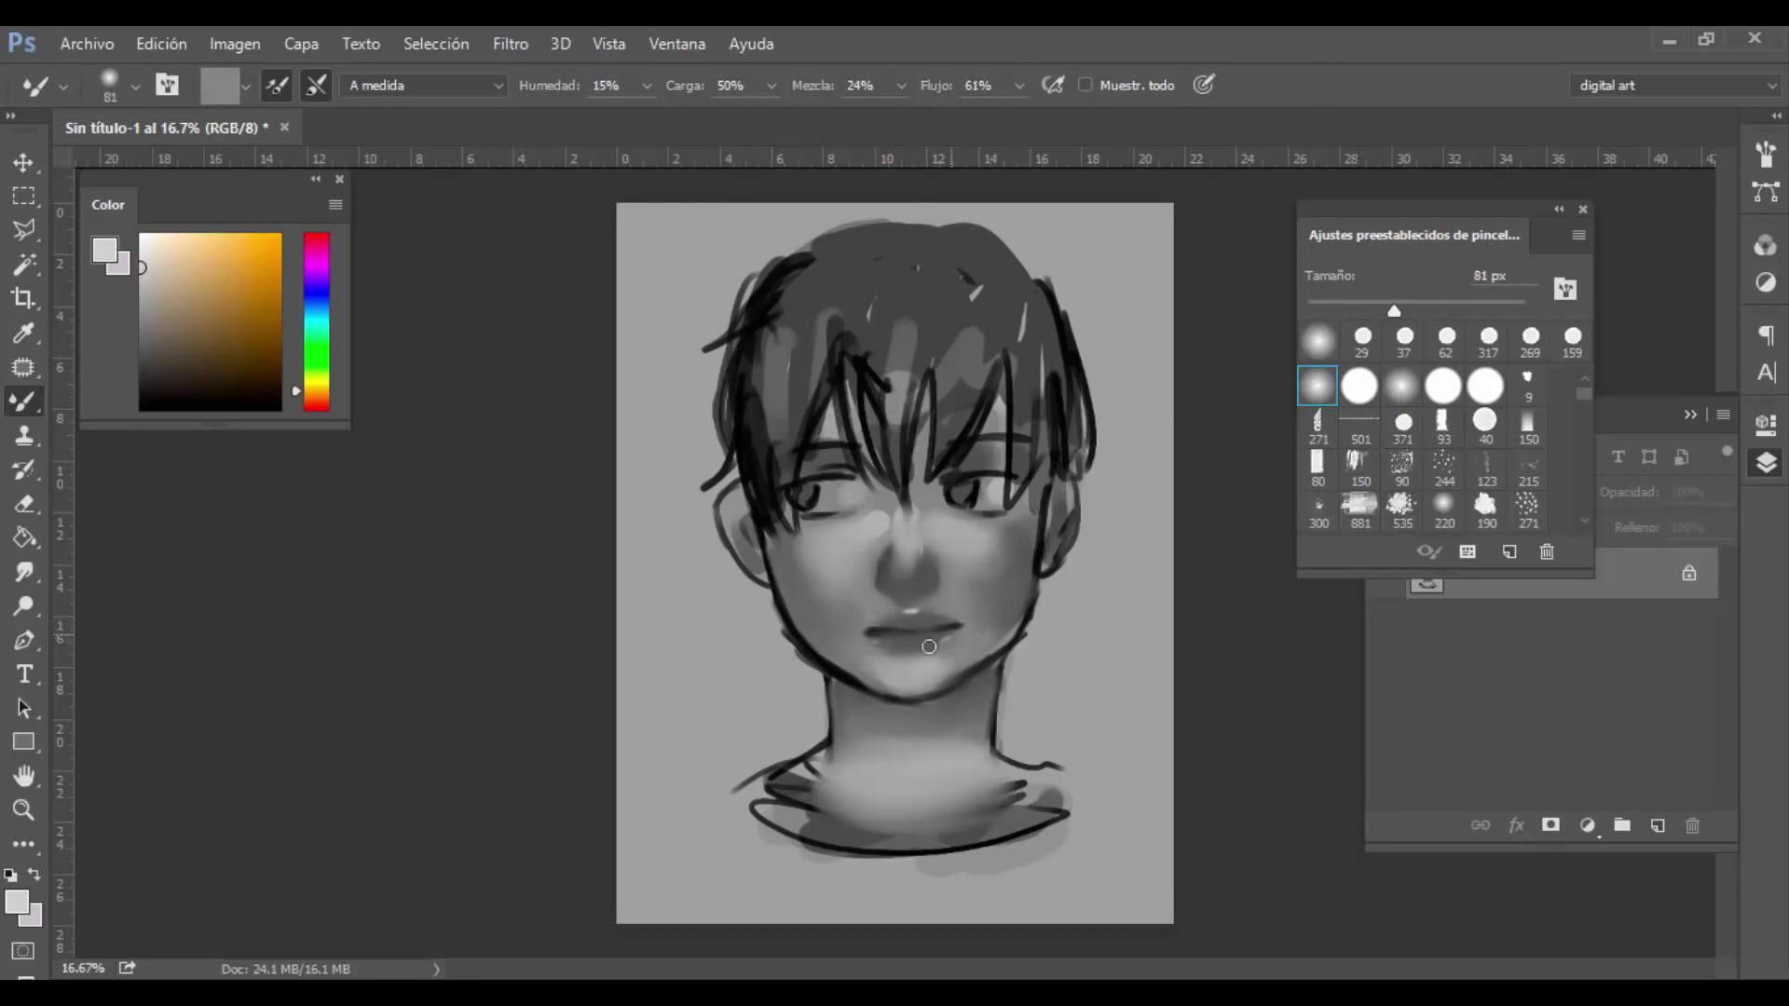
left_click(1443, 317)
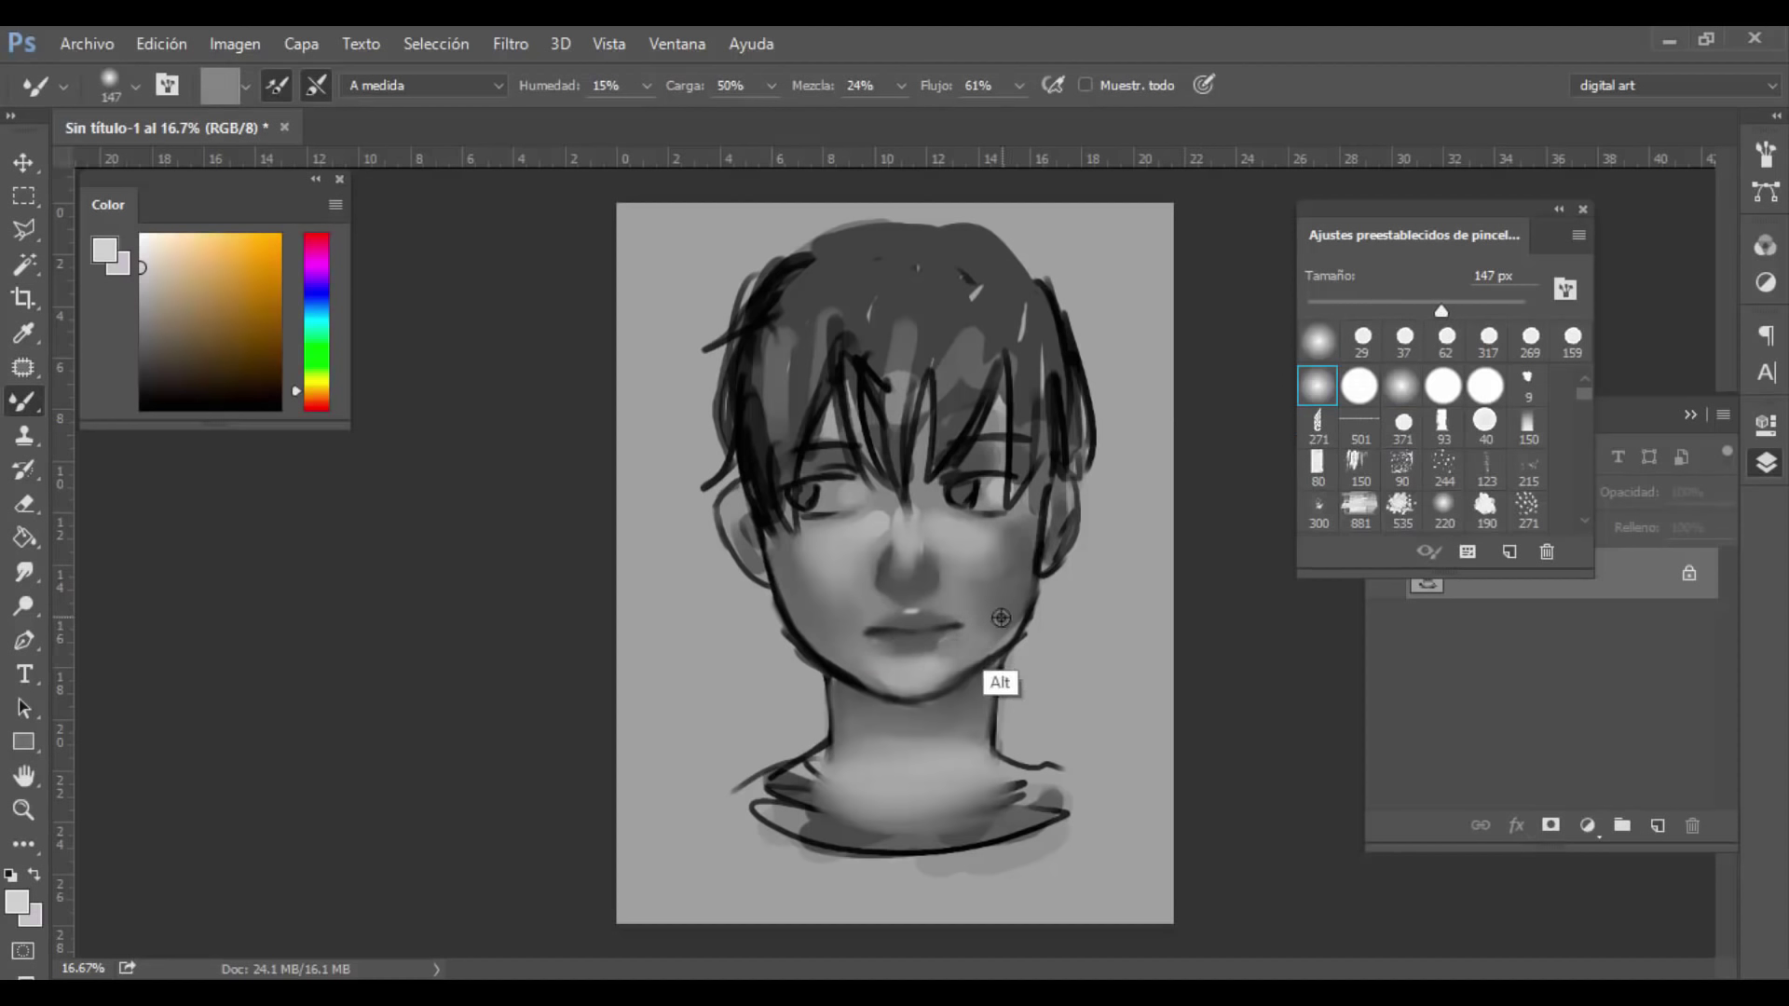
left_click_drag(1001, 685, 1011, 617)
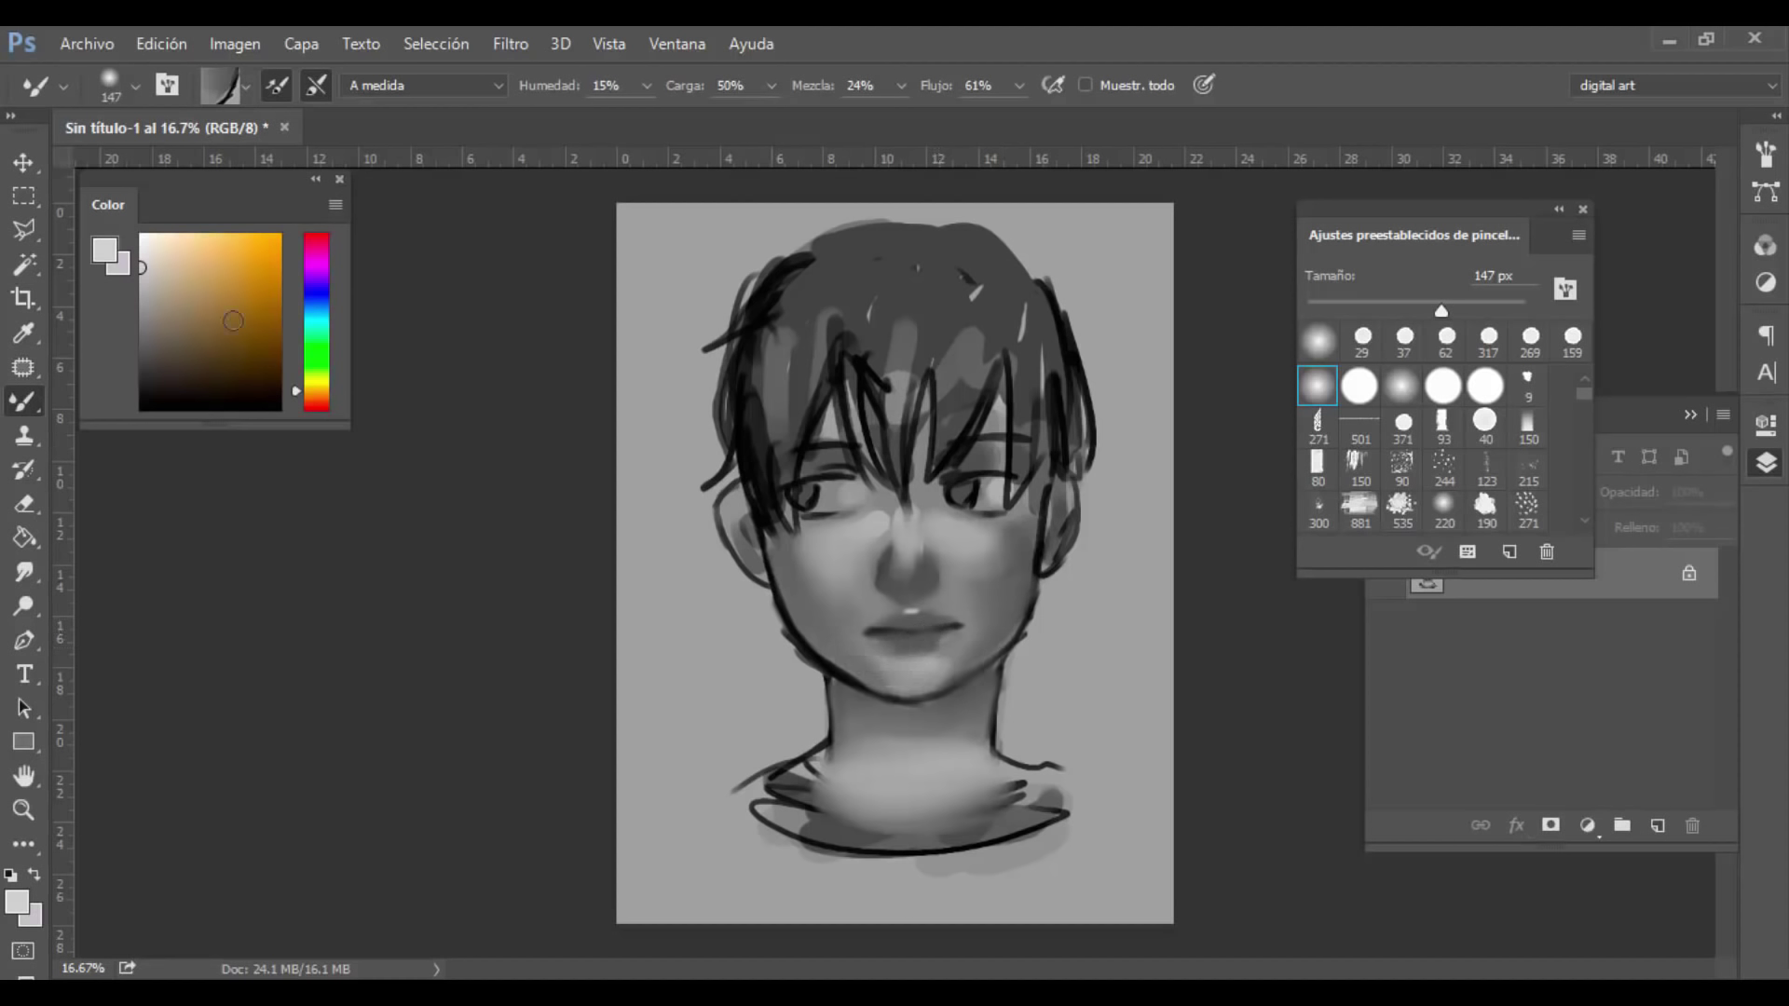
Step: Lighten the chin below the lower lip with light grey, using the hard round brush at 305 px
left_click(142, 275)
left_click_drag(1461, 303, 1460, 303)
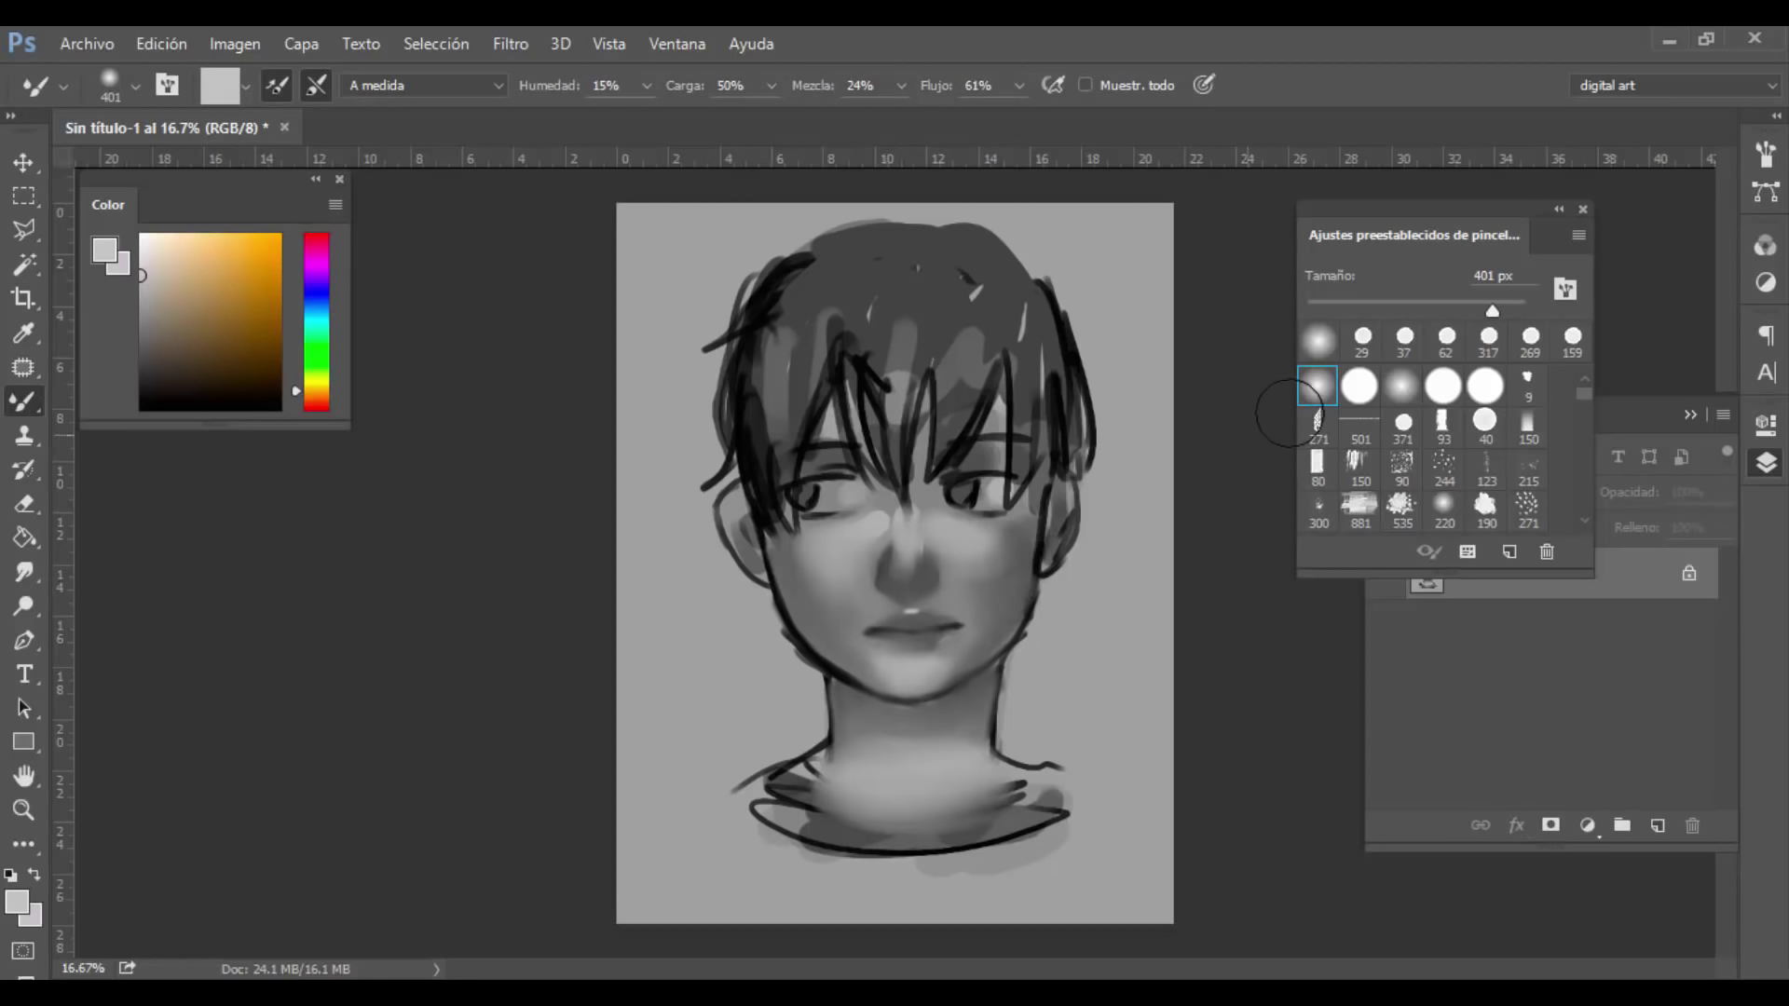
left_click(1445, 341)
left_click(1483, 303)
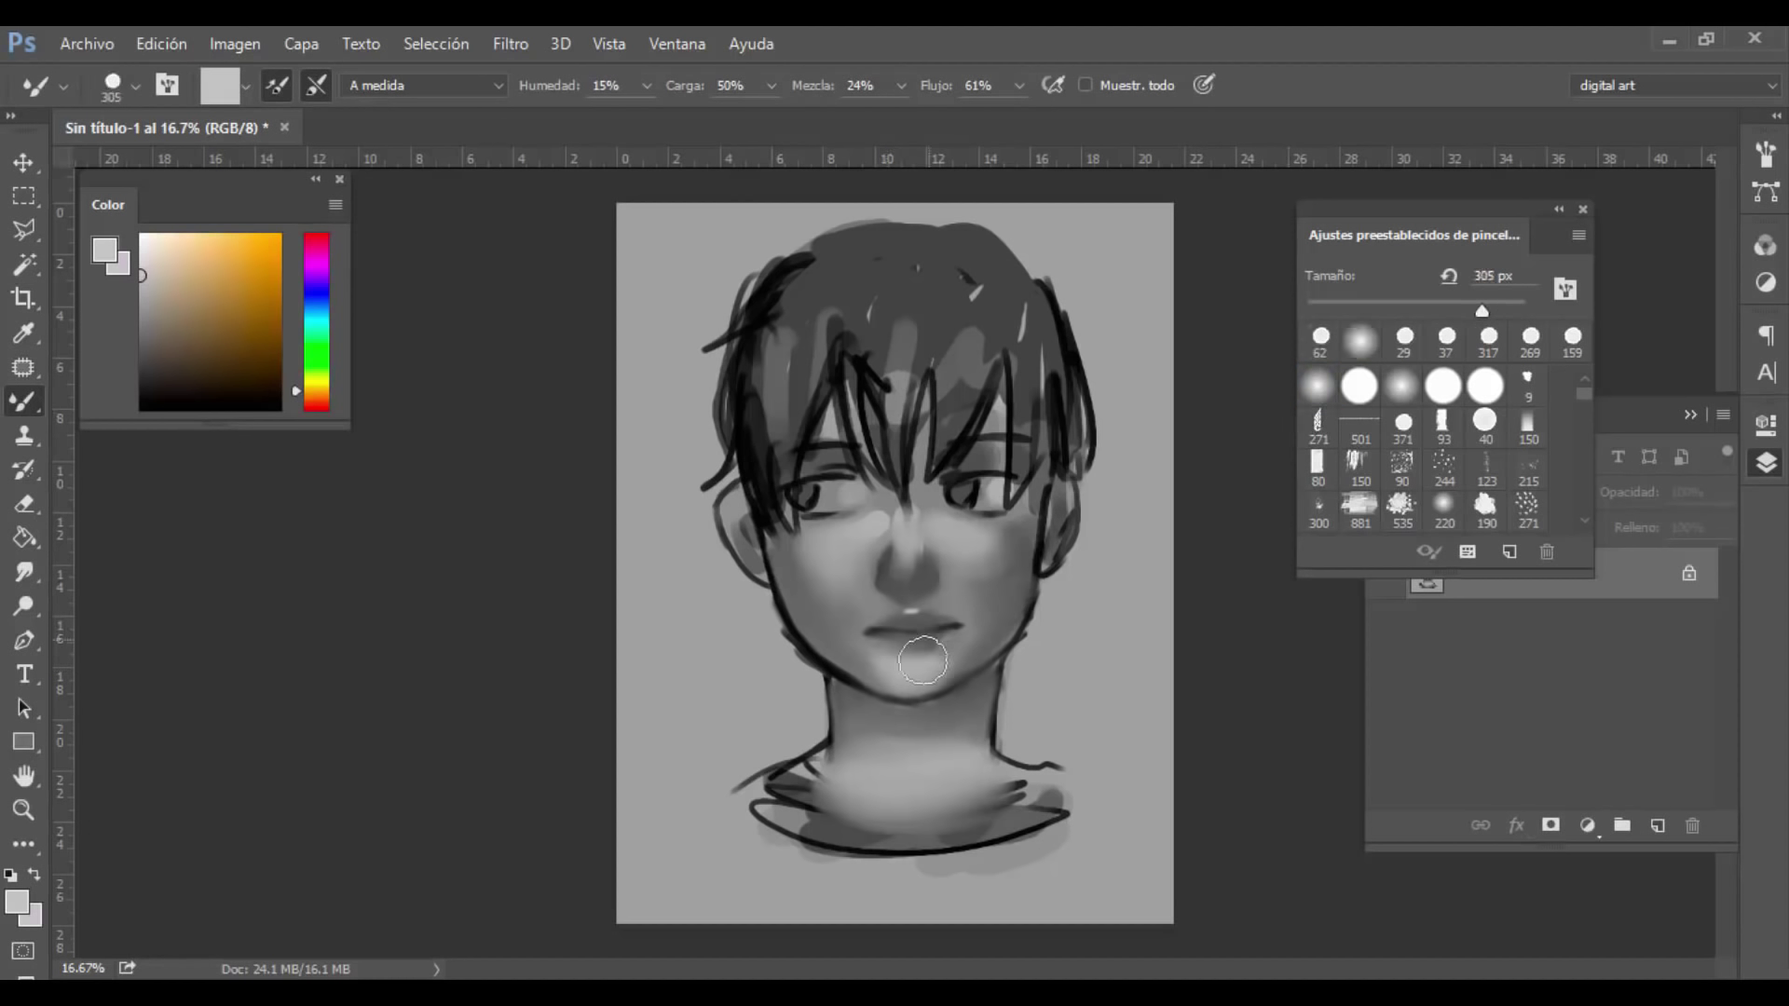
left_click_drag(944, 672, 995, 610)
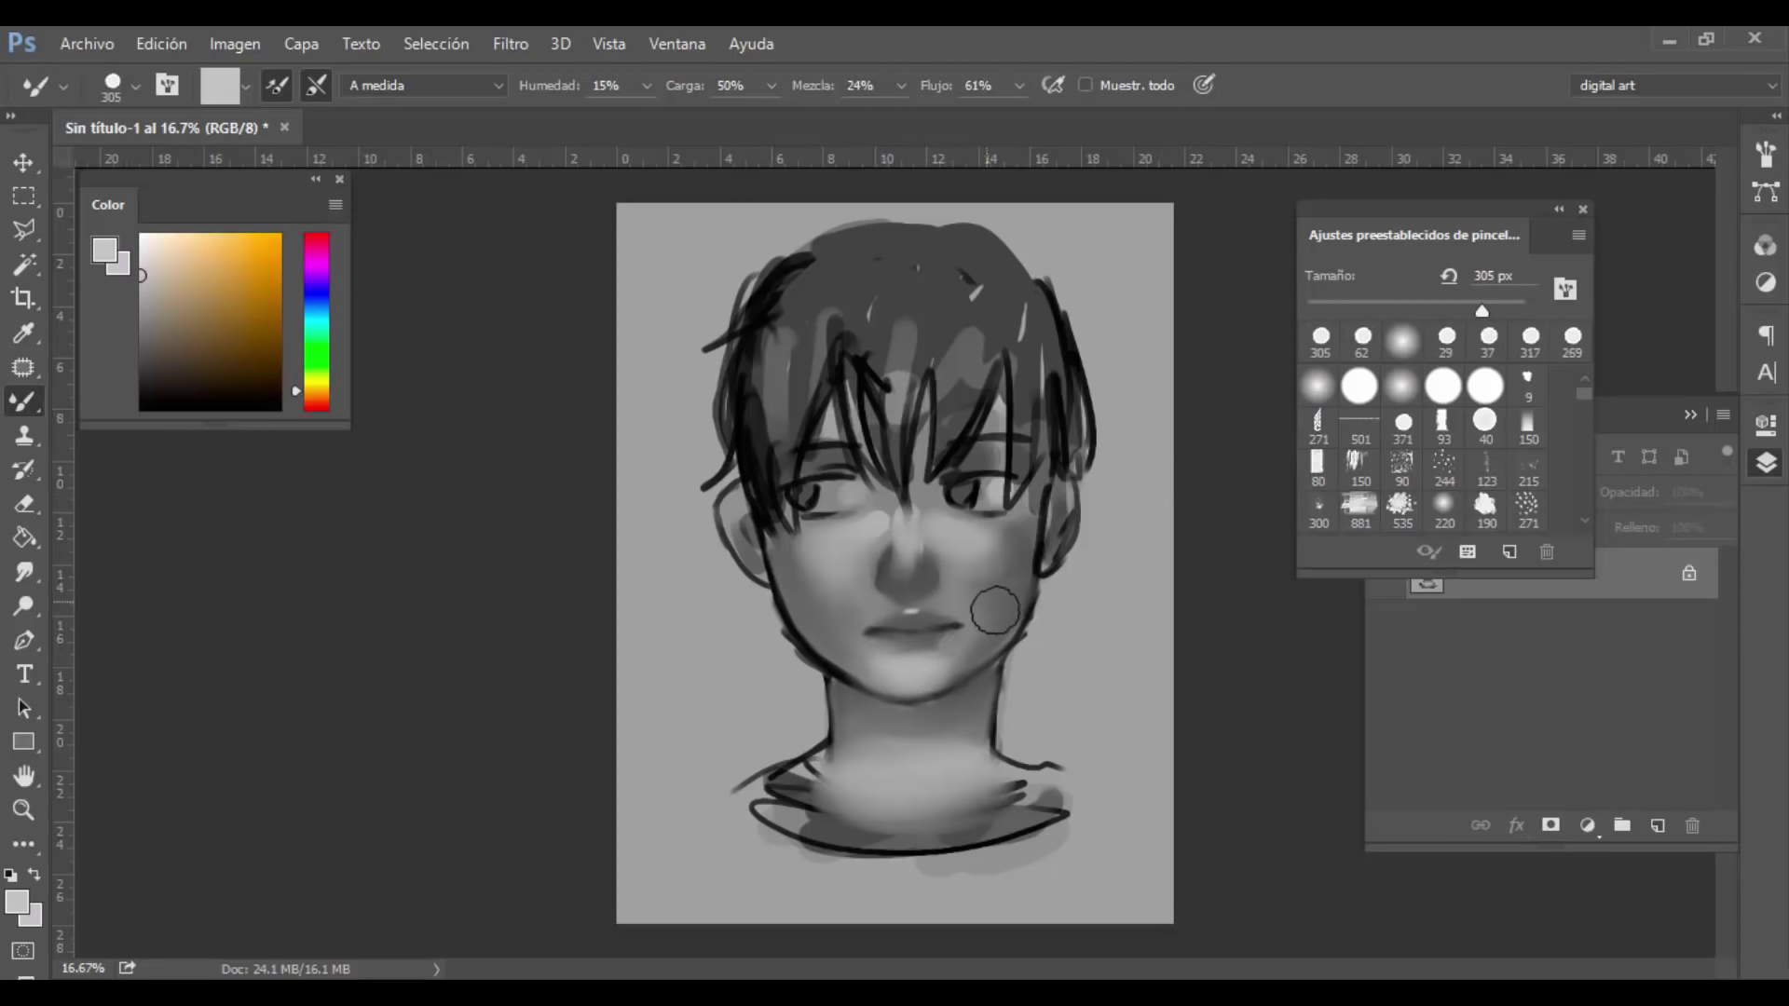
Step: Darken the irises and pupils of both eyes in black with a soft brush at 151 px
left_click(1304, 396)
left_click_drag(149, 386, 106, 477)
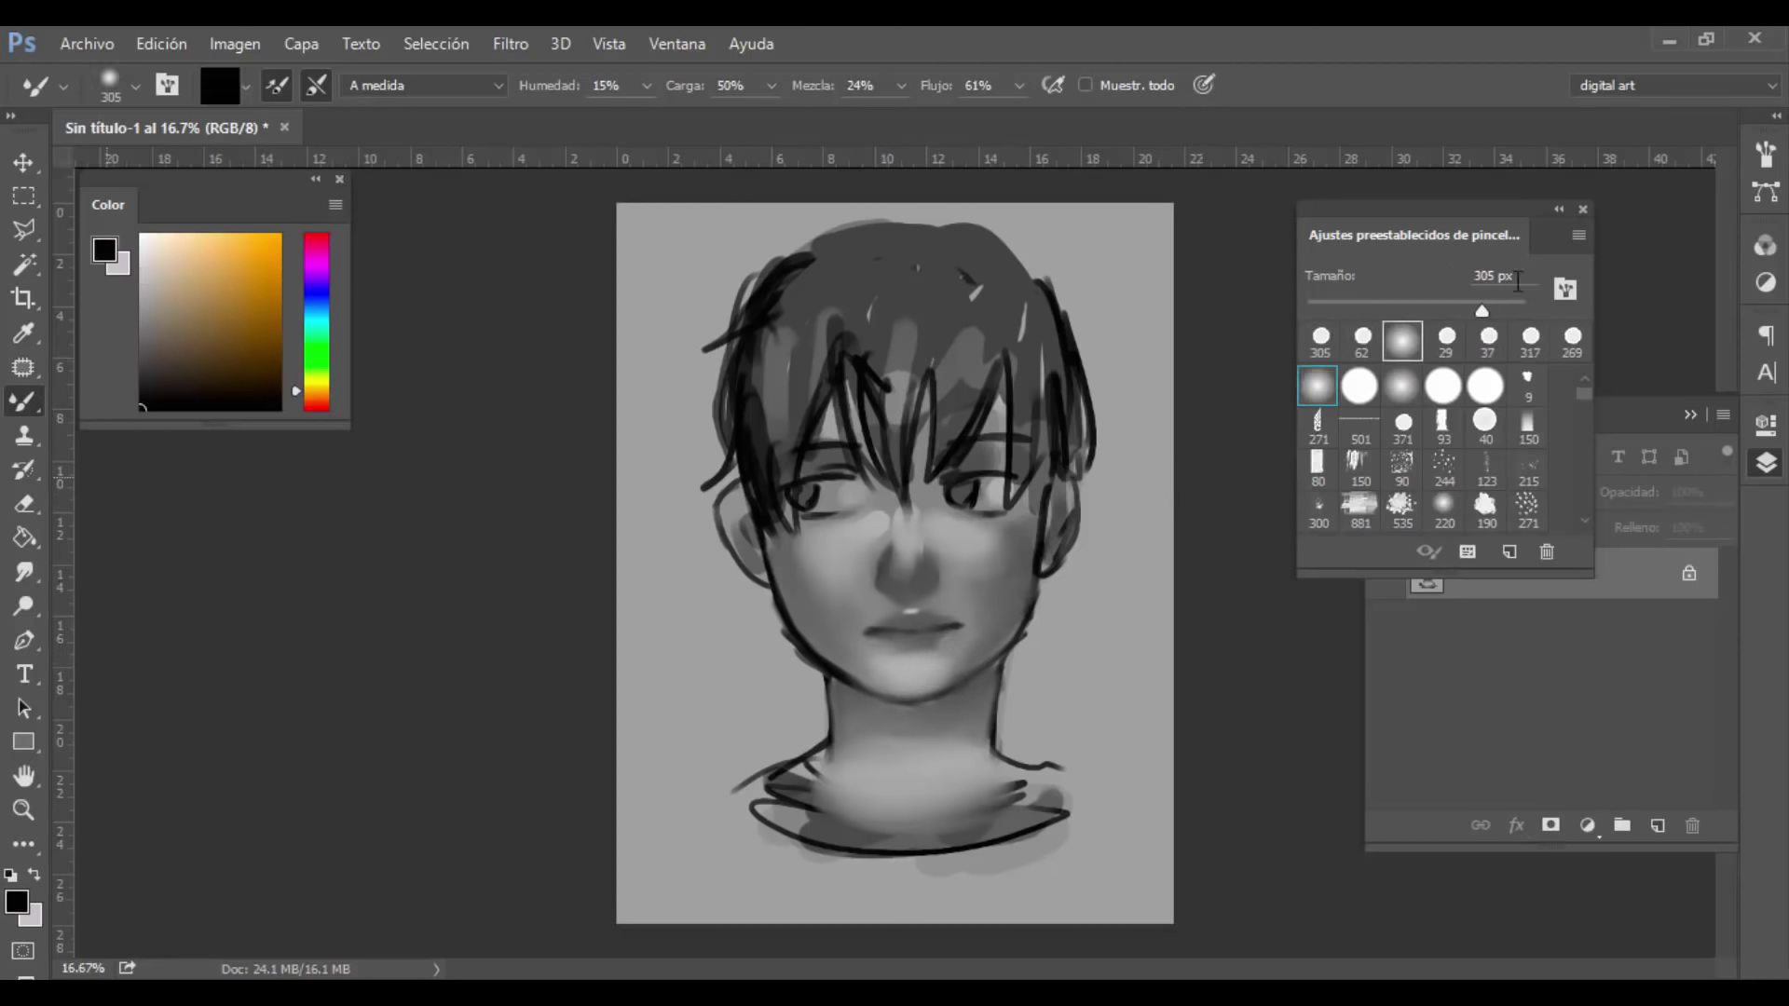
left_click_drag(1445, 309, 1446, 309)
left_click_drag(804, 492, 807, 496)
left_click_drag(961, 494, 956, 504)
mouse_move(815, 489)
left_mouse_down()
mouse_move(794, 508)
mouse_move(813, 491)
left_mouse_up()
left_click_drag(979, 493, 965, 489)
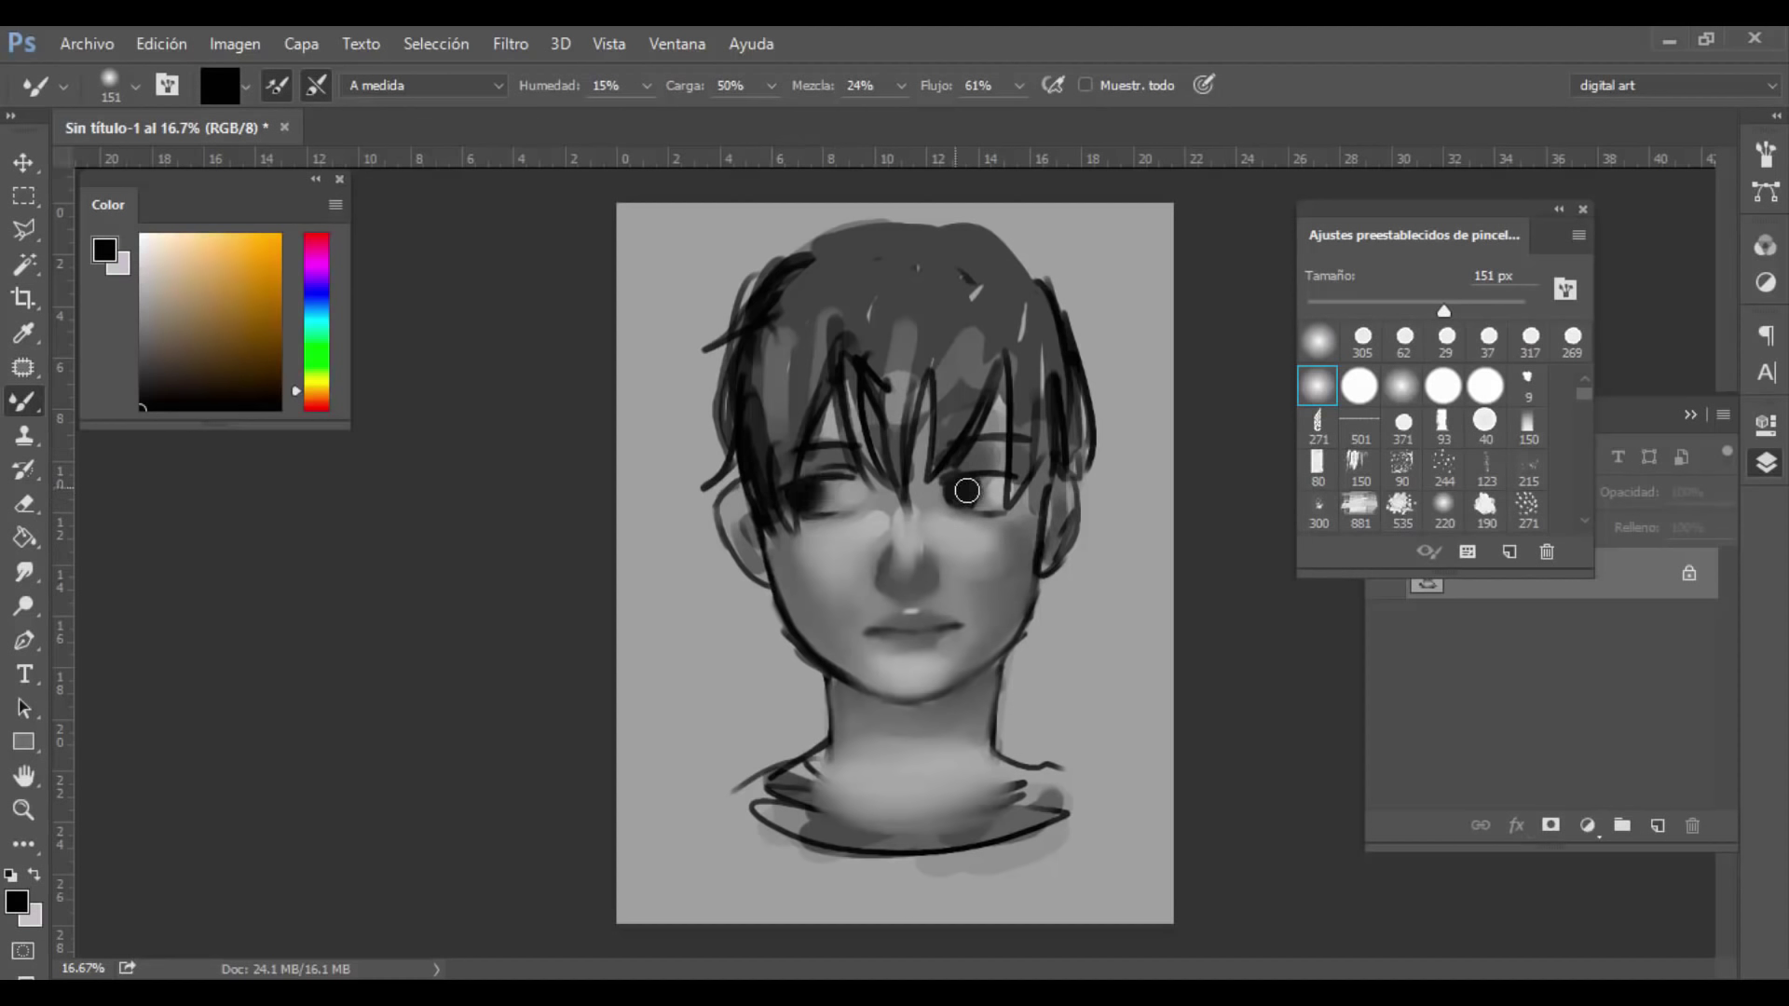
Step: Lighten the whites of the eyes with light grey at 98 px, and sharpen the eyelid lines in black with a 45 px hard brush
left_click_drag(193, 339, 91, 316)
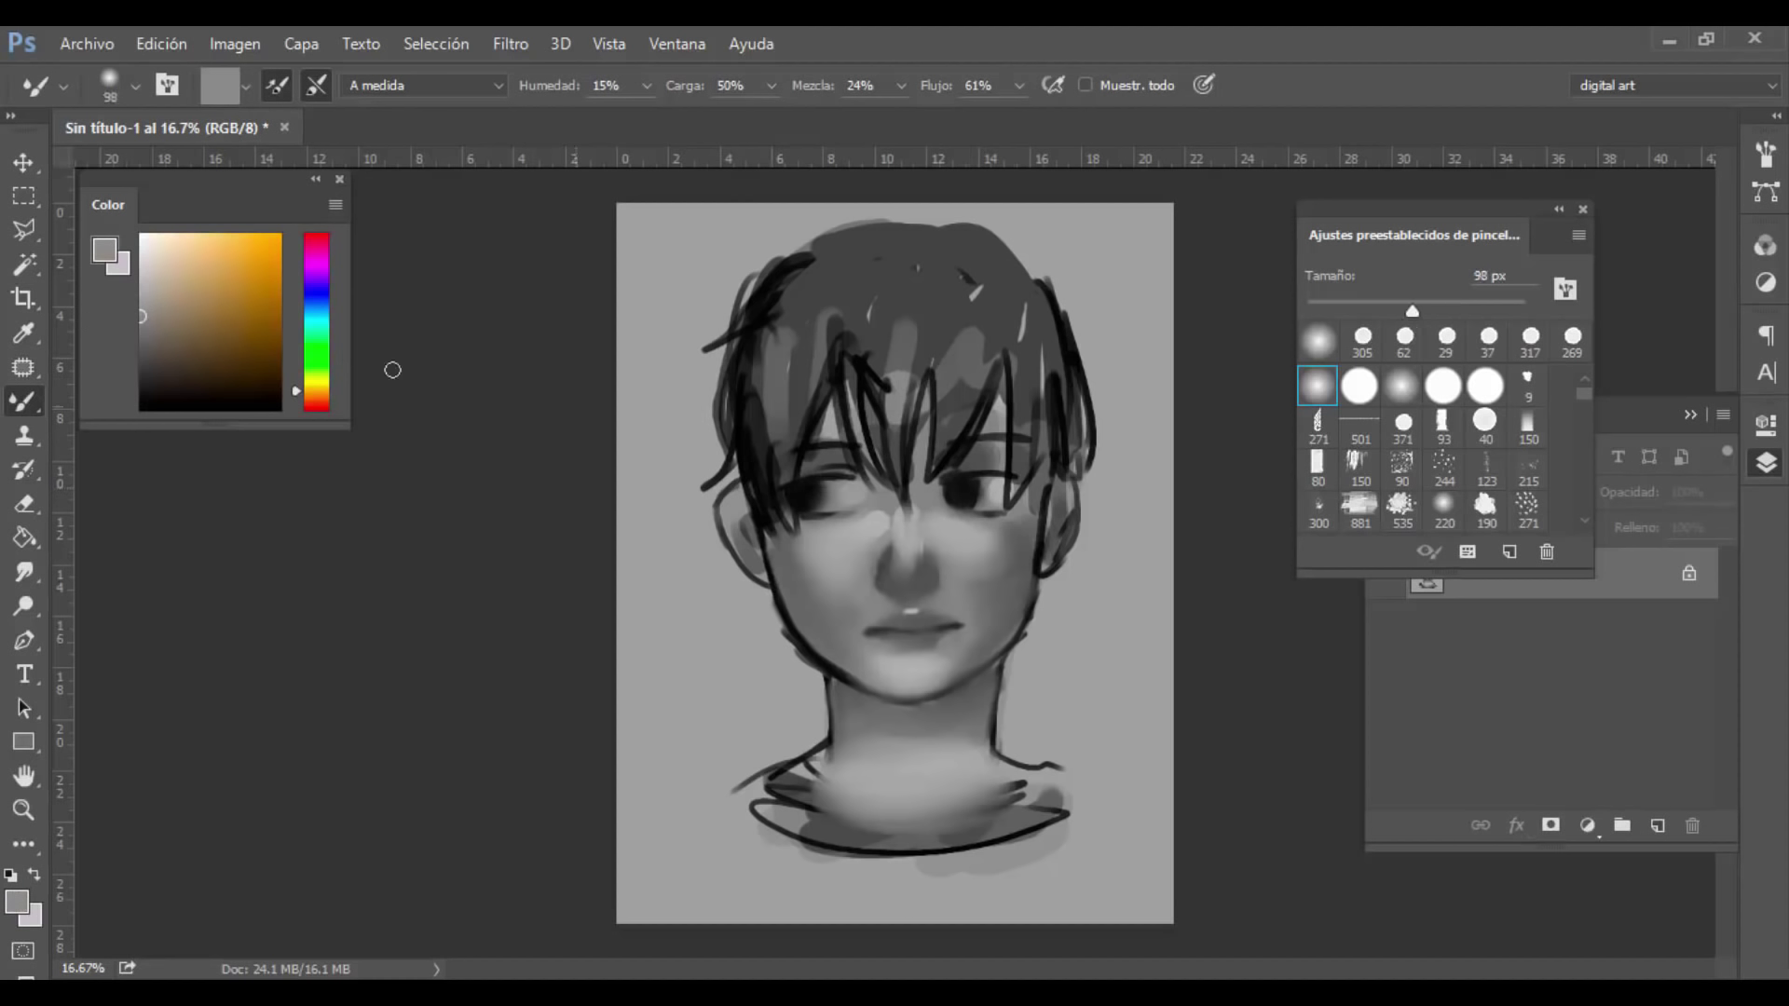
left_click(142, 262)
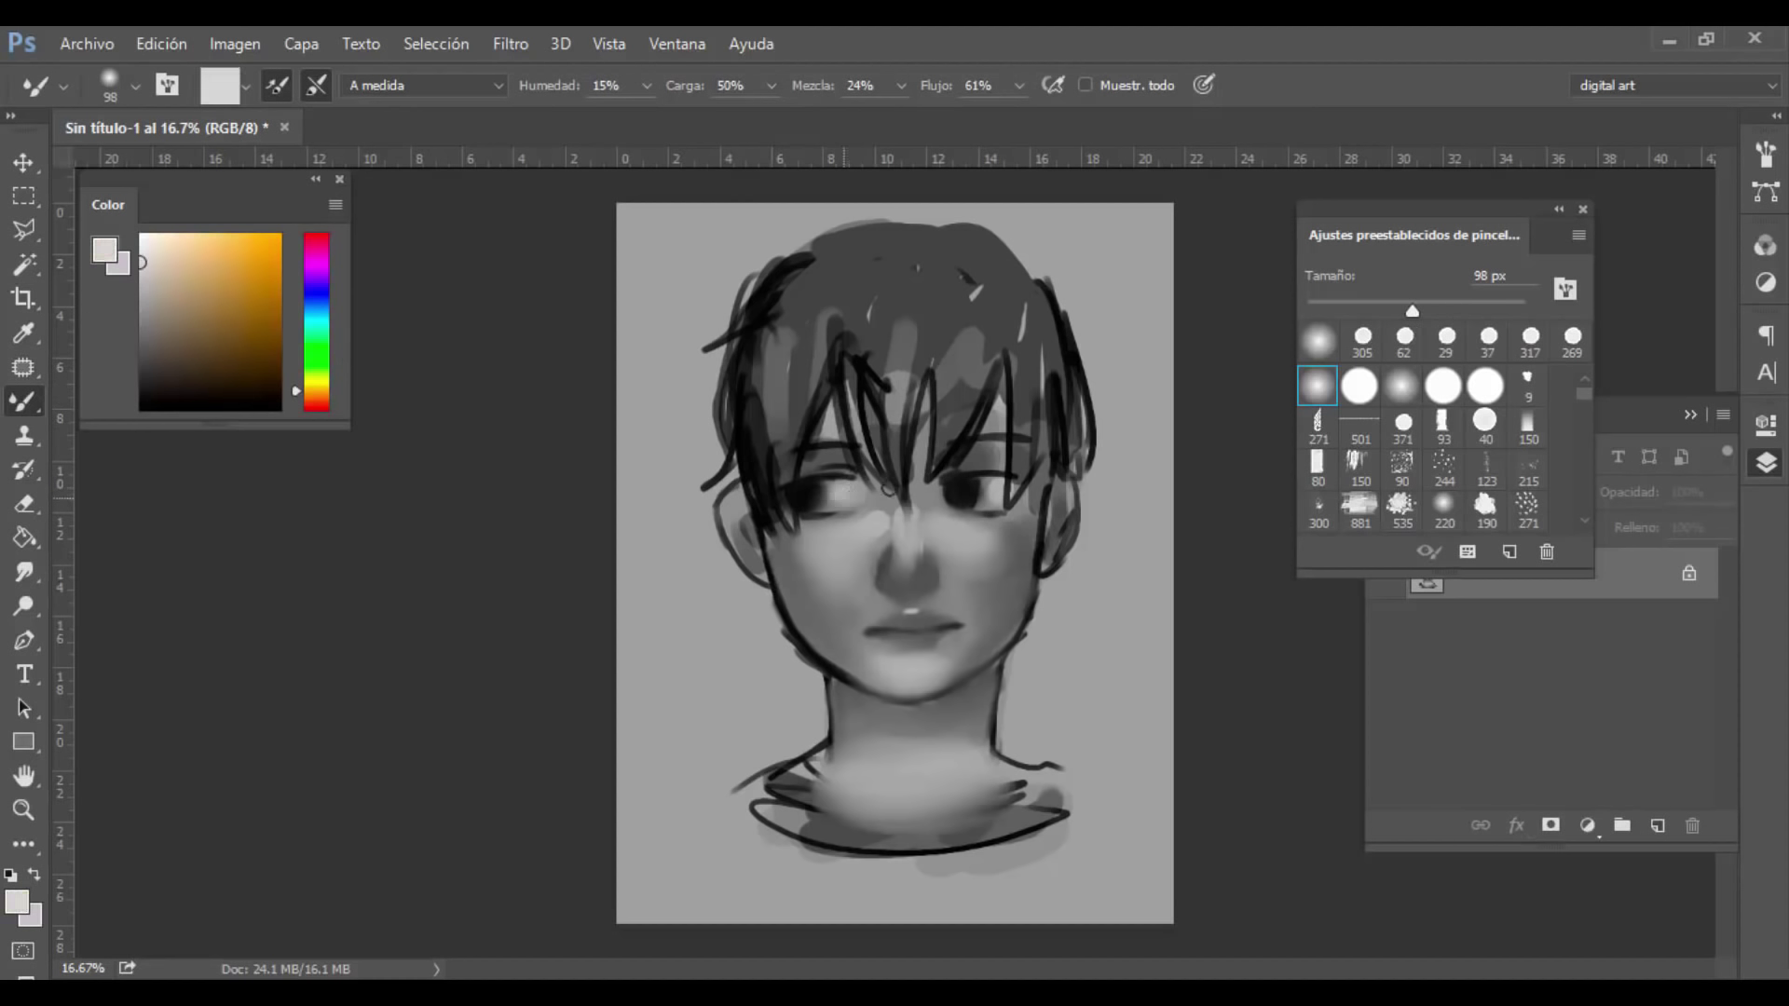
key("d")
left_click(1362, 341)
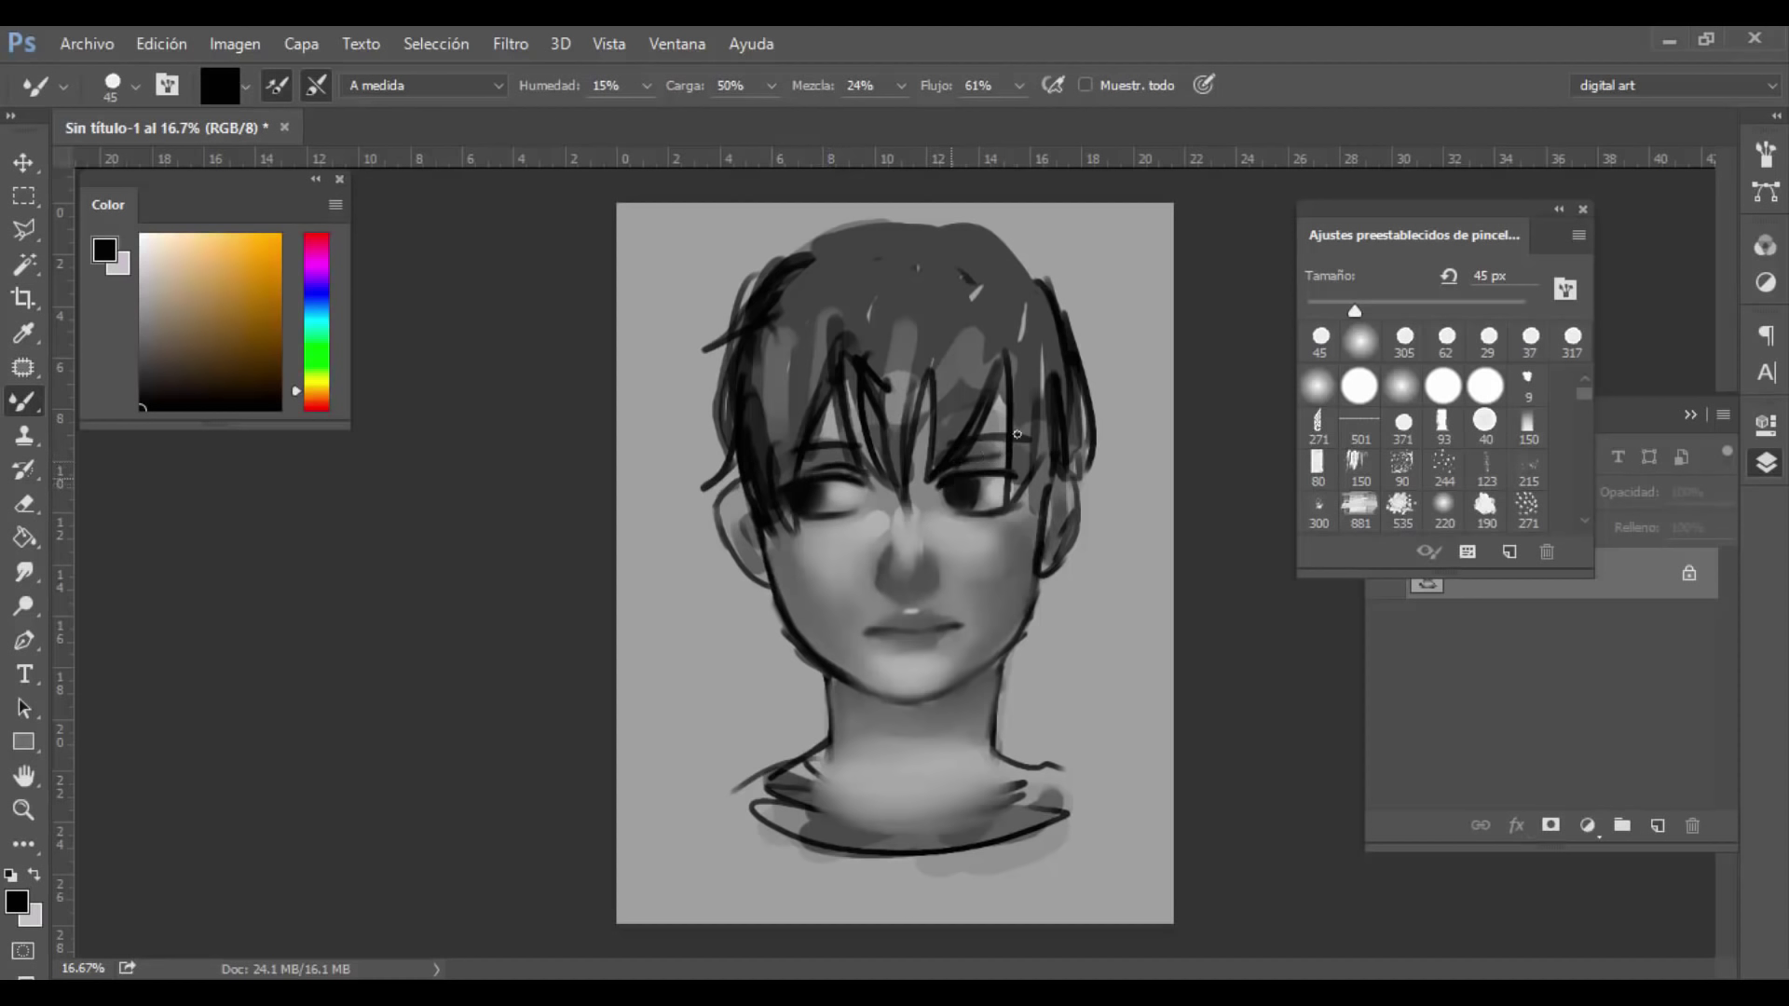
Step: Shade the inside of the ears in black with an 84 px soft brush, and fill the right ear in mid grey with an 85 px hard brush
left_click(1317, 386)
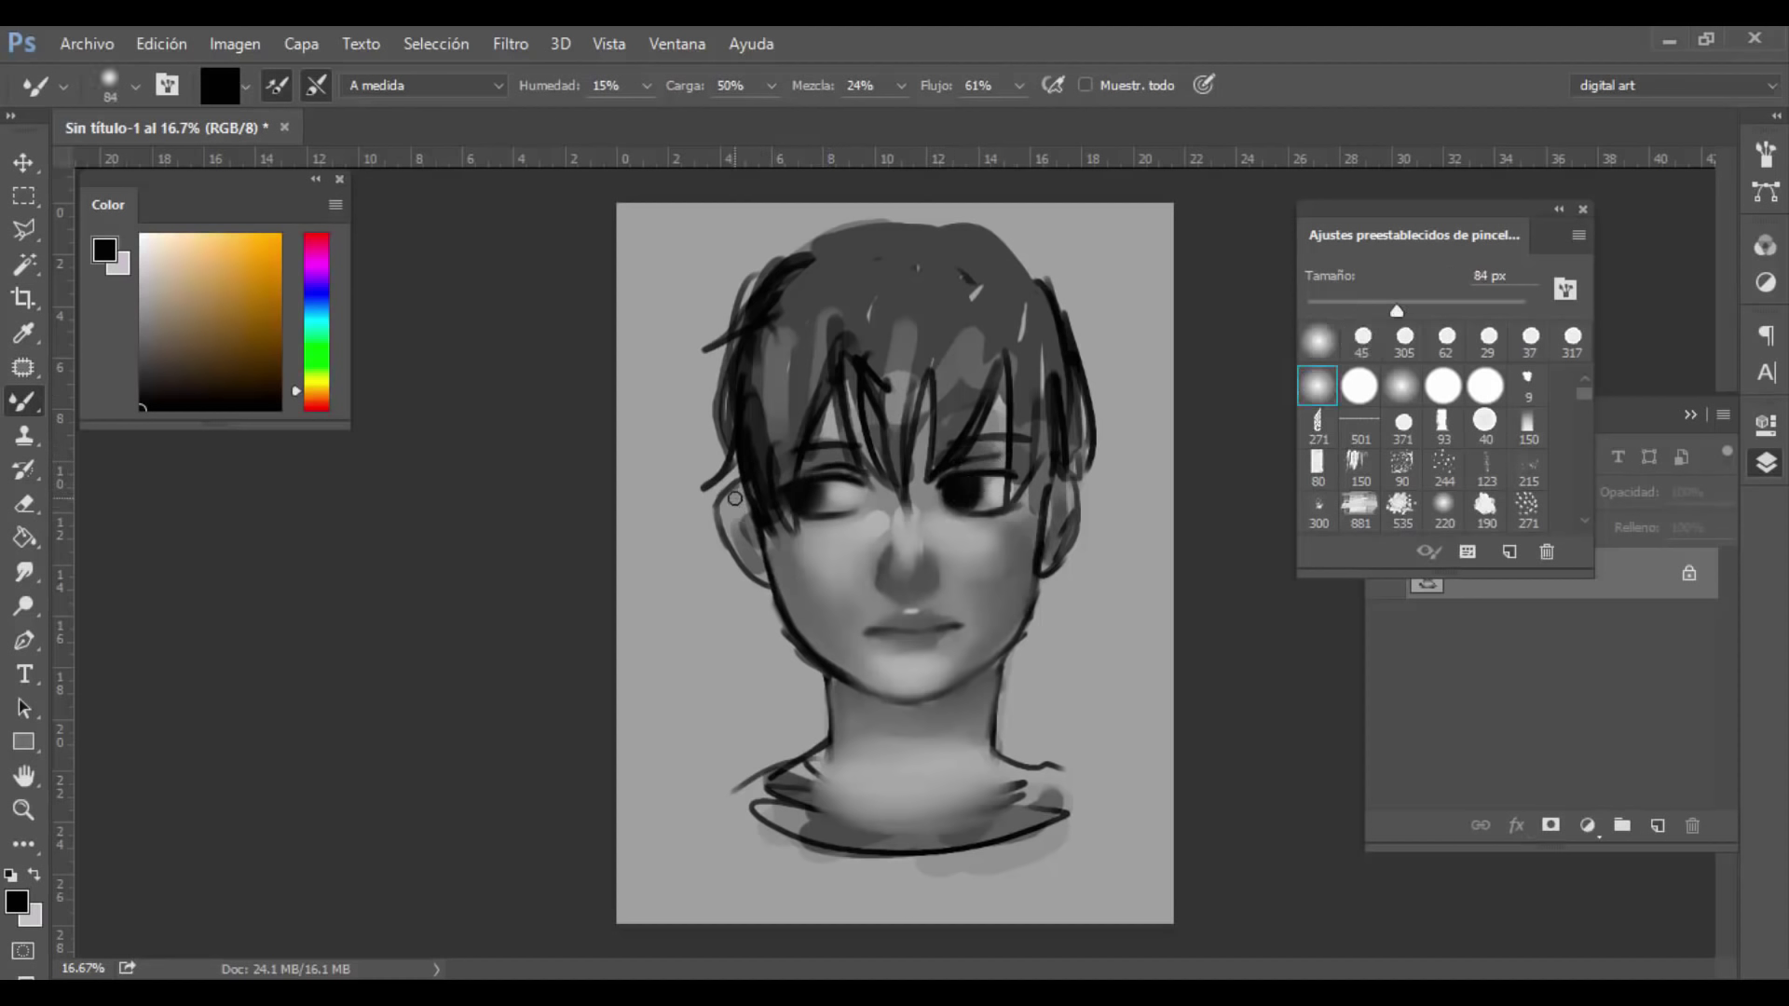
left_click_drag(737, 500, 752, 552)
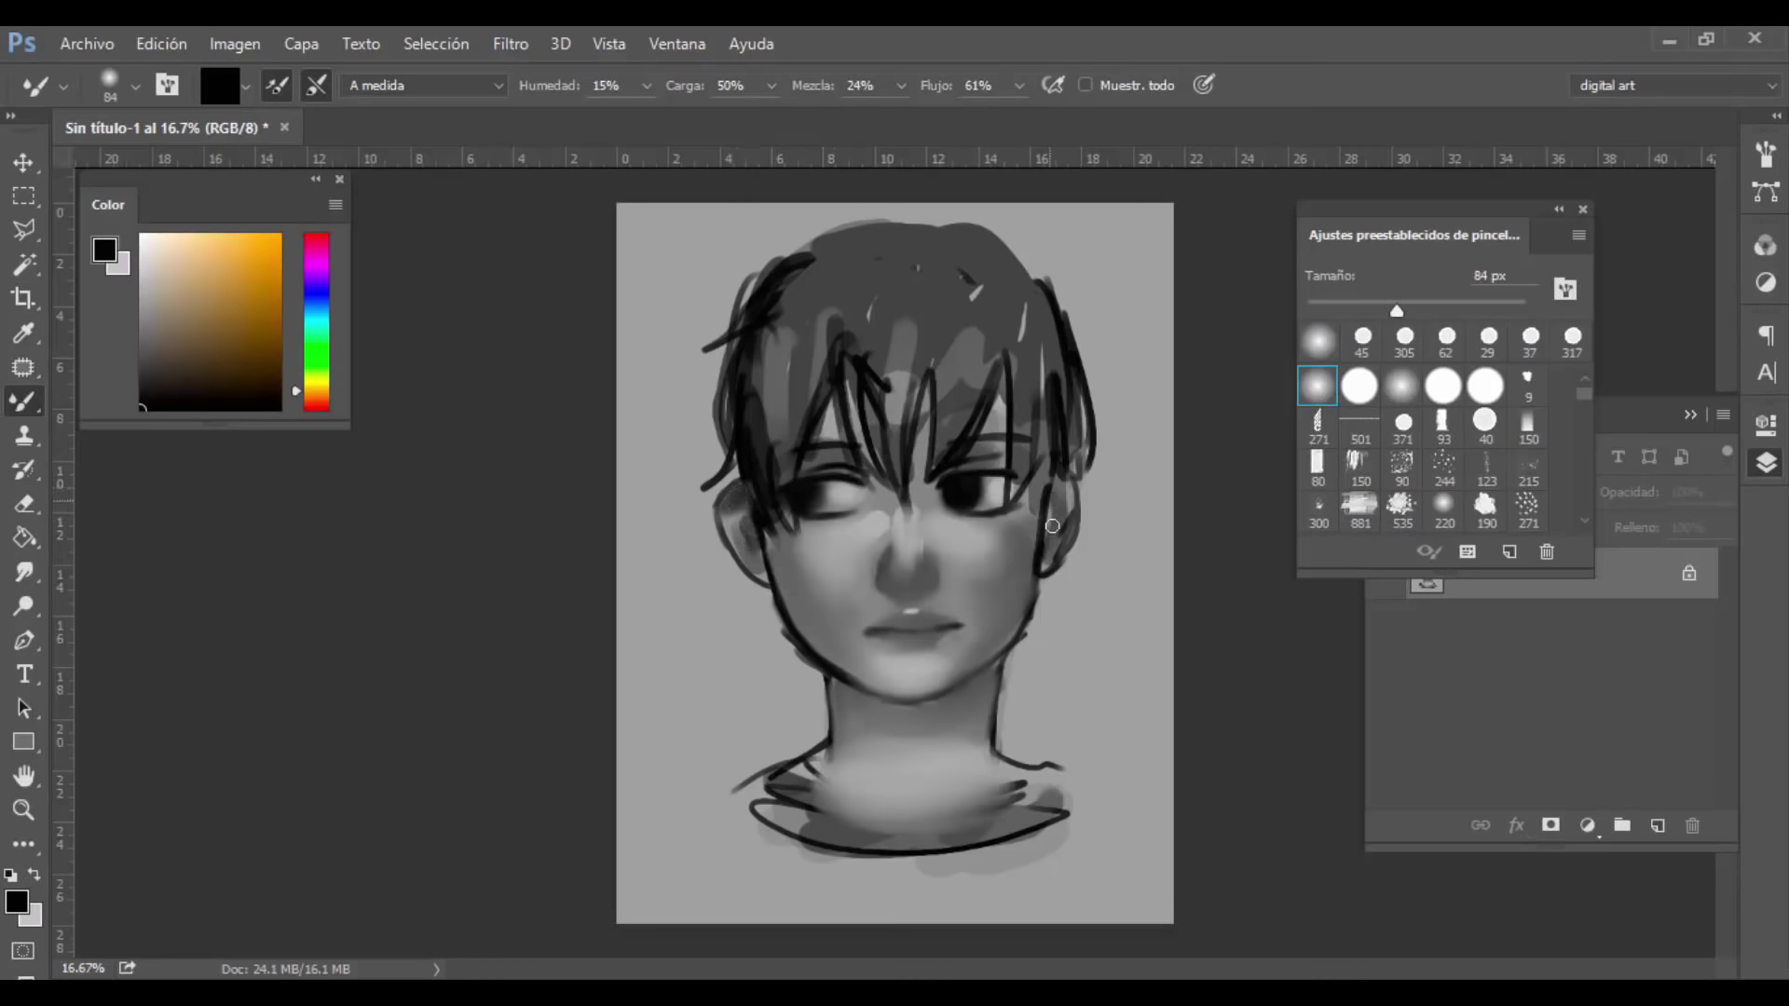
left_click(1402, 424)
left_click(142, 321)
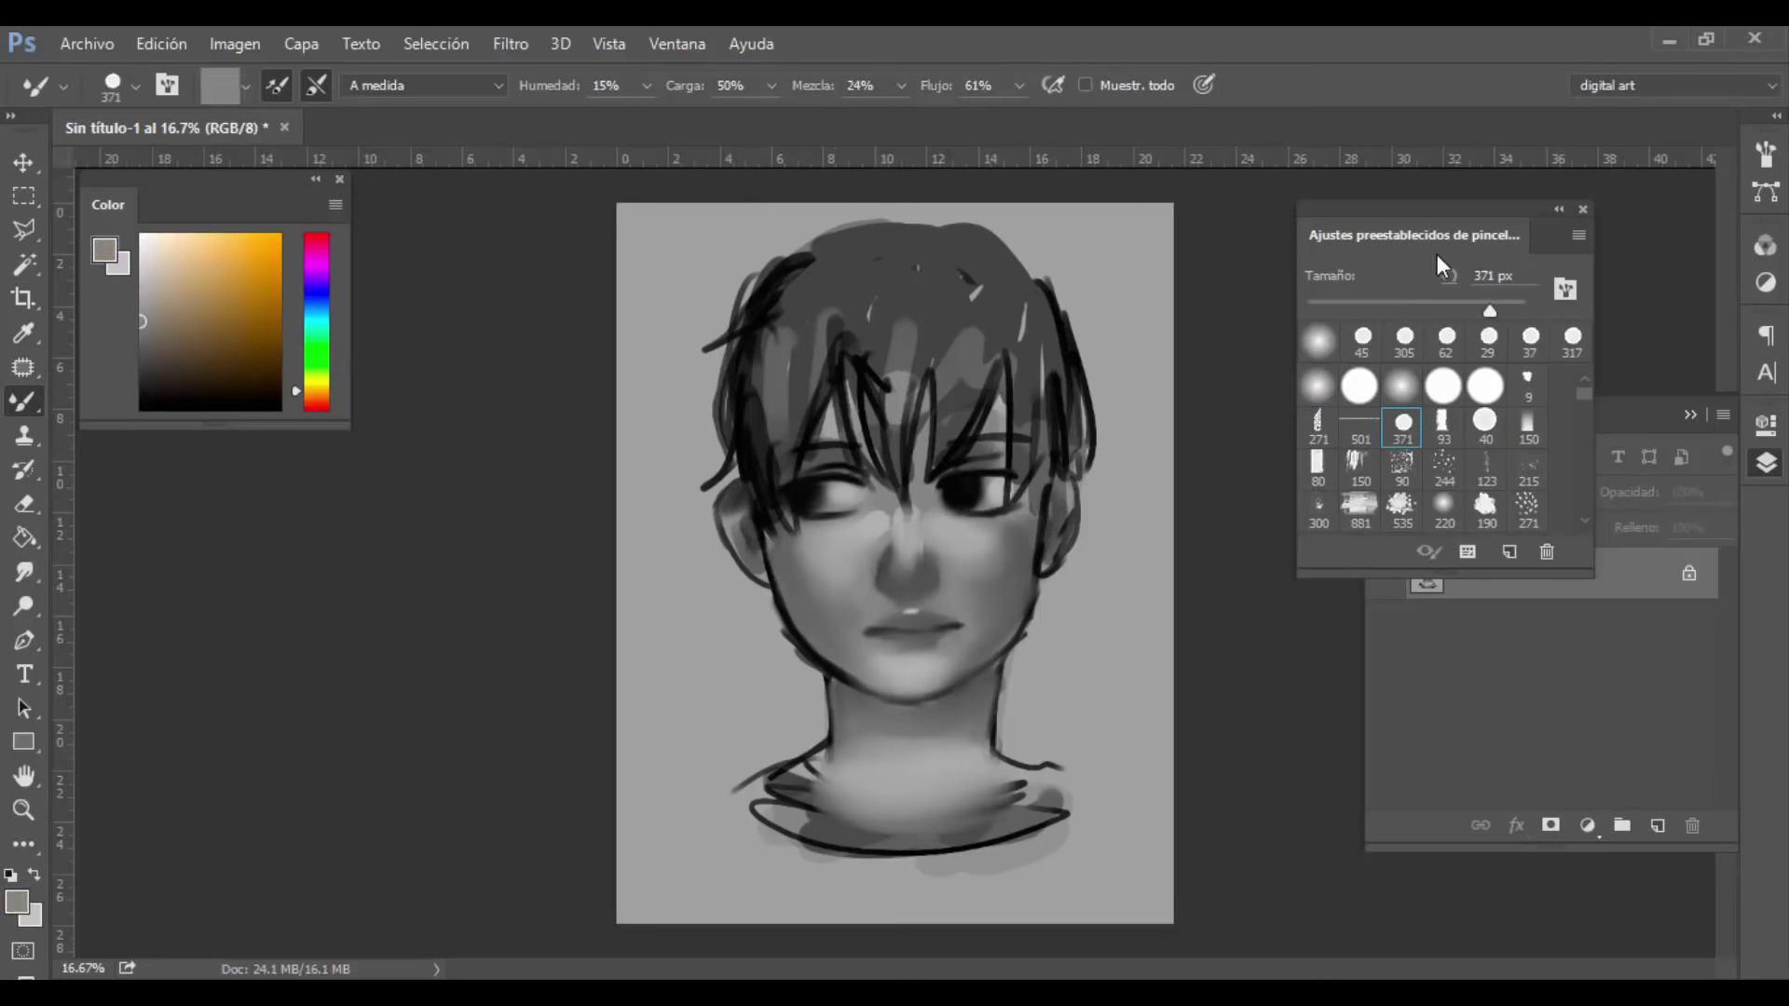
key("bracketleft")
key("bracketleft")
key("bracketleft")
key("bracketleft")
key("bracketleft")
key("bracketleft")
key("bracketleft")
left_click_drag(1069, 508, 1060, 559)
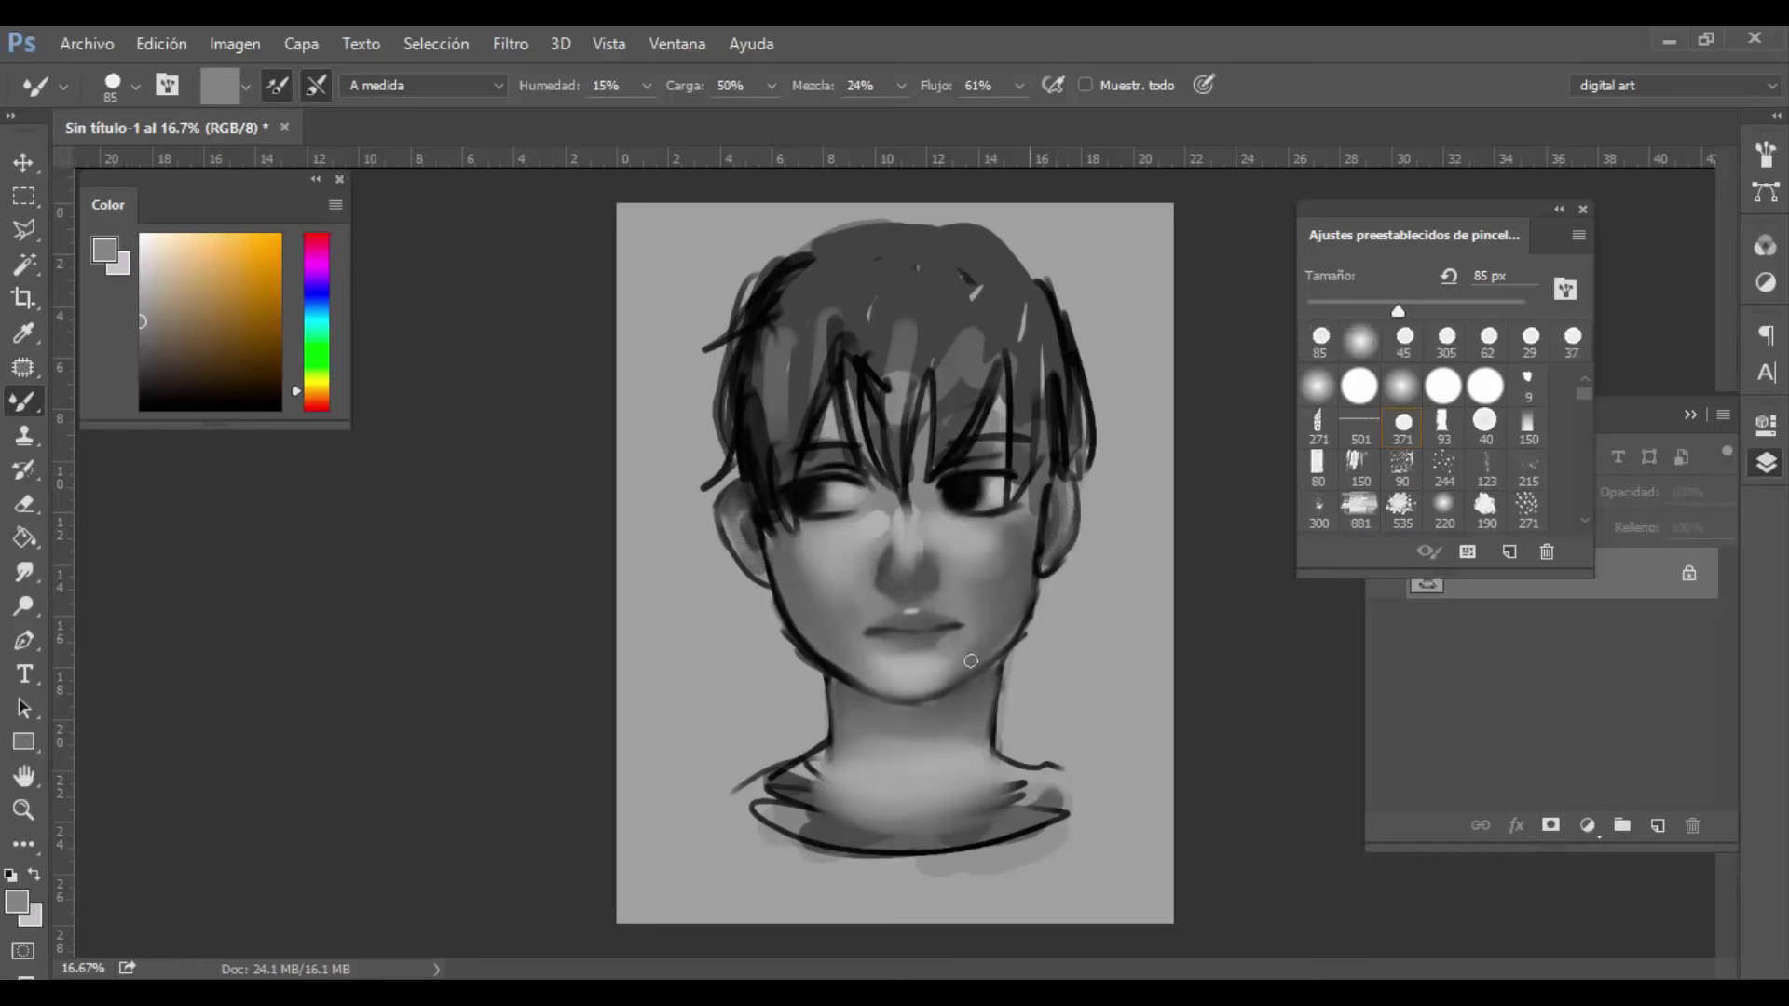
Step: Trim the outer edge of the left jaw outline with the sampled background grey, using the hard Mixer Brush at 85 px
key("e")
left_click(1401, 427)
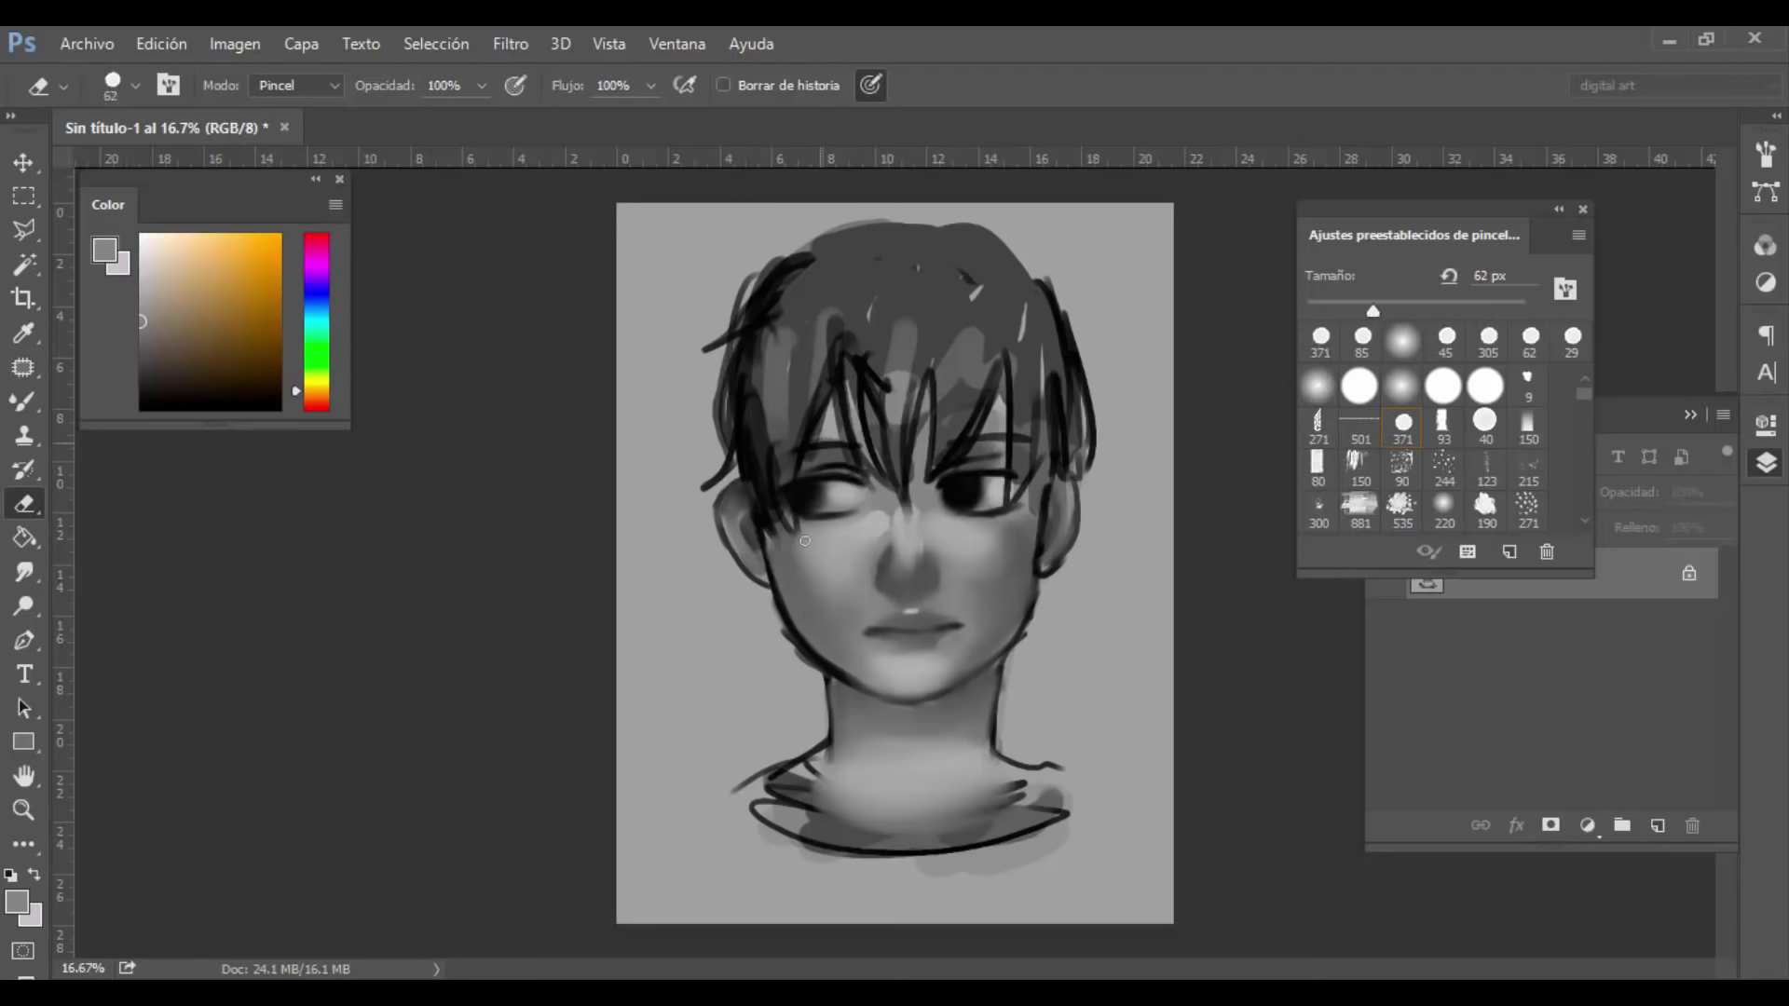
left_click(142, 300)
key("i")
left_click(721, 637)
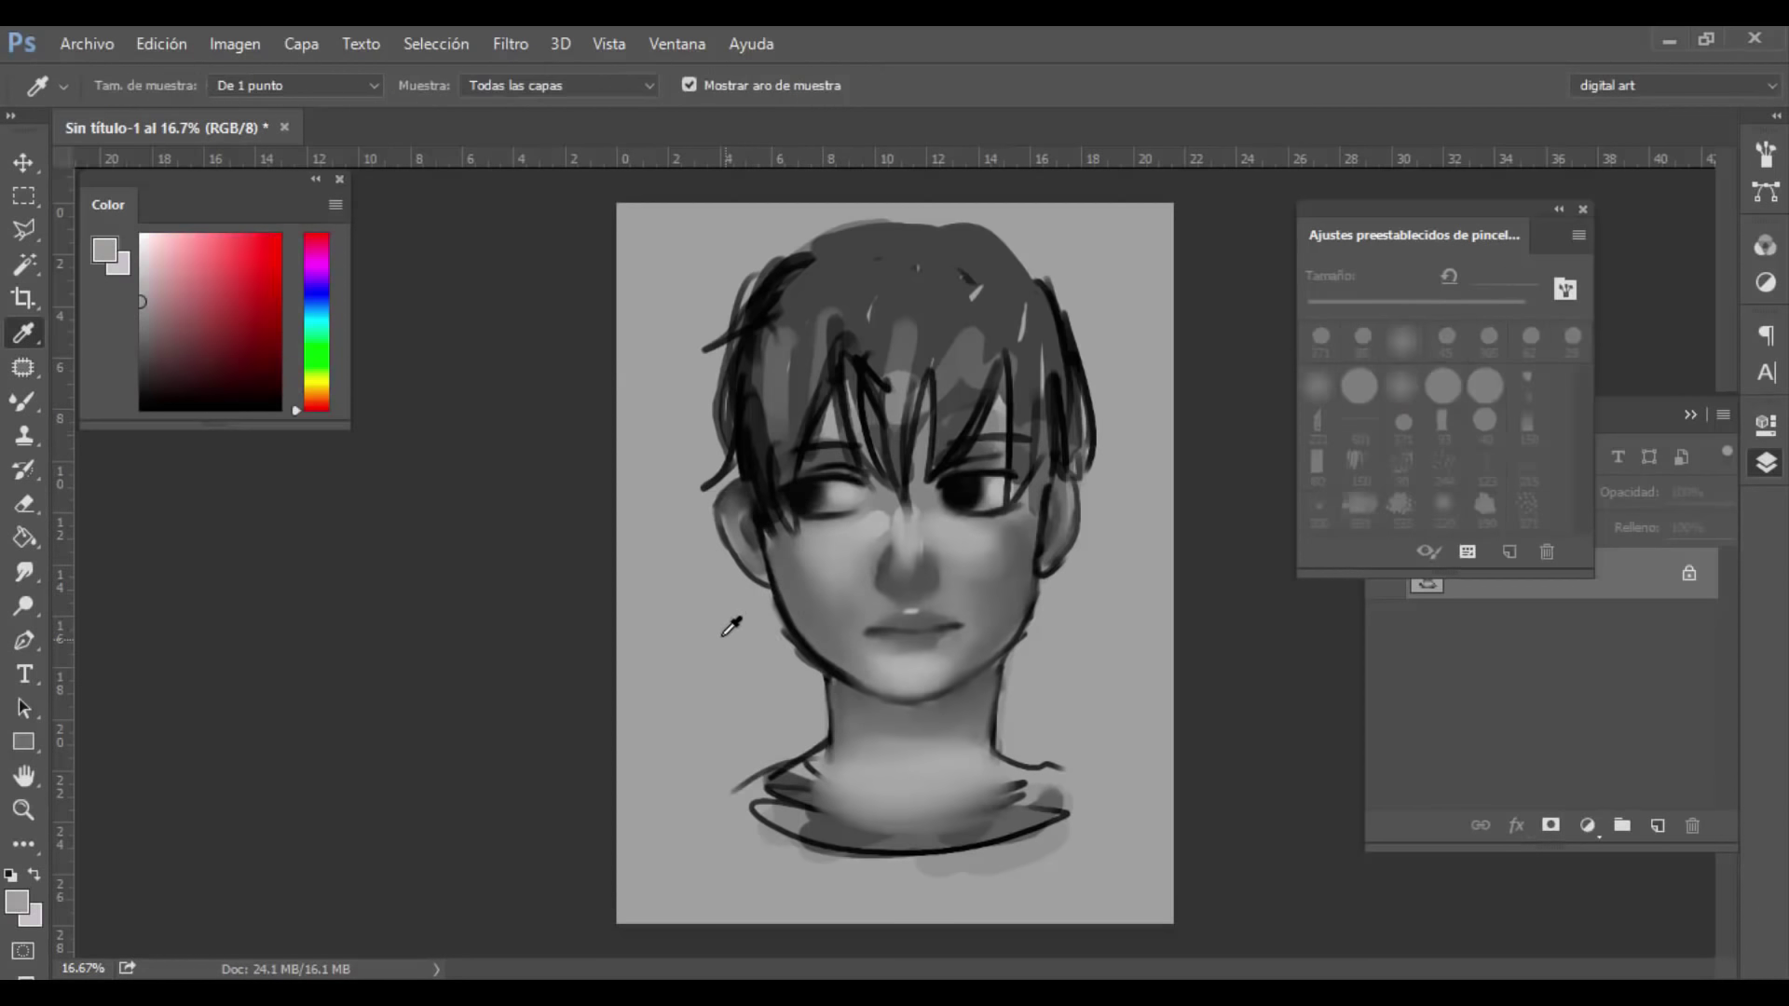
key("b")
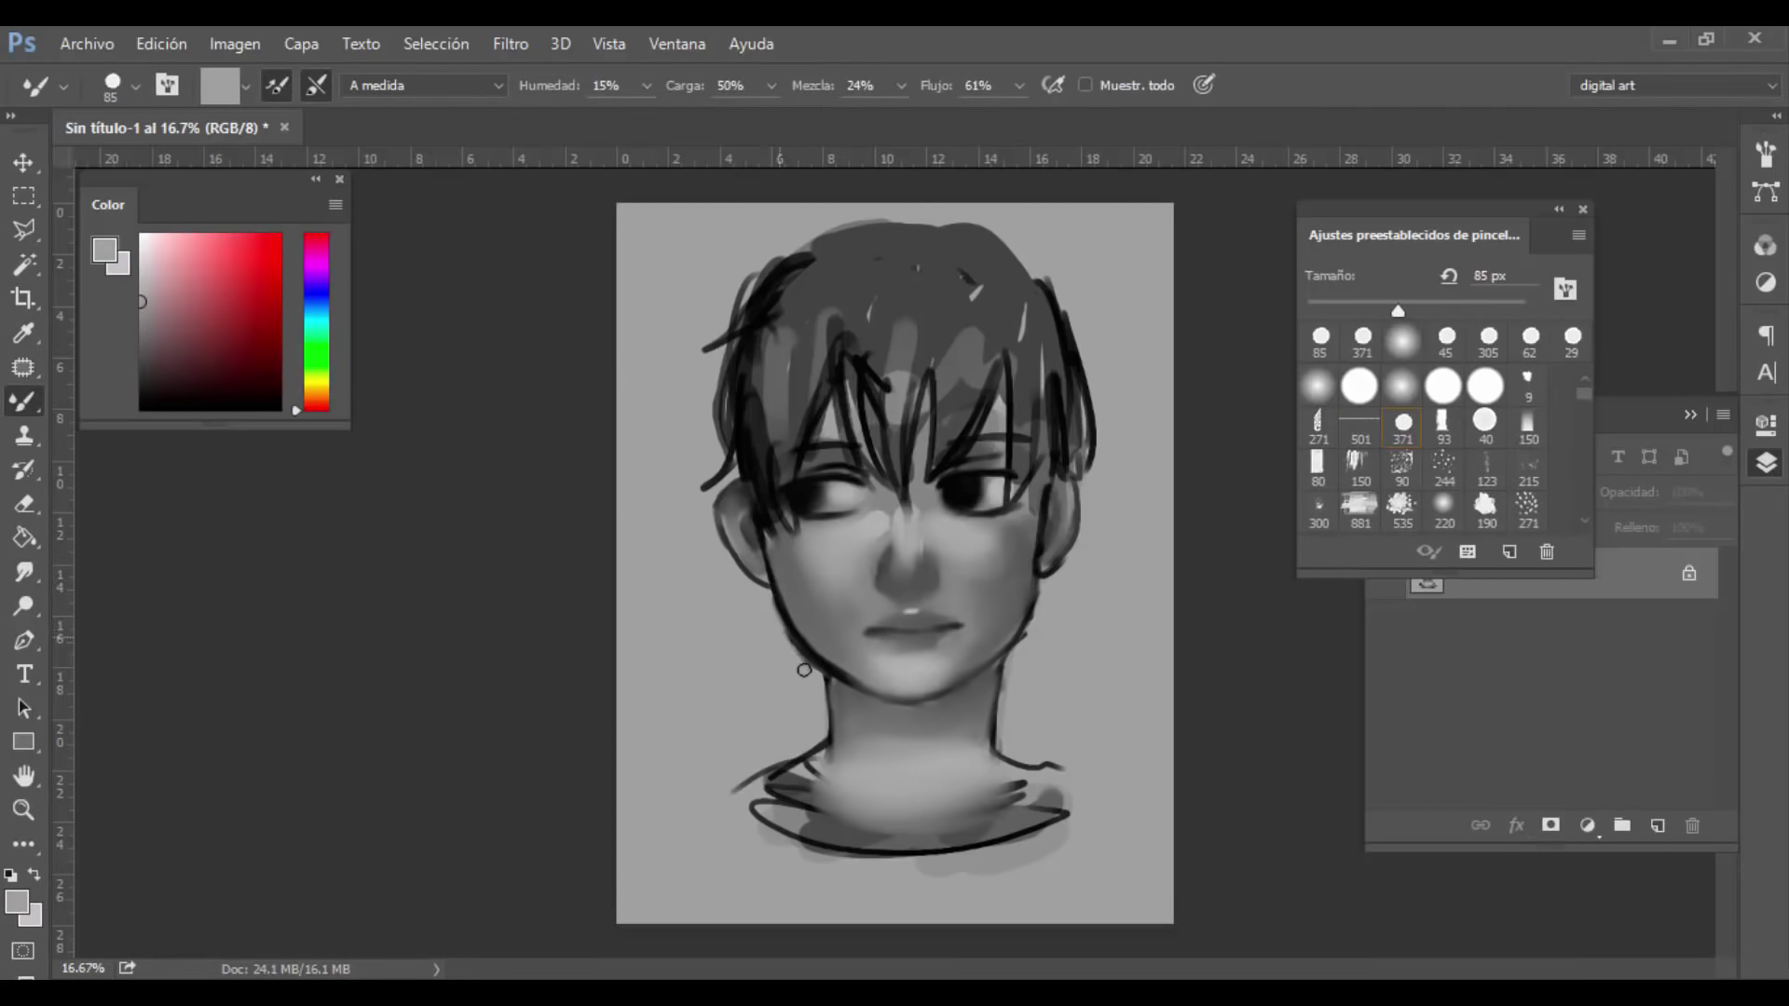
left_click_drag(777, 605, 814, 669)
Step: Paint broad dark grey locks from the crown down through the central fringe with a 180 px hard brush
left_click_drag(159, 354, 140, 387)
left_click(1459, 310)
left_click_drag(877, 293, 906, 475)
left_click(1204, 85)
left_click_drag(855, 327, 859, 459)
left_click_drag(859, 371, 879, 489)
Step: Paint dark grey strands through the left half of the hair and add loose locks past its left outline, at 84 px
left_click(1397, 306)
mouse_move(1017, 363)
left_mouse_down()
mouse_move(1012, 492)
mouse_move(975, 384)
left_mouse_up()
left_click_drag(793, 350, 805, 506)
left_click(1205, 87)
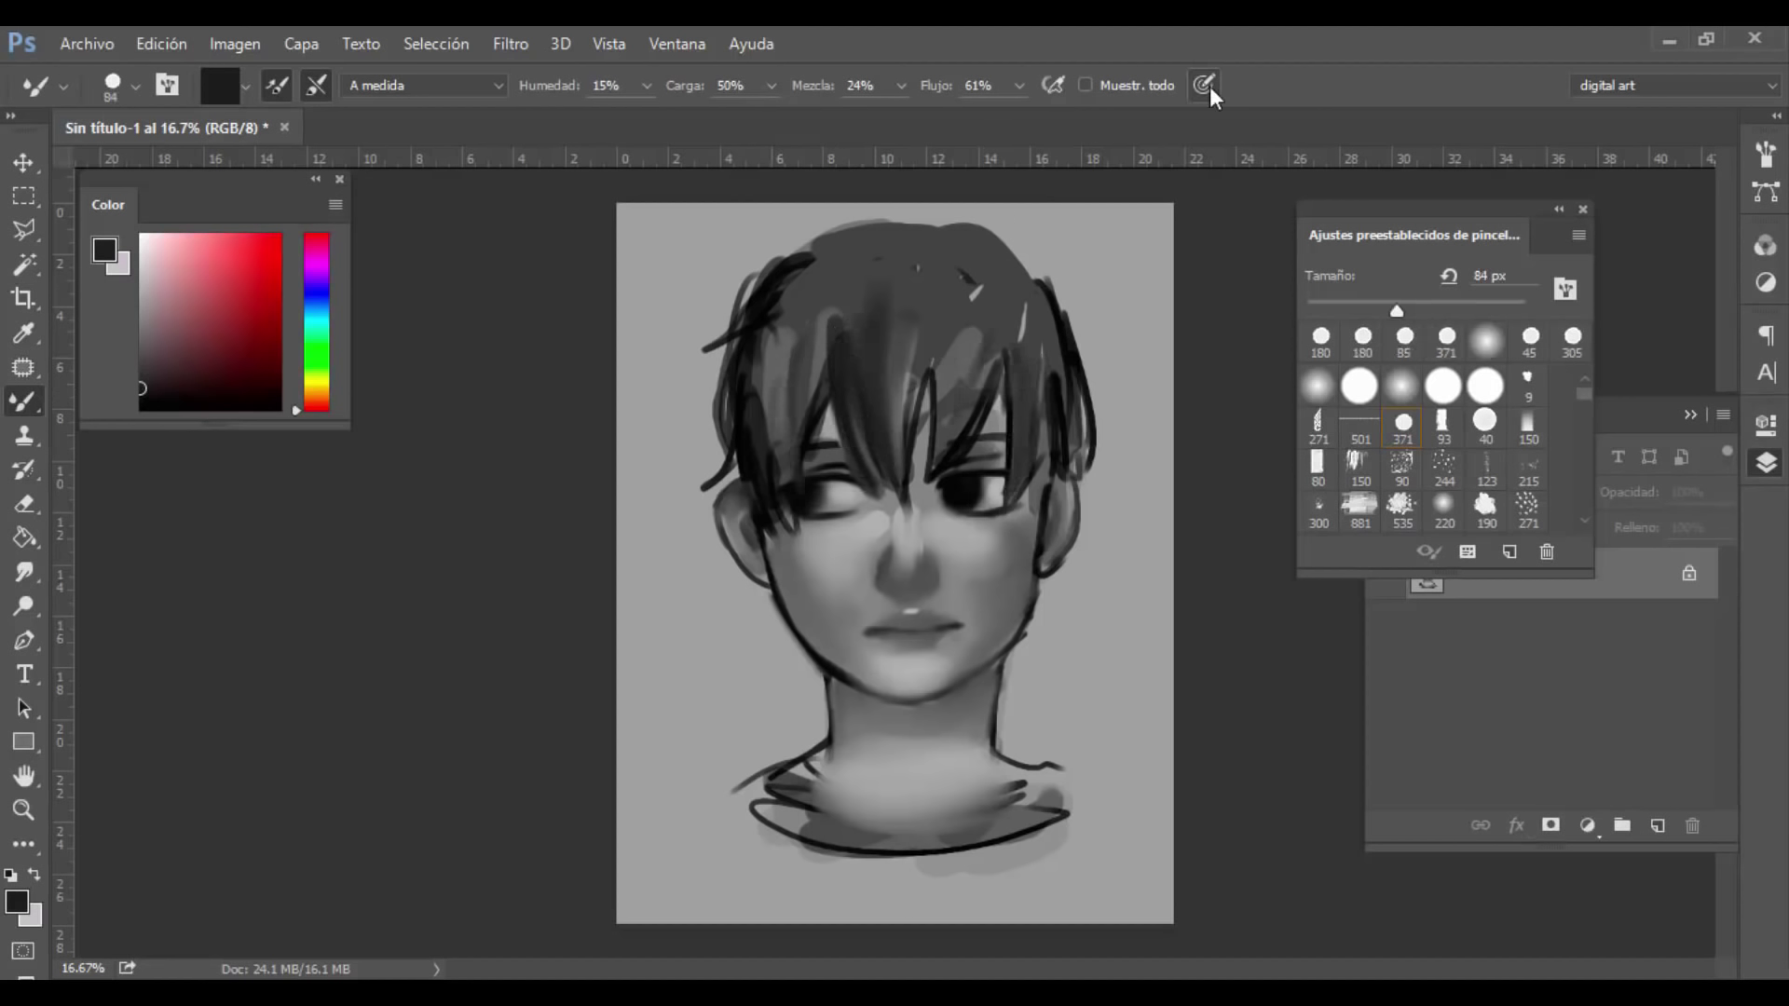
left_click_drag(825, 324, 783, 419)
left_click_drag(776, 341, 764, 410)
left_click_drag(716, 469, 697, 492)
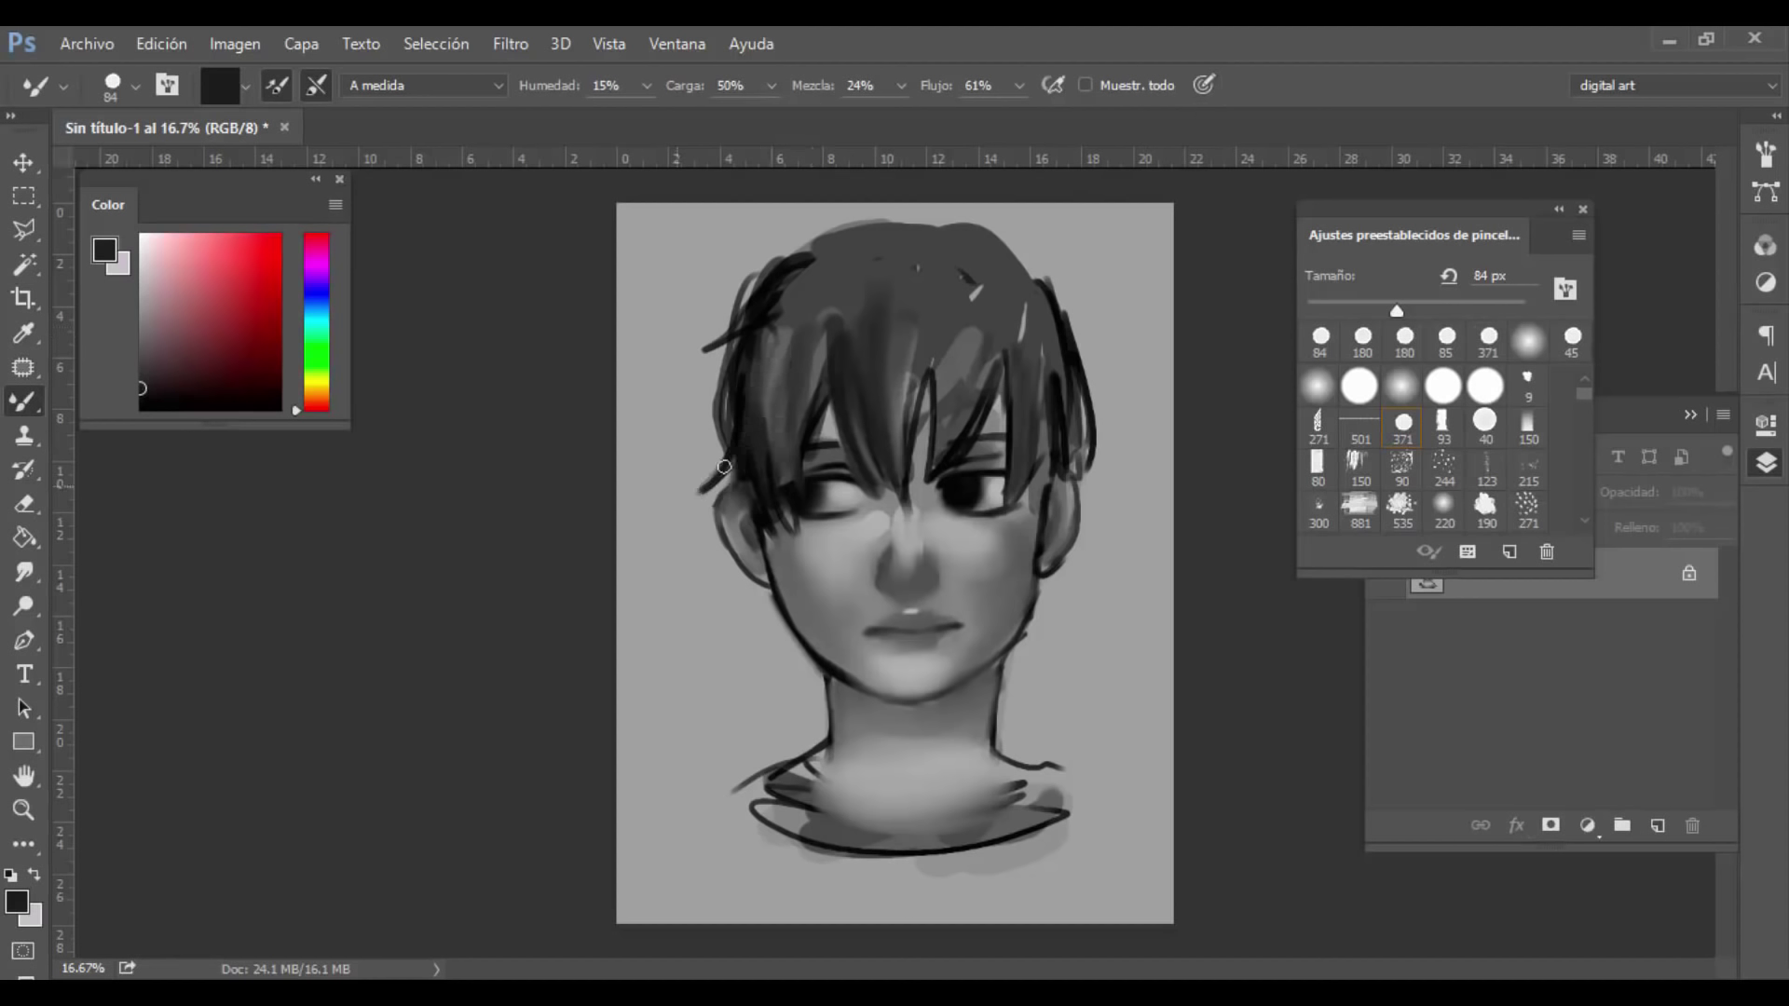
left_click_drag(751, 400, 761, 437)
mouse_move(807, 280)
left_mouse_down()
mouse_move(773, 392)
mouse_move(757, 321)
mouse_move(678, 402)
left_mouse_up()
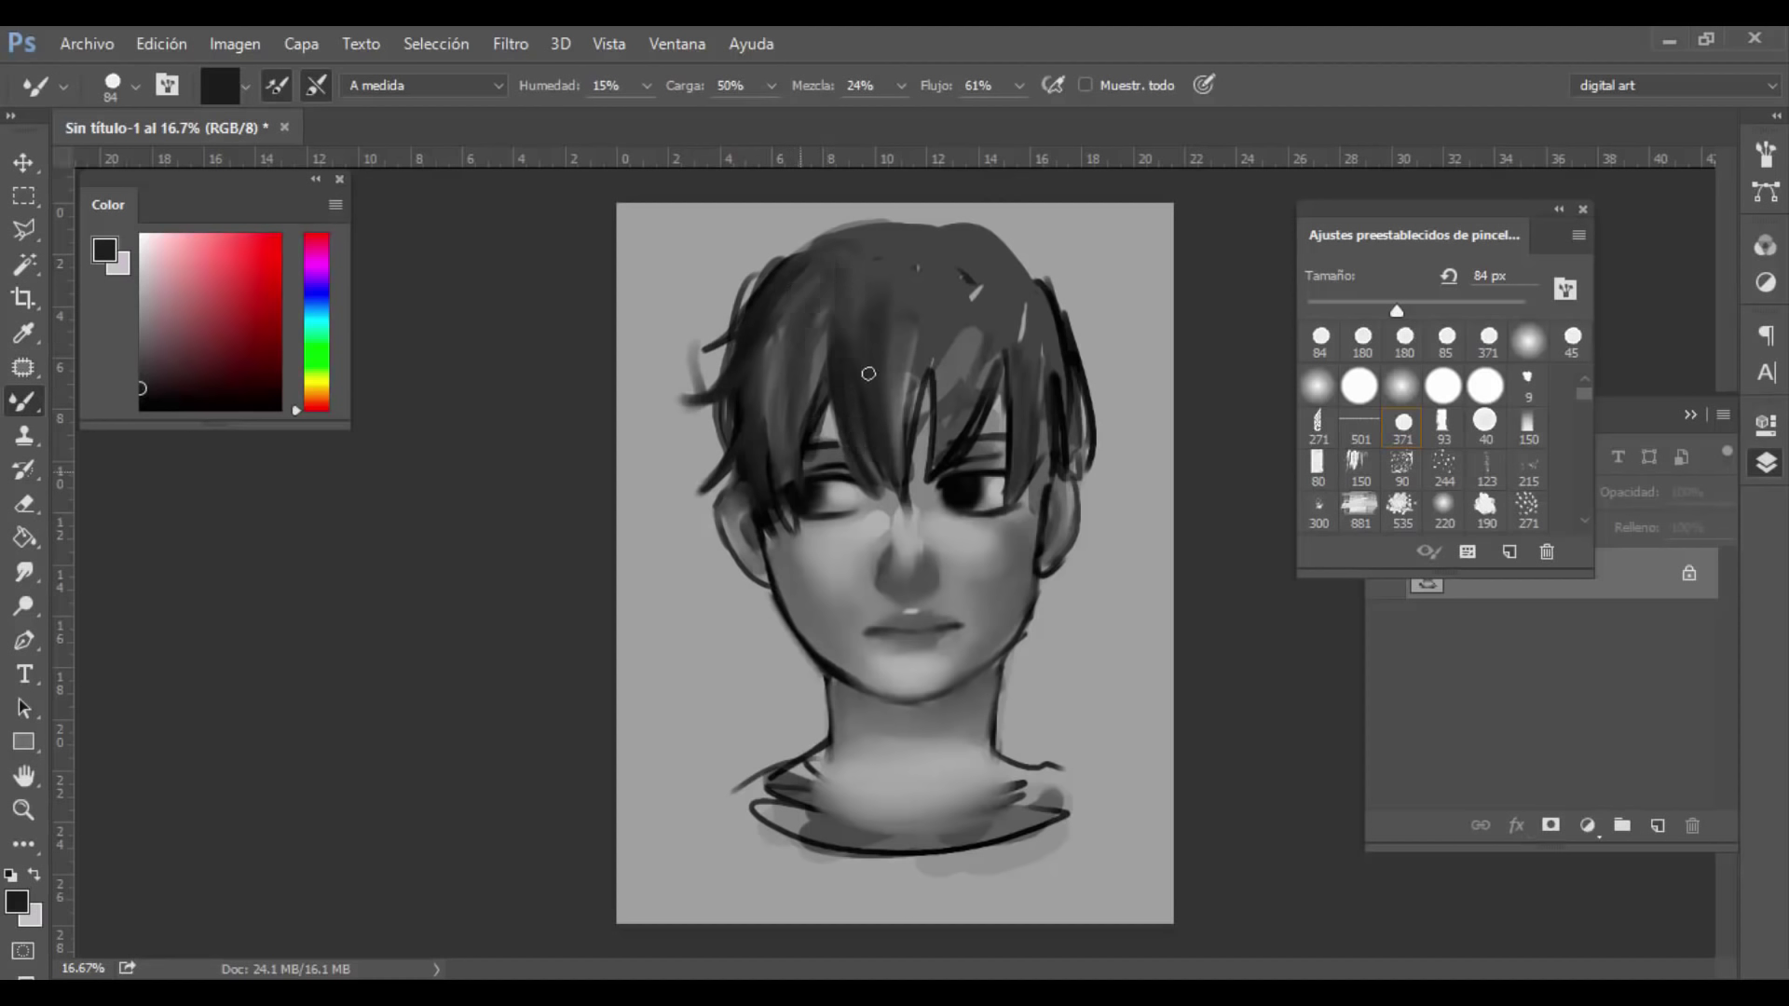
Step: Paint the fringe tips over the forehead and fill the right side of the hair with dark grey strands at 84 and 94 px
left_click_drag(800, 465, 793, 527)
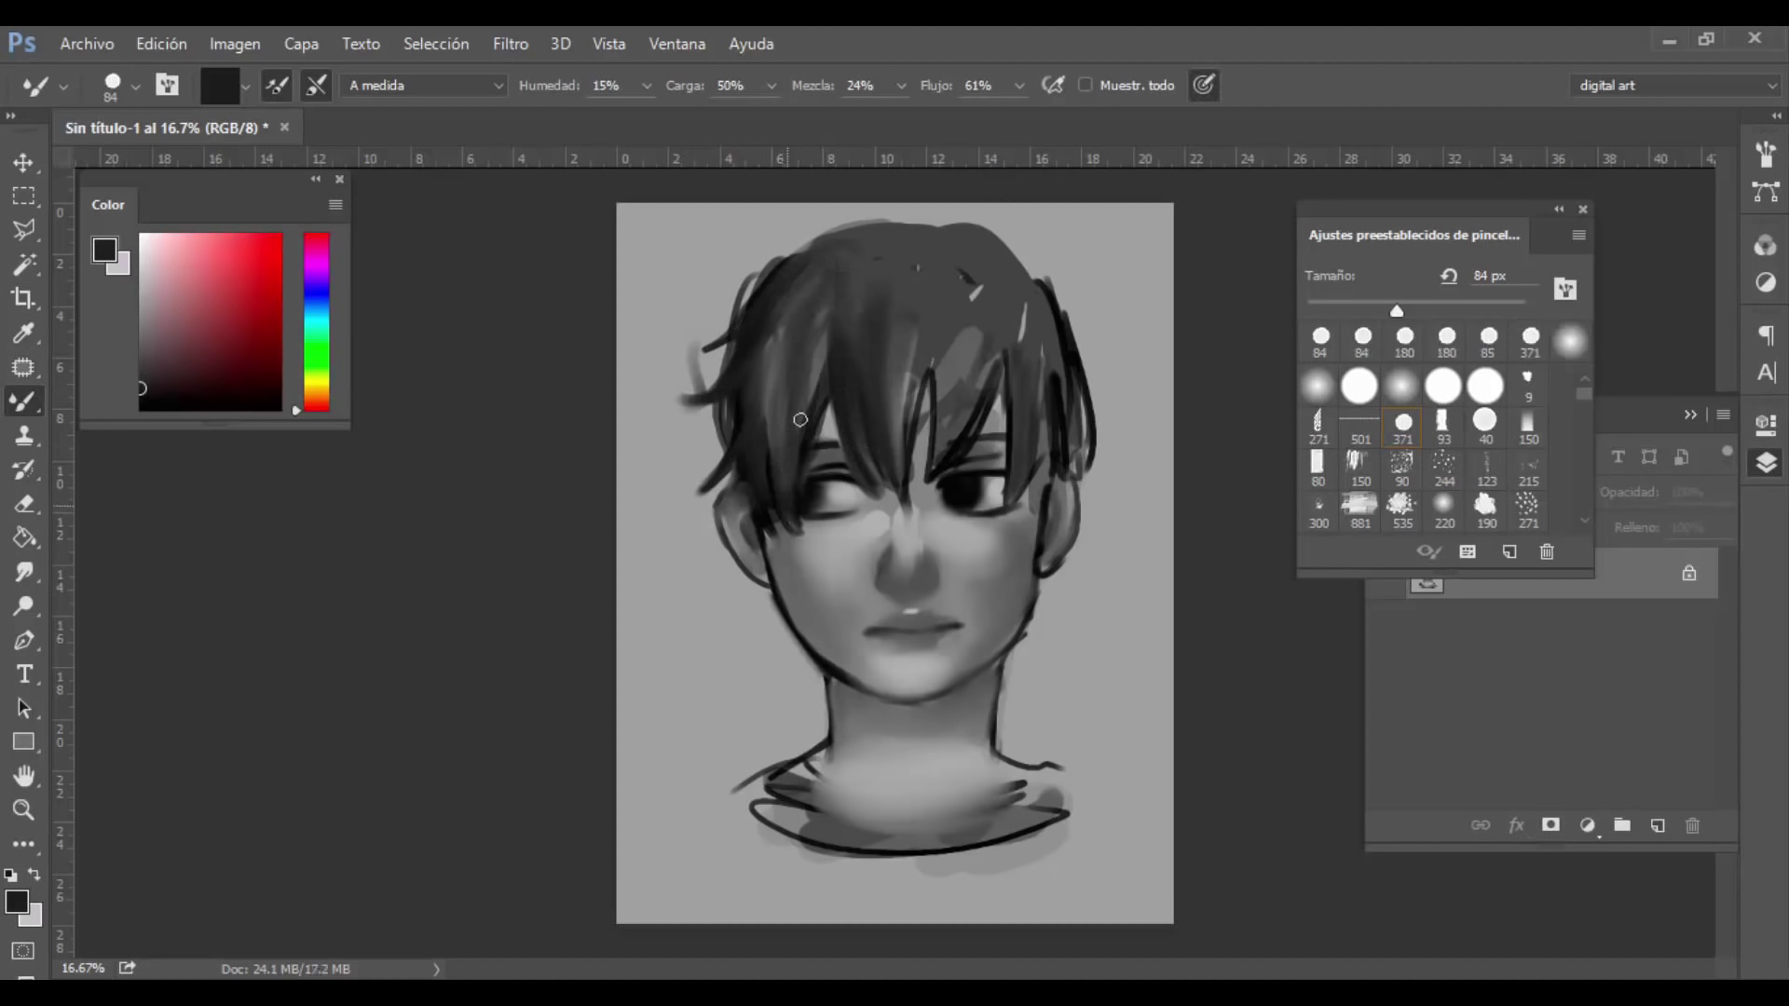
left_click_drag(838, 416, 882, 495)
left_click_drag(931, 426, 911, 486)
mouse_move(932, 369)
left_mouse_down()
mouse_move(913, 499)
mouse_move(952, 467)
left_mouse_up()
mouse_move(1007, 343)
left_mouse_down()
mouse_move(975, 441)
mouse_move(992, 428)
mouse_move(916, 473)
mouse_move(1025, 346)
mouse_move(1006, 499)
mouse_move(1054, 383)
mouse_move(1032, 445)
mouse_move(1048, 508)
mouse_move(1085, 429)
mouse_move(1081, 477)
left_mouse_up()
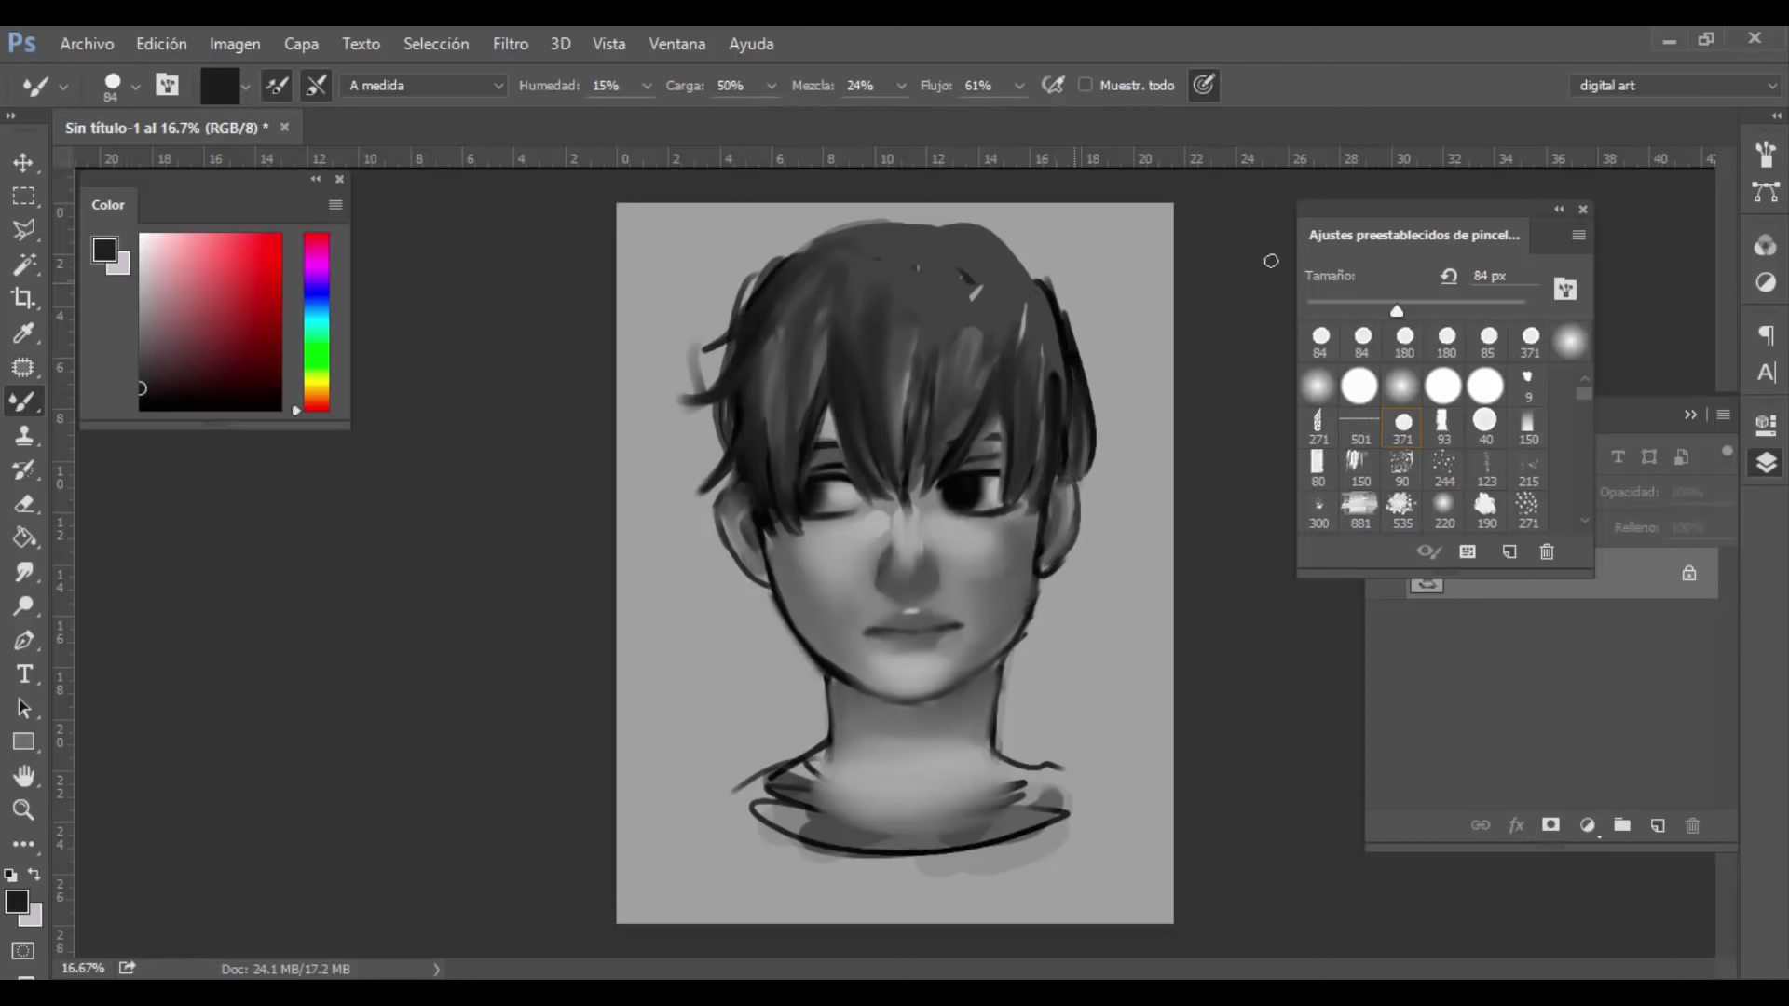
mouse_move(869, 266)
left_mouse_down()
mouse_move(765, 294)
mouse_move(1009, 255)
mouse_move(1075, 363)
mouse_move(1034, 269)
mouse_move(1075, 451)
mouse_move(1067, 506)
left_mouse_up()
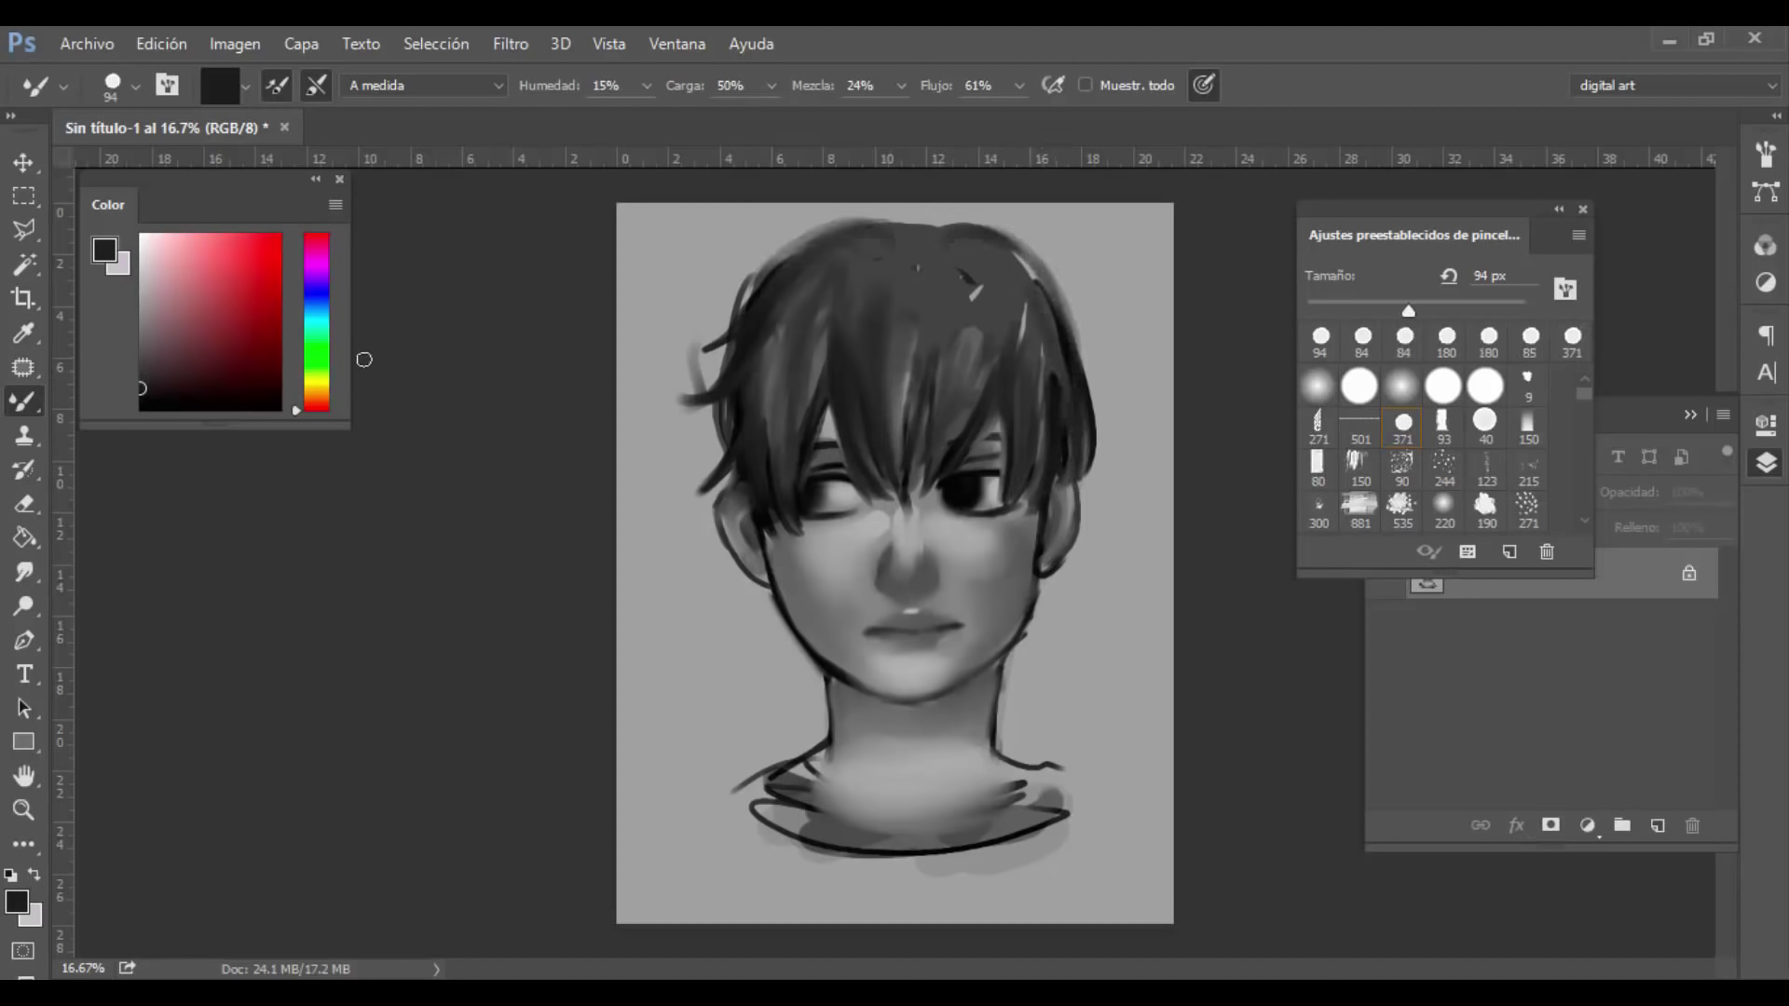
Step: Lay lighter mid-grey strands over the crown and the right part of the fringe with a 202 px brush
left_click(142, 338)
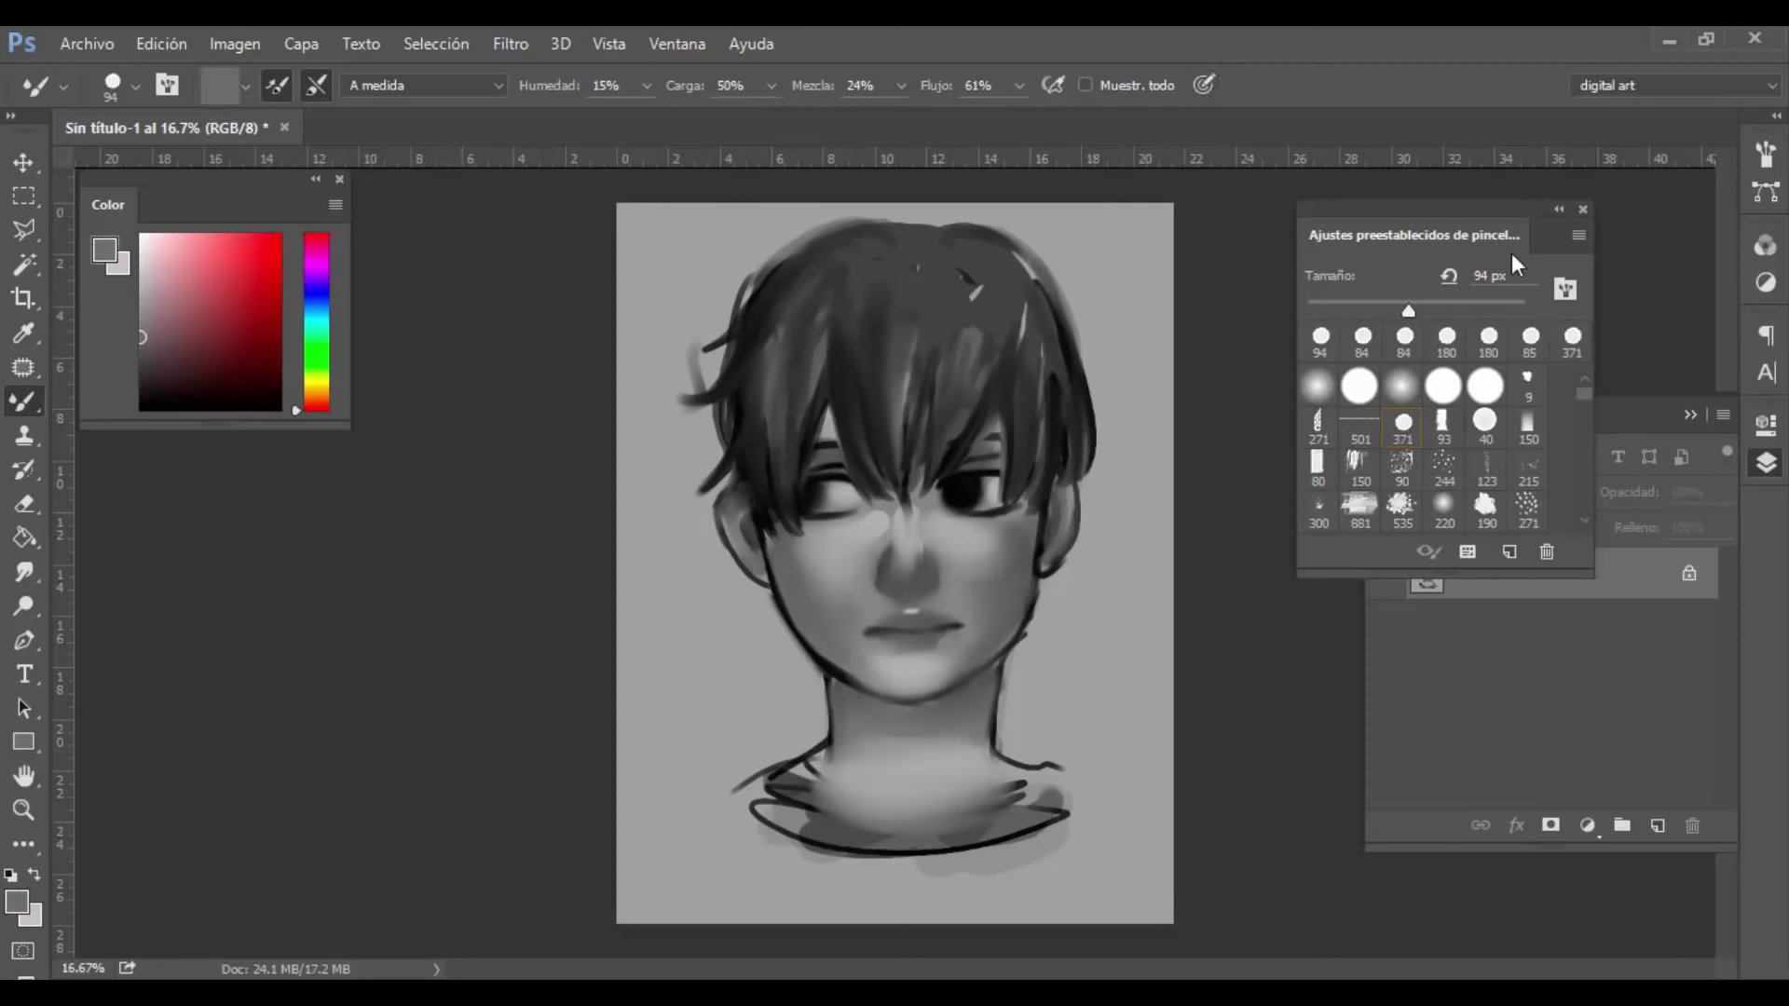
left_click(1472, 307)
mouse_move(942, 291)
left_mouse_down()
mouse_move(963, 358)
mouse_move(902, 405)
mouse_move(857, 392)
mouse_move(836, 287)
mouse_move(850, 291)
mouse_move(805, 401)
mouse_move(937, 394)
mouse_move(933, 312)
mouse_move(978, 320)
mouse_move(1045, 475)
mouse_move(1019, 289)
mouse_move(916, 257)
mouse_move(847, 324)
mouse_move(929, 375)
mouse_move(934, 427)
left_mouse_up()
Step: Draw black strands from the parting down through the fringe and along the right edge of the hair at 91 px
left_click(158, 409)
mouse_move(904, 253)
left_mouse_down()
mouse_move(939, 335)
mouse_move(900, 419)
left_mouse_up()
mouse_move(923, 261)
left_mouse_down()
mouse_move(828, 458)
mouse_move(950, 276)
mouse_move(1024, 339)
mouse_move(1002, 445)
mouse_move(971, 276)
mouse_move(984, 246)
mouse_move(1045, 481)
mouse_move(1069, 299)
mouse_move(1109, 312)
mouse_move(1094, 426)
left_mouse_up()
left_click(1205, 85)
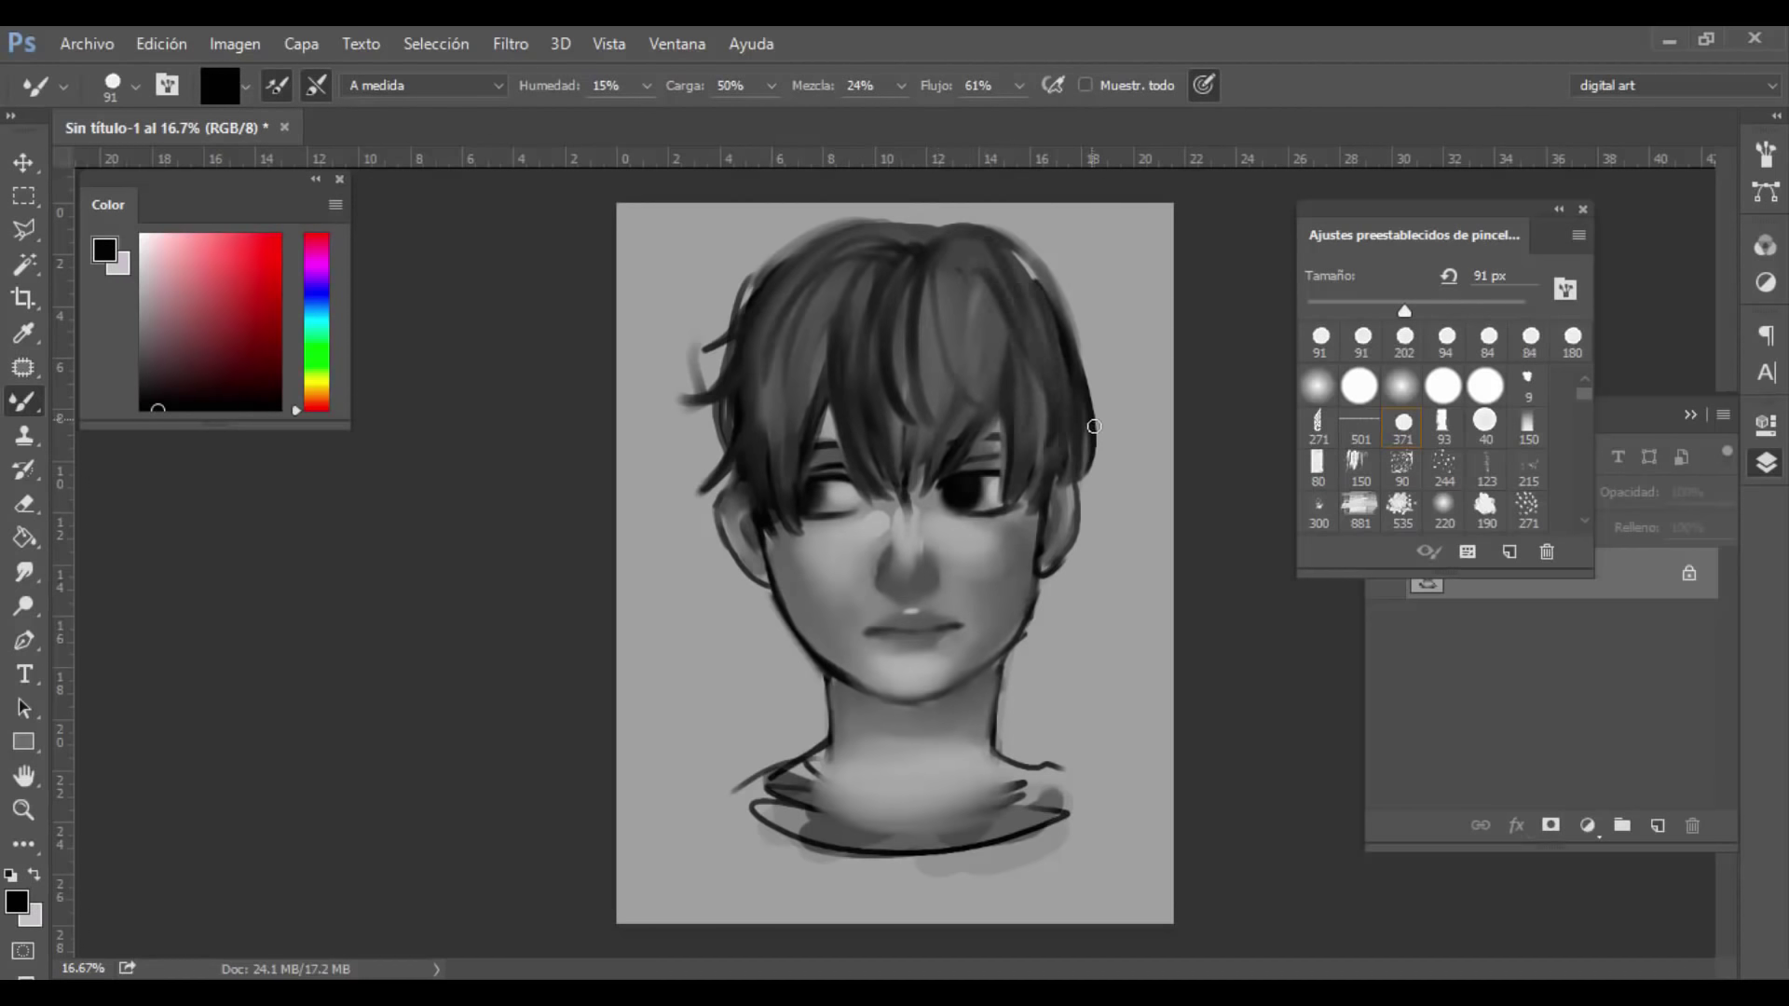
Step: Deepen the shadow around the upper lid of the left eye in near-black with a 123 px soft brush
left_click(1317, 386)
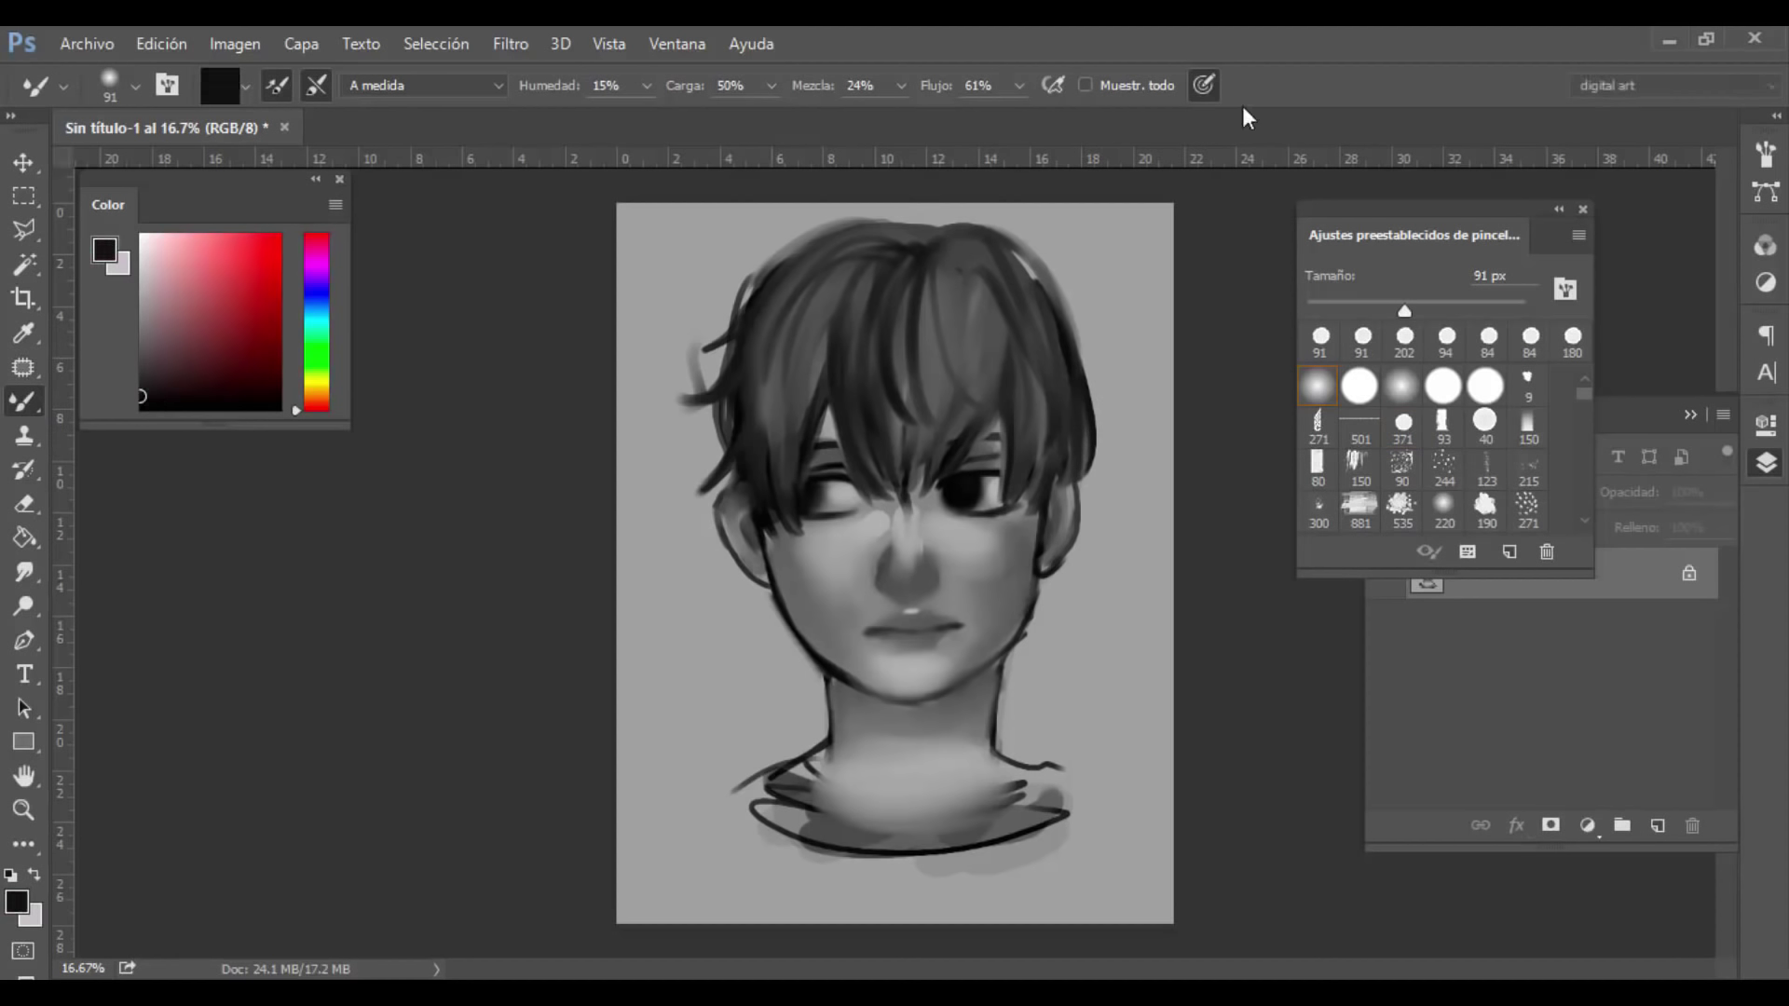
left_click_drag(1404, 311, 1427, 311)
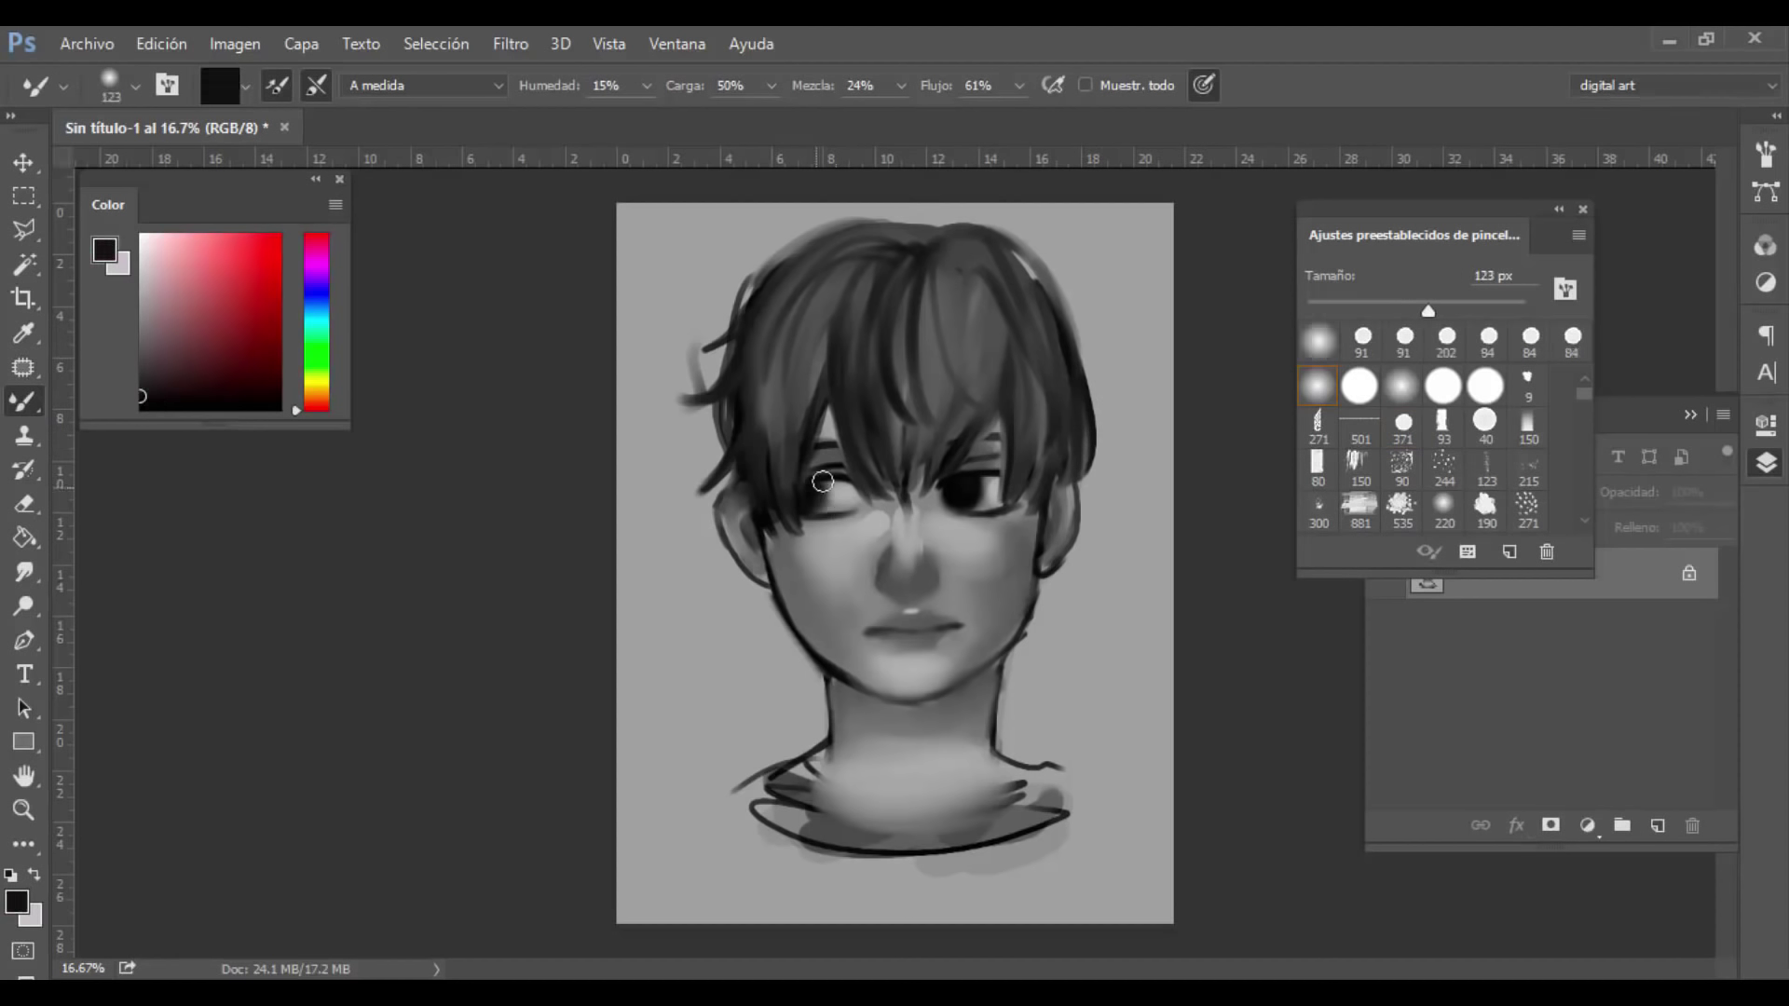
left_click(1363, 309)
Step: Blend the bridge of the nose between the eyes with a sampled light grey, using the hard brush at 154 px
left_click(142, 303)
left_click(1403, 425)
left_click(914, 531, "alt")
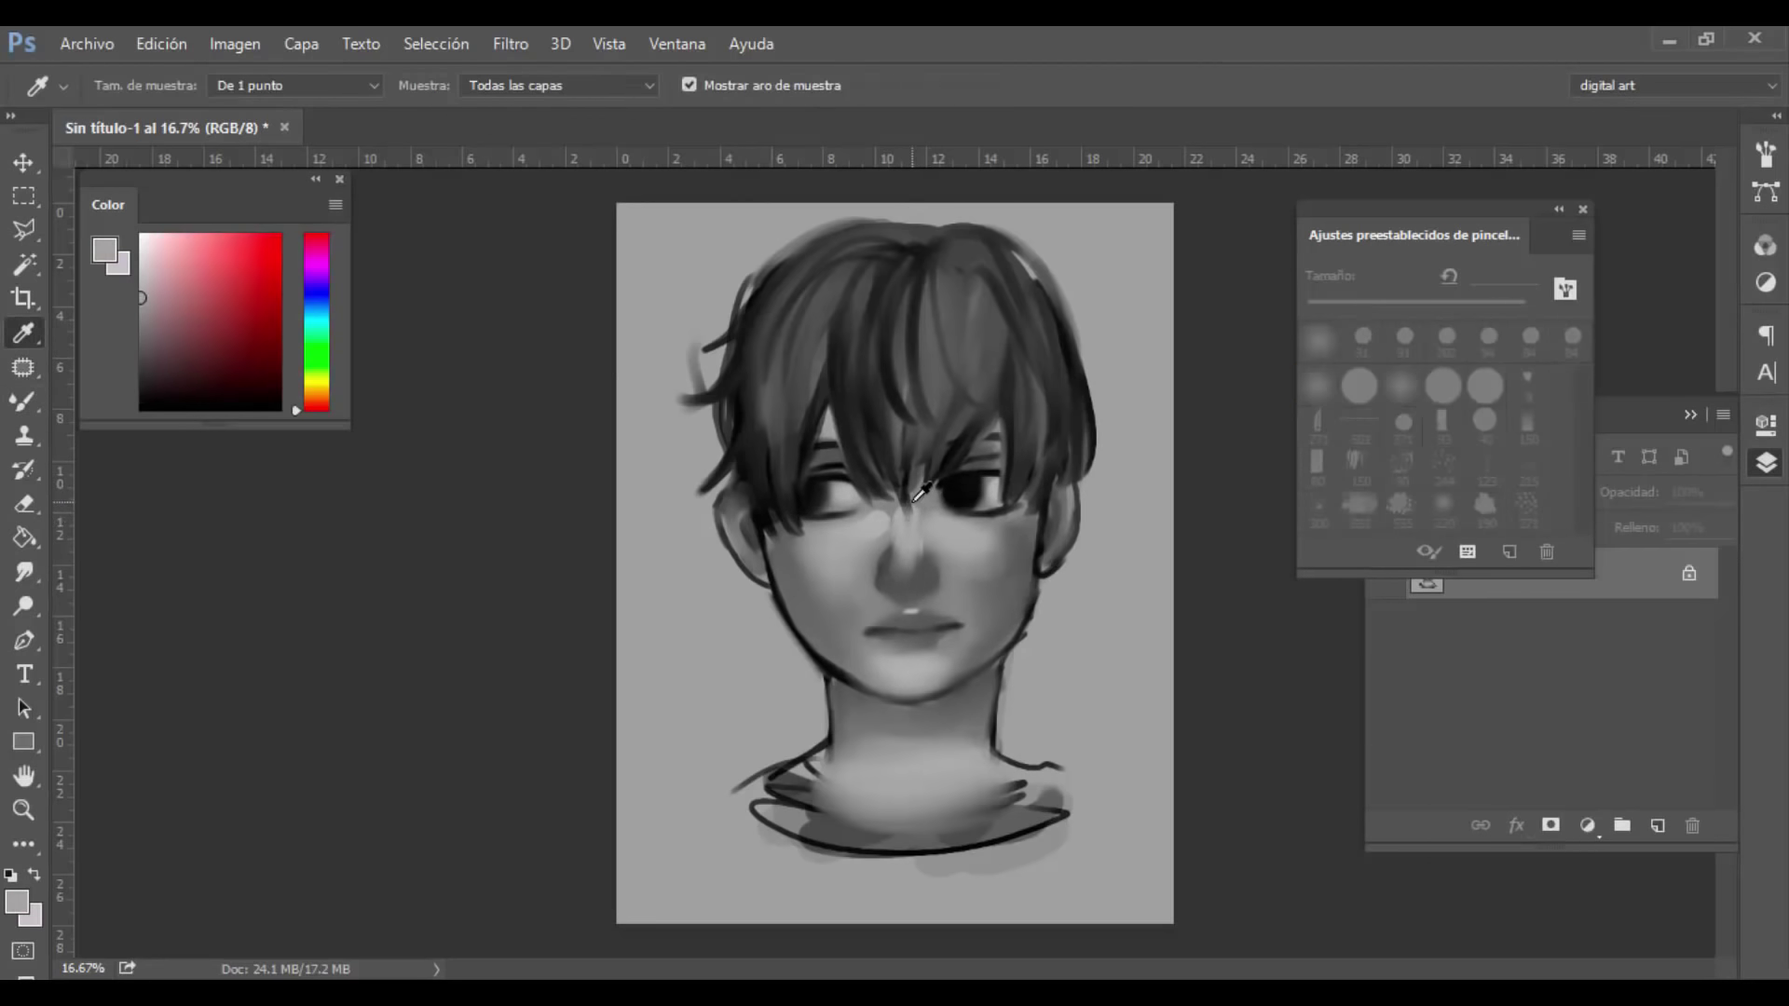
key("[")
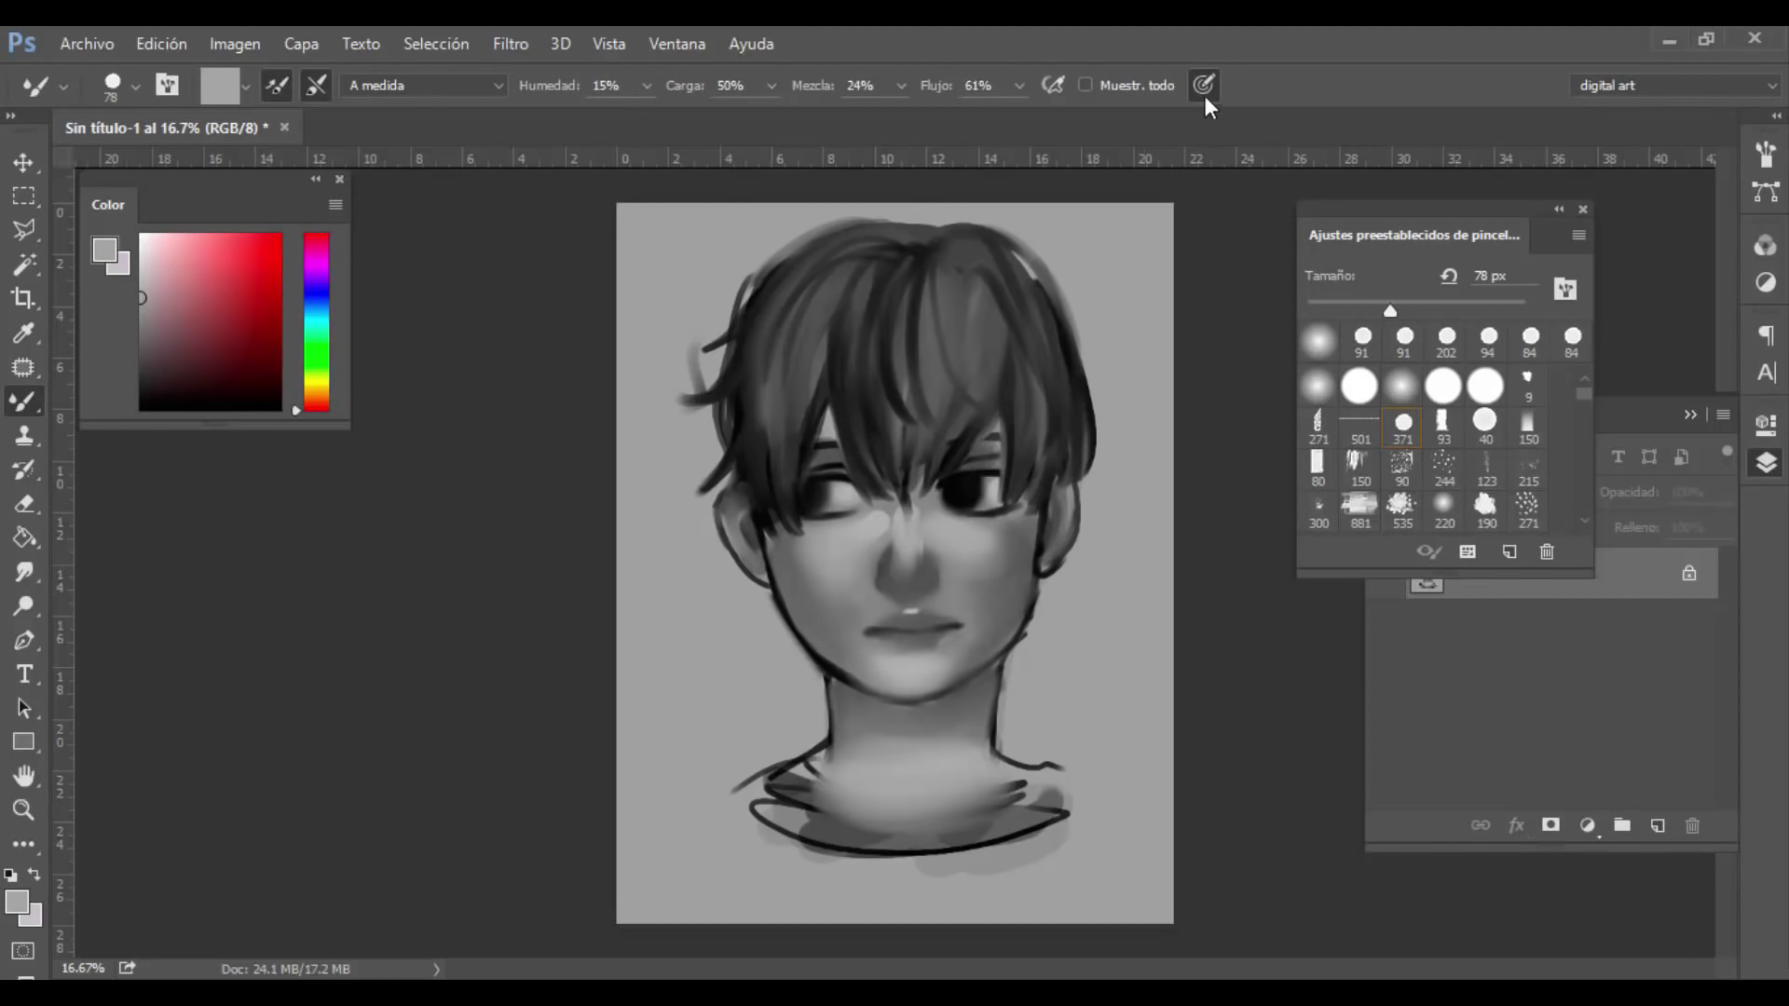
left_click(1445, 311)
mouse_move(914, 535)
left_mouse_down()
mouse_move(890, 570)
mouse_move(910, 556)
mouse_move(896, 500)
left_mouse_up()
Step: Shade both sides of the nose with a sampled dark grey, using the soft brush at 154 px
left_click(903, 515, "alt")
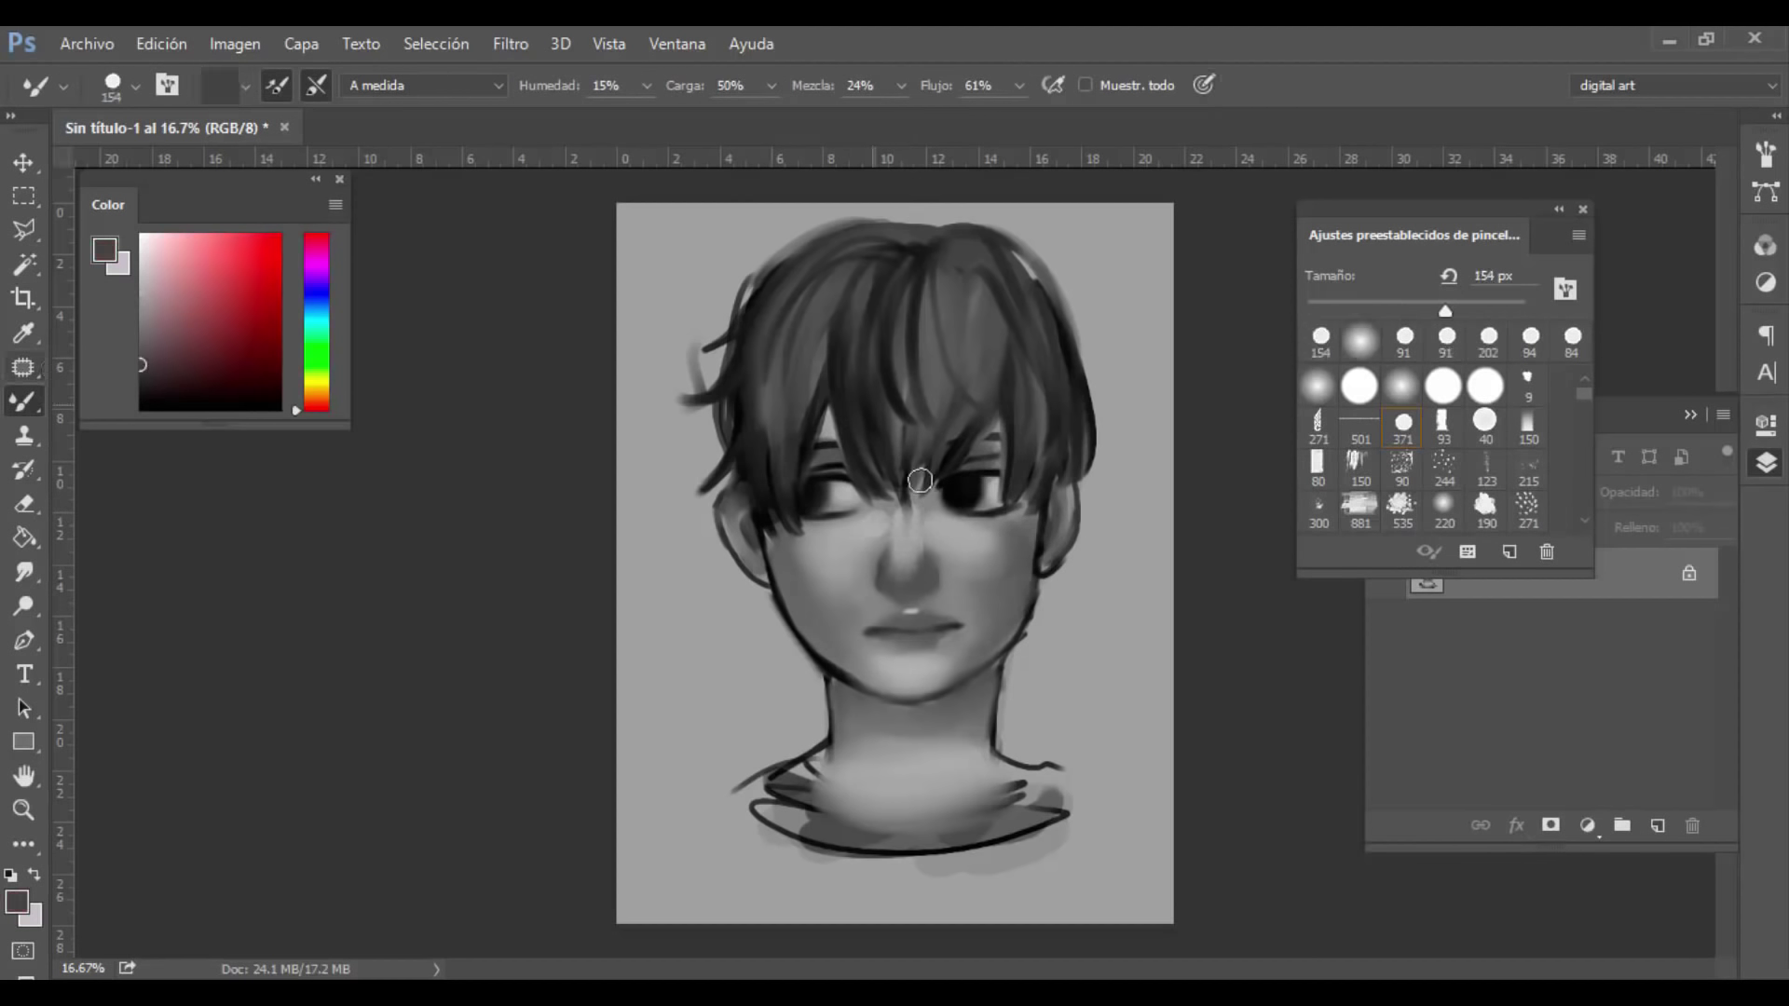
left_click(1316, 390)
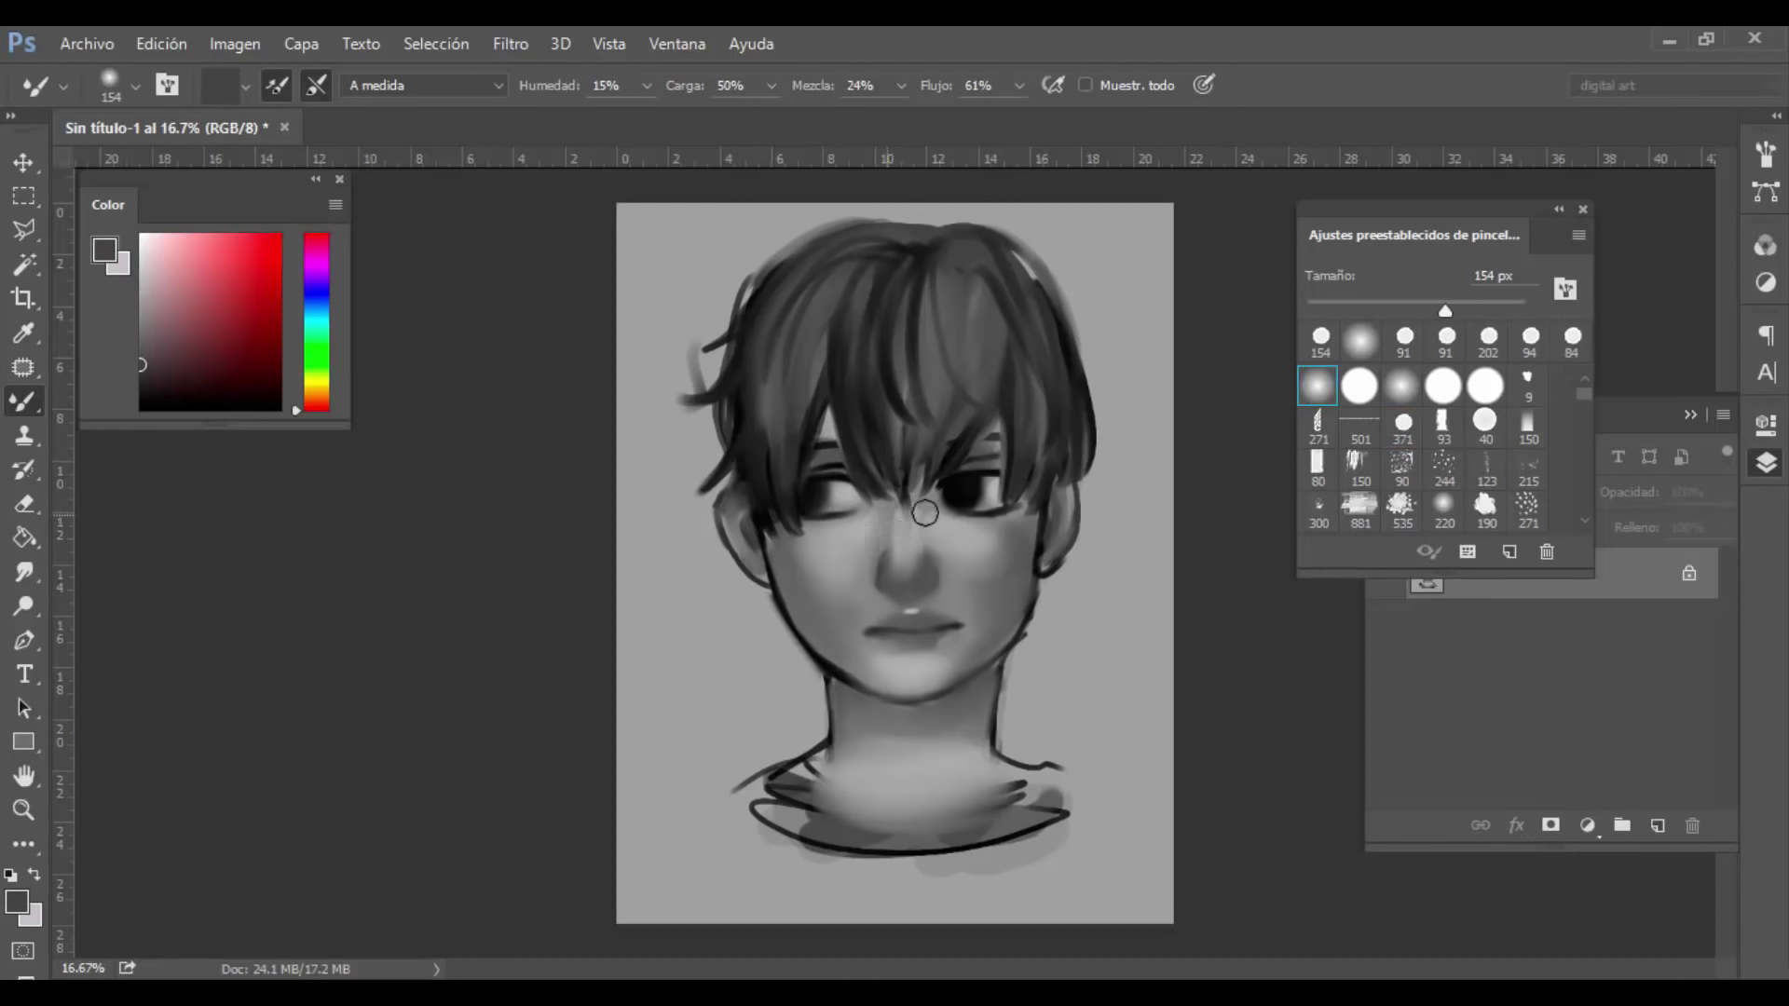
left_click_drag(868, 547, 943, 563)
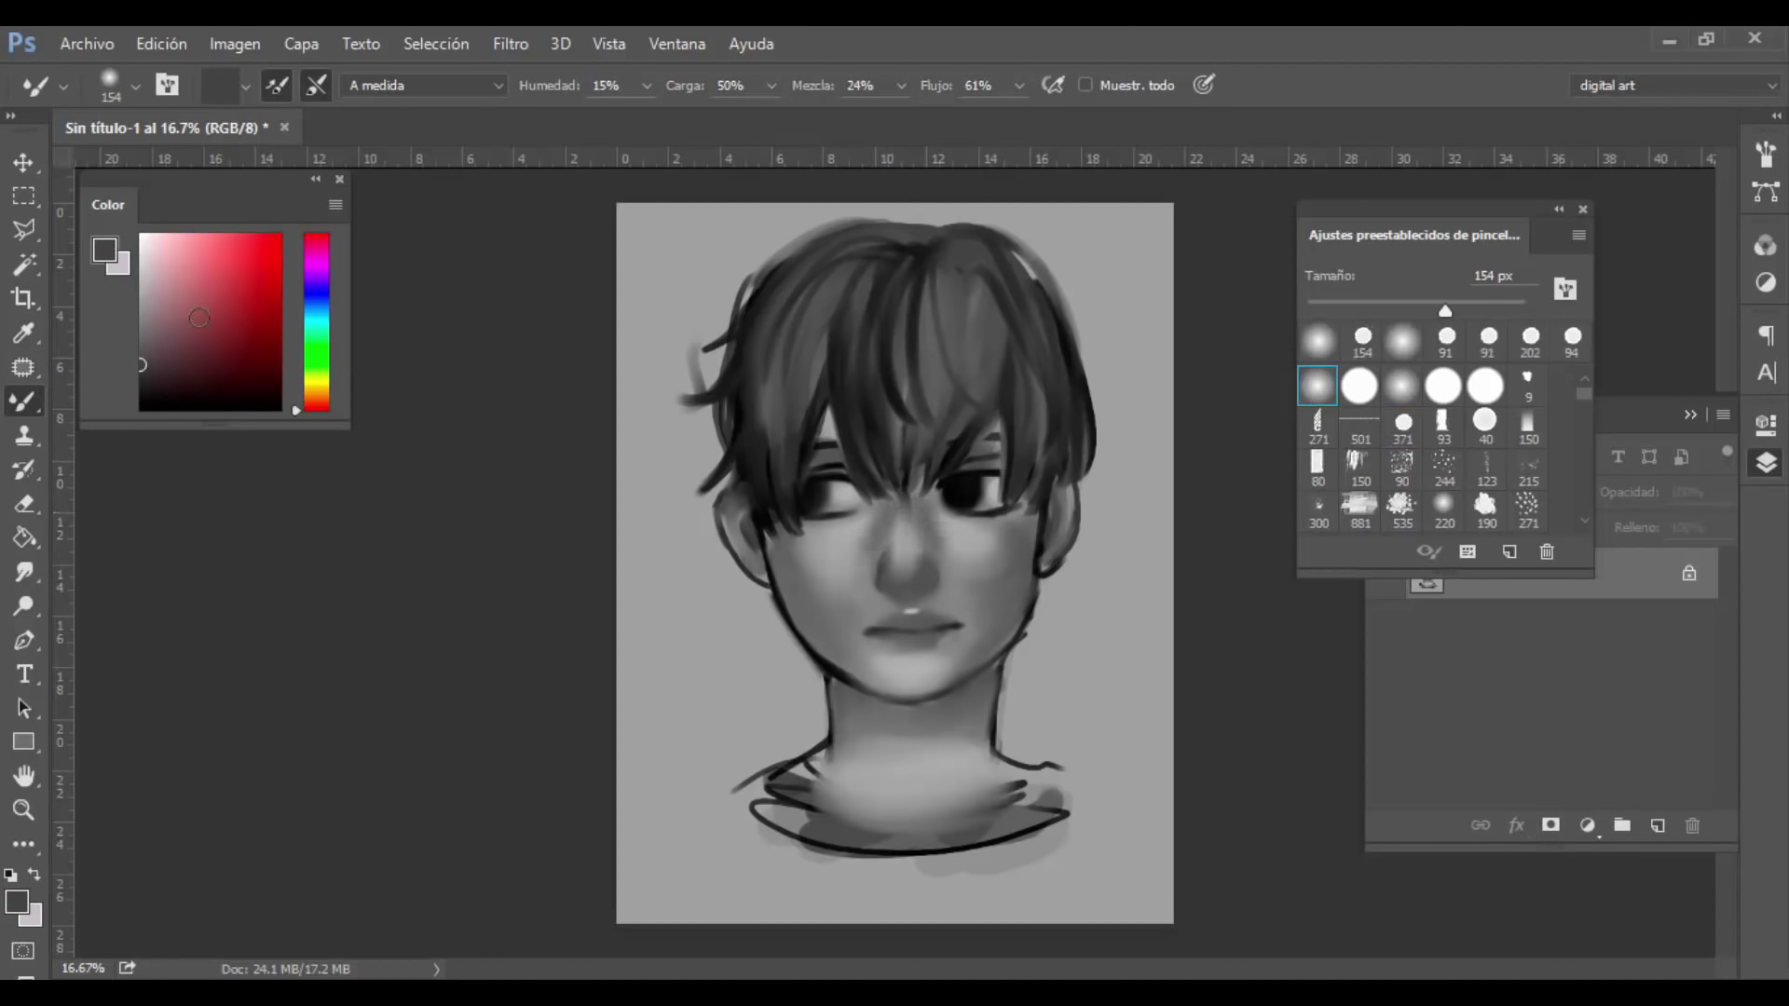
Step: Paint a light grey highlight down the ridge of the nose with a 98 px hard brush
left_click(141, 264)
left_click(1400, 424)
left_click(1400, 422)
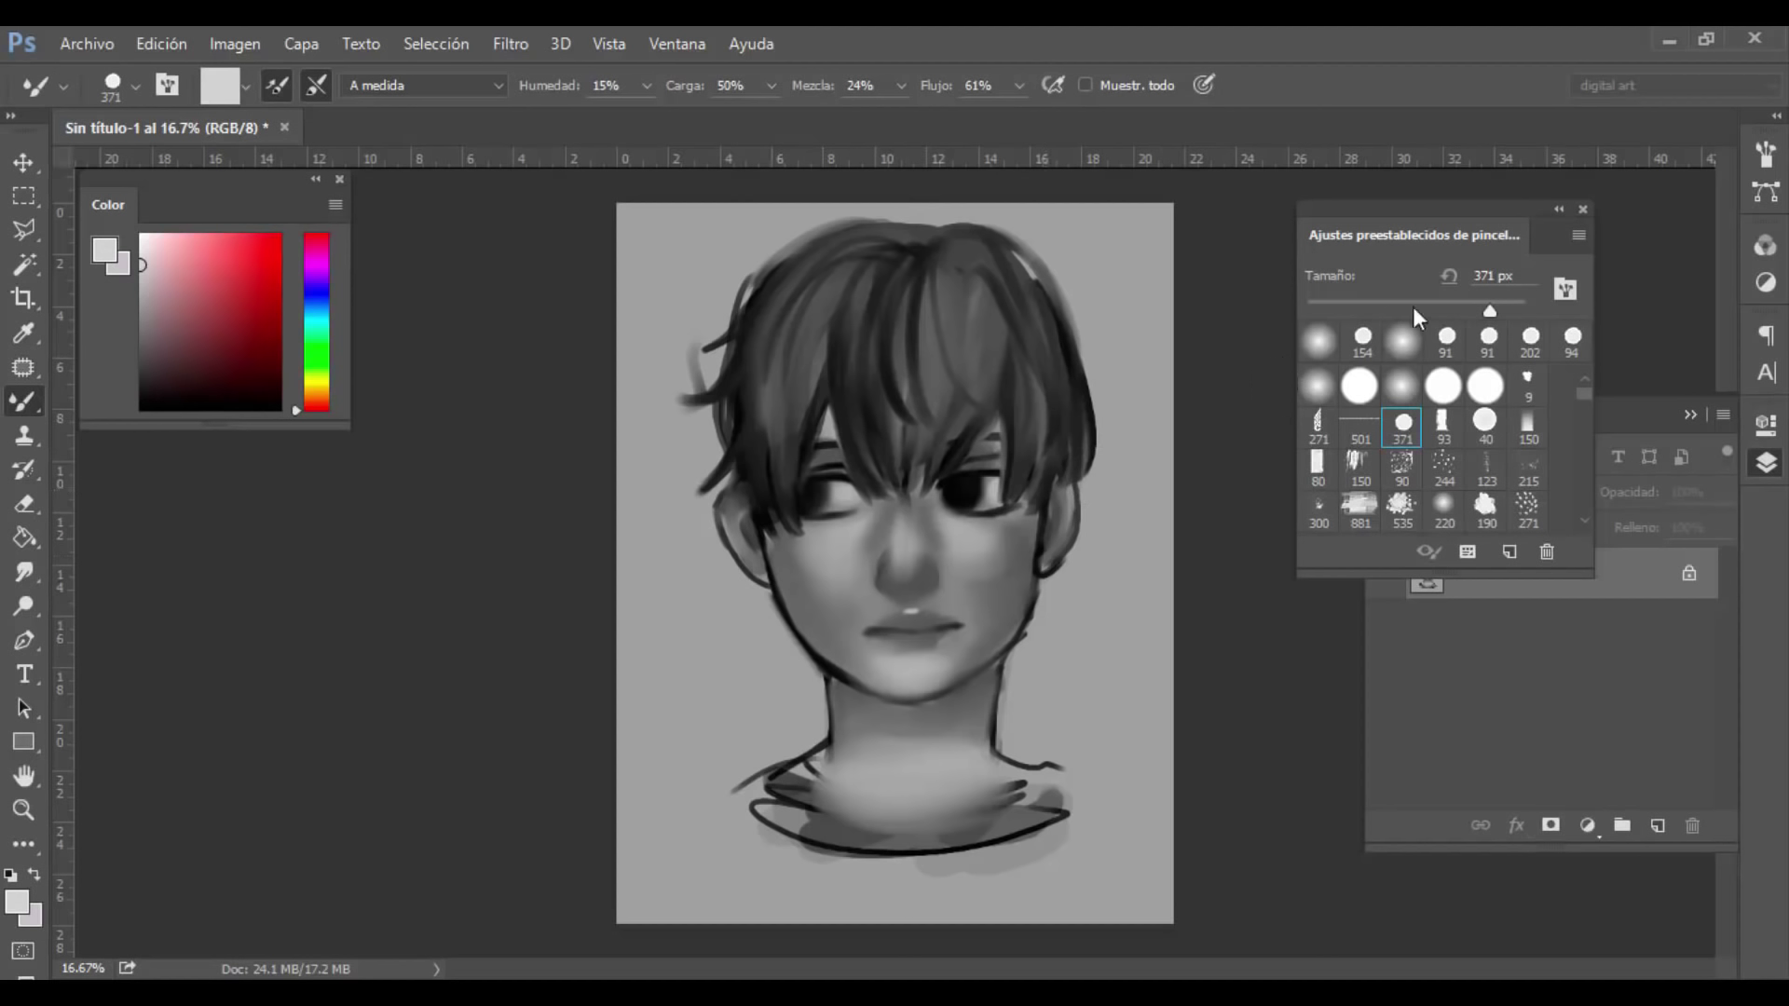
left_click_drag(906, 525, 921, 565)
Step: Define the nostrils and the wings of the nose in black and dark grey with hard brushes at 39 and 62 px
mouse_move(149, 364)
left_mouse_down()
mouse_move(142, 322)
mouse_move(124, 456)
left_mouse_up()
left_click(1342, 307)
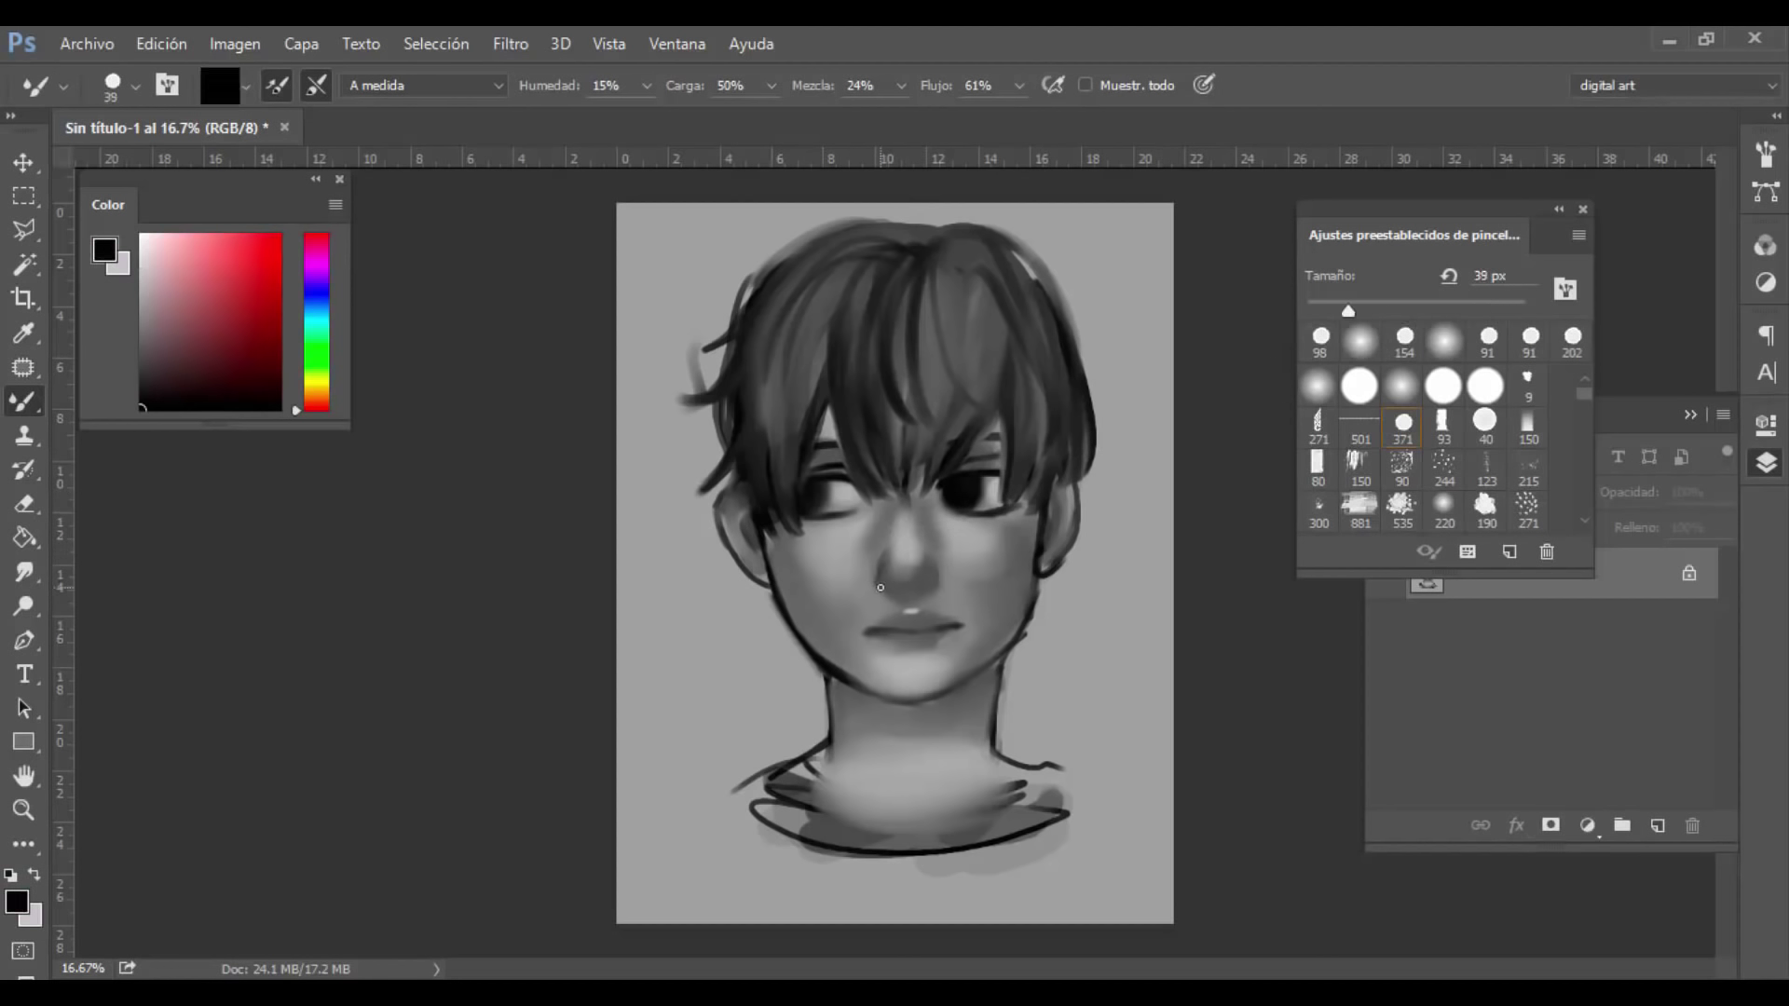
left_click_drag(147, 364, 141, 380)
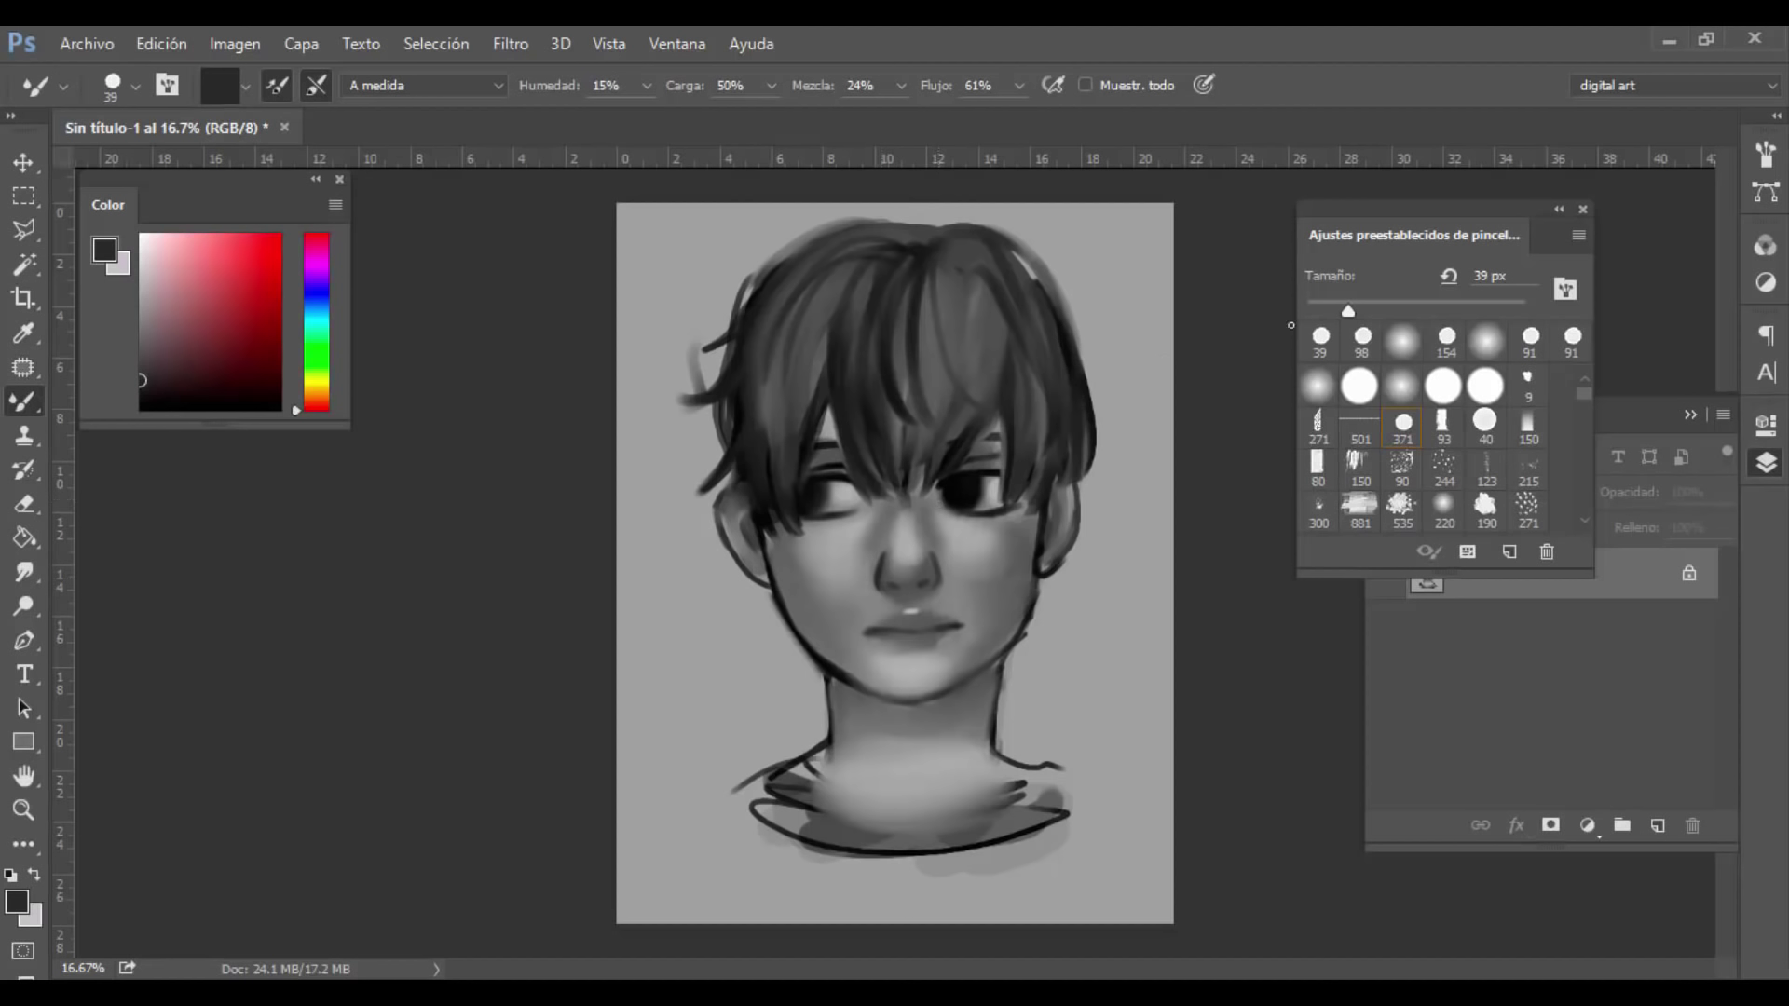
left_click_drag(1373, 305, 1372, 307)
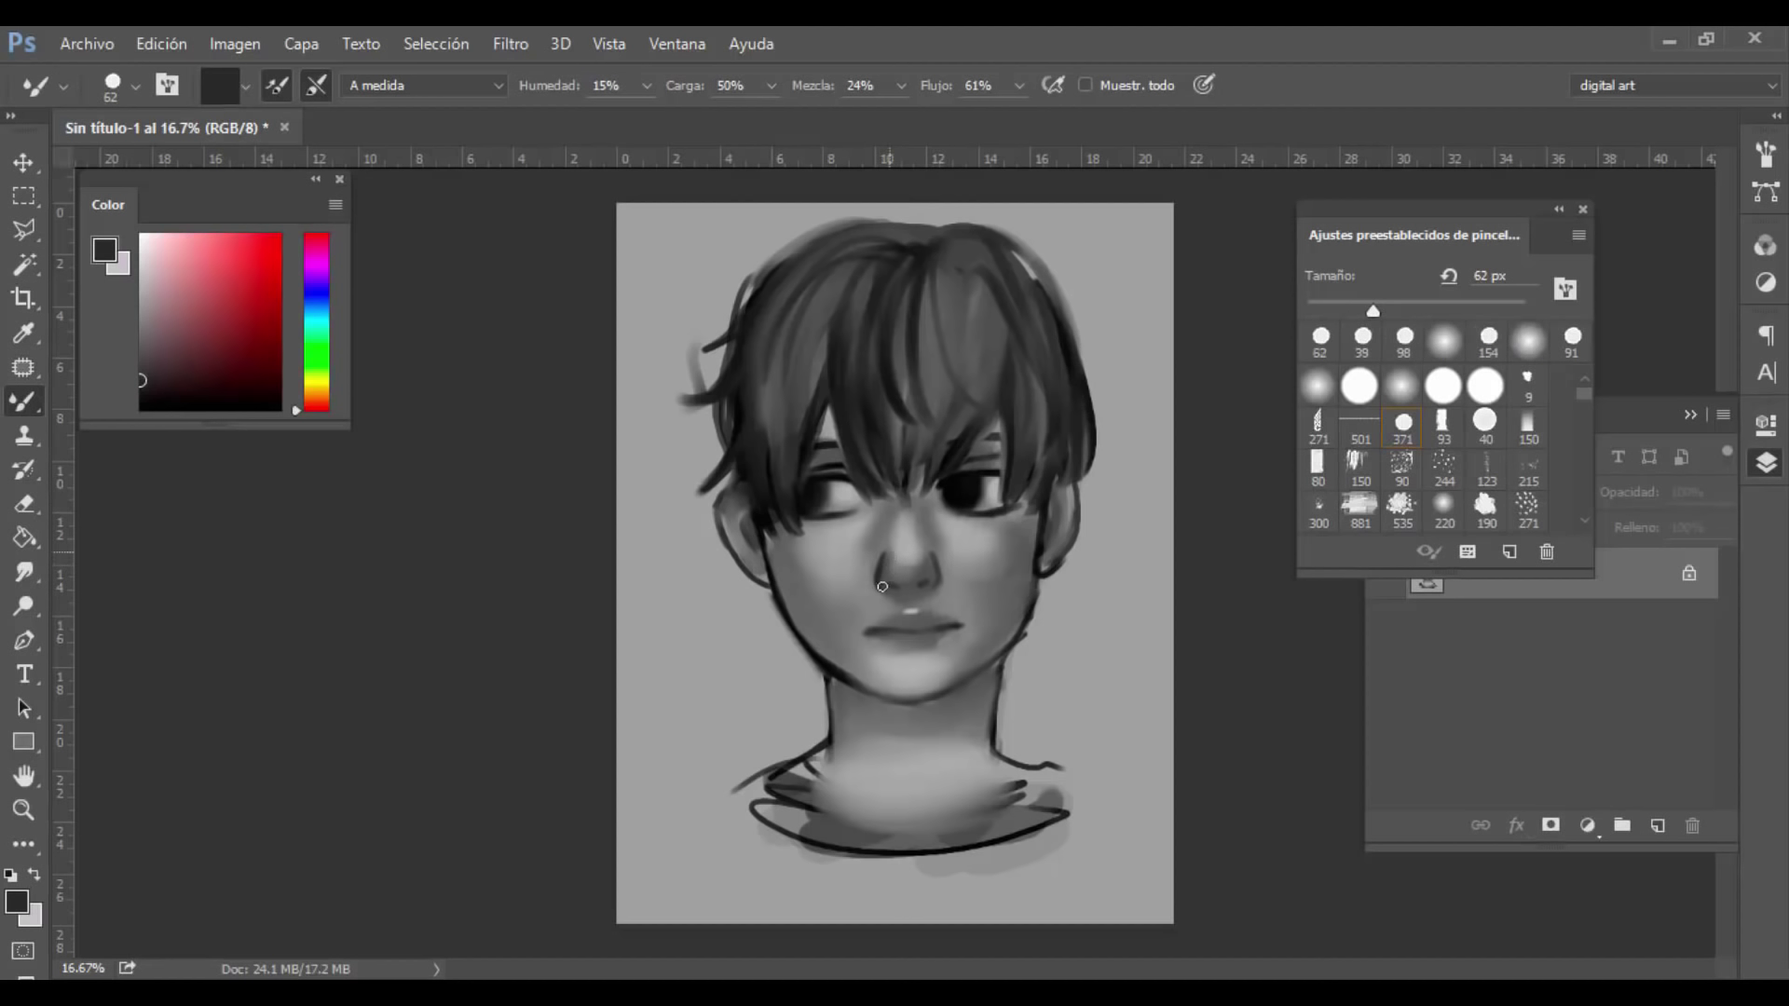
Step: Brighten the ridge and tip of the nose with near-white, using the hard brush at 111 px
left_click(141, 284)
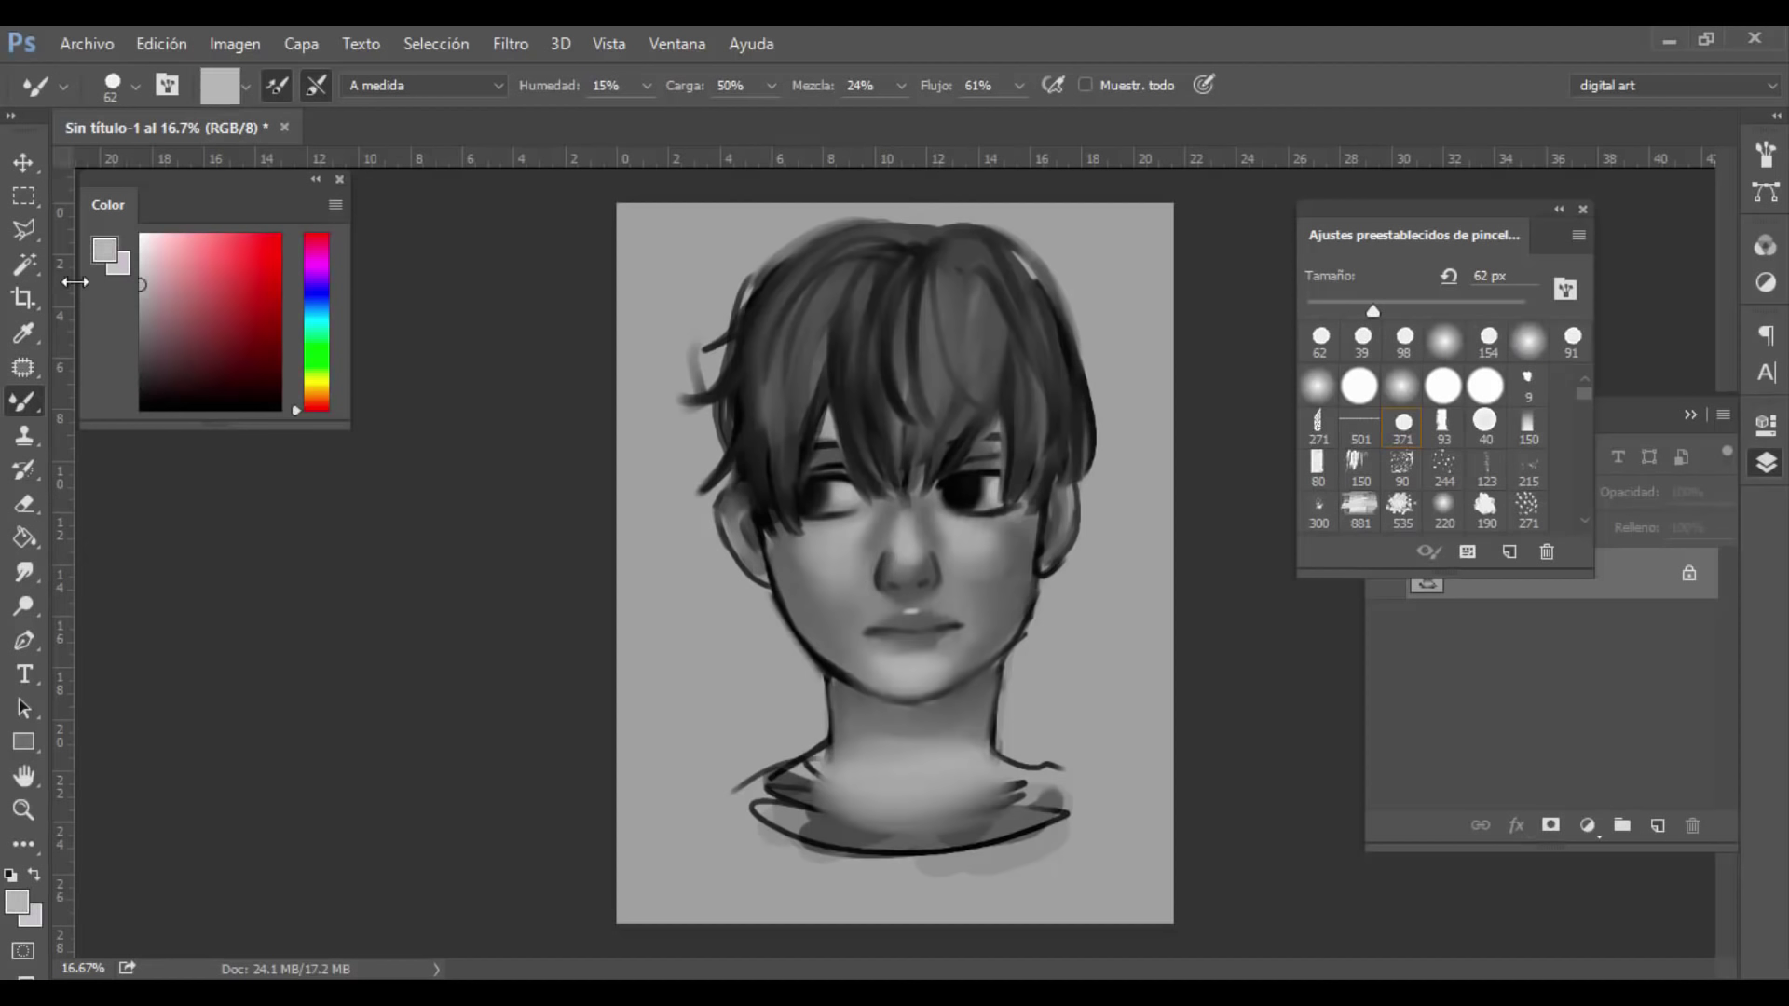
left_click_drag(1422, 306, 1422, 307)
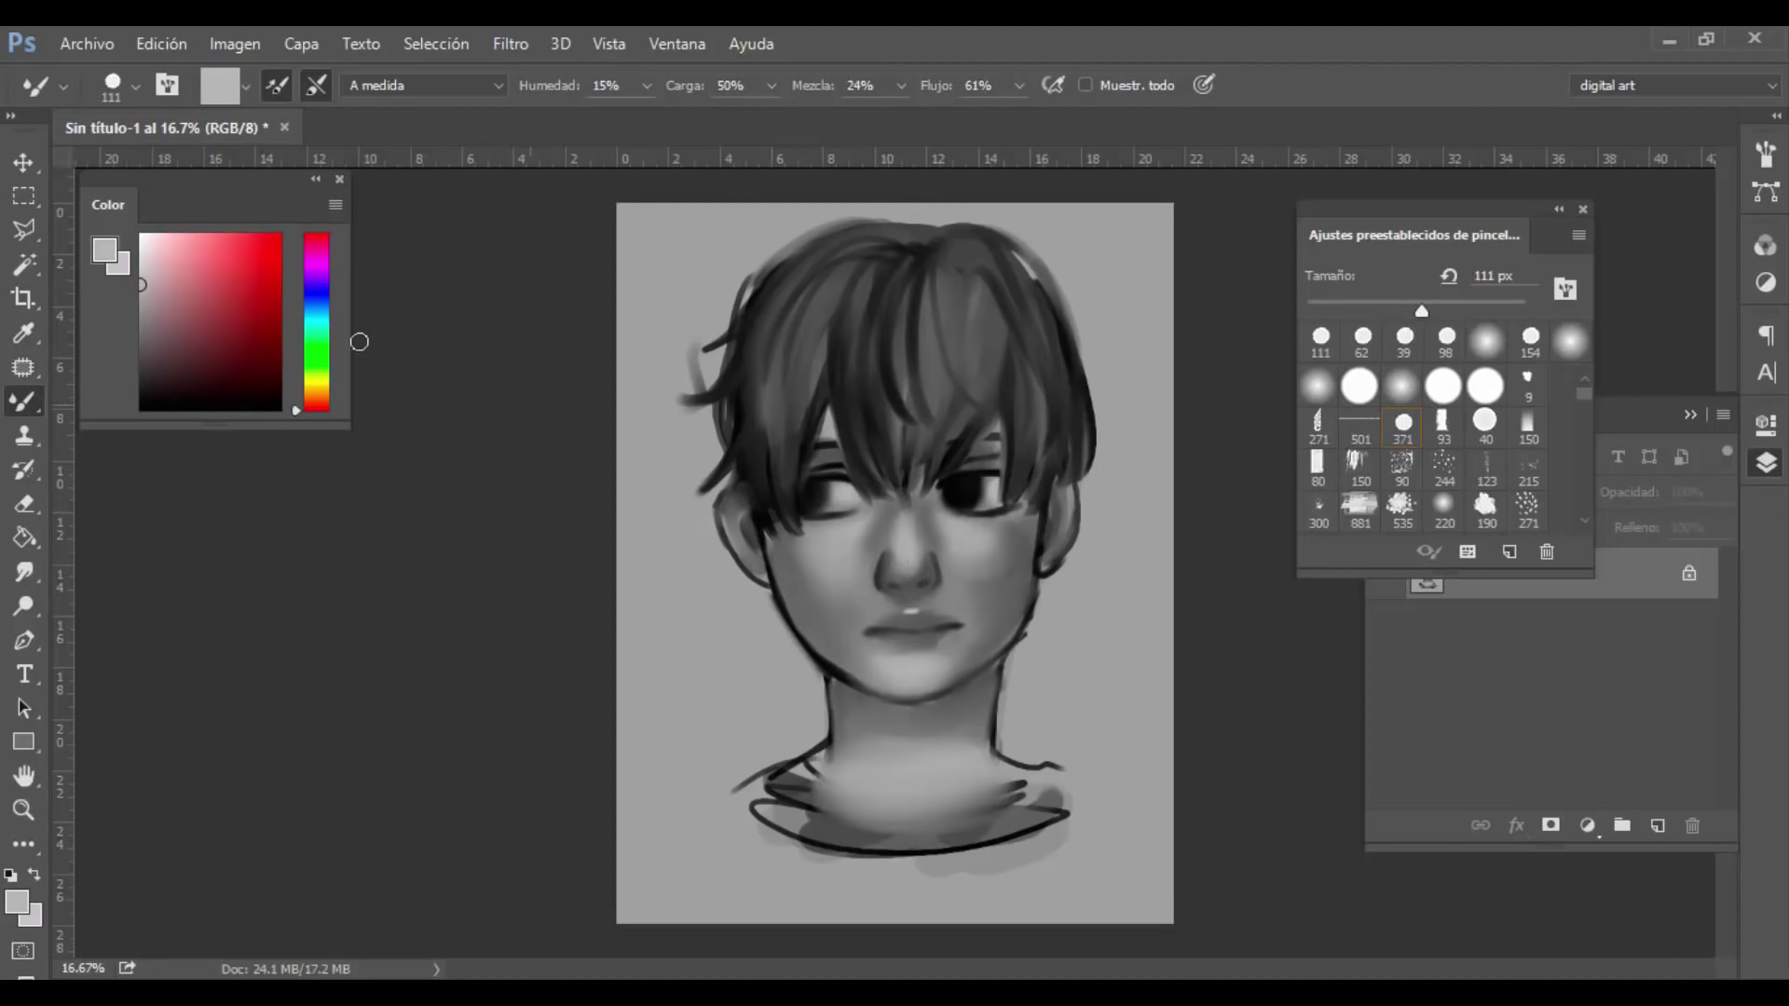
left_click(142, 240)
left_click_drag(906, 565, 905, 533)
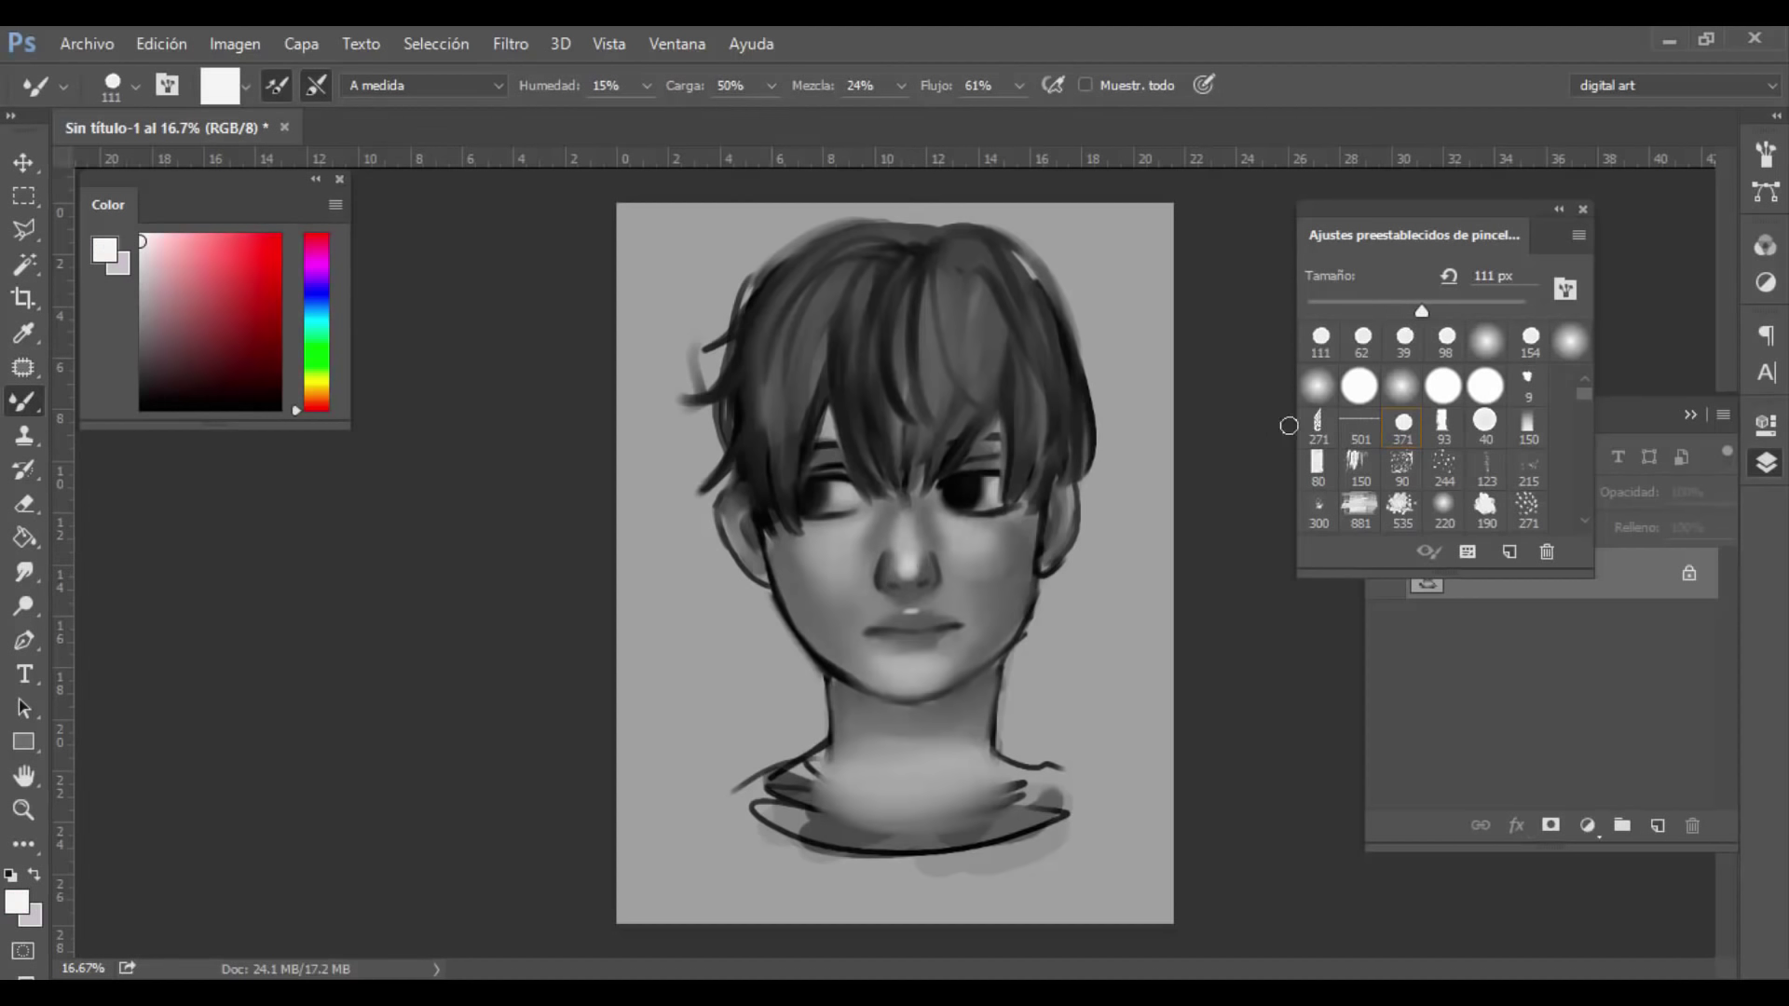
Step: Shade the sides of both cheeks with a sampled dark grey, using the soft brush at 281 px
left_click(1316, 391)
left_click(1048, 480, "alt")
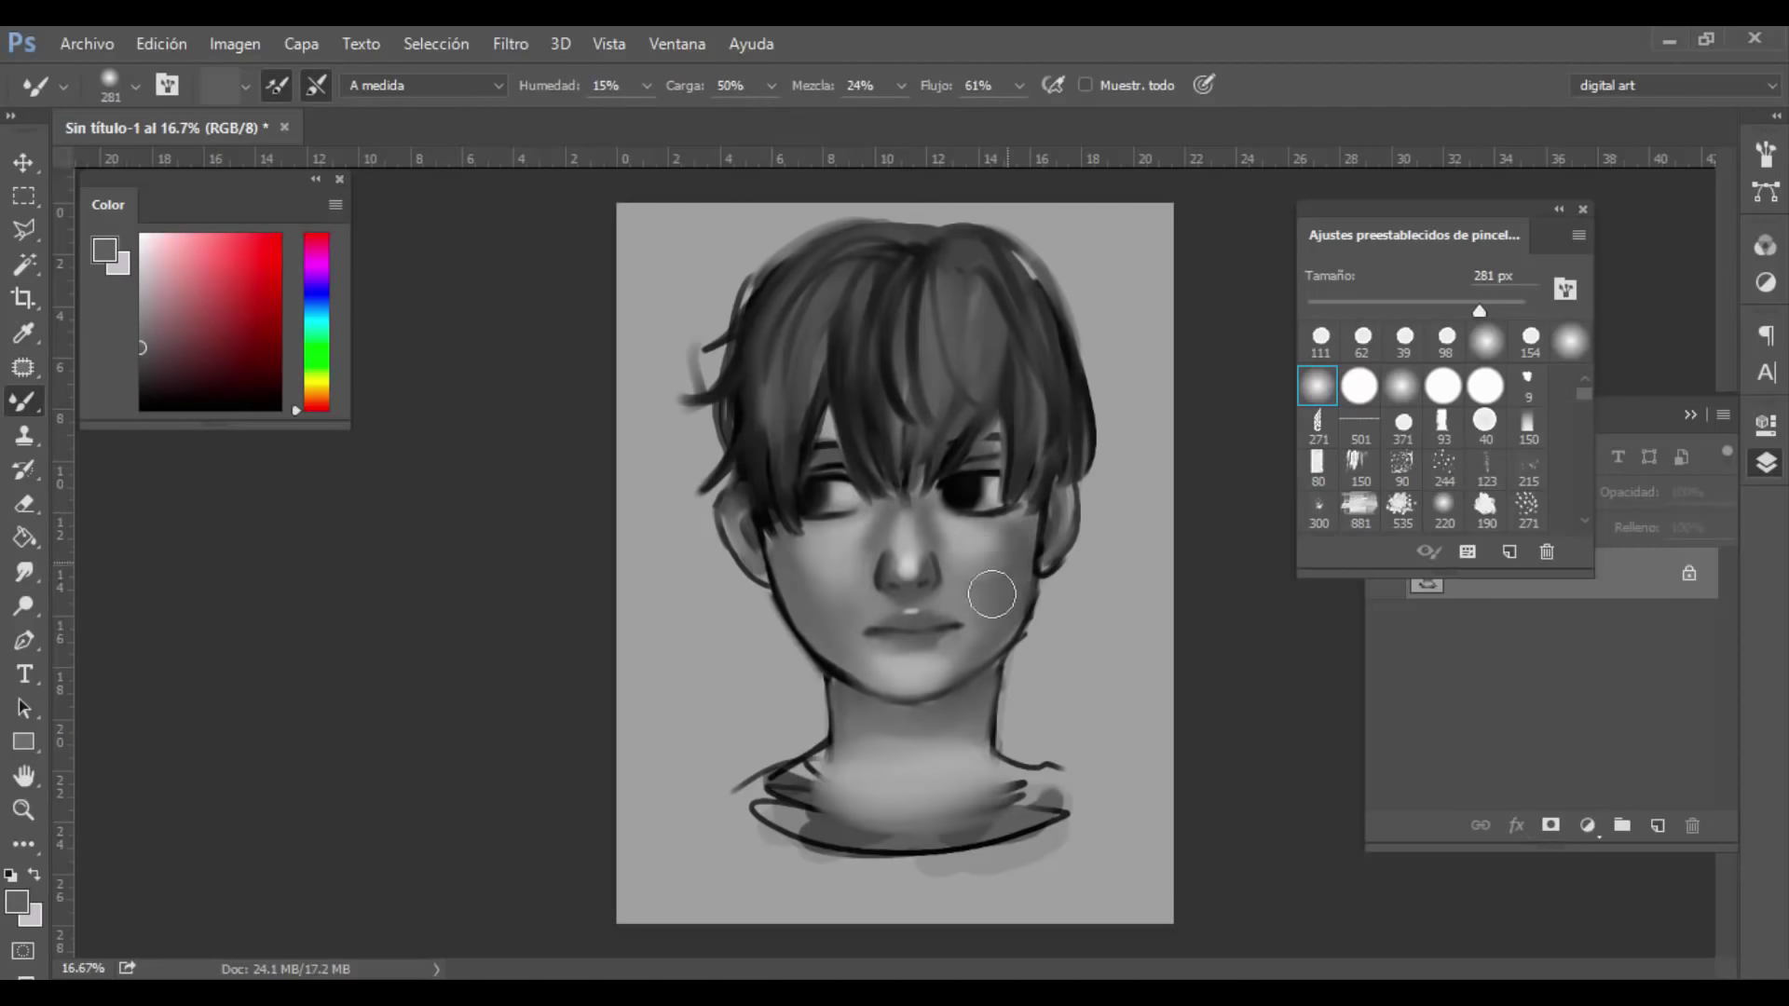
mouse_move(994, 596)
left_mouse_down()
mouse_move(984, 586)
mouse_move(1015, 572)
left_mouse_up()
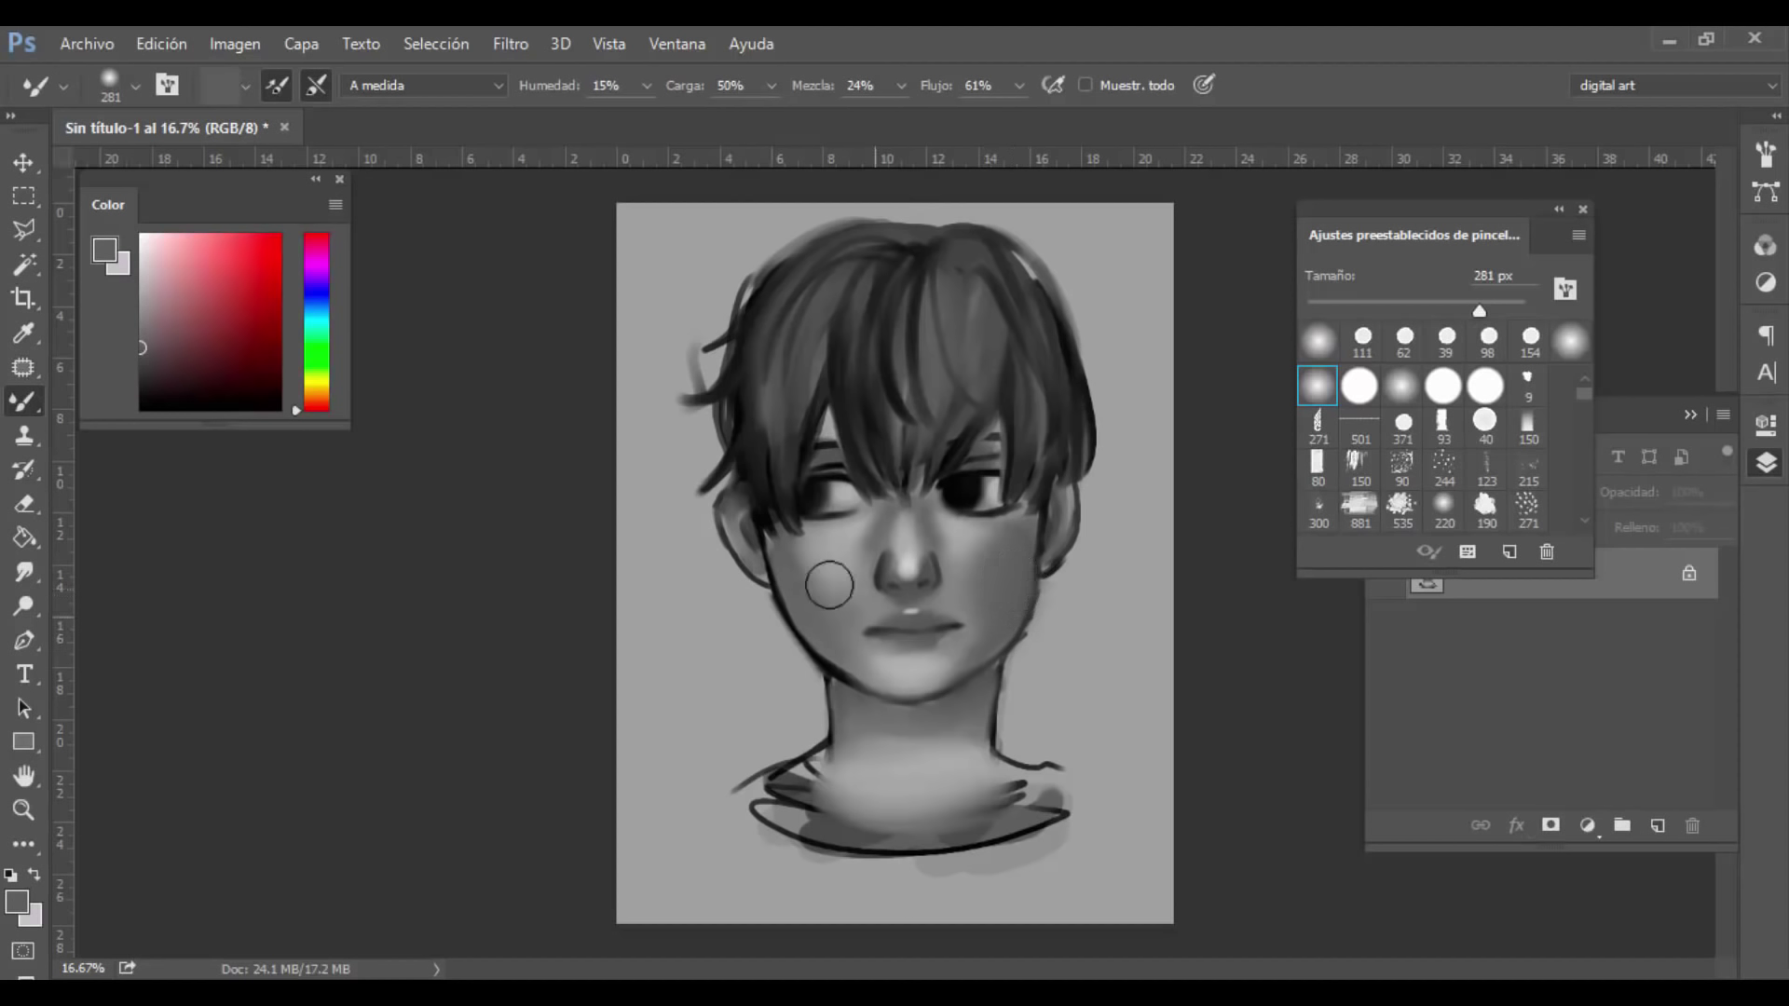
mouse_move(798, 551)
left_mouse_down()
mouse_move(827, 598)
mouse_move(761, 542)
mouse_move(802, 570)
left_mouse_up()
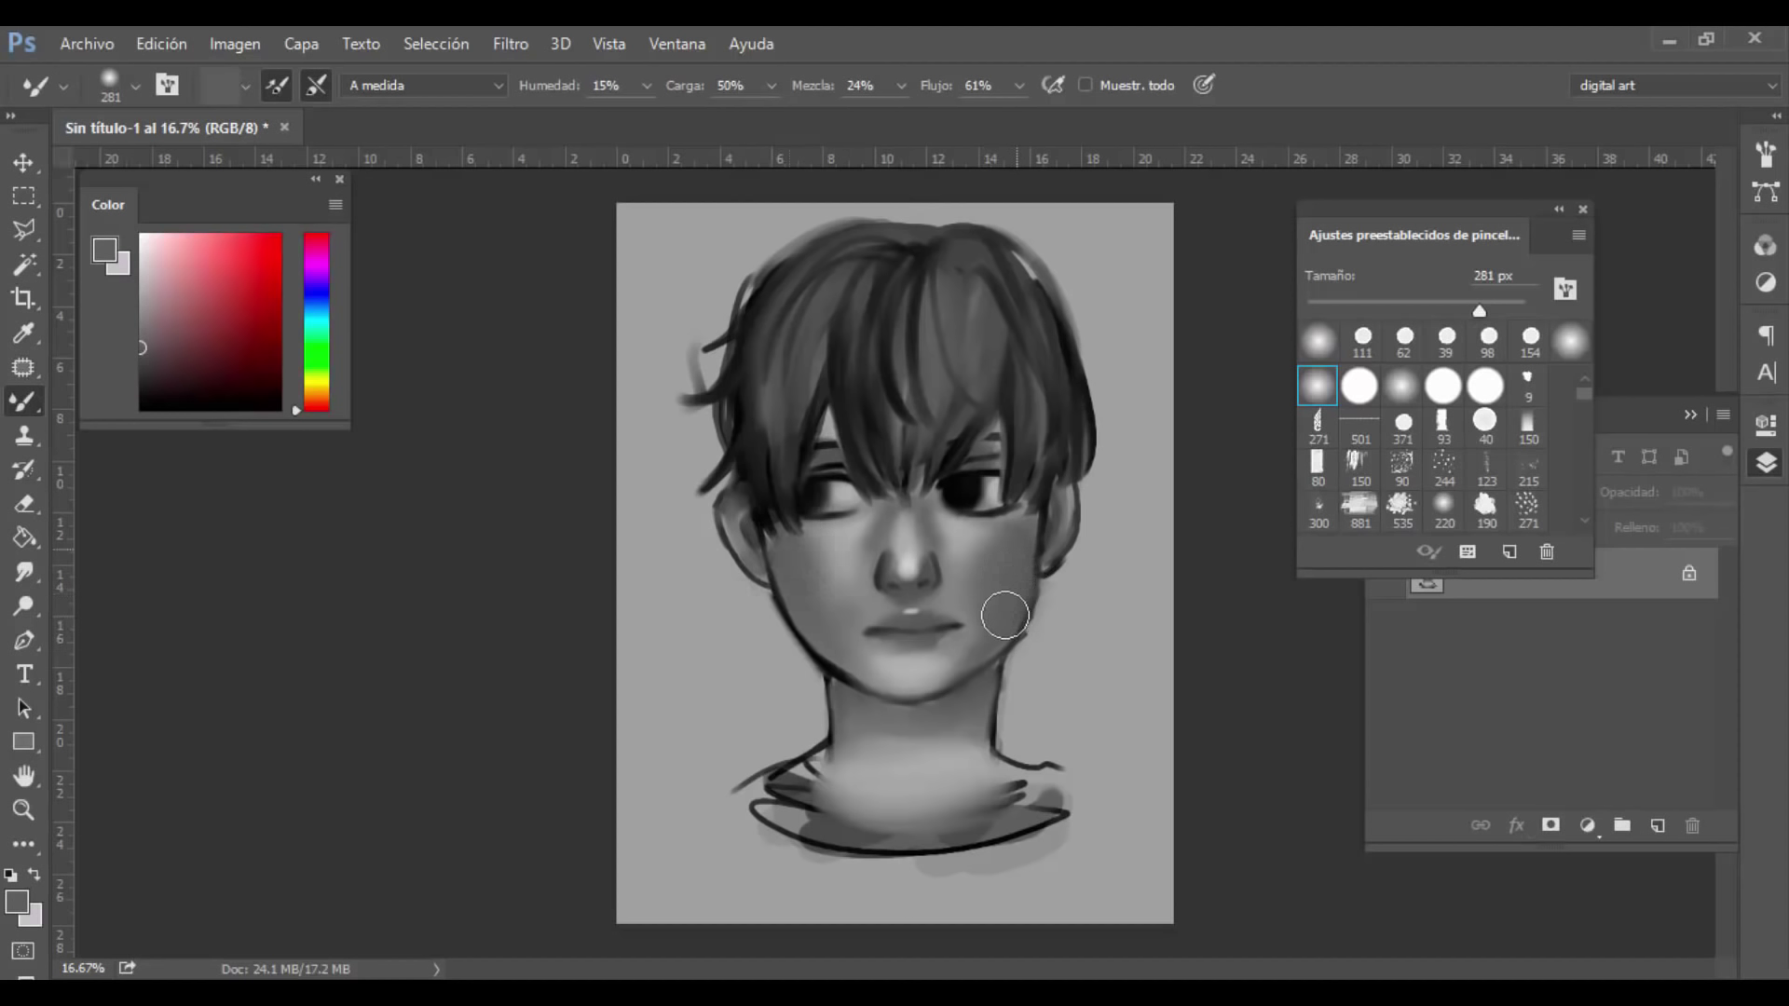
Step: Brighten the cheeks below the eyes with light grey, using the soft brush at 341 px, and undo the stray strokes around the nose and mouth
left_click(142, 275)
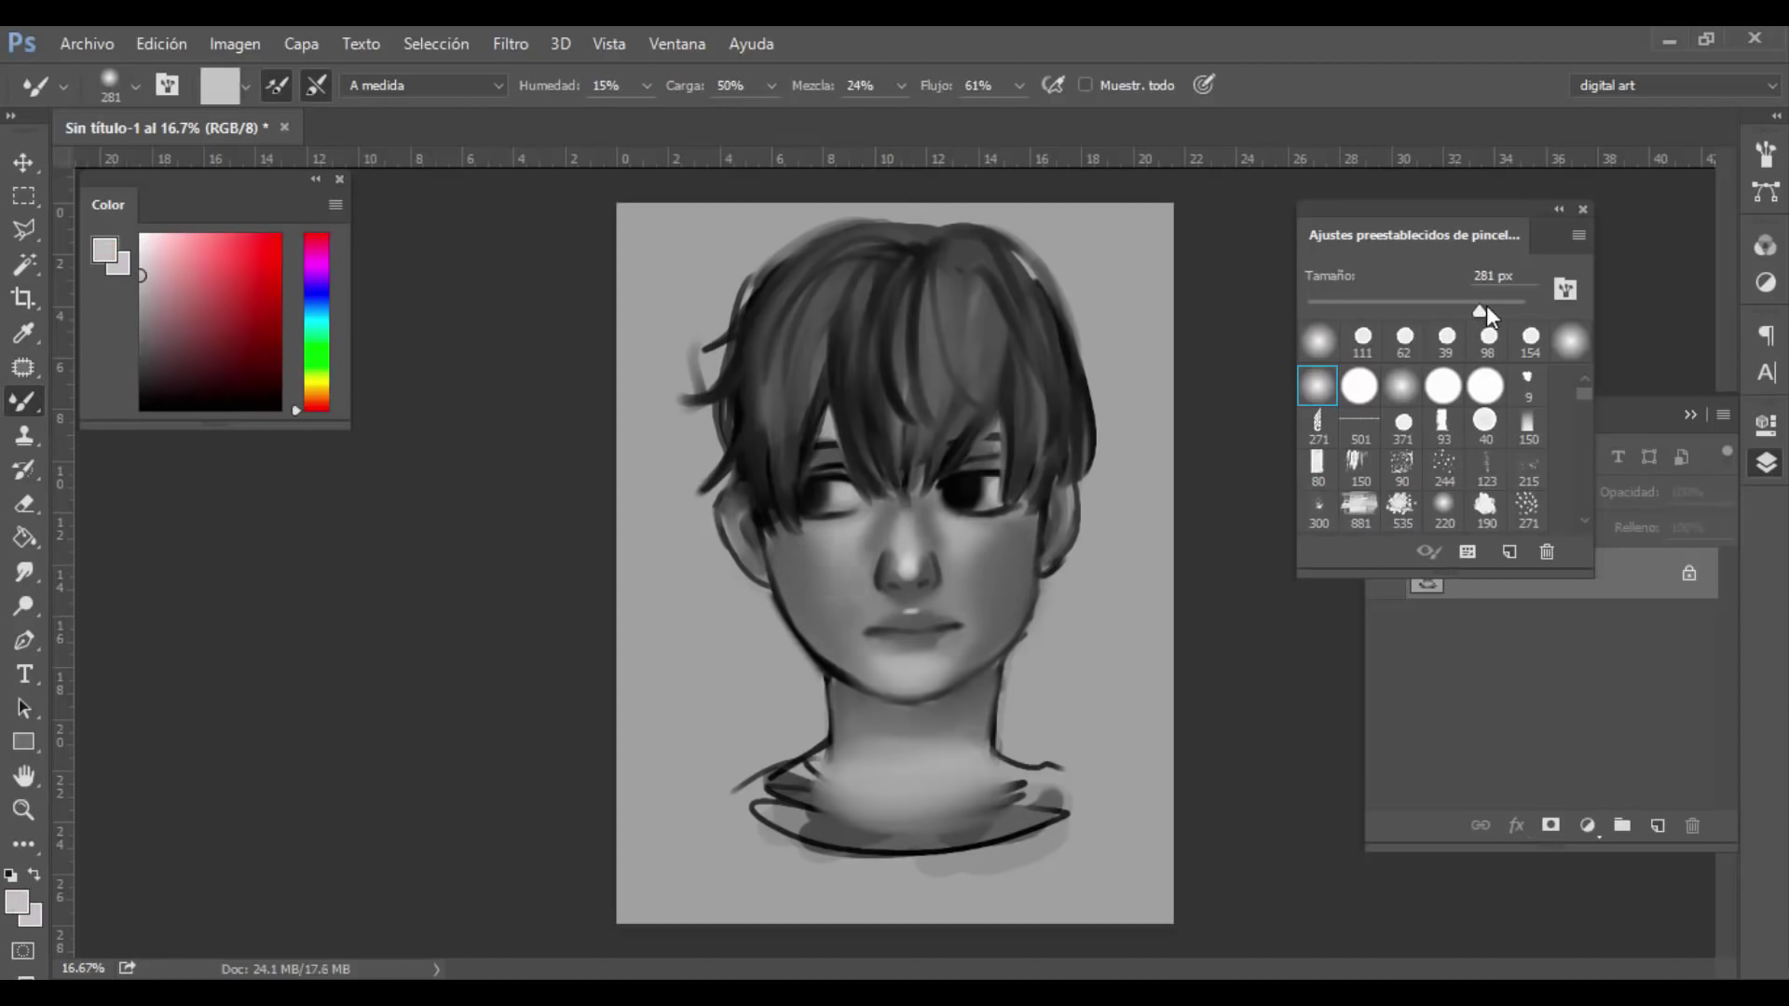
left_click_drag(973, 535, 1041, 527)
left_click_drag(852, 542, 884, 558)
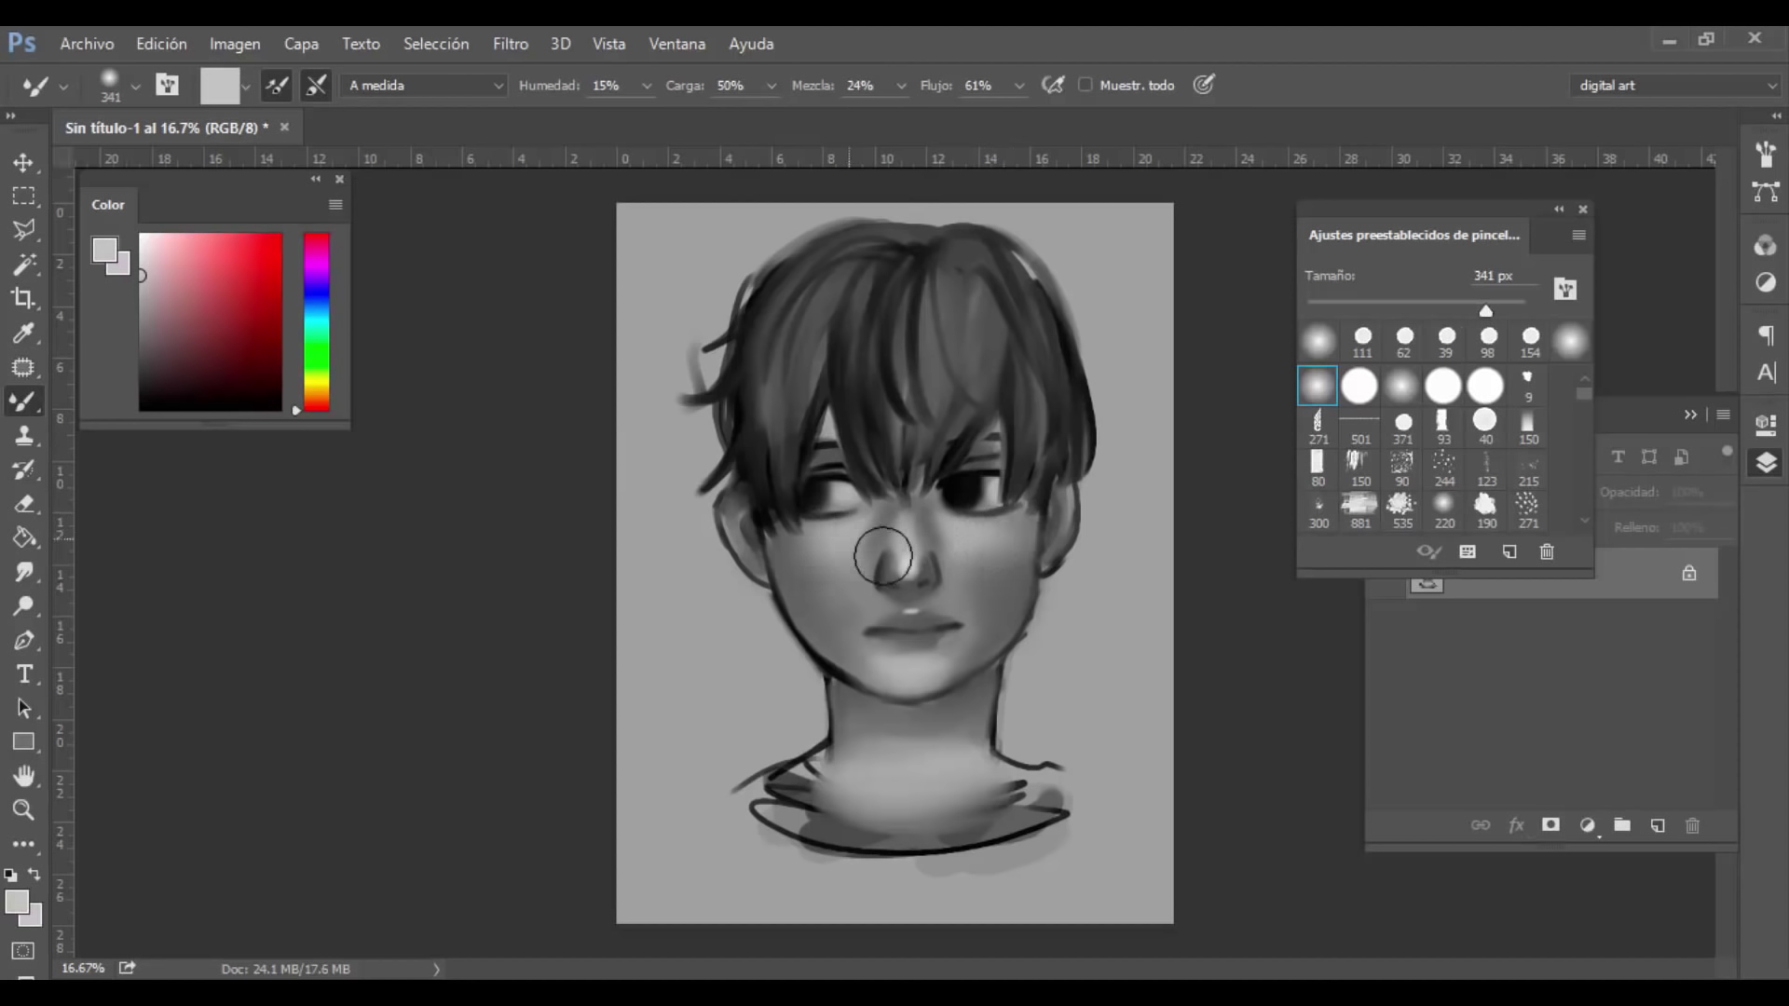
mouse_move(849, 626)
left_mouse_down()
mouse_move(960, 651)
mouse_move(952, 604)
mouse_move(944, 675)
mouse_move(1000, 653)
left_mouse_up()
key("ctrl+alt+z")
key("ctrl+alt+z")
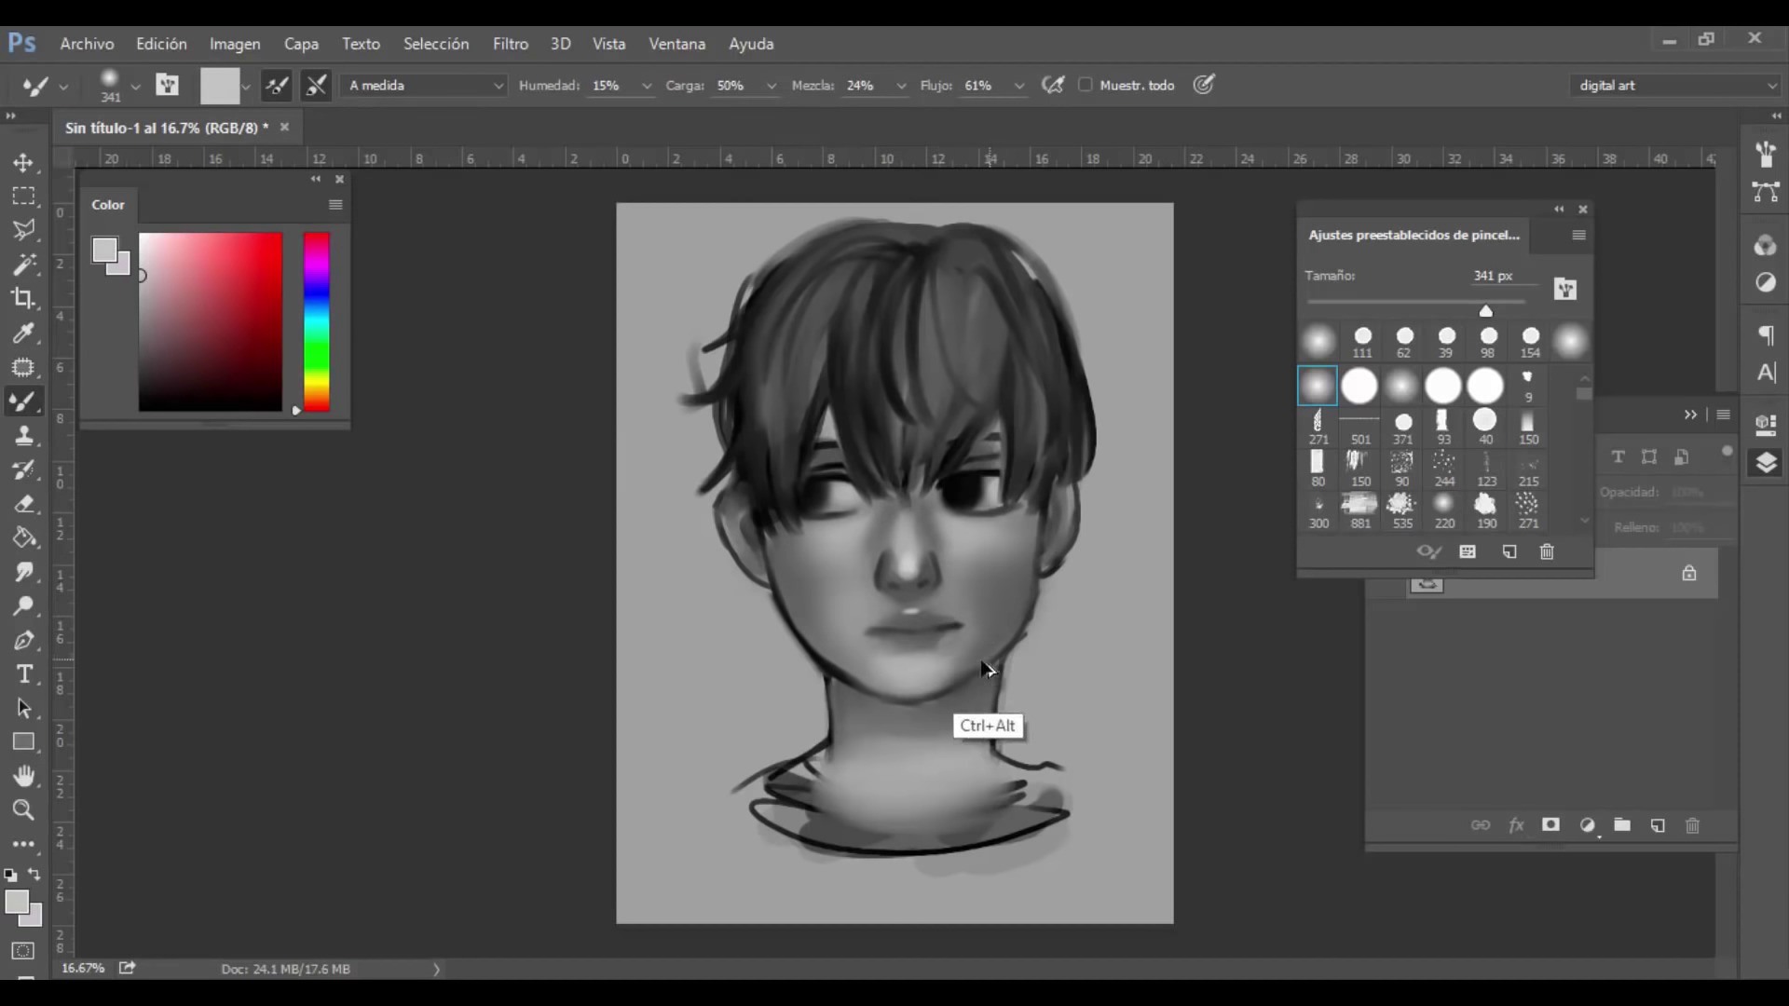
Step: Soften the skin beside the mouth with a sampled mid-grey, and add near-white highlights to the lips with the soft brush at 49 px
left_click(852, 589, "alt")
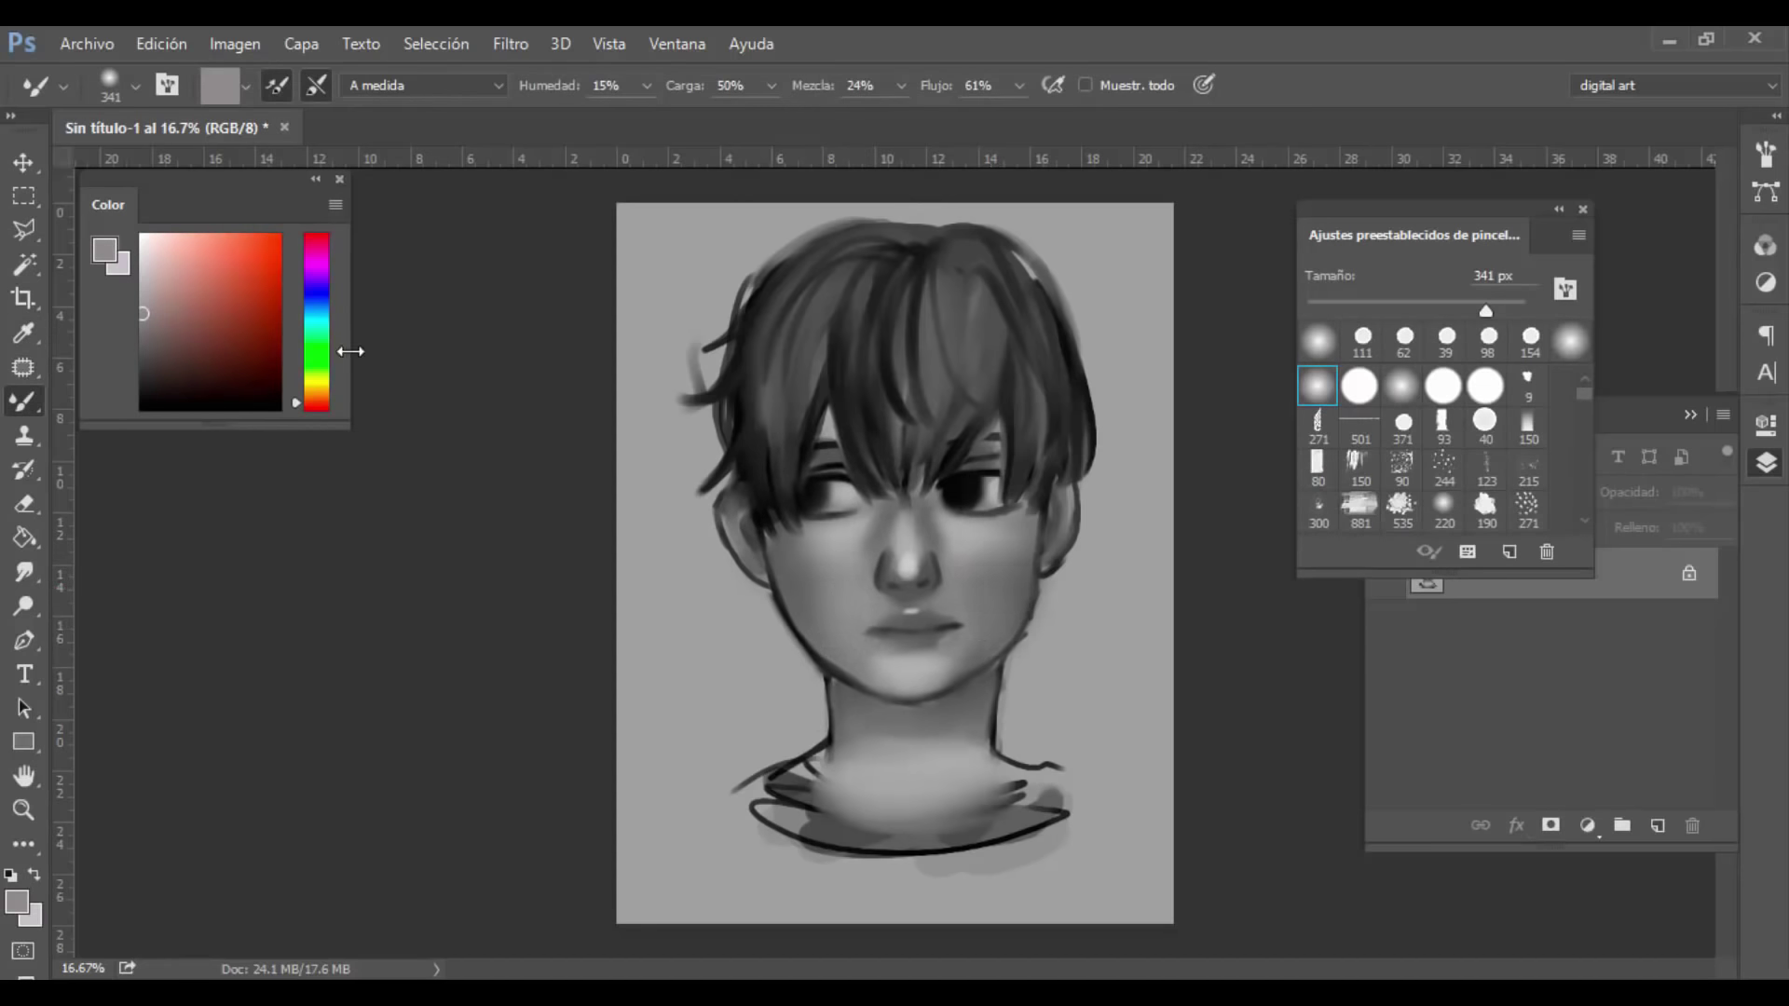
left_click_drag(149, 245, 112, 249)
left_click(1355, 305)
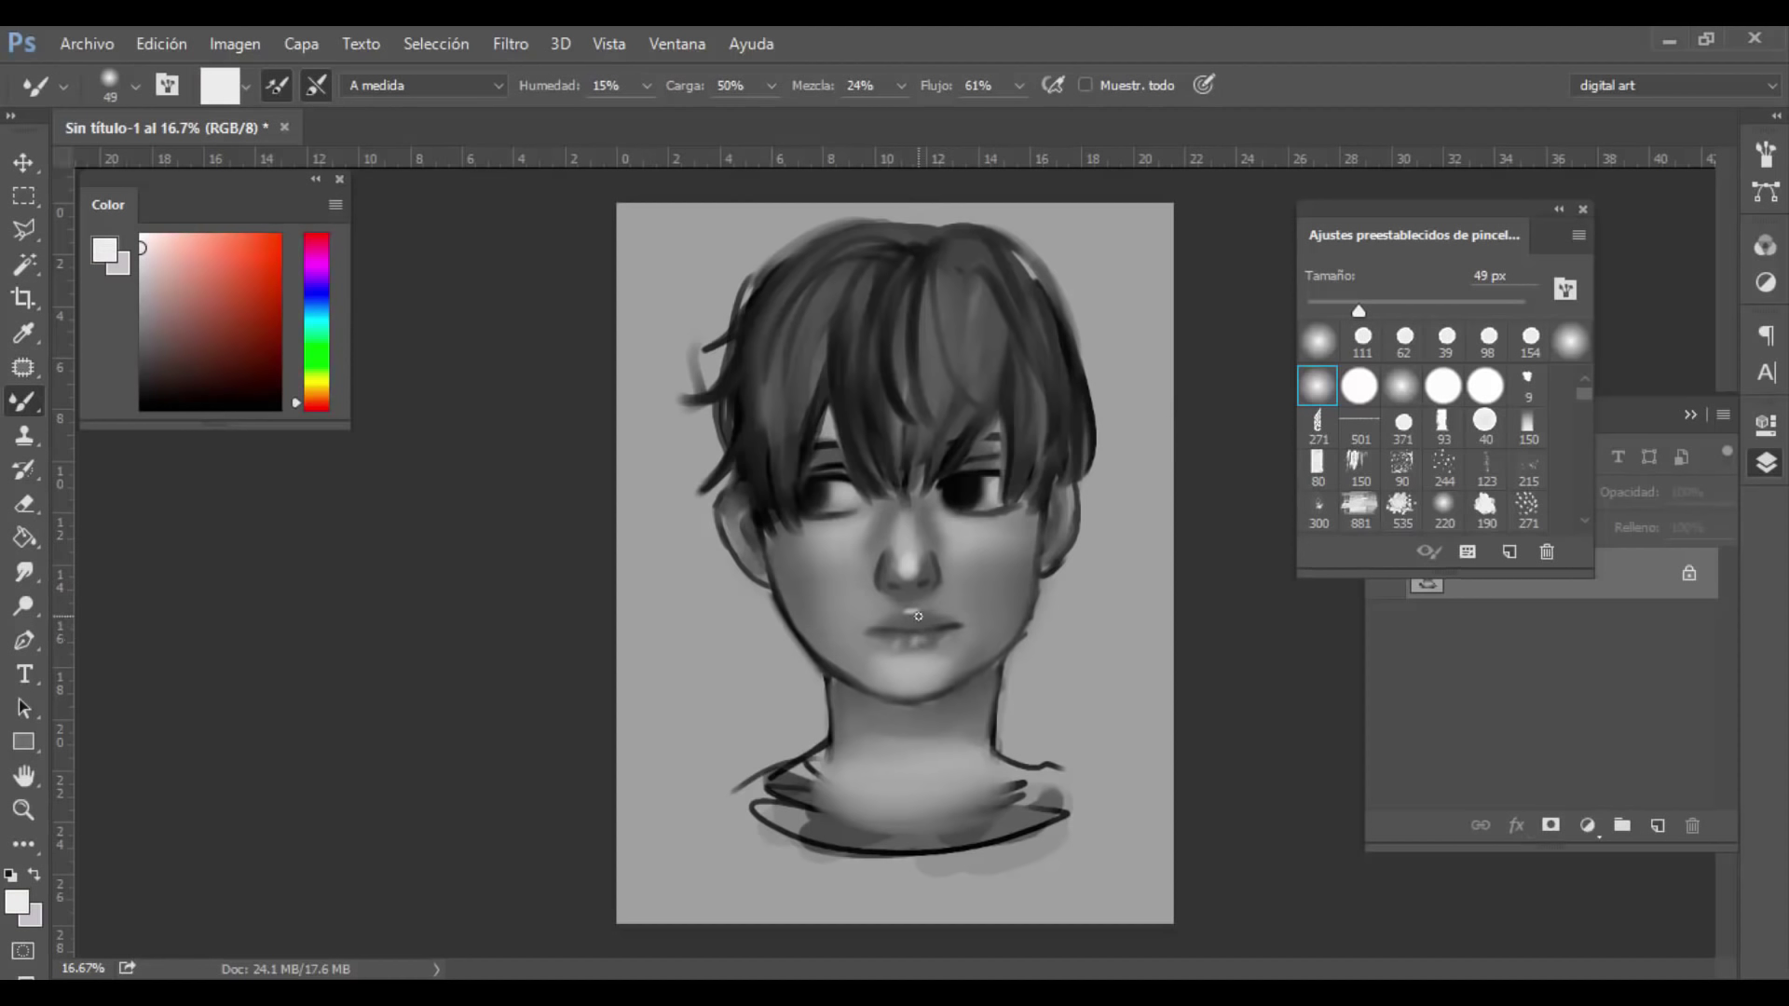
Step: Fill the shirt collar around the neck with black, using the hard brush at 371 px
left_click(1400, 429)
key("d")
left_click_drag(1062, 796, 950, 847)
mouse_move(807, 828)
left_mouse_down()
mouse_move(922, 843)
mouse_move(903, 847)
mouse_move(1081, 801)
left_mouse_up()
Step: Redraw the outlines of the neck and jaw in black with the hard brush at 26 and 36 px
left_click_drag(1363, 306, 1335, 310)
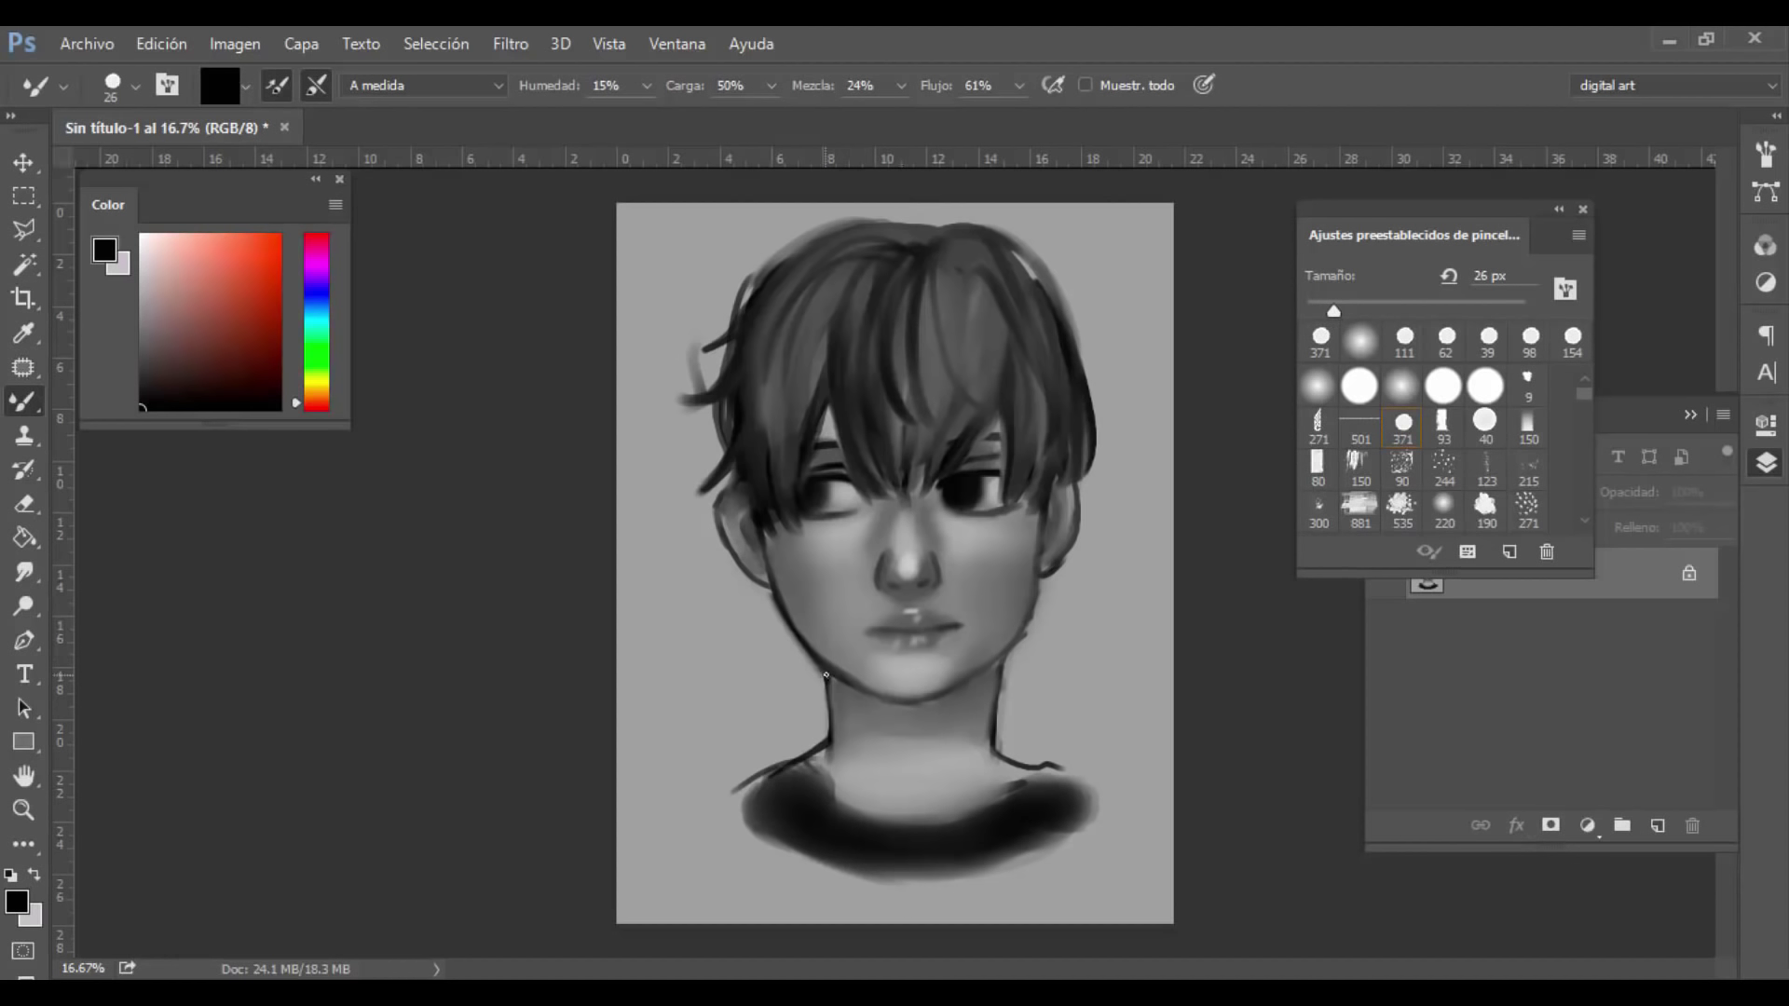
left_click_drag(831, 669, 828, 741)
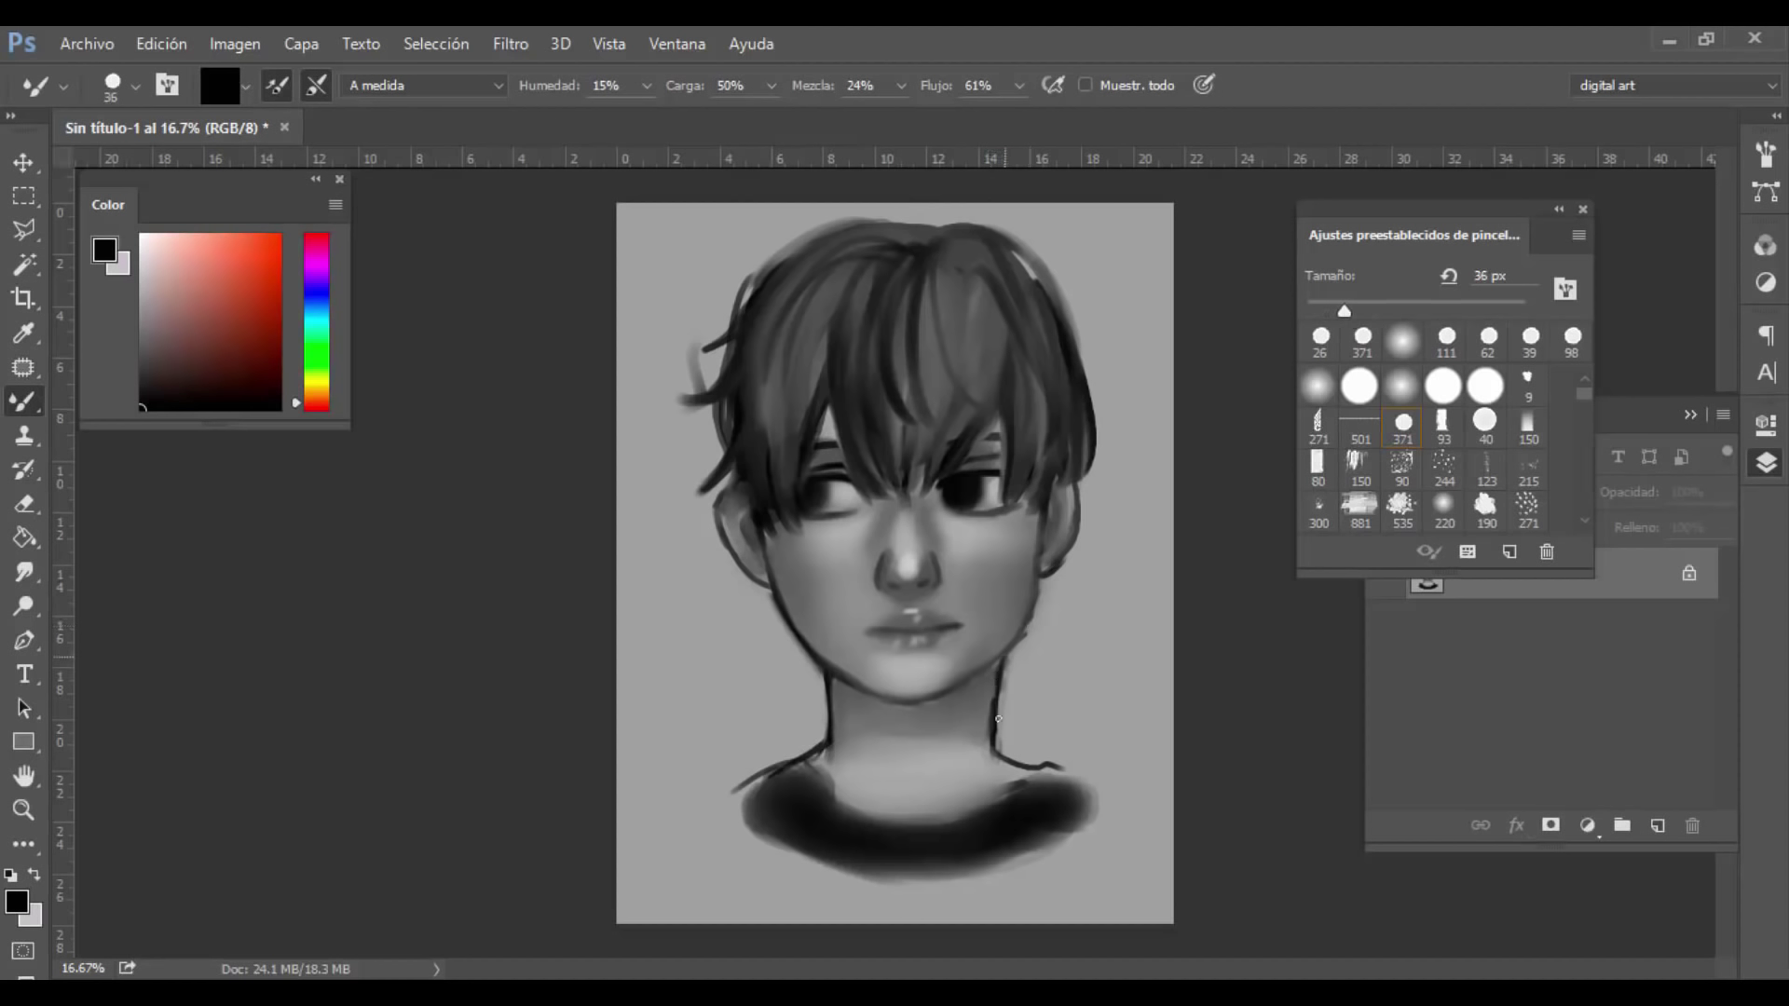
left_click_drag(1039, 583, 1050, 569)
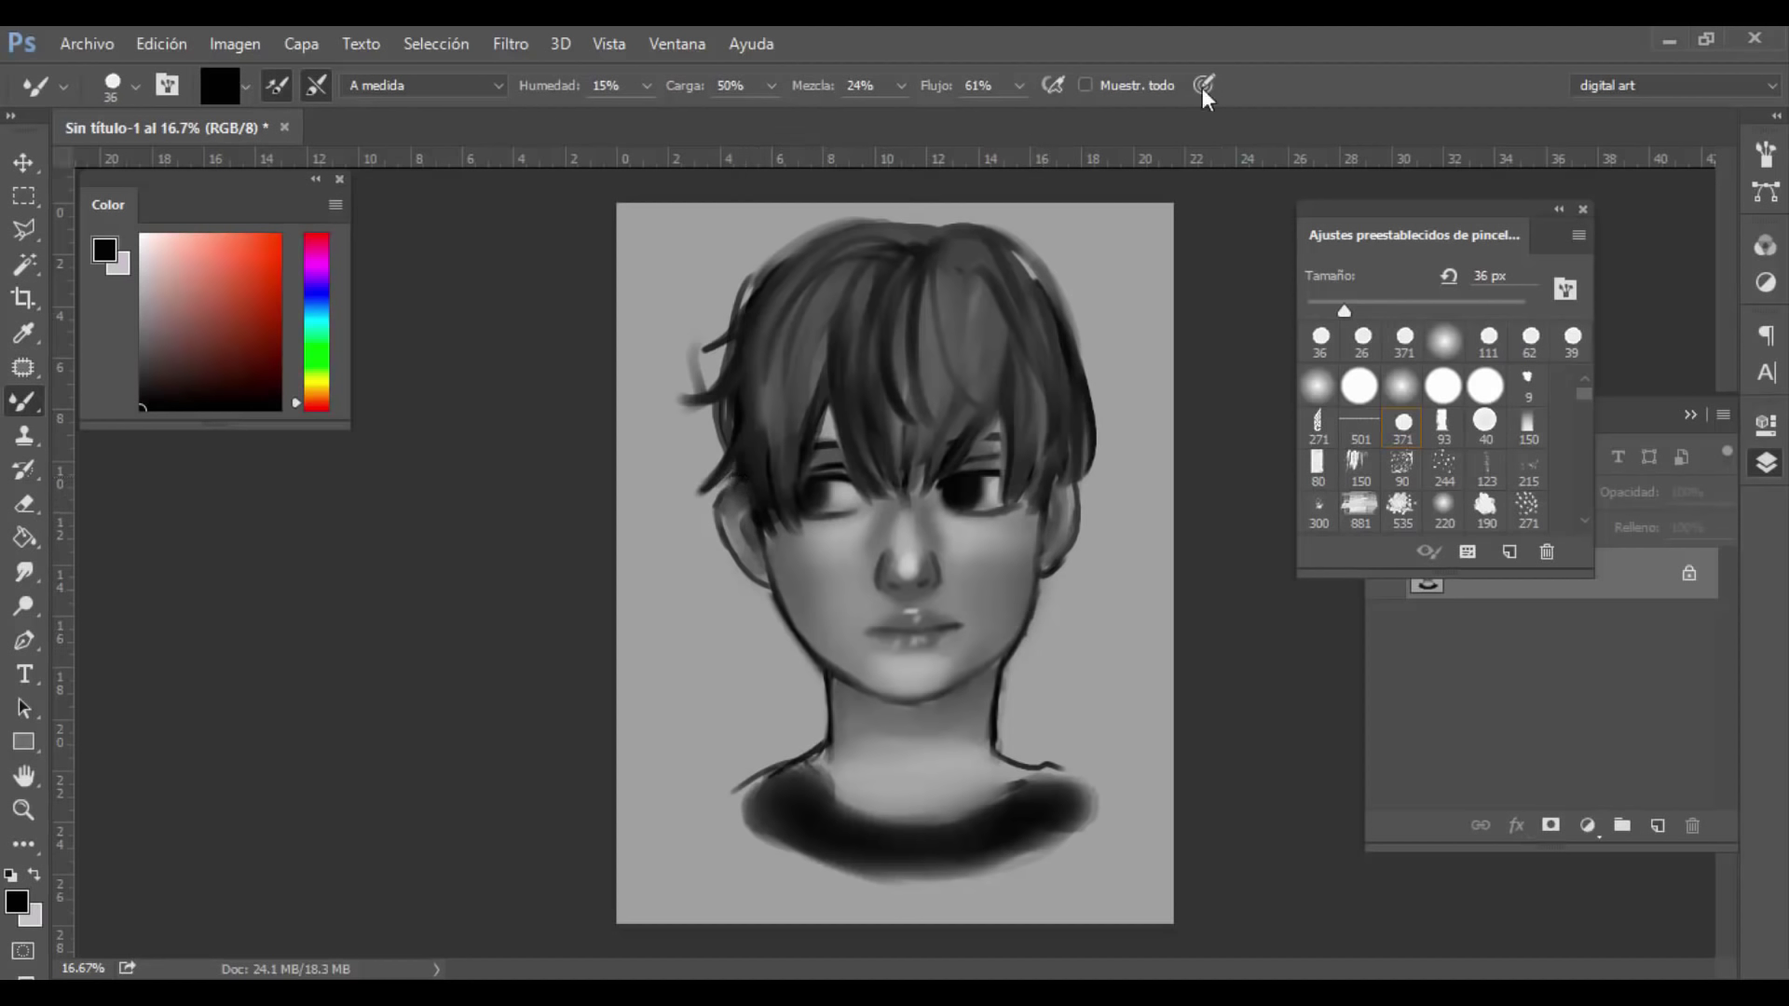
Step: Turn on pen pressure for size and draw fine black lines in the hair and along the shoulders and neckline with the 36 px brush
left_click_drag(752, 296, 711, 371)
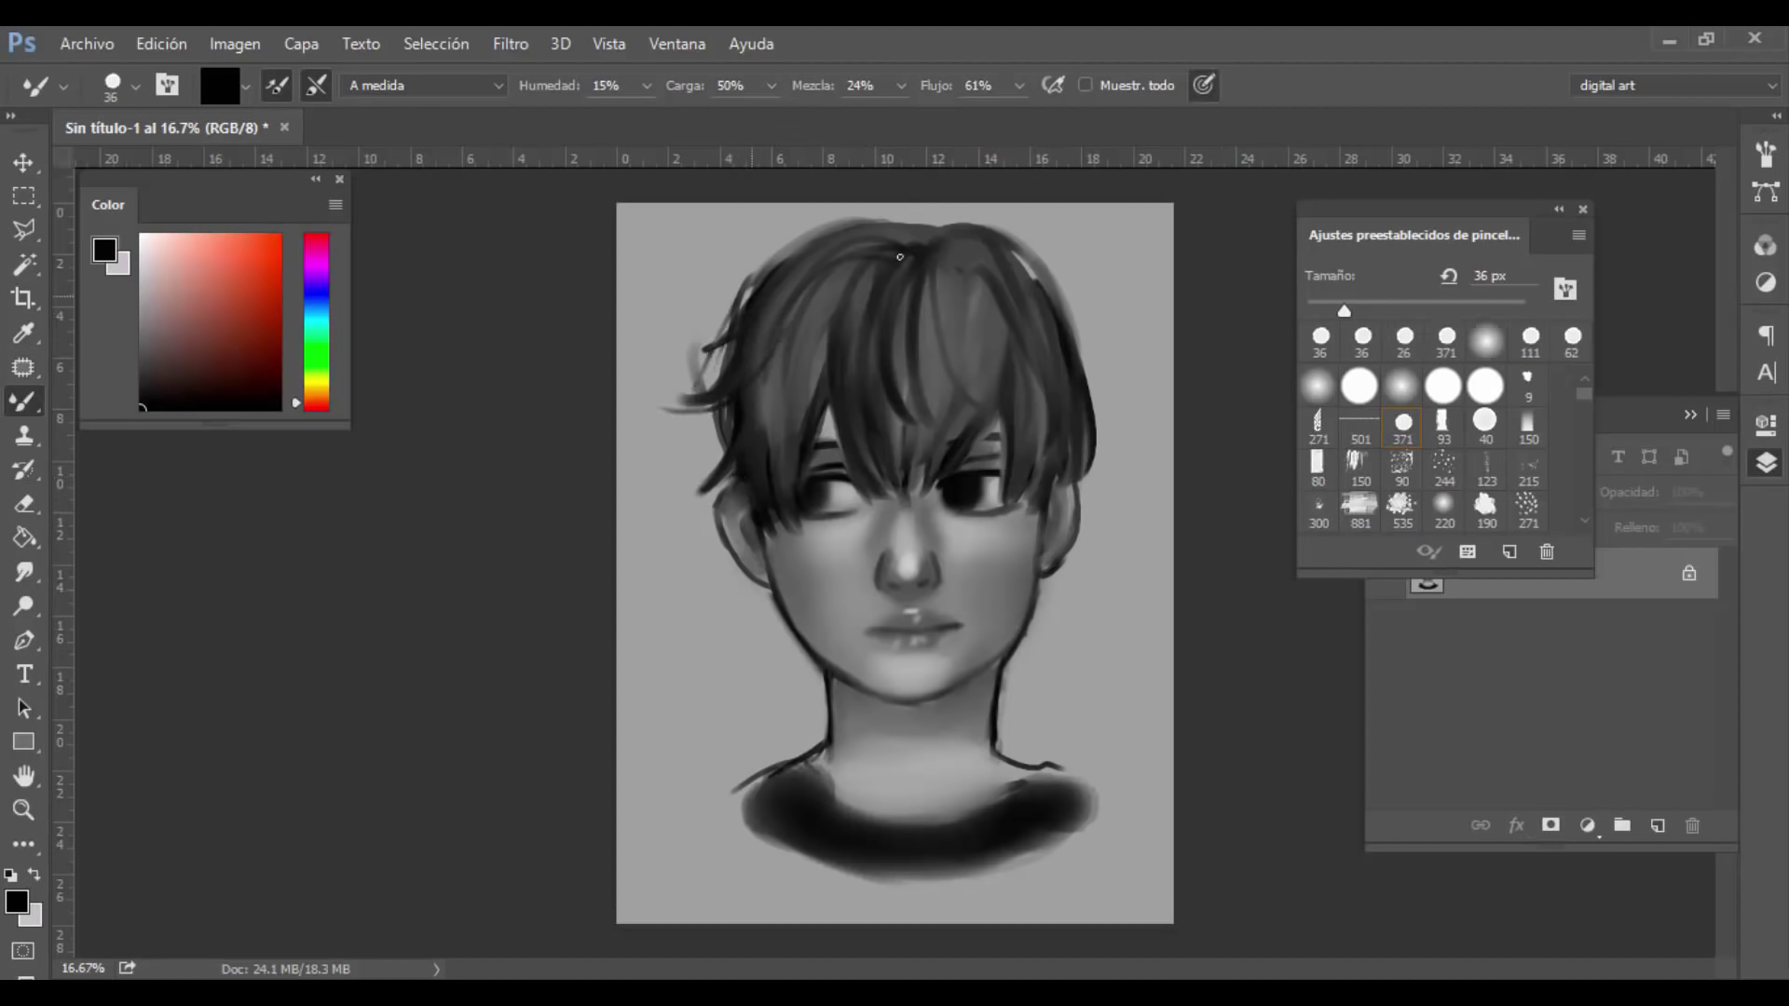
mouse_move(902, 233)
left_mouse_down()
mouse_move(788, 269)
mouse_move(768, 423)
left_mouse_up()
mouse_move(1024, 407)
left_mouse_down()
mouse_move(1070, 357)
mouse_move(1039, 335)
left_mouse_up()
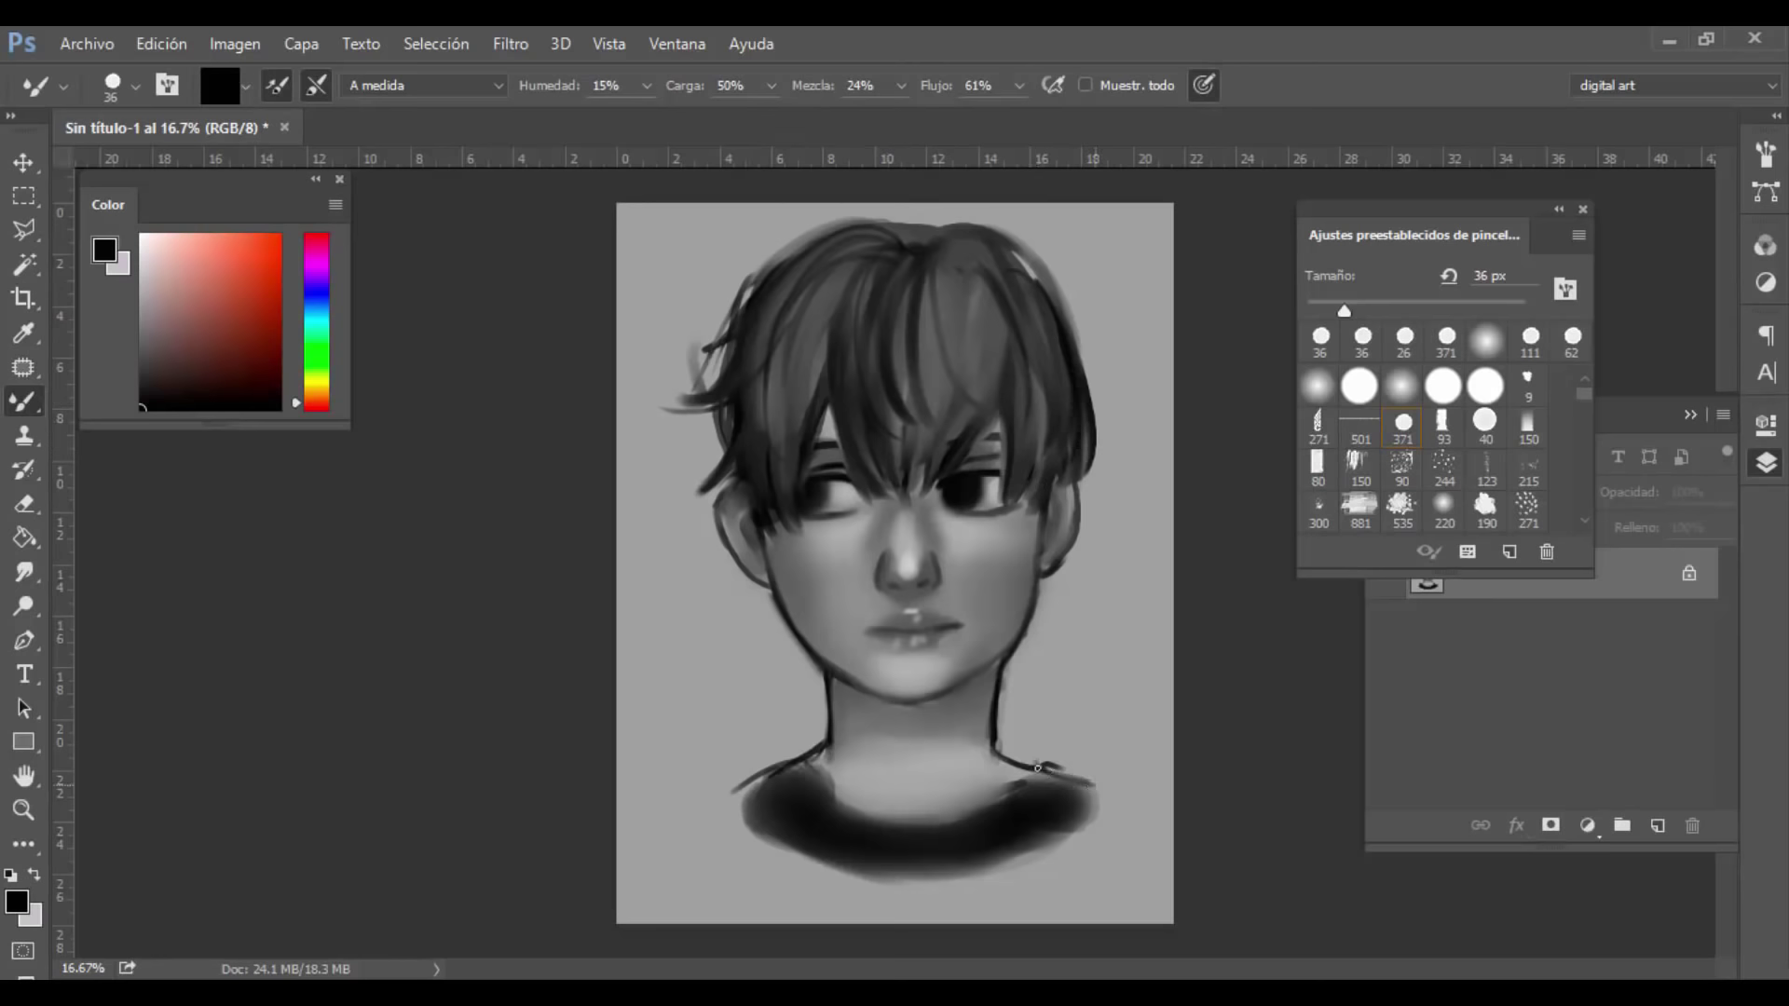
left_click_drag(889, 817, 1025, 793)
Step: Paint light grey highlights in both eyes with the hard brush at 67 px
left_click(141, 259)
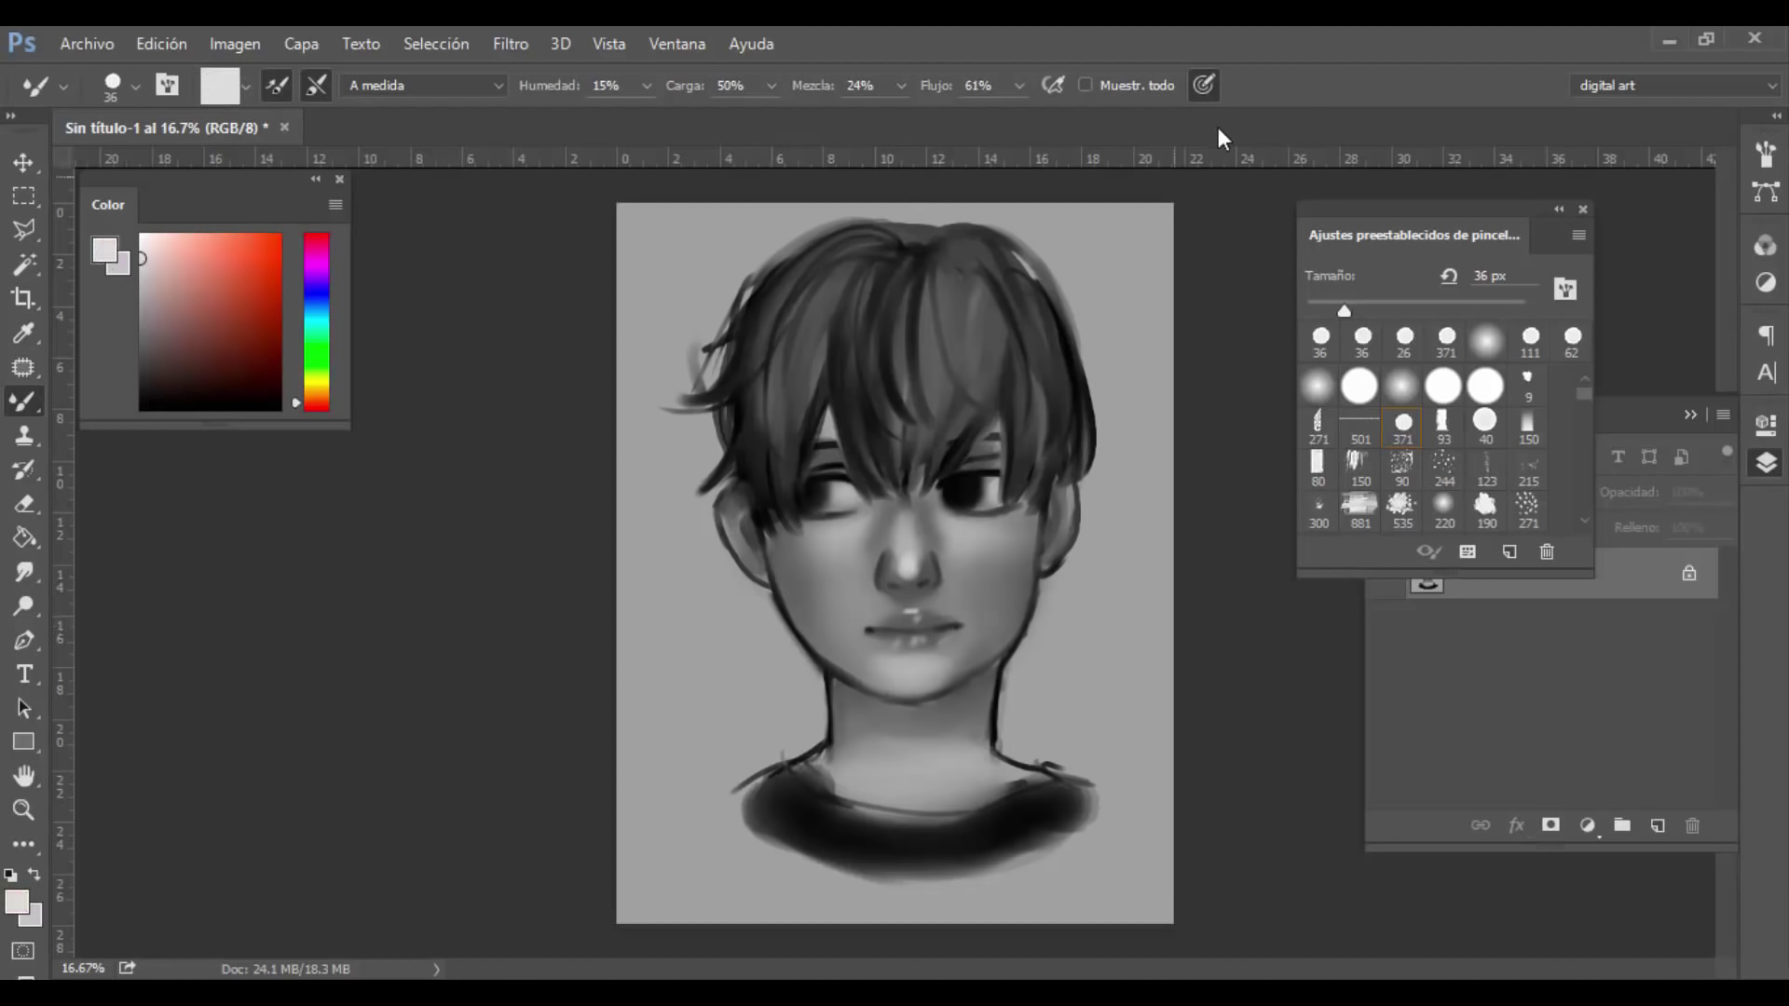
left_click(1362, 341)
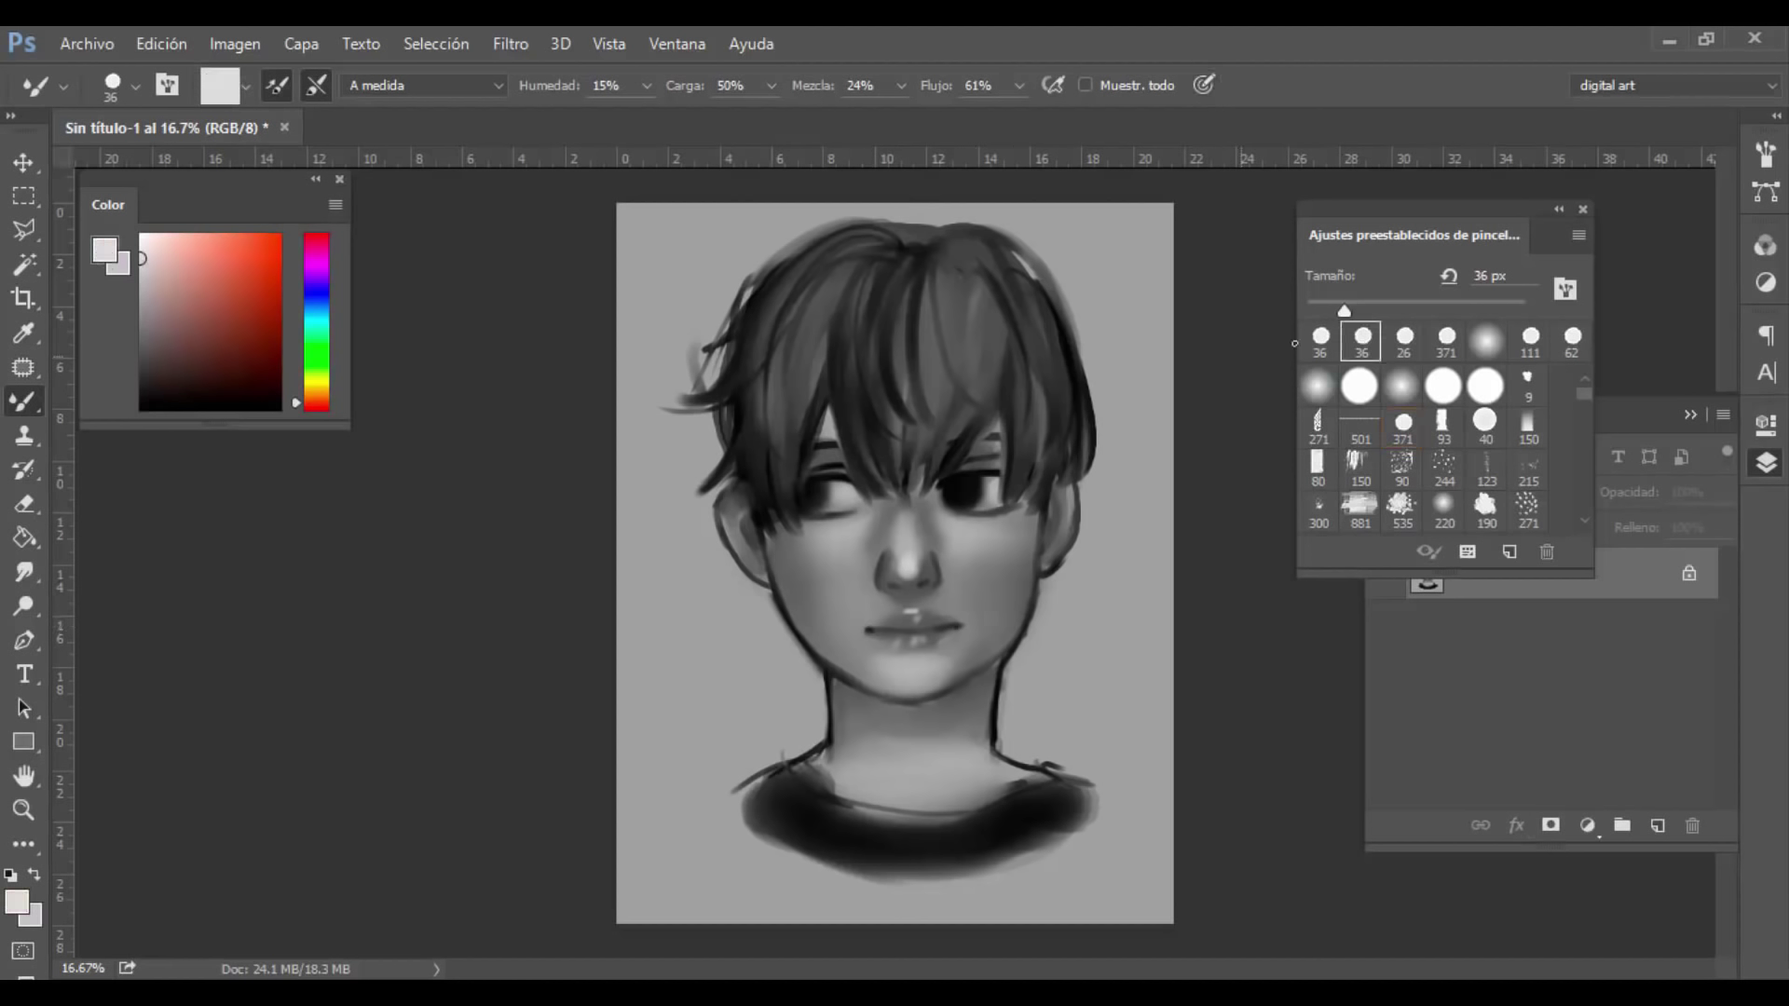
left_click_drag(835, 500, 838, 495)
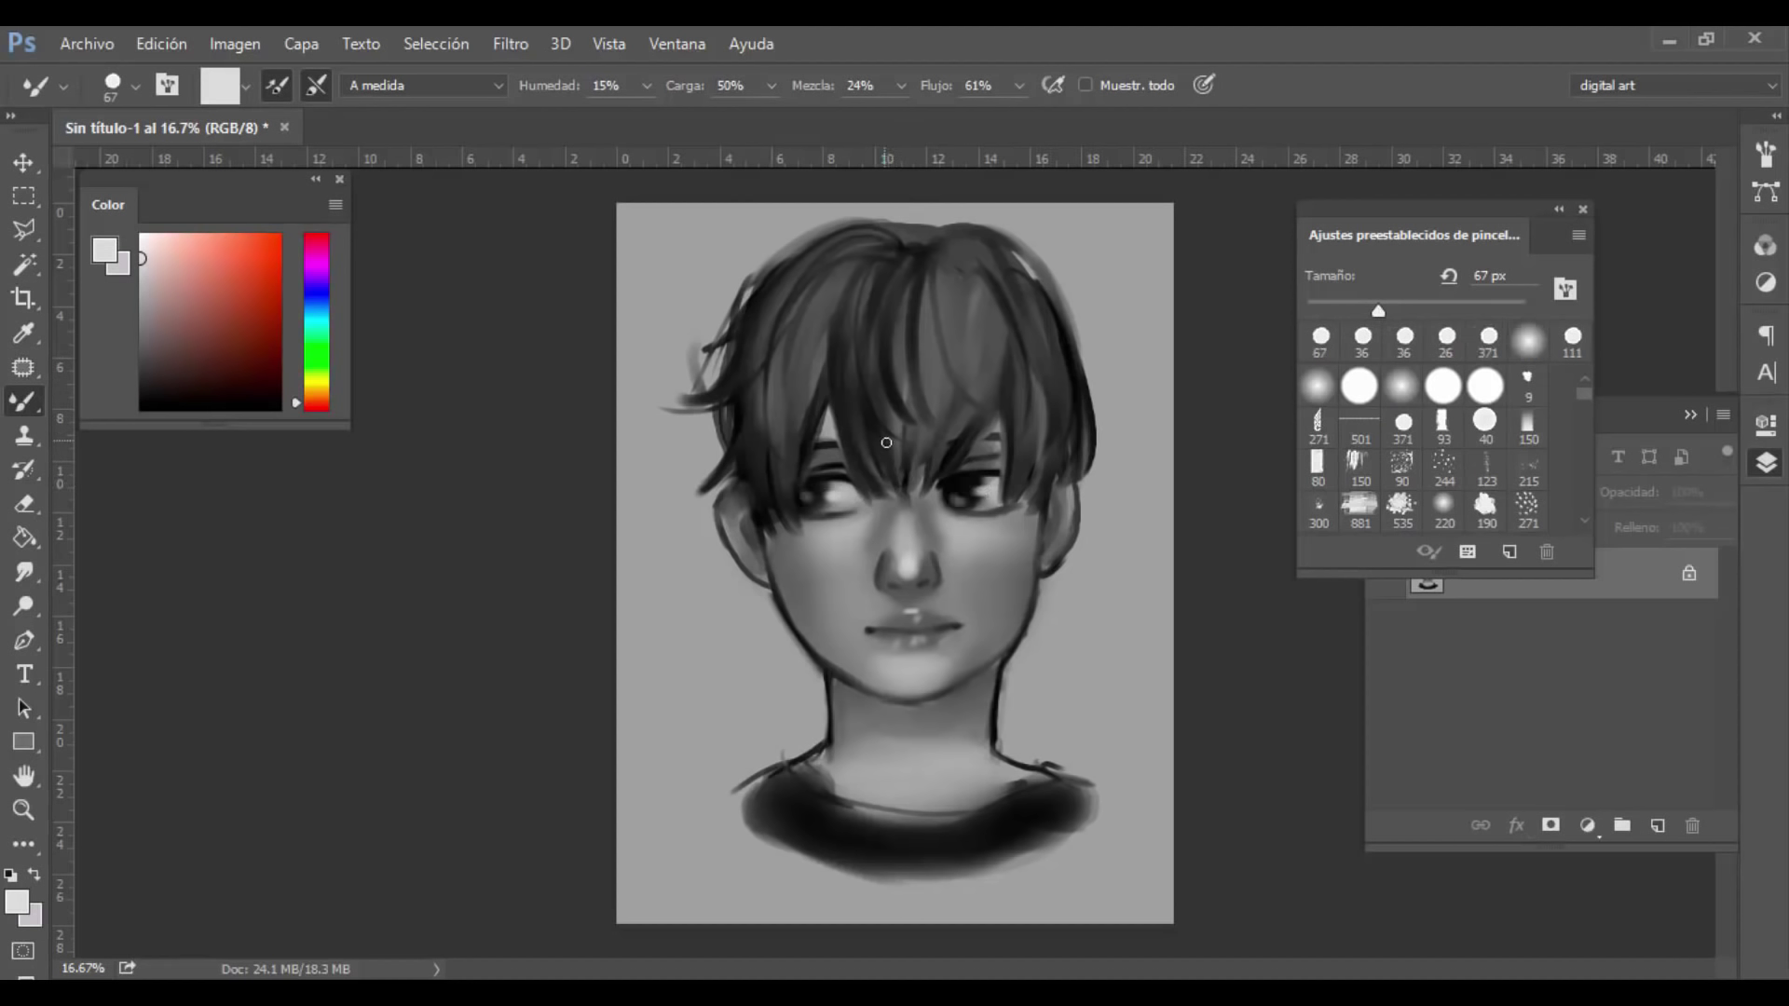
Step: Switch the paint to black and set the hard brush to 33 px
key("bracketleft")
key("bracketleft")
key("bracketleft")
key("bracketleft")
key("bracketleft")
key("d")
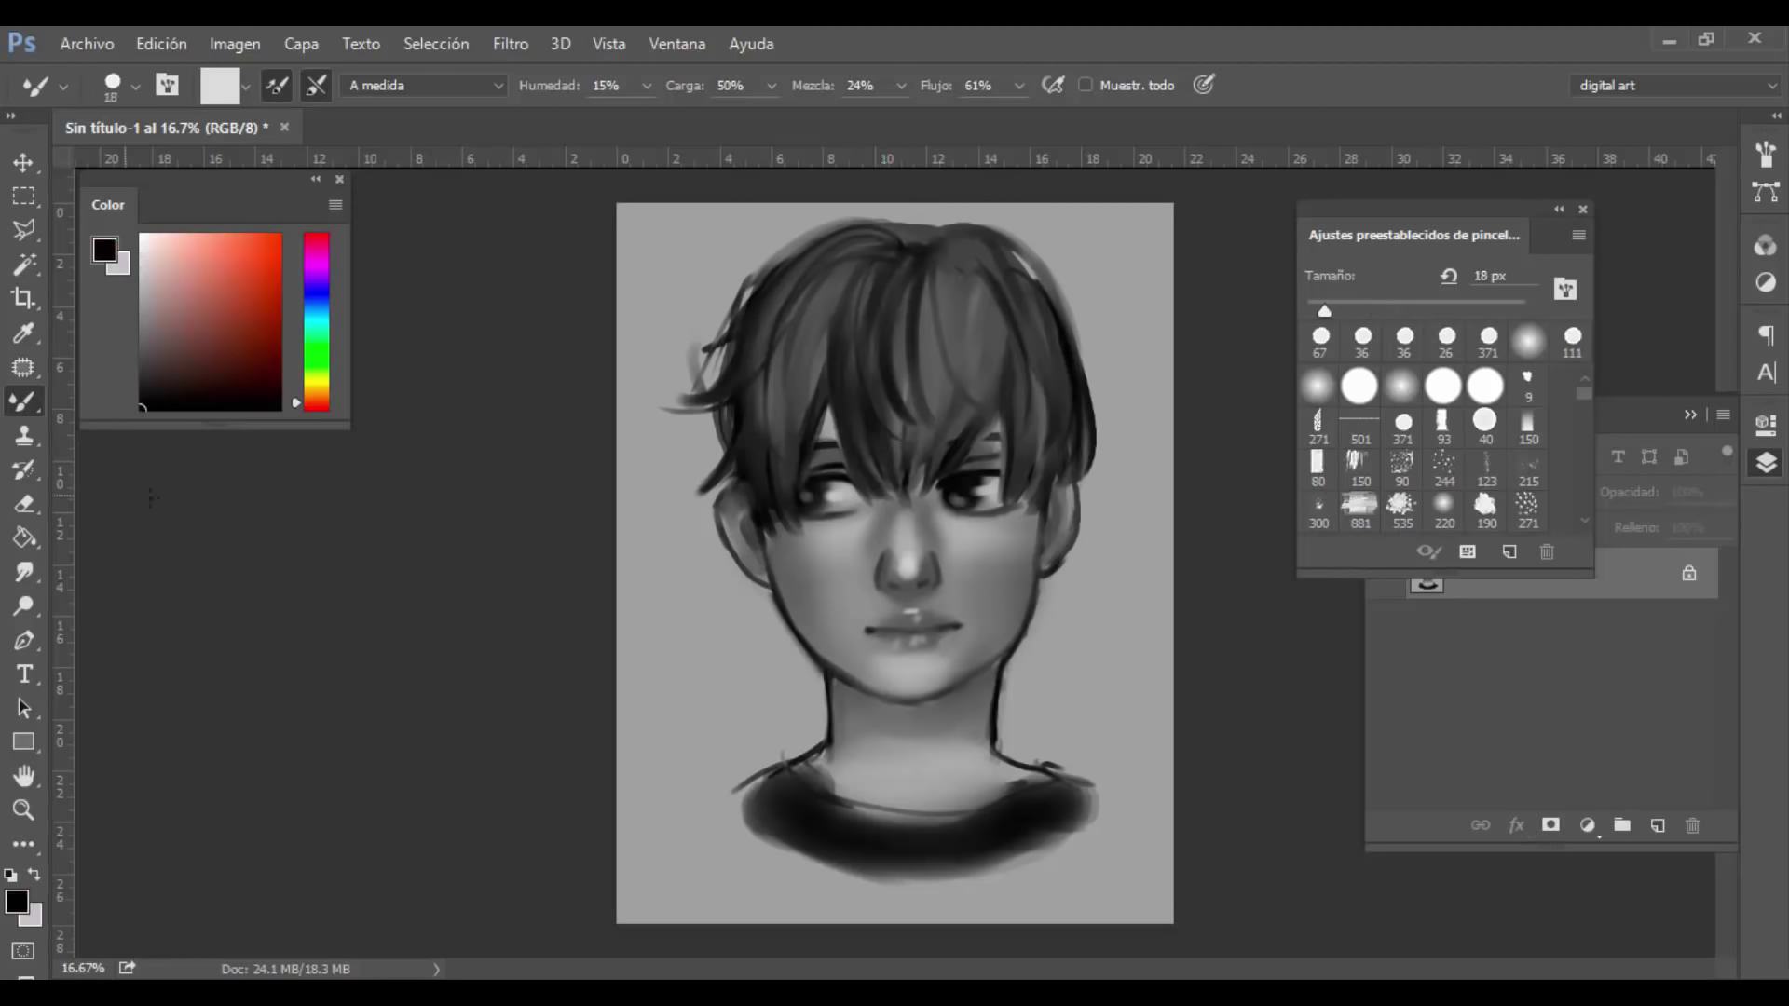
key("bracketright")
key("bracketright")
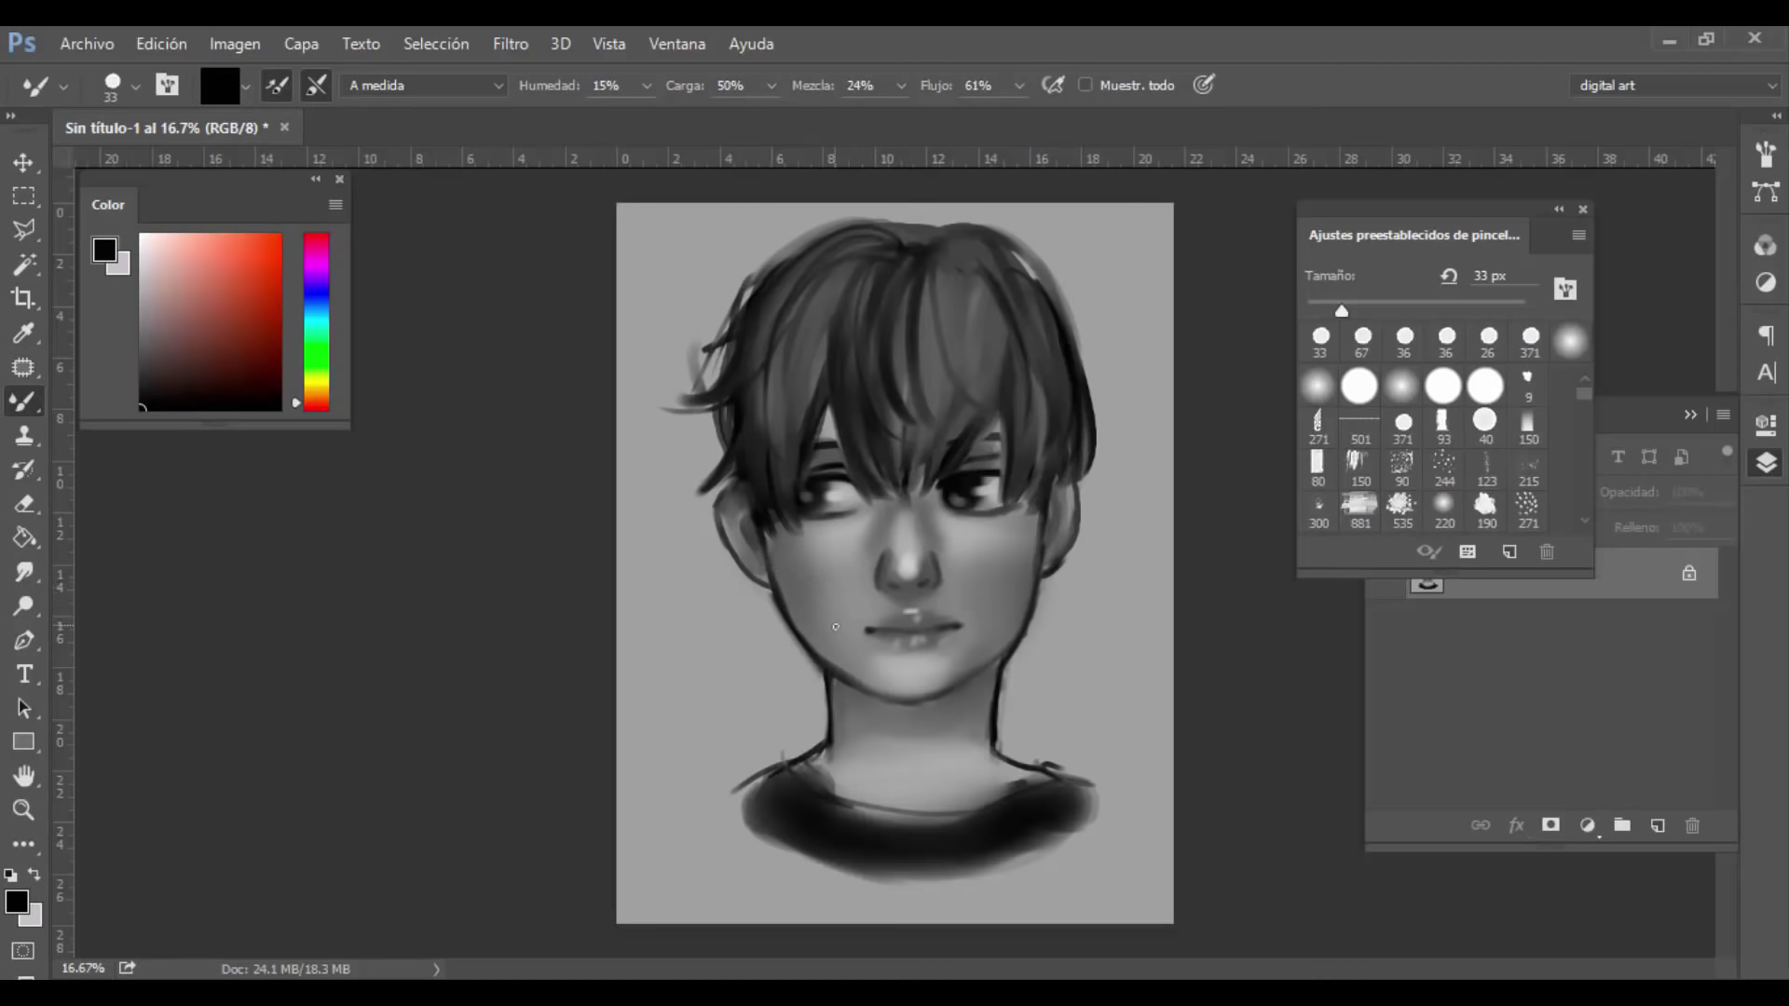
Step: Switch from the Mixer Brush to the regular Brush tool and set its blending mode to Color
right_click(30, 396)
left_click(102, 403)
left_click(399, 86)
left_click(280, 611)
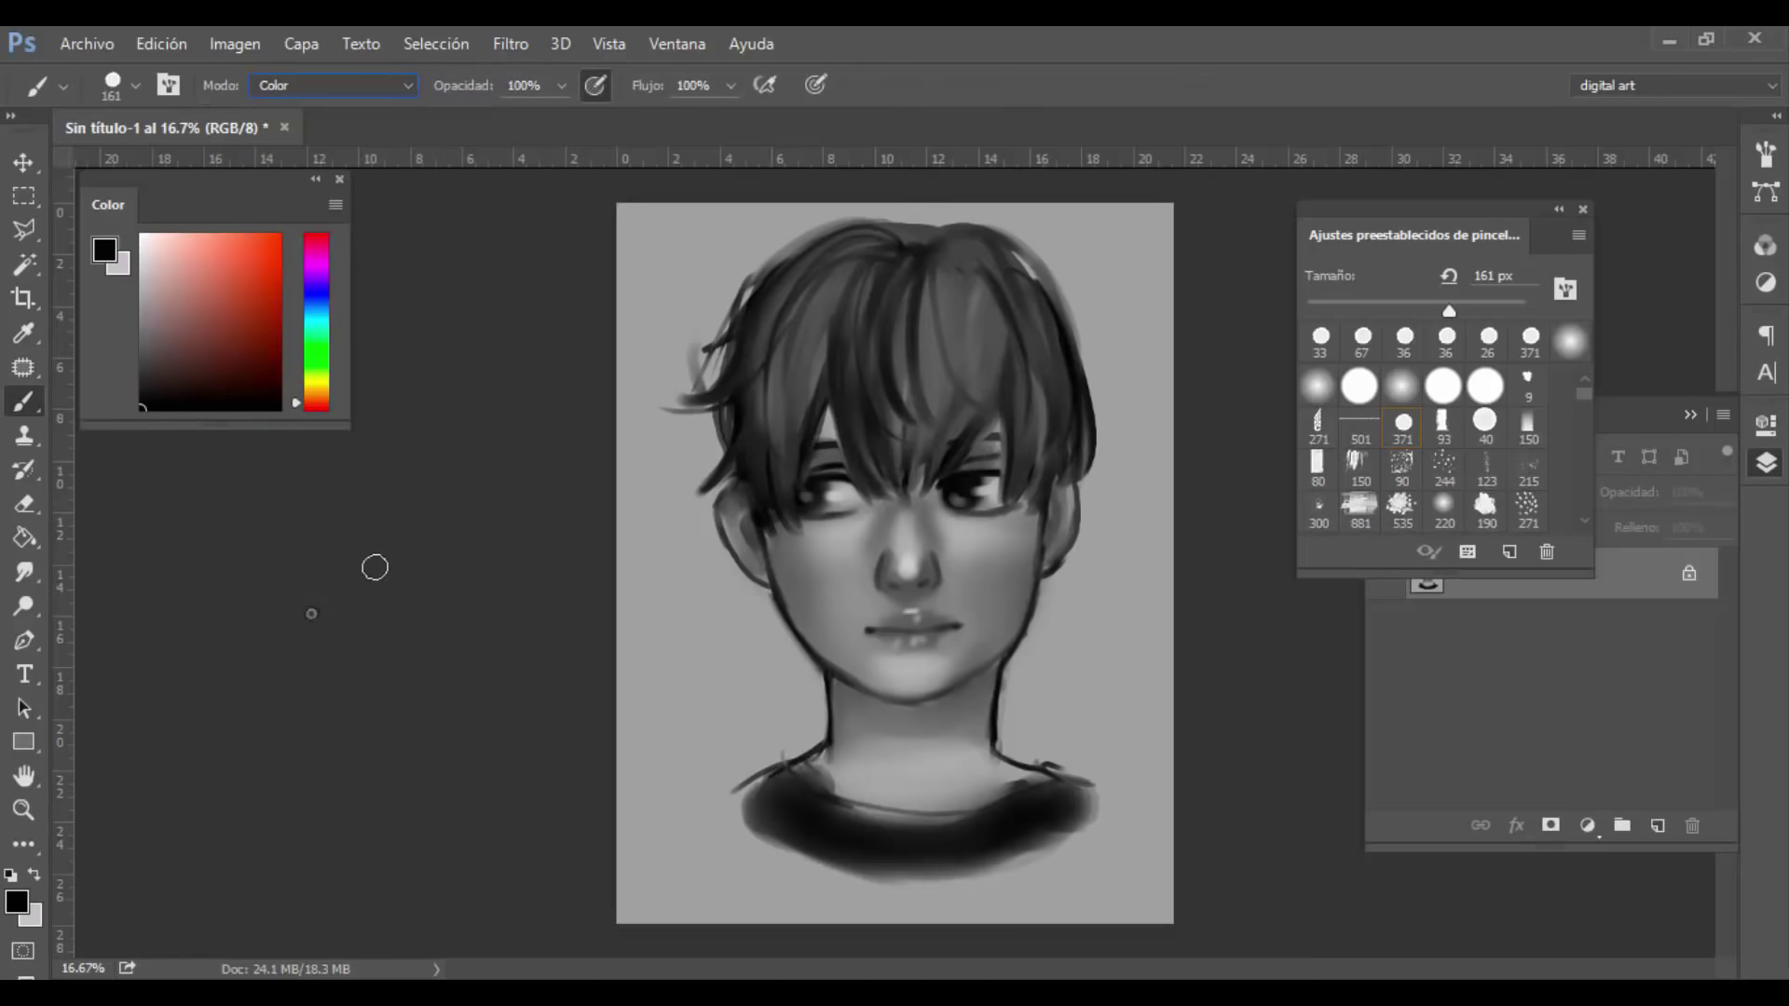
Step: Tint the skin of the face, ears and neck with pale pink, using the soft brush at 484 px
left_click(1317, 385)
left_click(172, 307)
left_click_drag(172, 307, 163, 258)
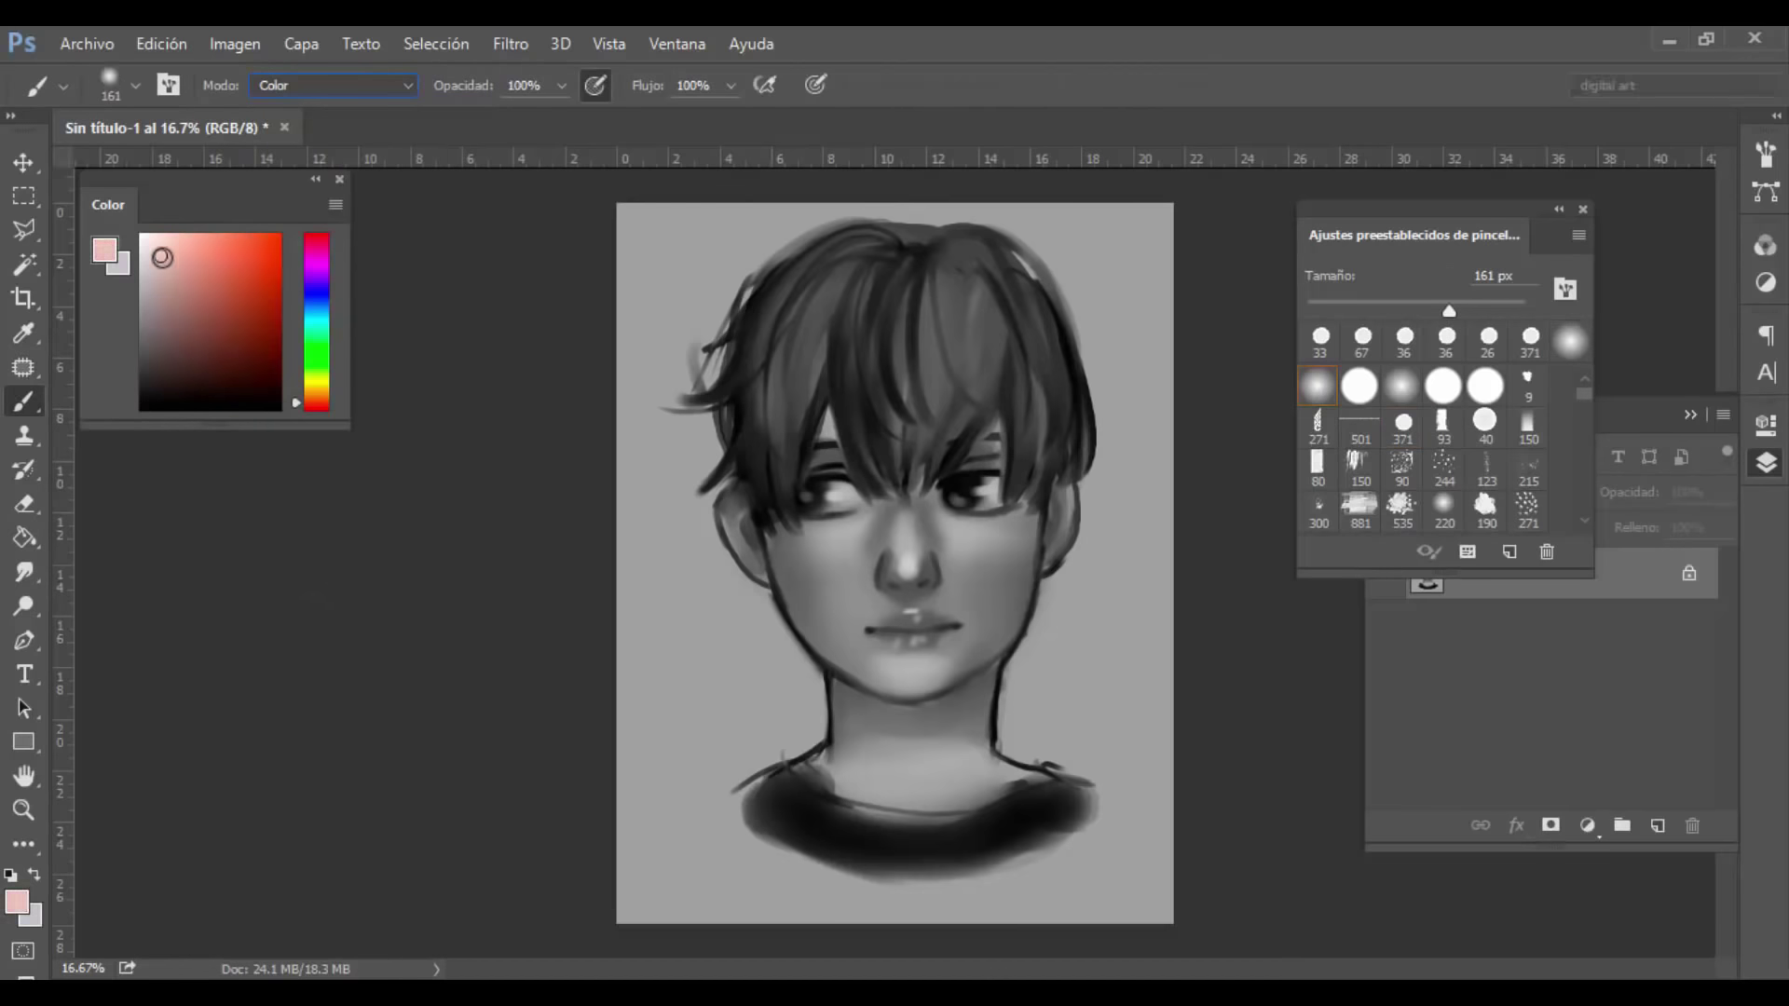
left_click(1502, 311)
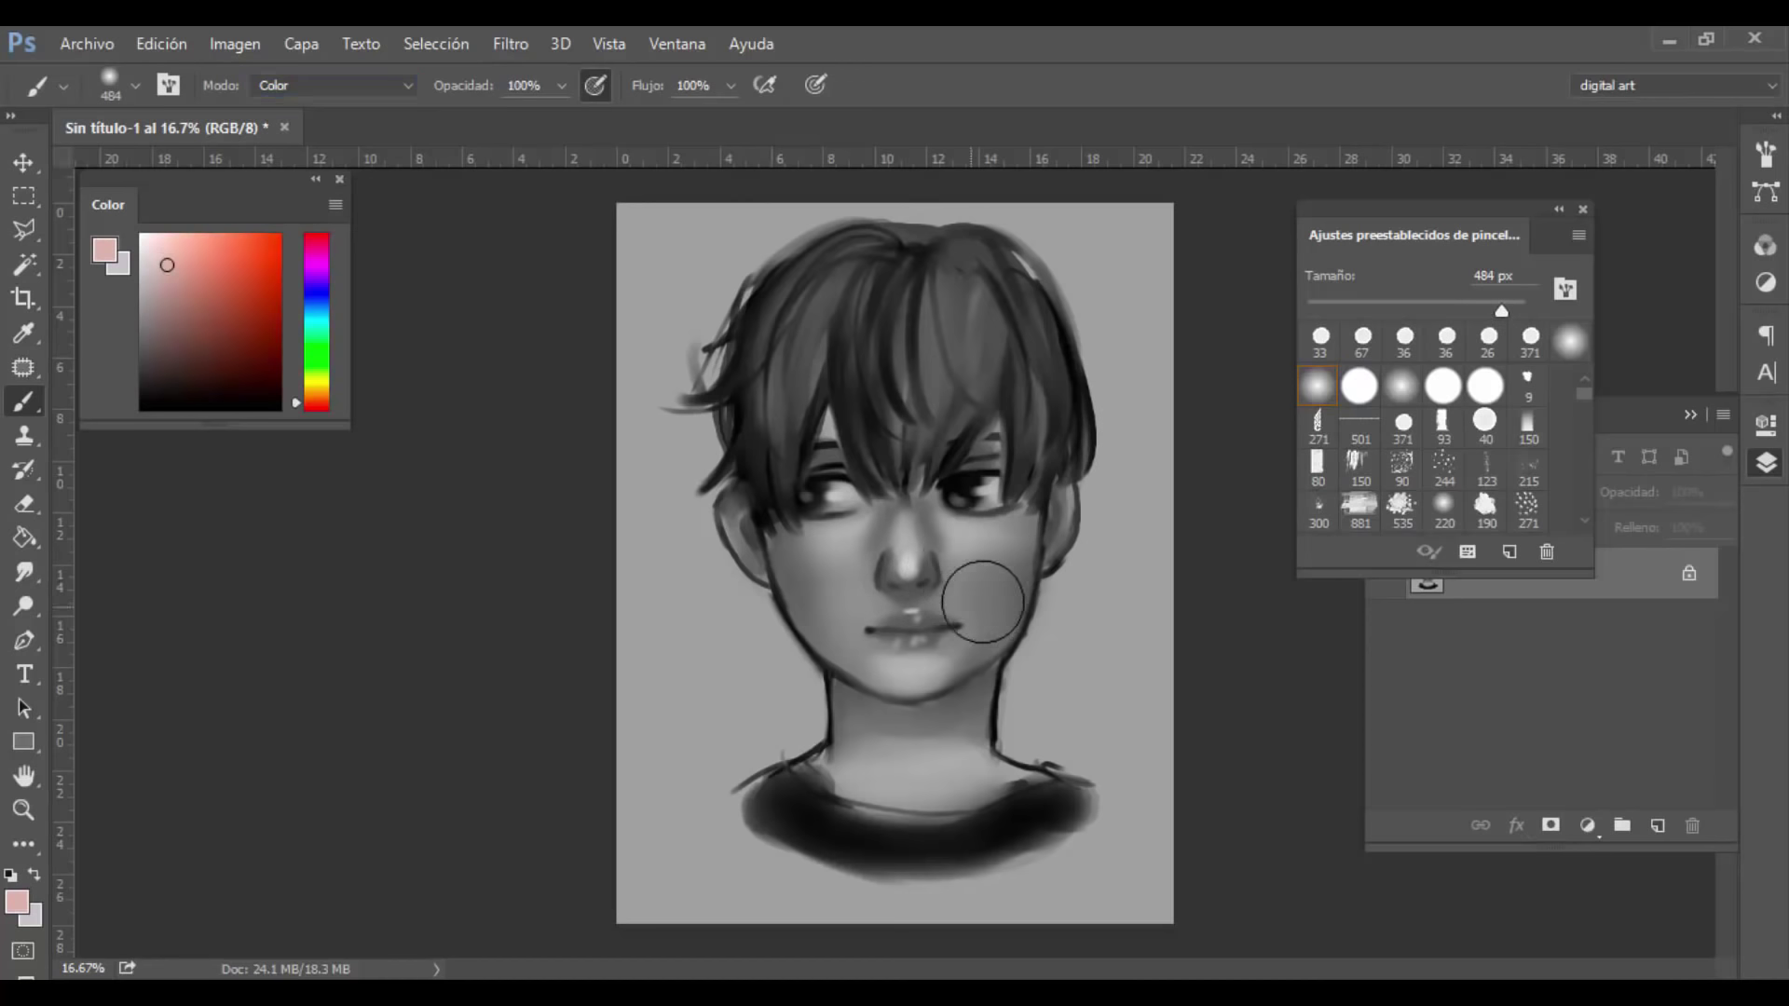
mouse_move(982, 602)
left_mouse_down()
mouse_move(926, 628)
mouse_move(843, 564)
left_mouse_up()
mouse_move(883, 651)
left_mouse_down()
mouse_move(863, 719)
mouse_move(909, 688)
mouse_move(961, 744)
mouse_move(989, 602)
mouse_move(1029, 536)
mouse_move(990, 543)
mouse_move(970, 508)
mouse_move(822, 544)
mouse_move(764, 555)
left_mouse_up()
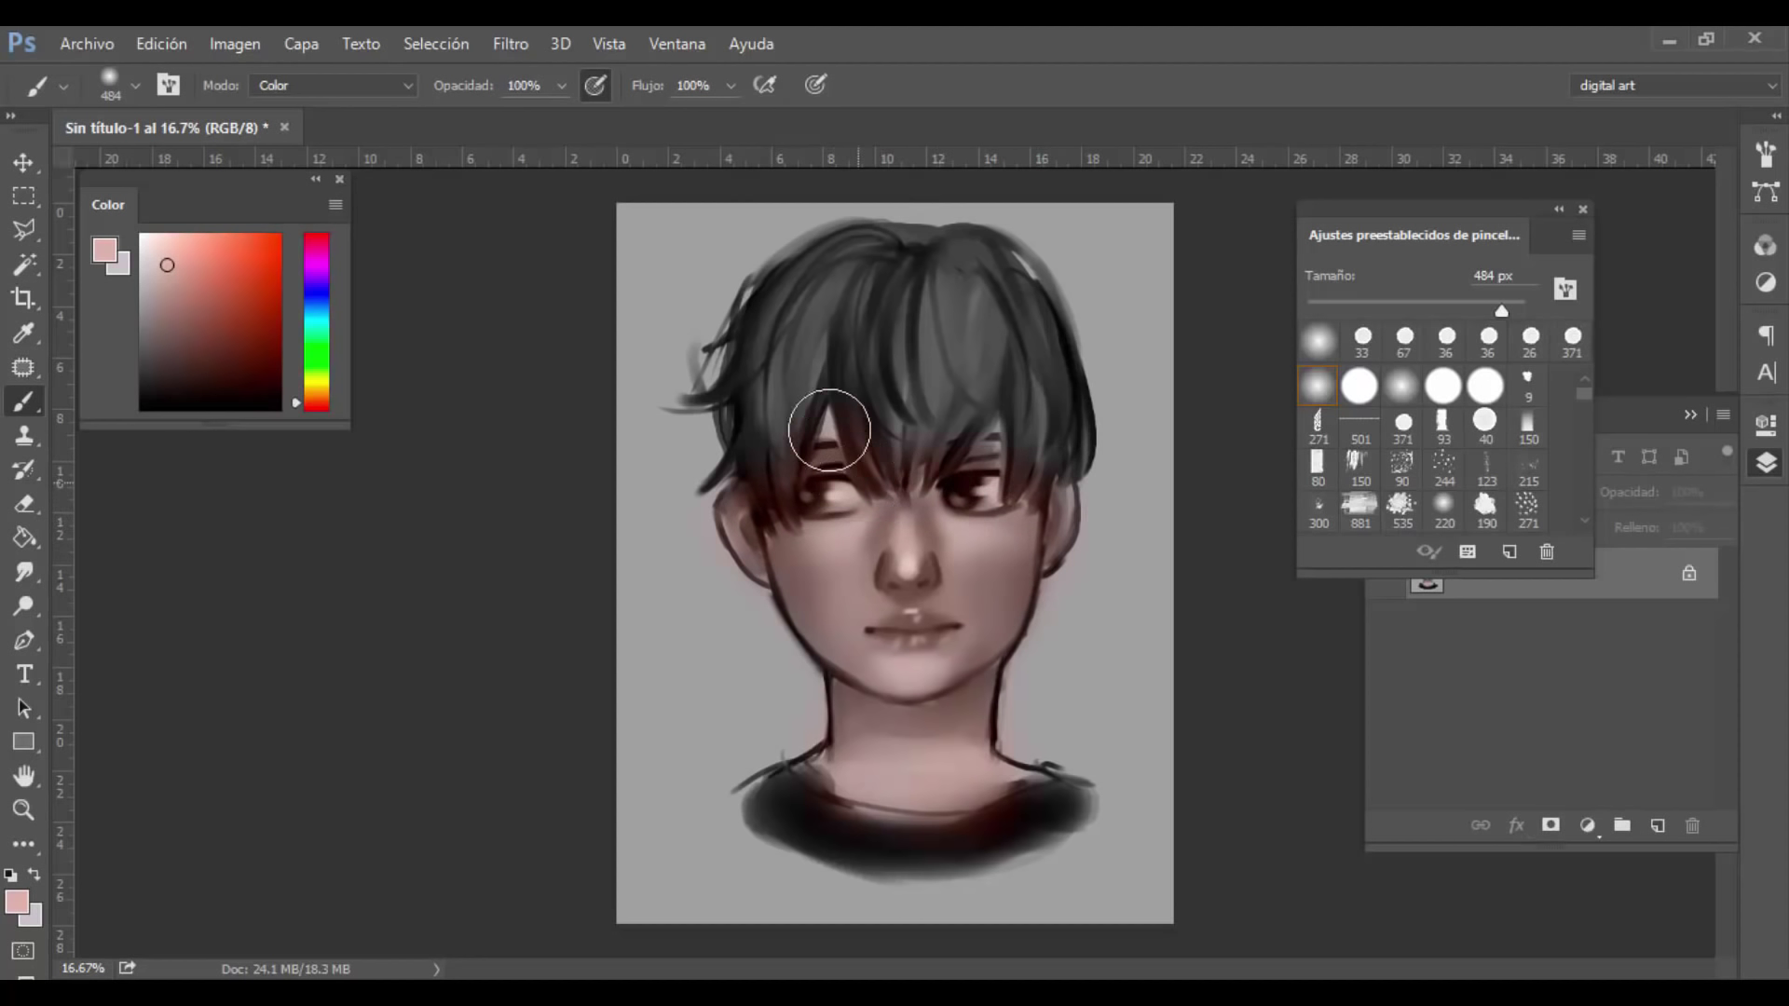
Step: Tint the hair with a muted reddish brown, using the soft brush at 484 px
left_click(201, 269)
left_click_drag(202, 269, 192, 323)
mouse_move(966, 311)
left_mouse_down()
mouse_move(893, 411)
mouse_move(856, 308)
mouse_move(768, 387)
mouse_move(887, 271)
mouse_move(952, 277)
mouse_move(1019, 356)
mouse_move(992, 297)
left_mouse_up()
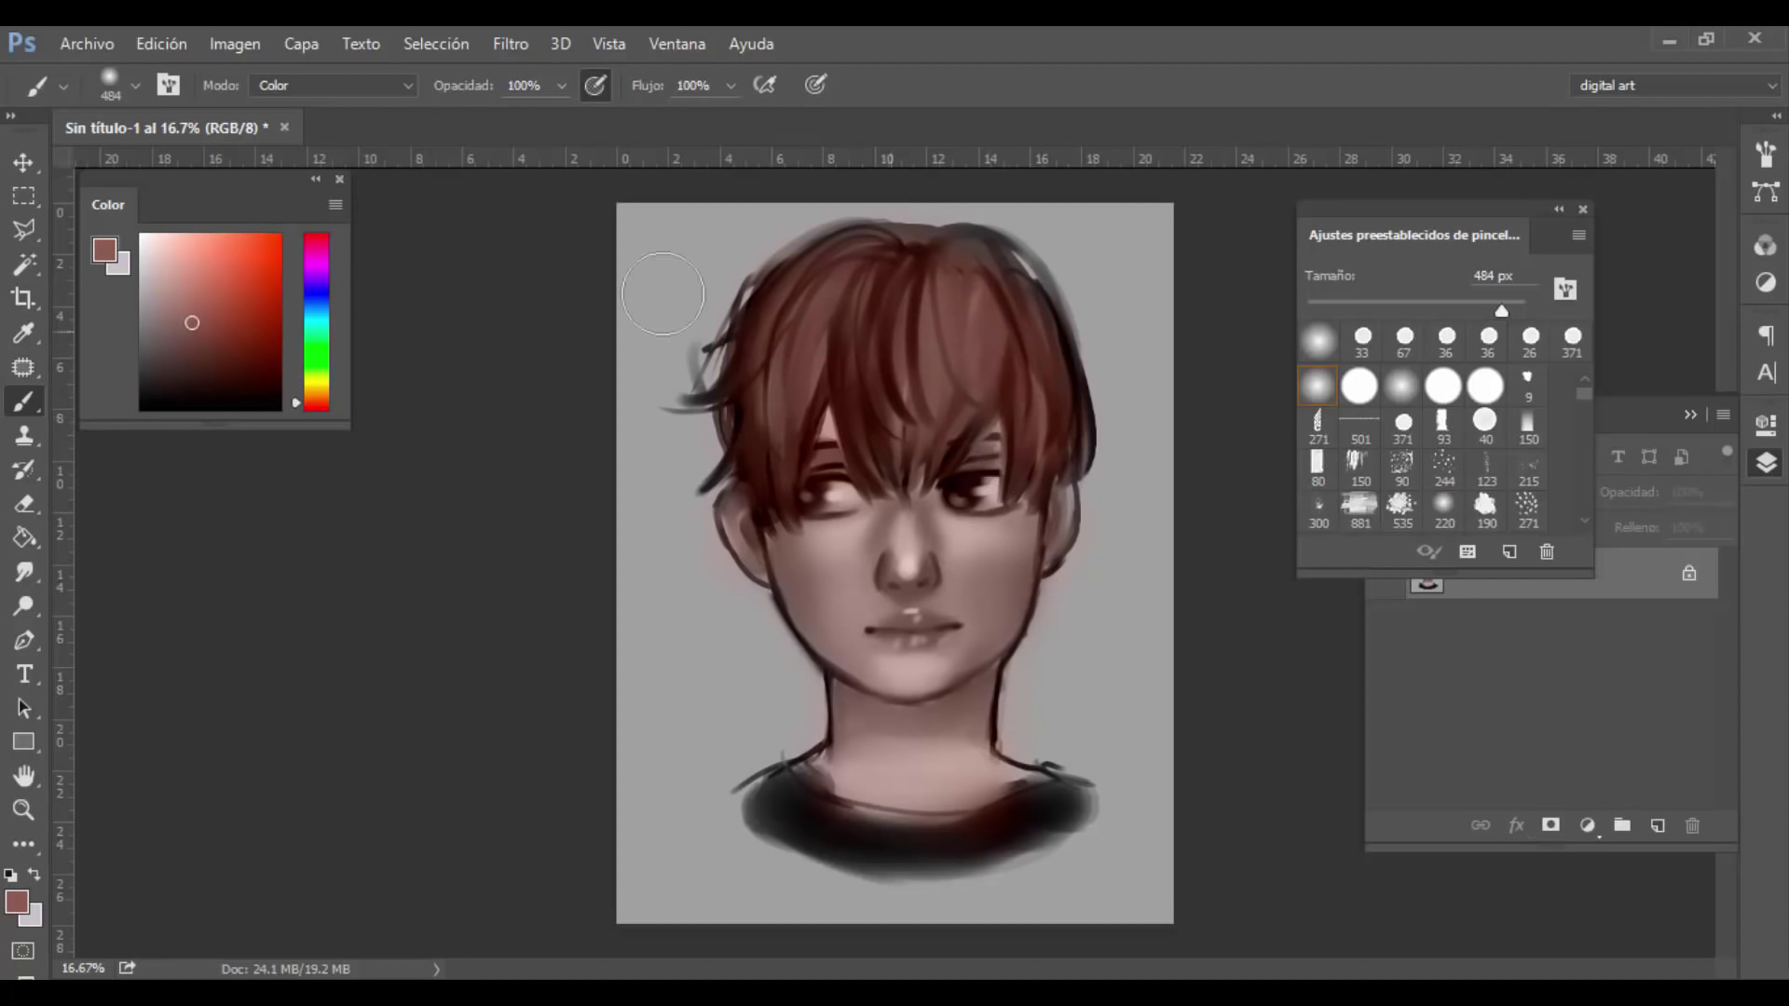
Step: Redden the edges of the eyes, the nose, lips and cheeks with a deep red, using the soft brush at 185 and 401 px
left_click_drag(236, 302, 236, 329)
left_click_drag(1484, 313, 1462, 310)
left_click_drag(1022, 523, 1024, 509)
left_click_drag(786, 522, 820, 518)
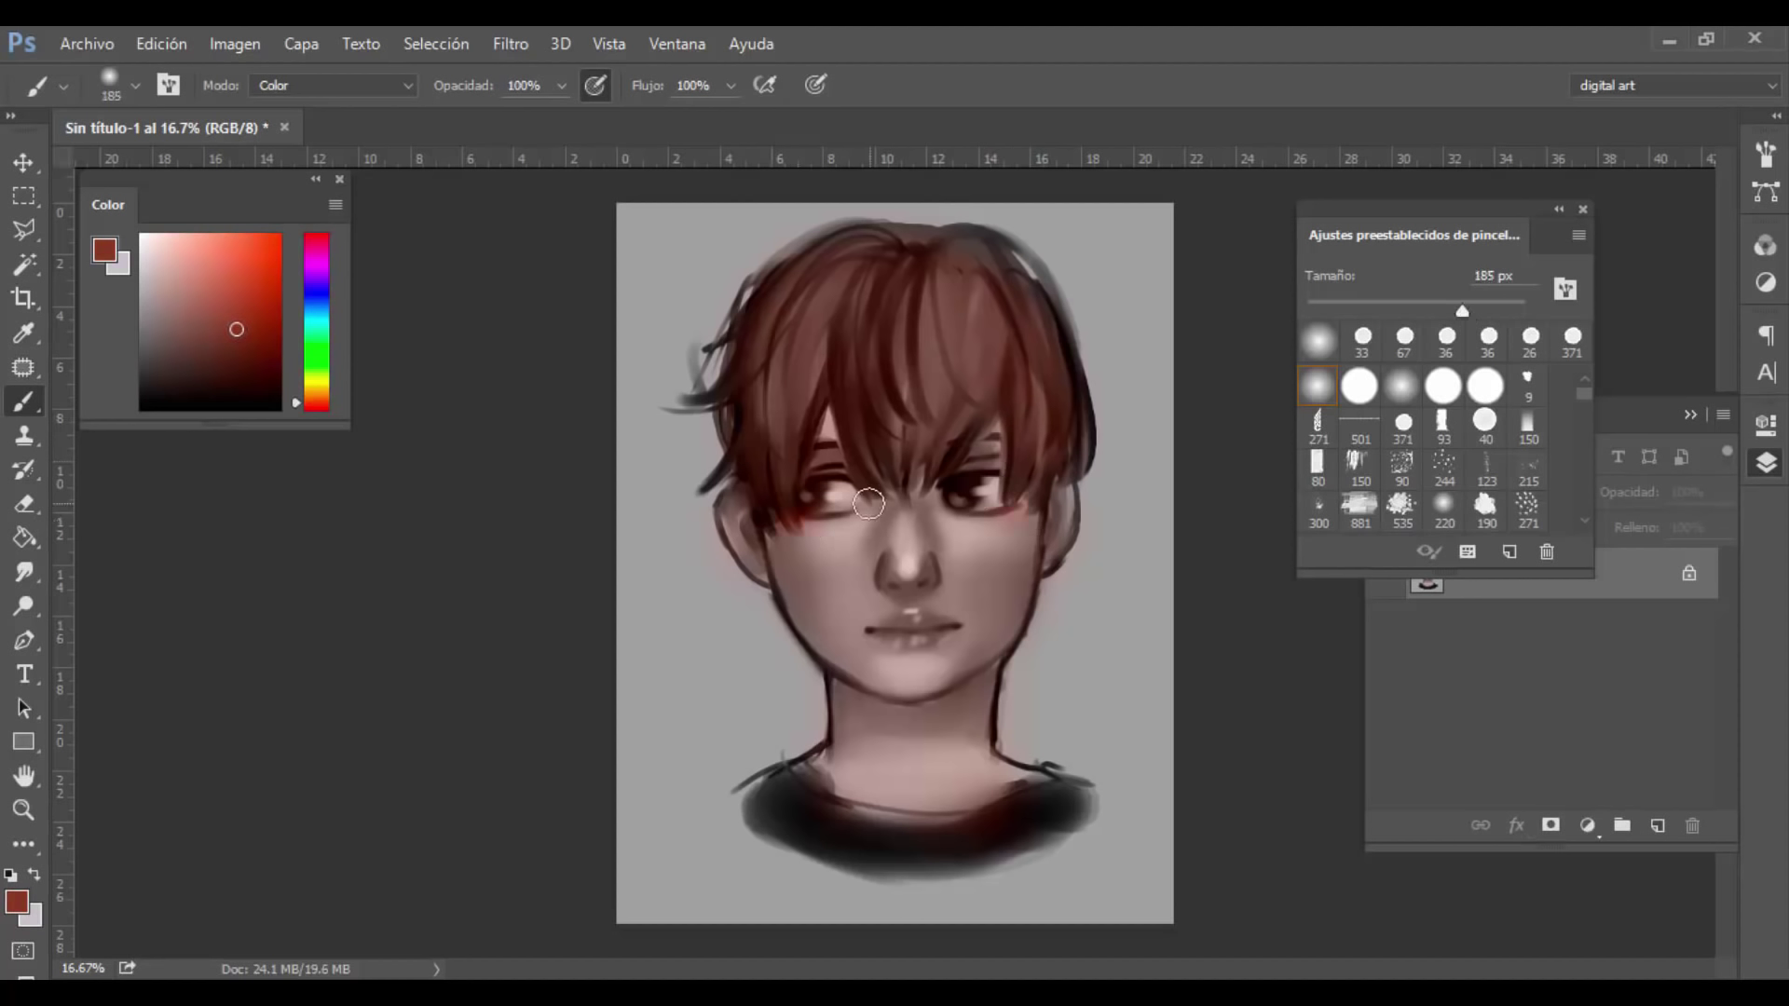
left_click_drag(921, 575, 911, 578)
left_click_drag(1462, 311, 1494, 308)
Step: Cool parts of the face with pale cyan and warm the hair with pale yellow, using the 401 px soft brush
left_click(317, 312)
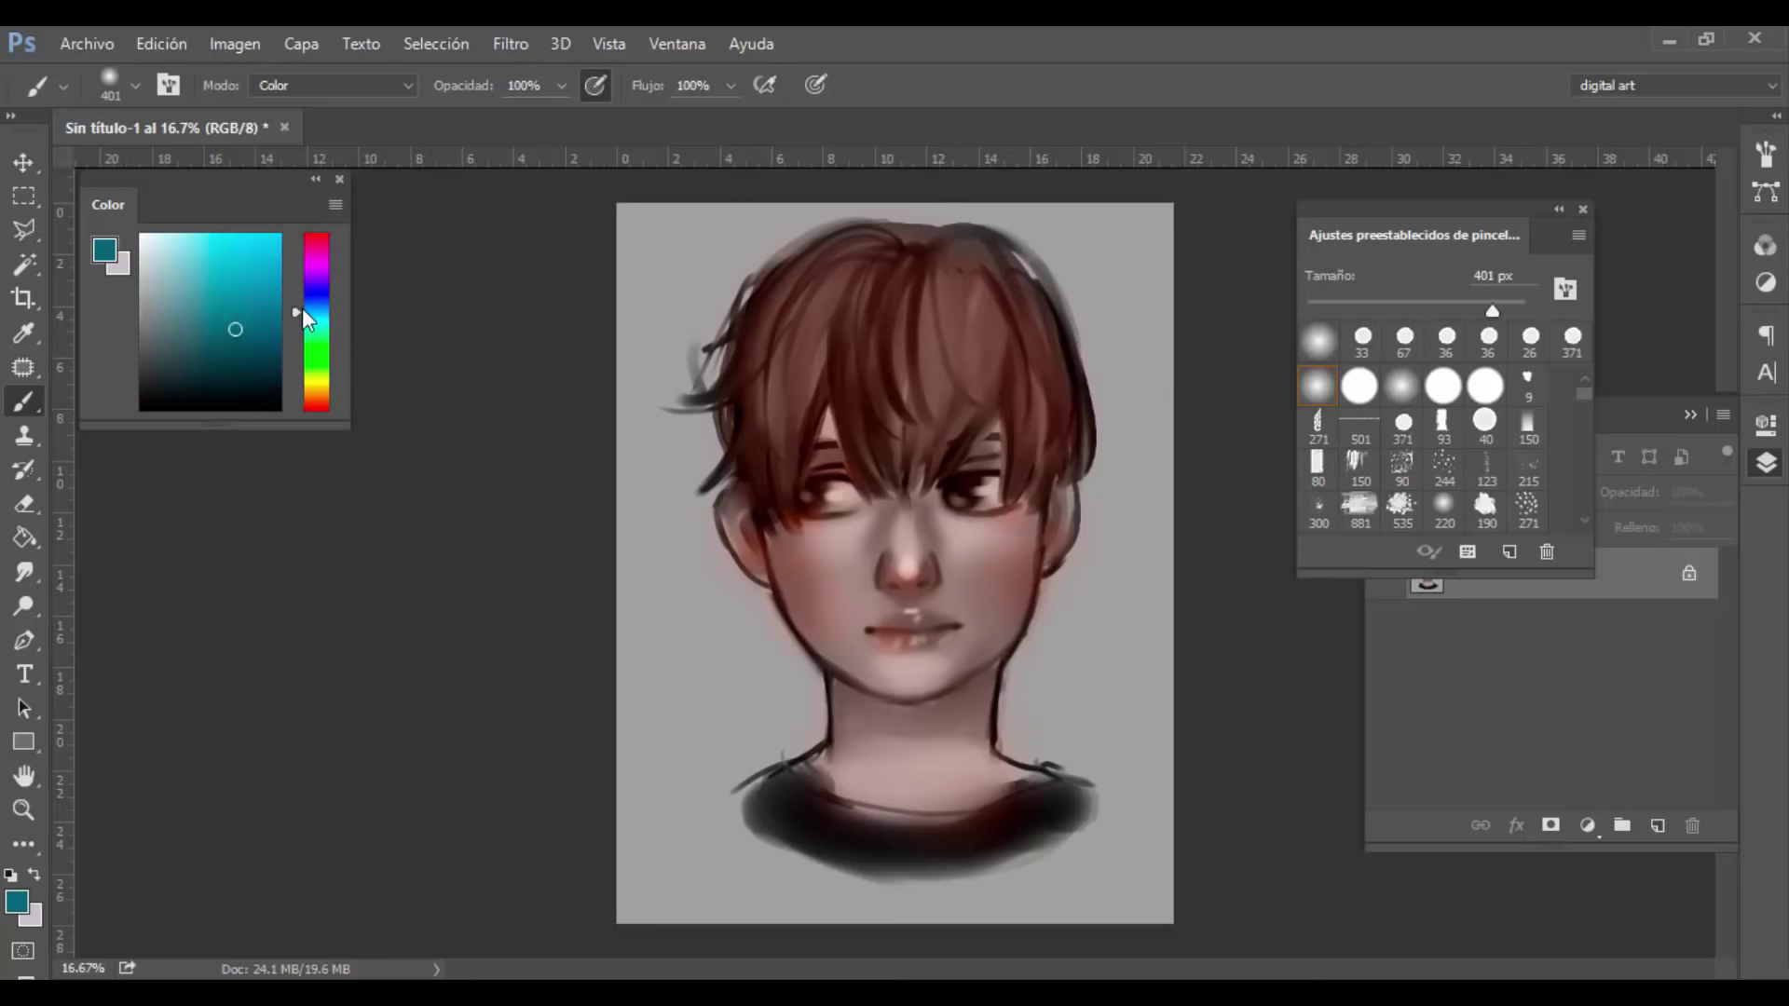
left_click(163, 265)
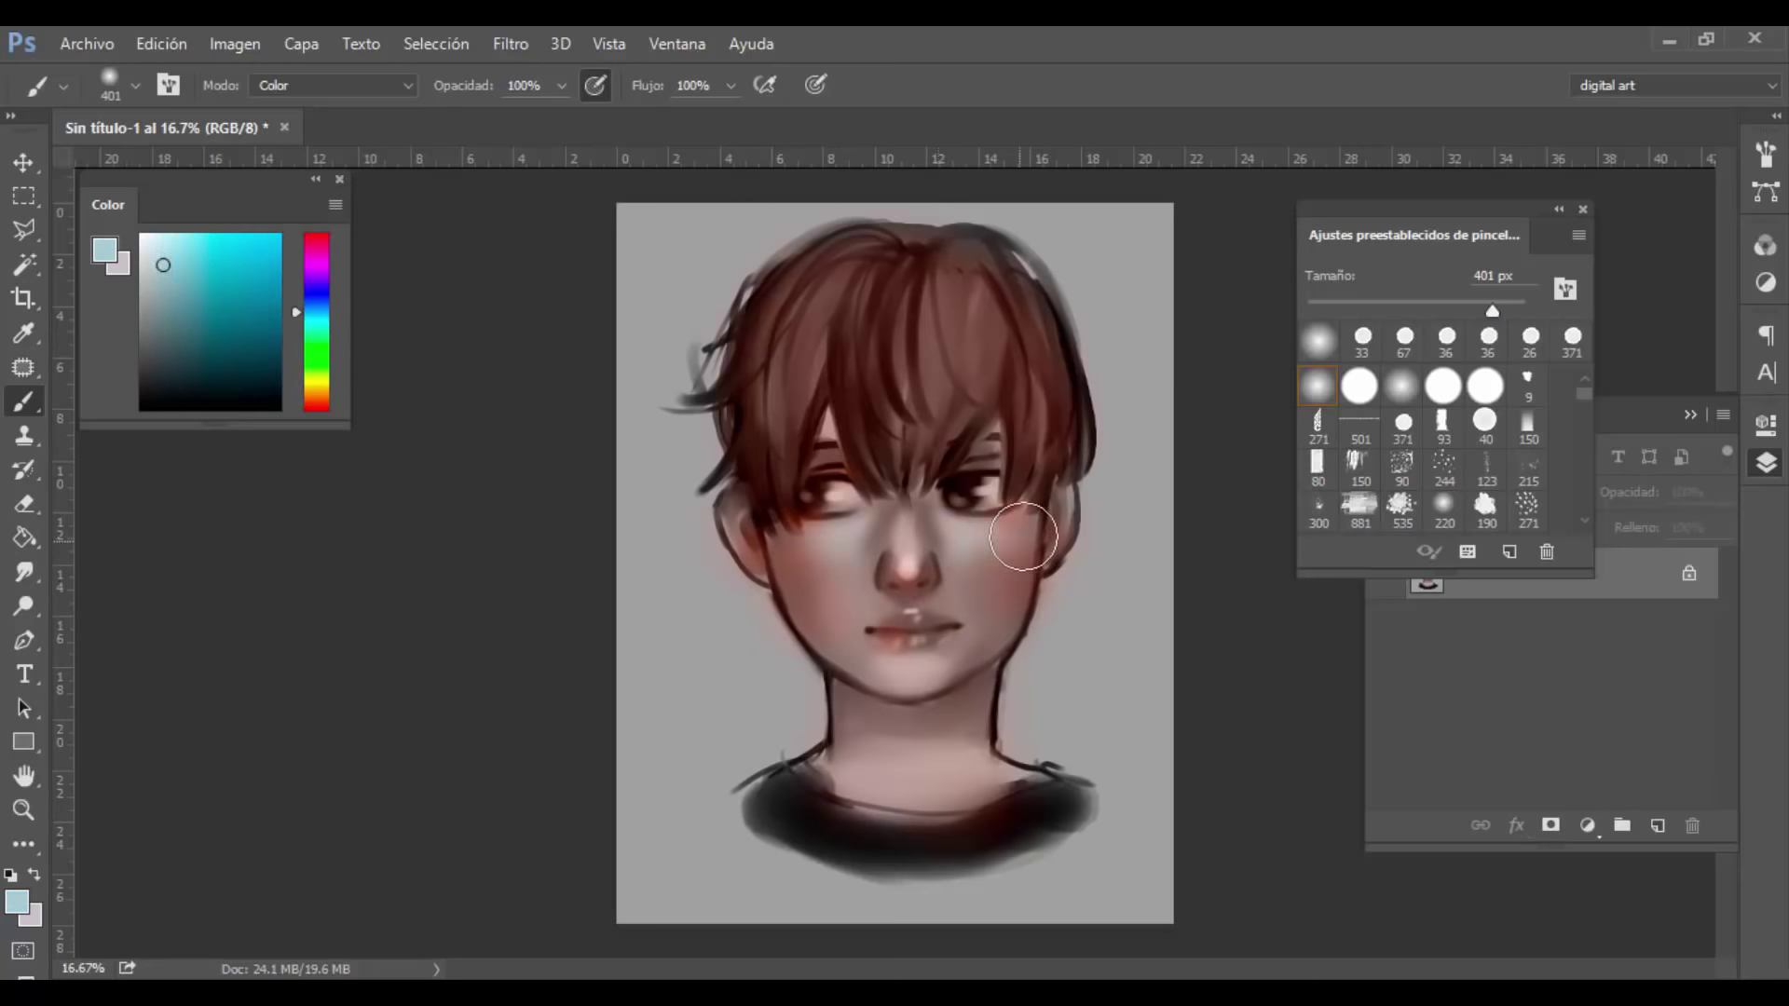
left_click(317, 389)
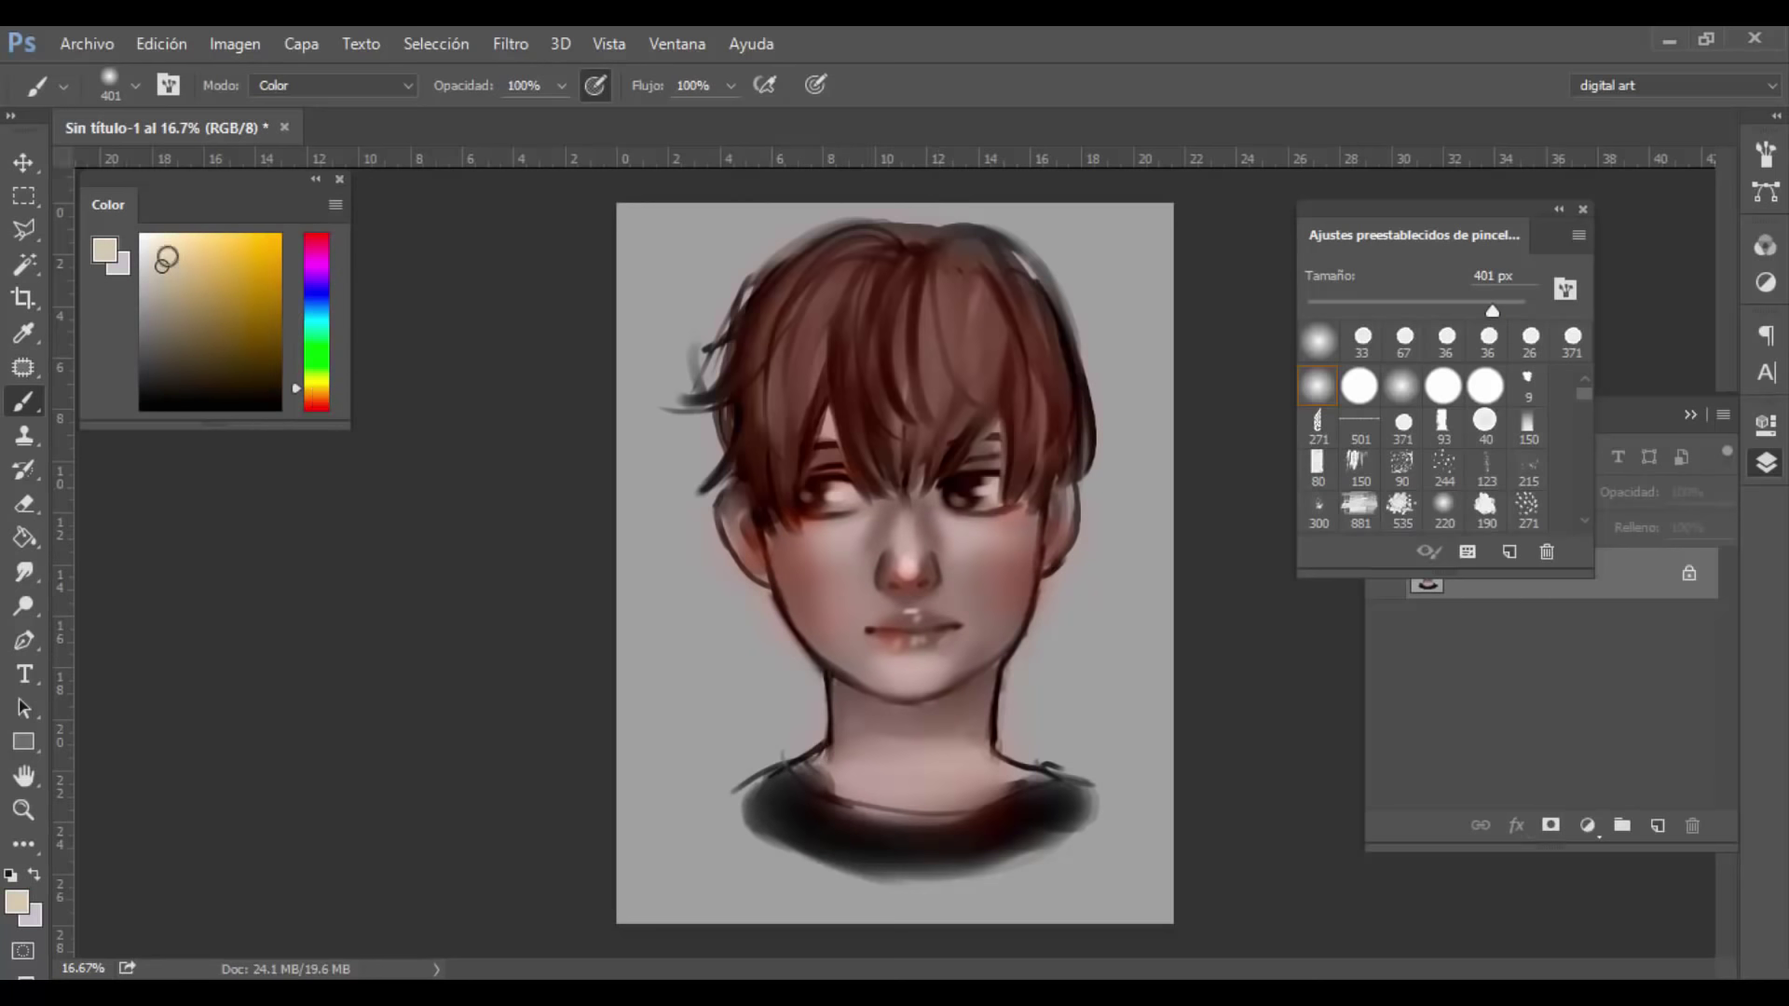
left_click(167, 254)
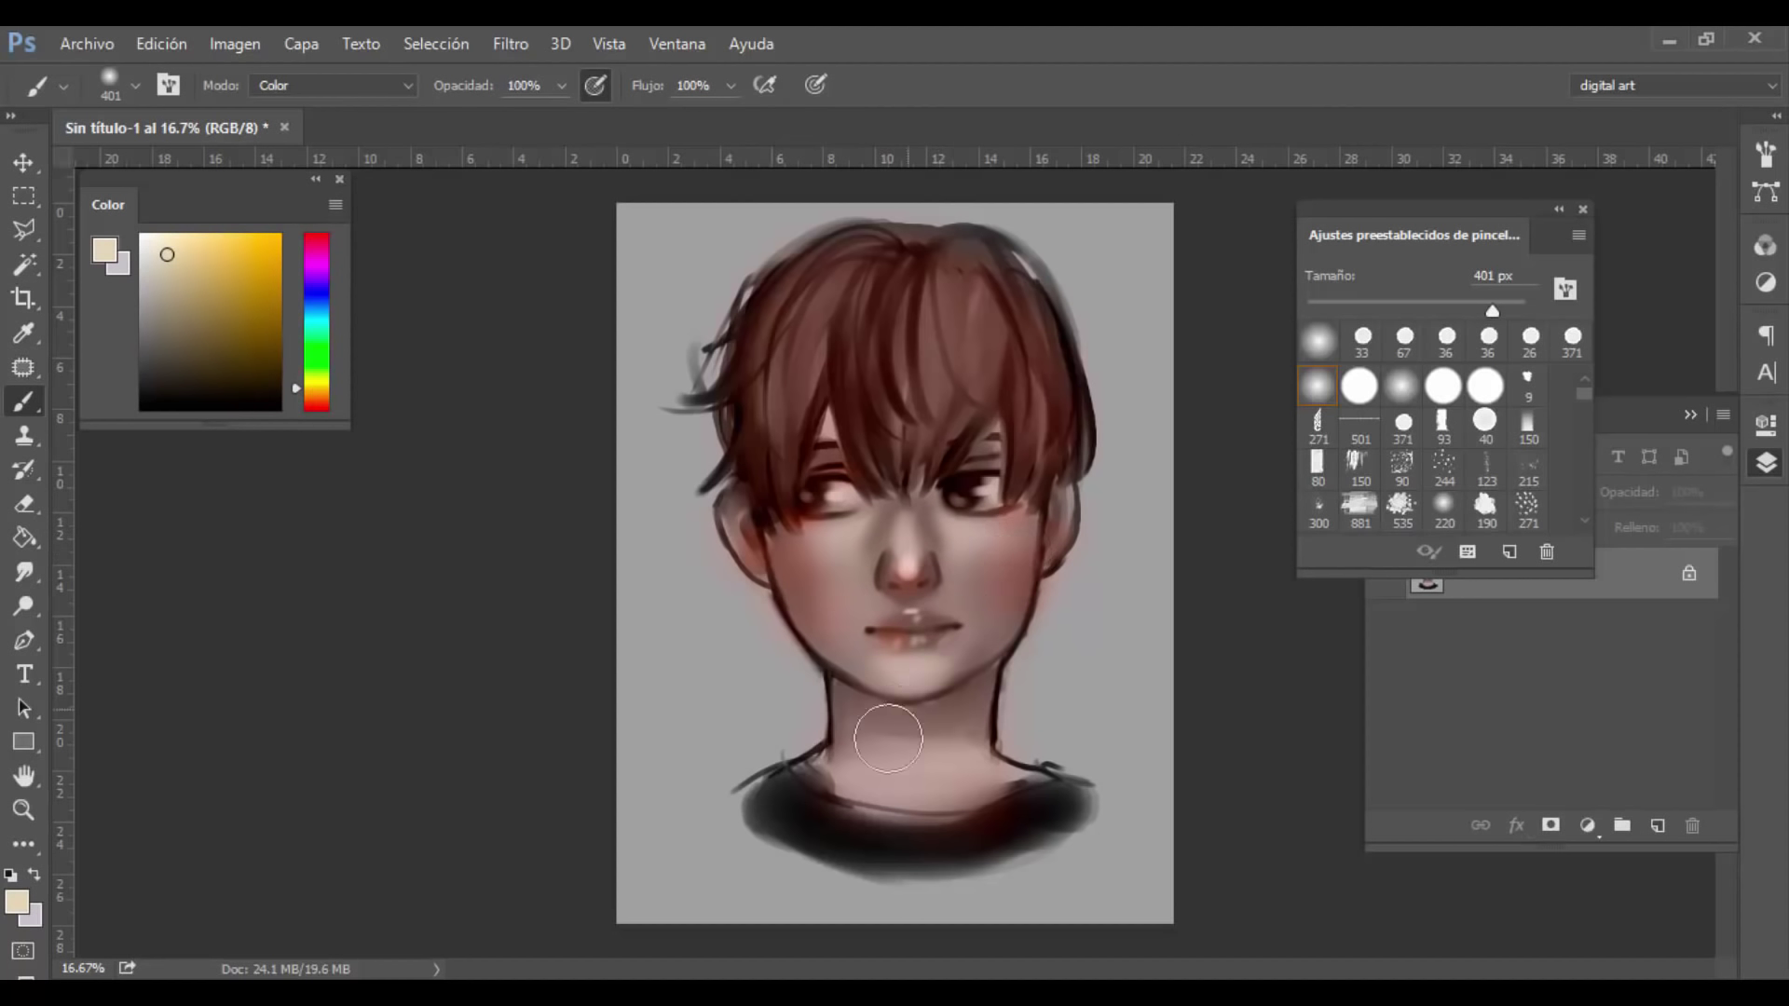
mouse_move(880, 316)
left_mouse_down()
mouse_move(862, 276)
mouse_move(895, 369)
mouse_move(995, 369)
mouse_move(1034, 328)
mouse_move(1051, 437)
left_mouse_up()
Step: Adjust the Color Balance of the midtones, highlights and shadows, shifting the whole portrait towards red and blue
key("ctrl+b")
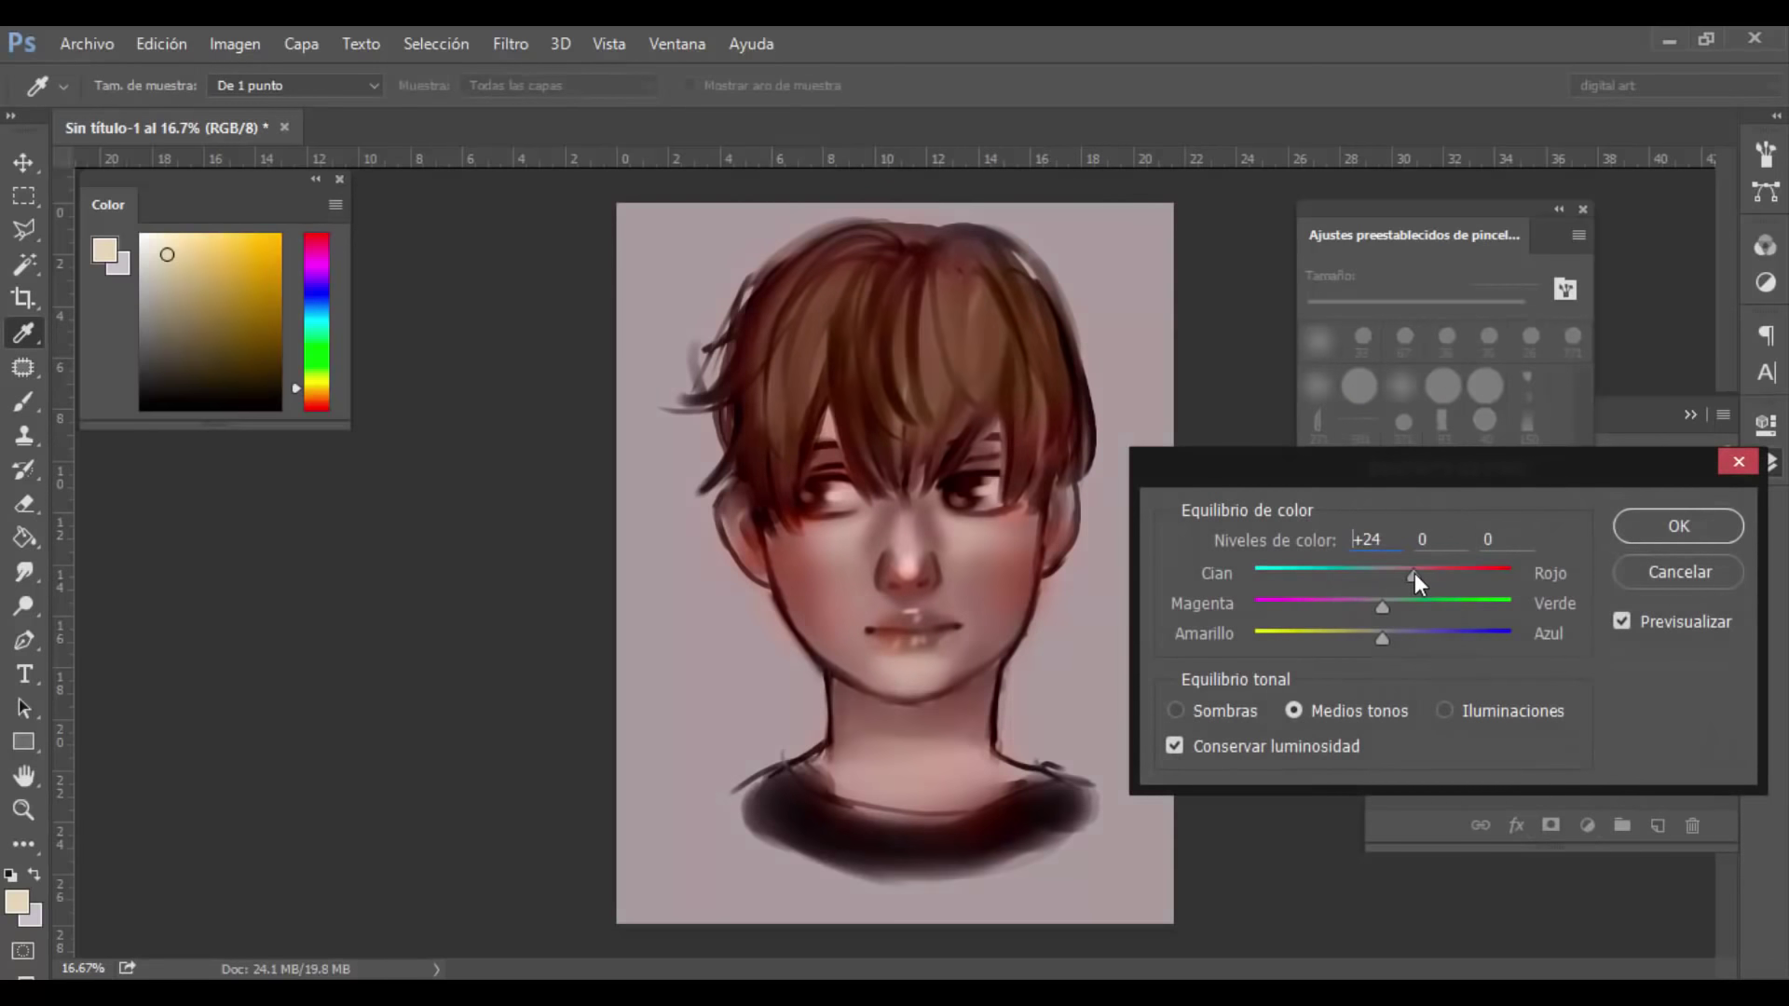
left_click_drag(1412, 574, 1396, 639)
left_click(1456, 715)
left_click_drag(1364, 578, 1400, 639)
left_click(1197, 712)
left_click_drag(1379, 574, 1379, 574)
left_click(1626, 527)
key("b")
left_click(299, 44)
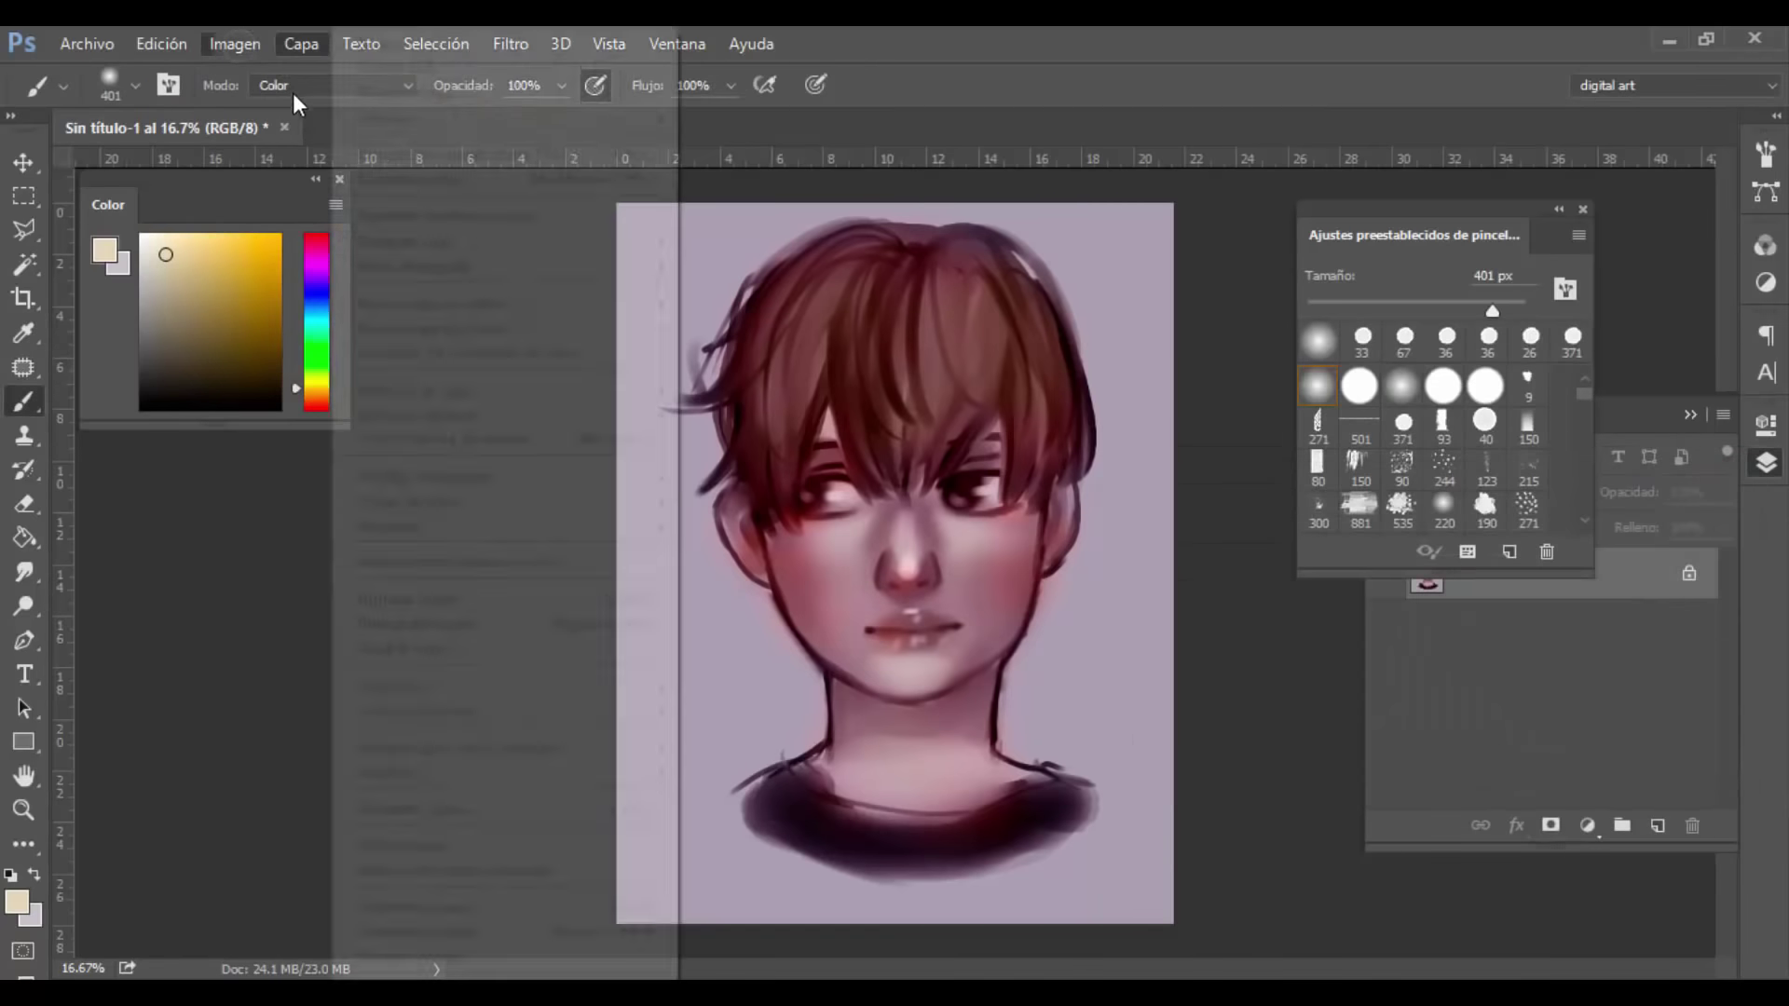
mouse_move(235, 44)
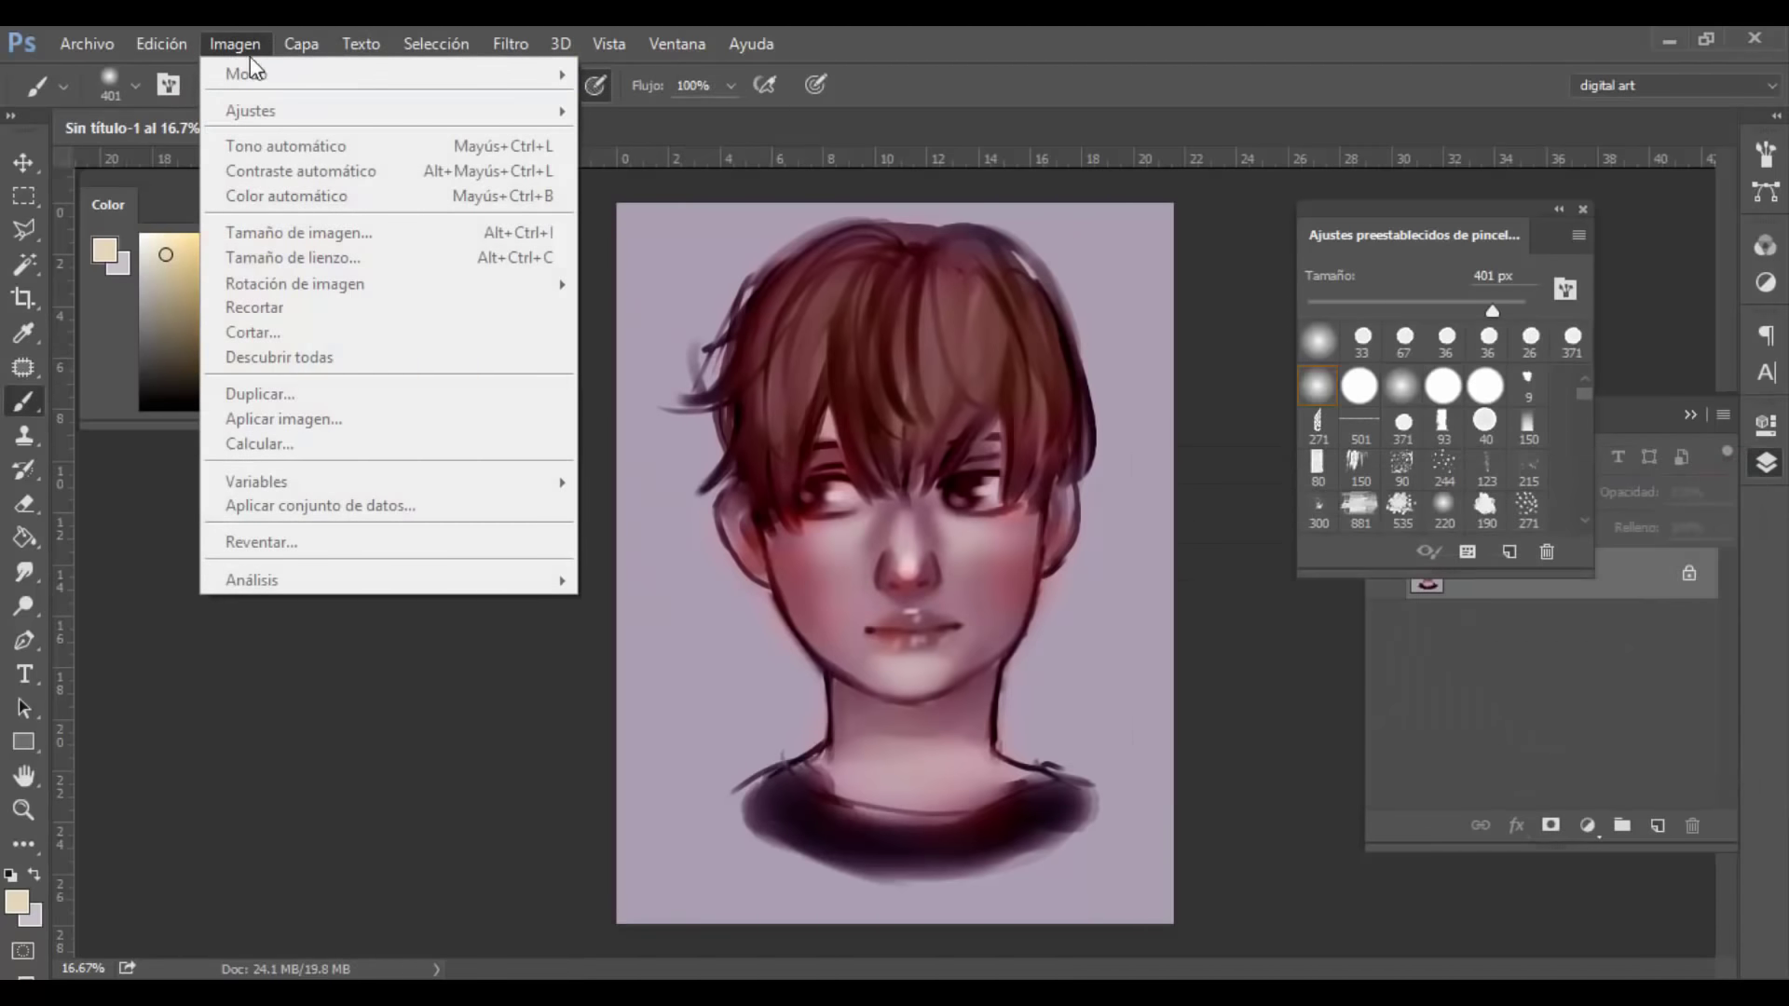
left_click(235, 54)
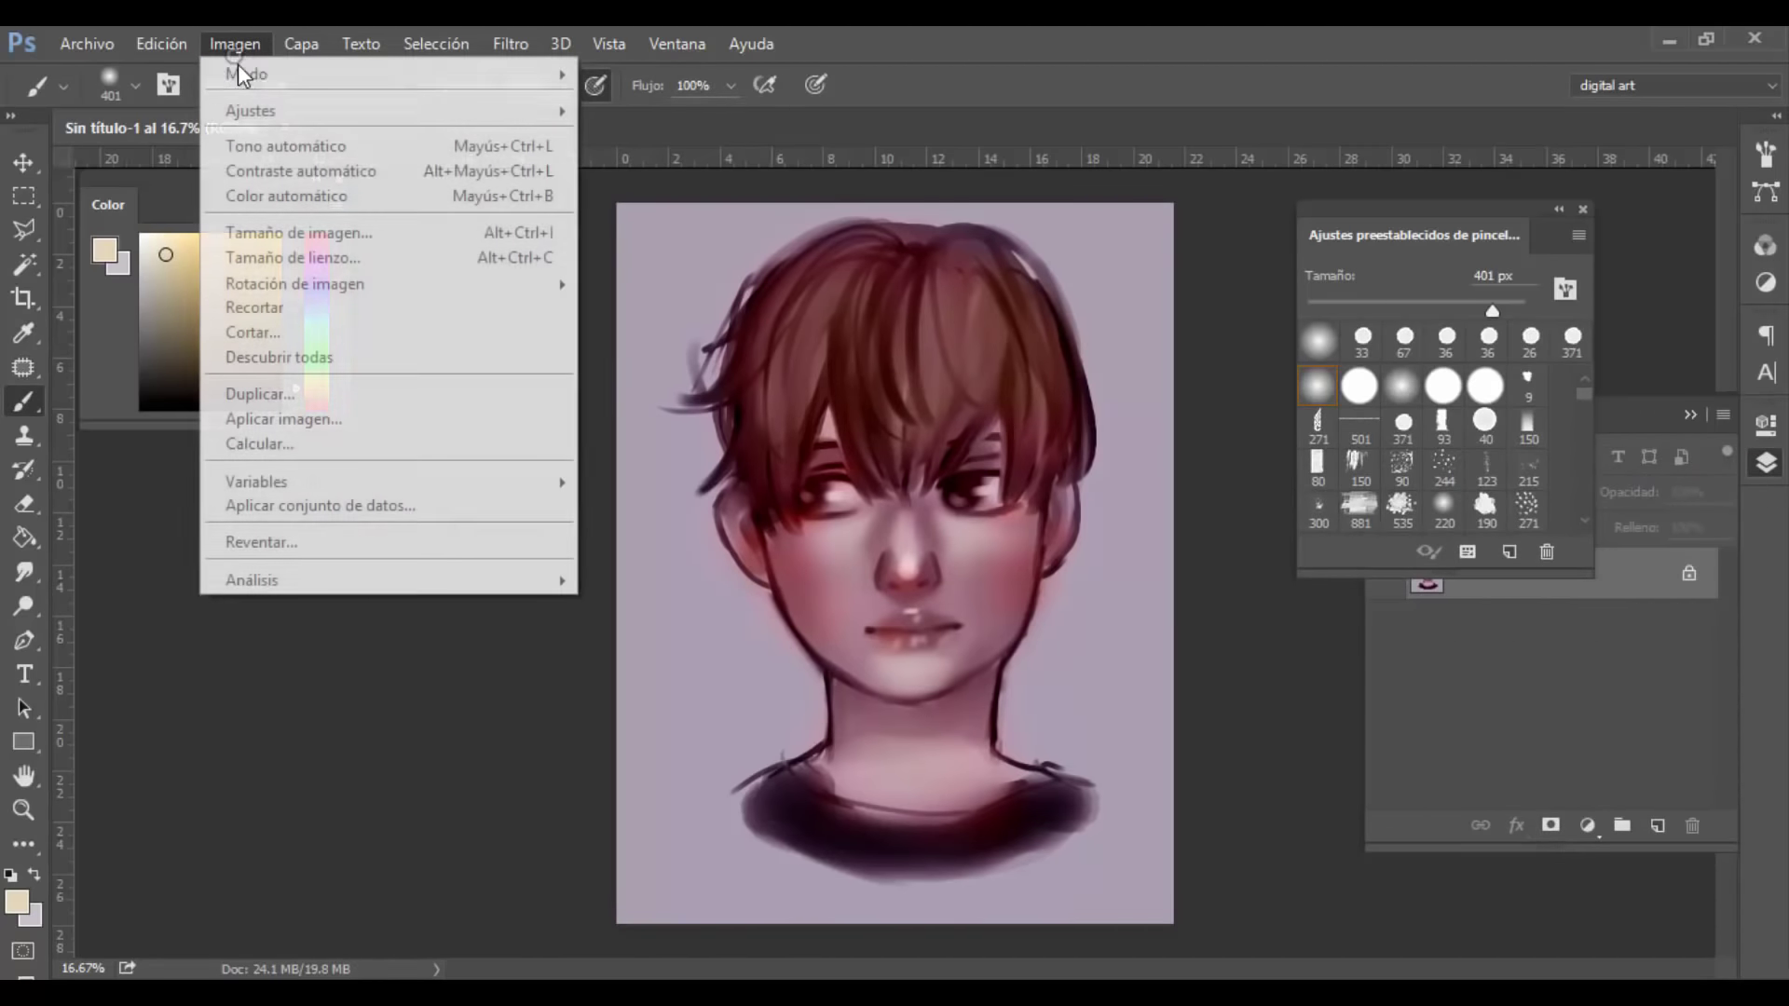
left_click(1653, 594)
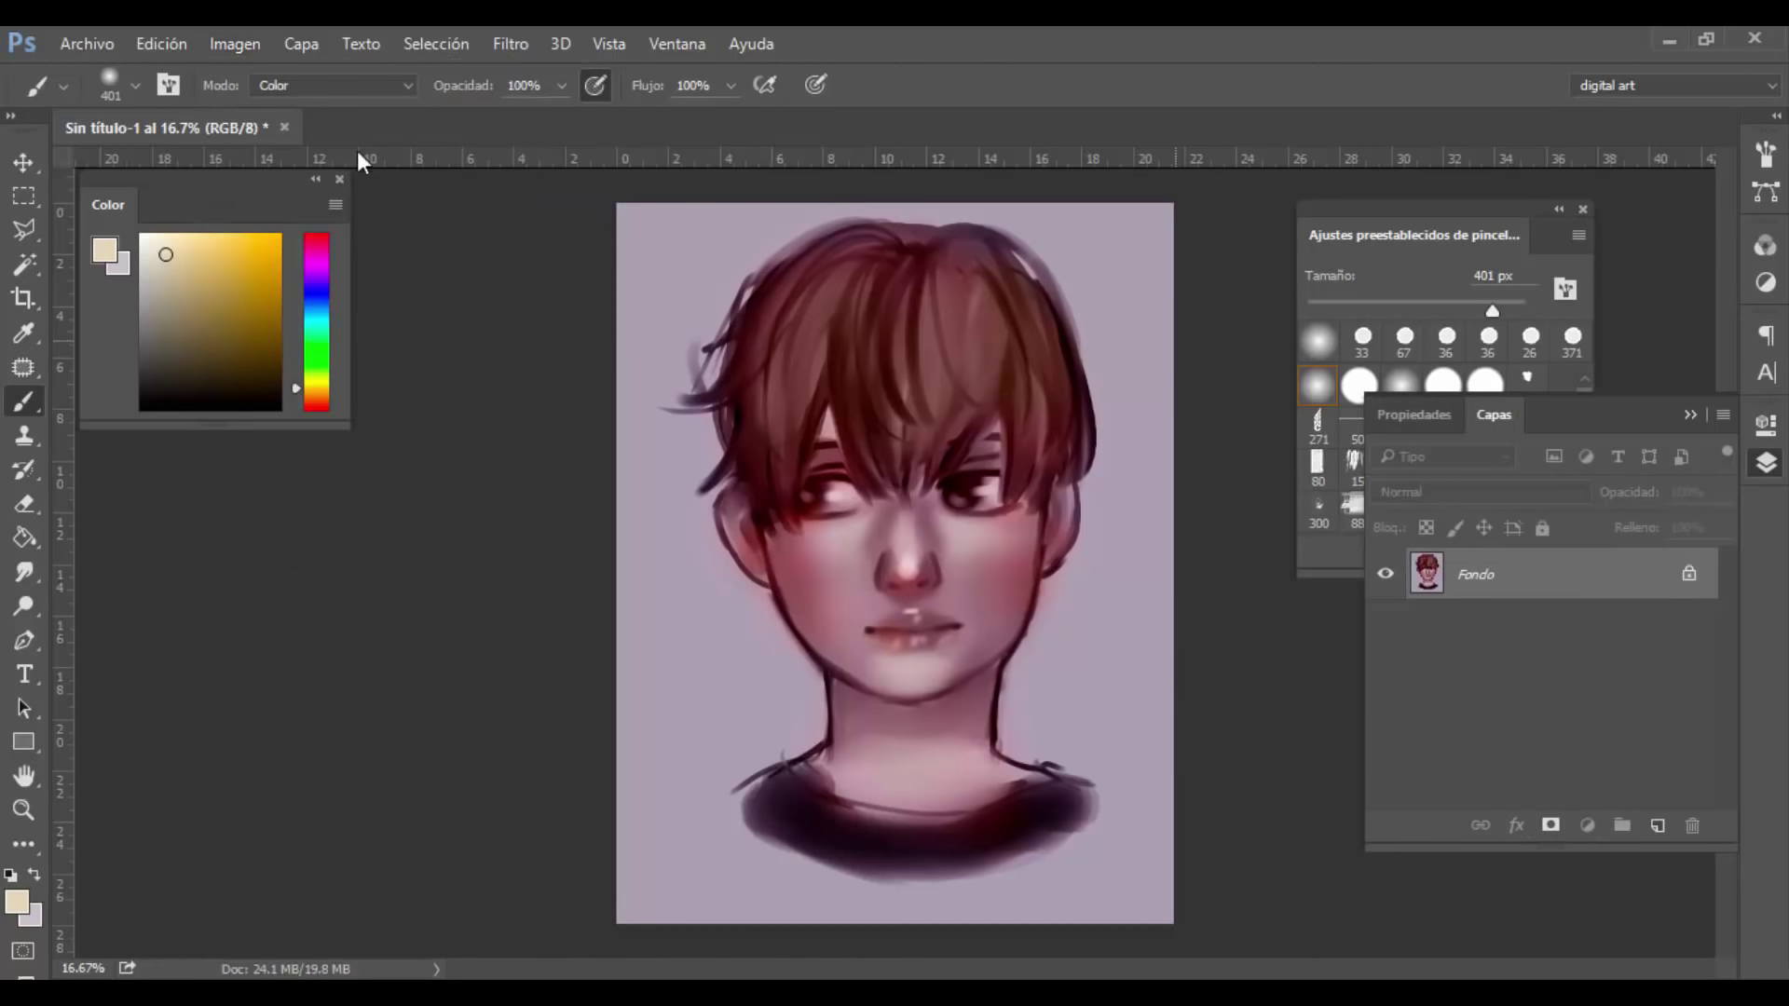
Step: Apply a Brightness/Contrast adjustment that lightens the whole portrait slightly
left_click(244, 44)
left_click(333, 115)
left_click(783, 112)
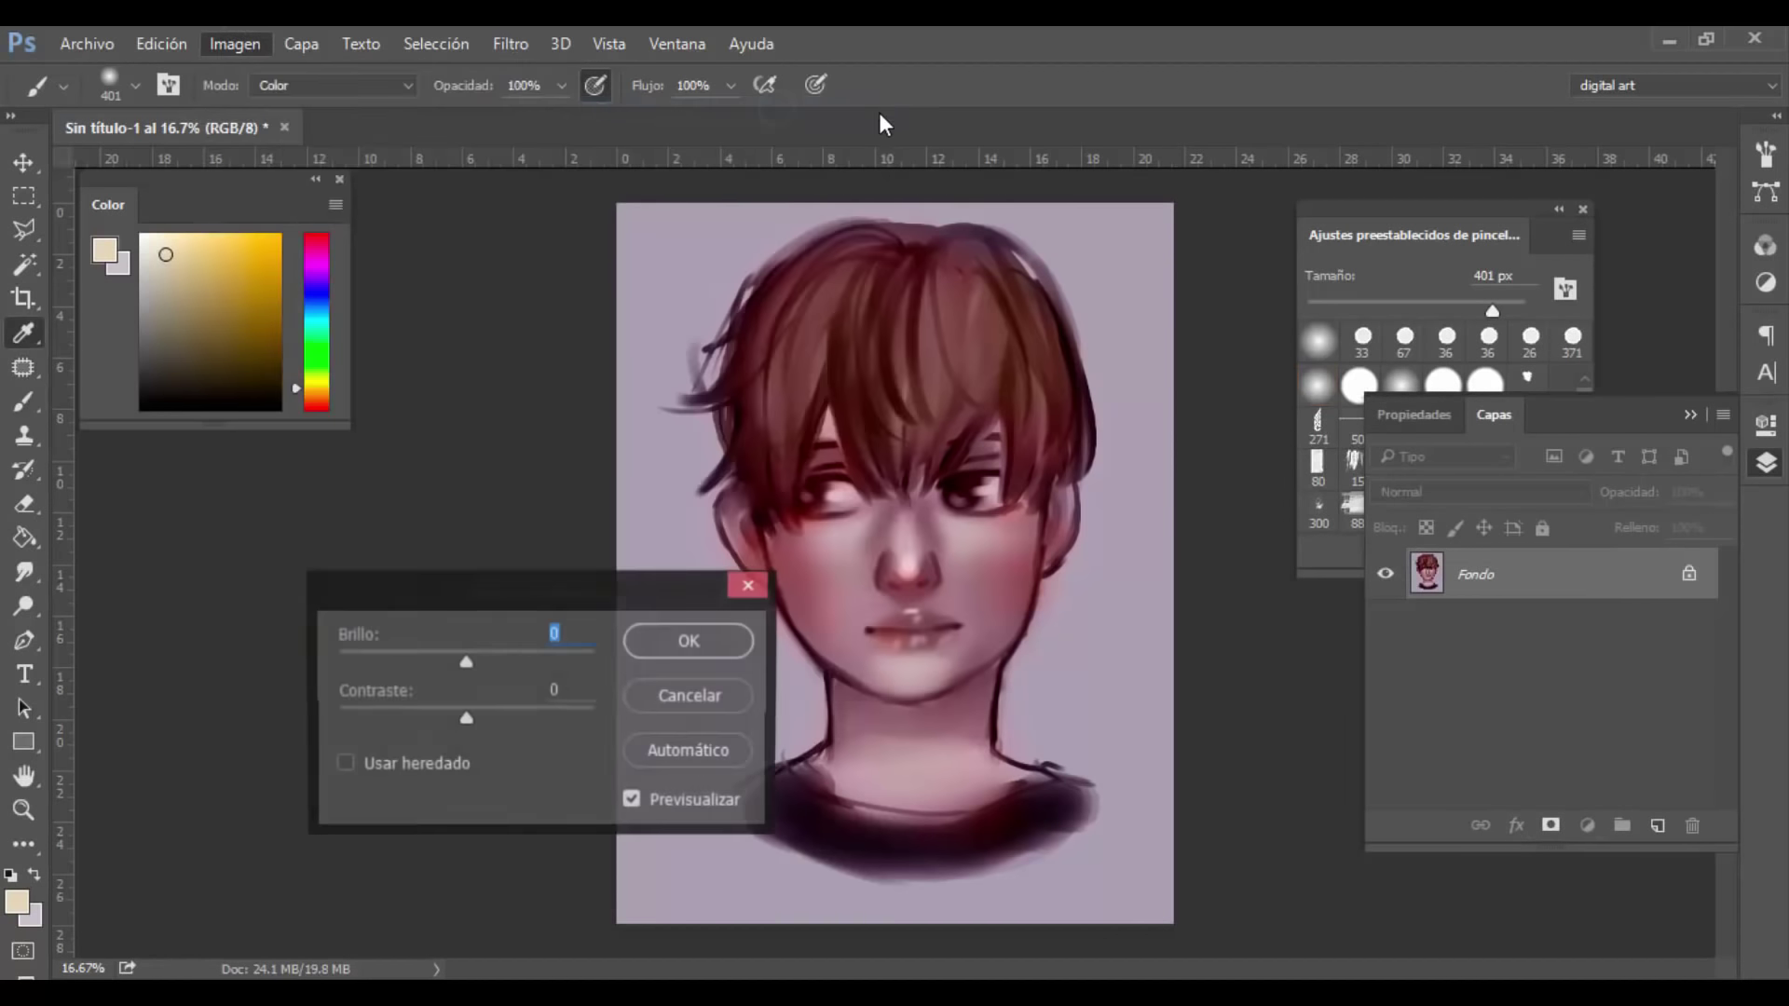
left_click_drag(469, 658, 472, 656)
left_click_drag(466, 720, 458, 723)
left_click(686, 651)
left_click(688, 643)
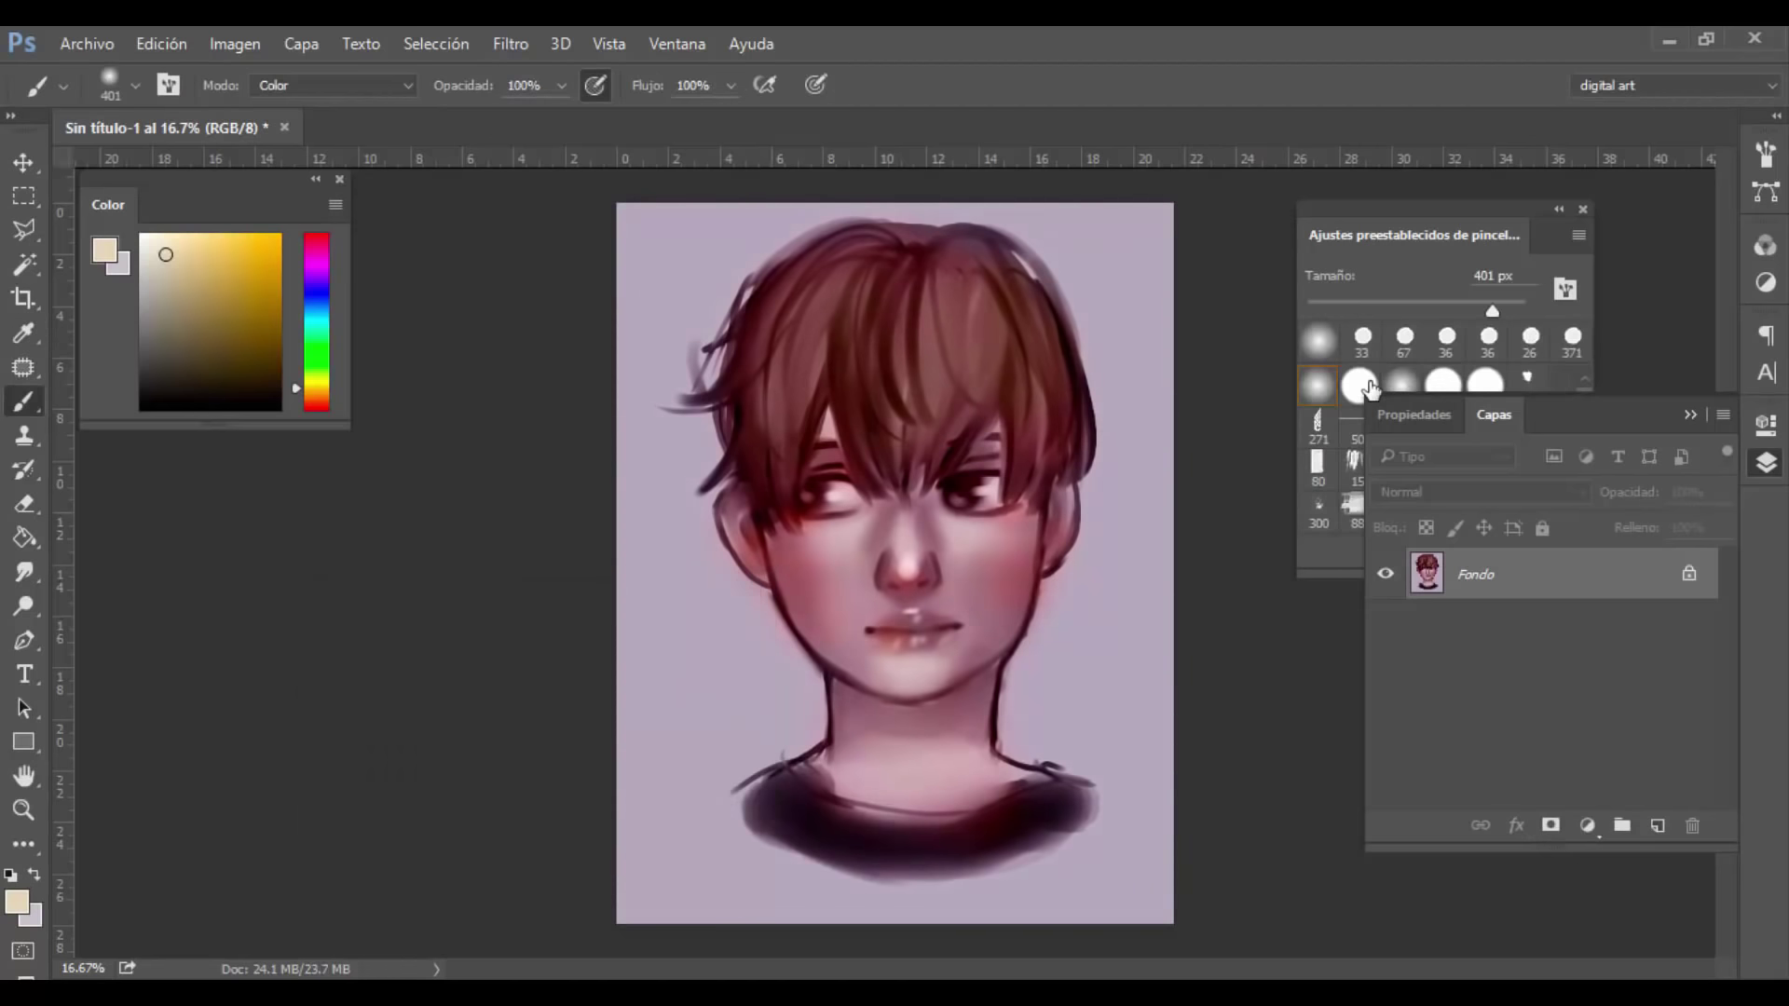
Step: Dab white on the tip of the nose with the 33 px hard round brush in Color mode
left_click(1369, 387)
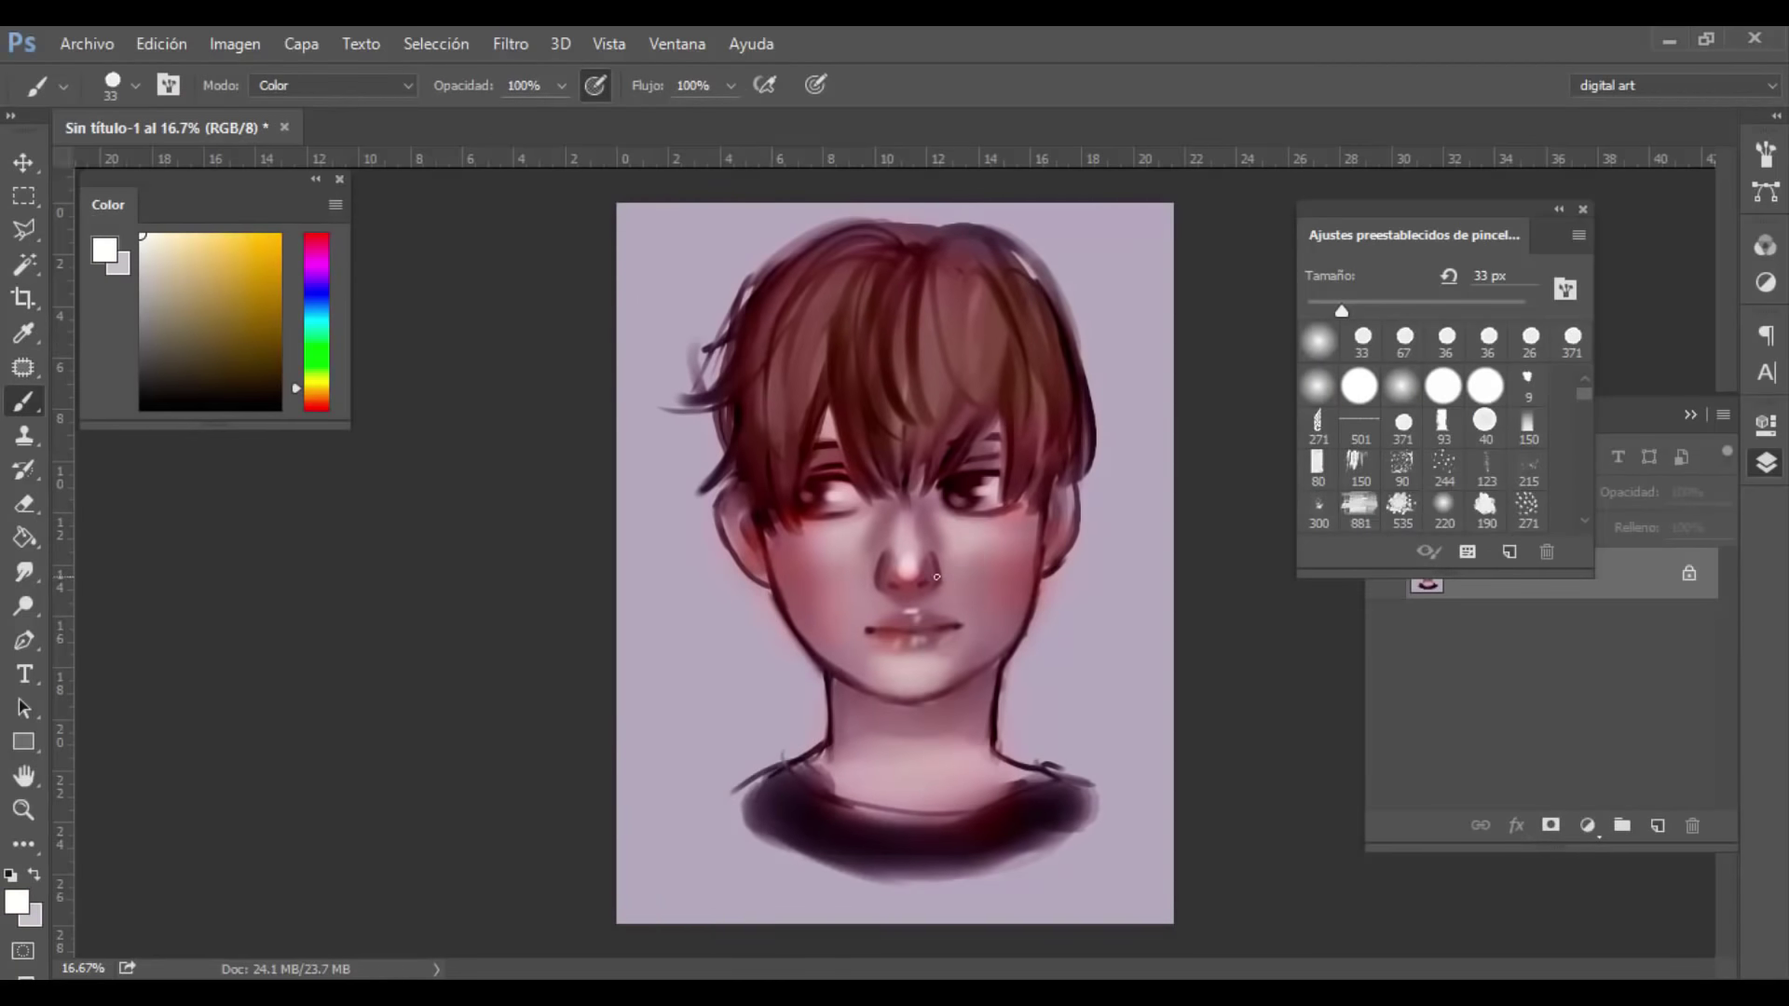
left_click(911, 567)
Step: Examine the portrait's eyes, nose, lips, hair and neck up close and as a whole
scroll(1032, 380, "up", 2)
left_click_drag(1131, 519, 1129, 434)
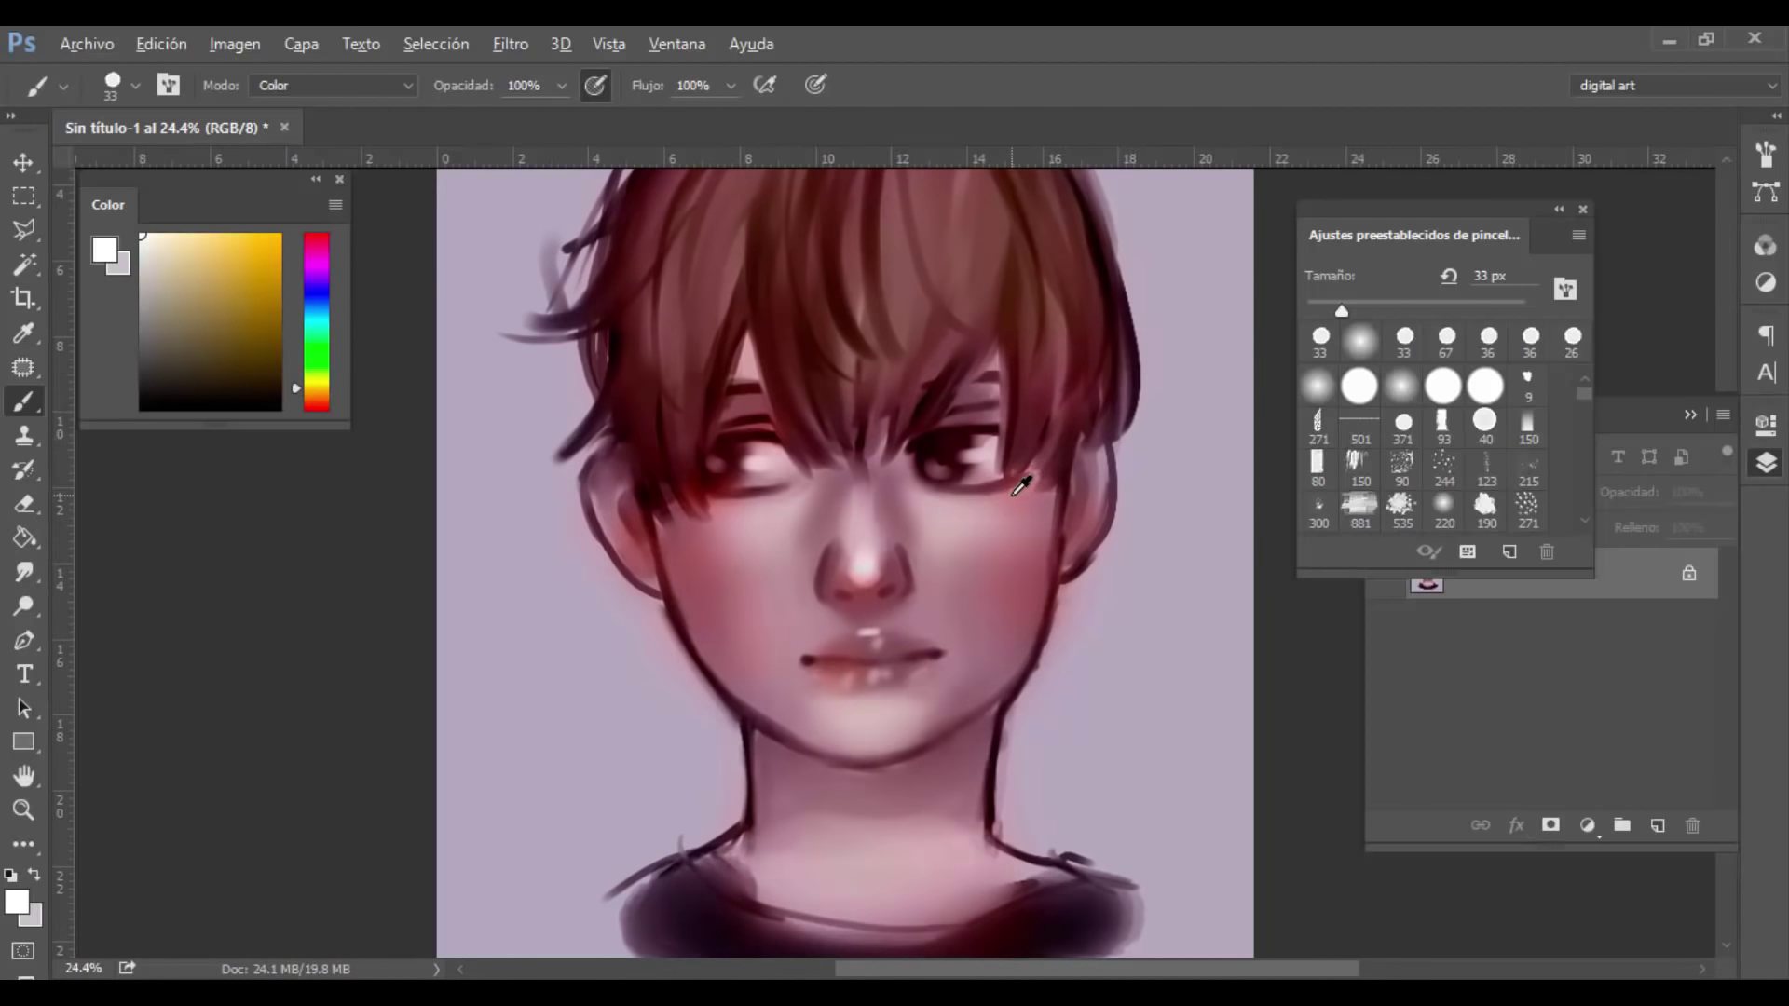
scroll(1023, 485, "up", 1)
scroll(1022, 485, "up", 2)
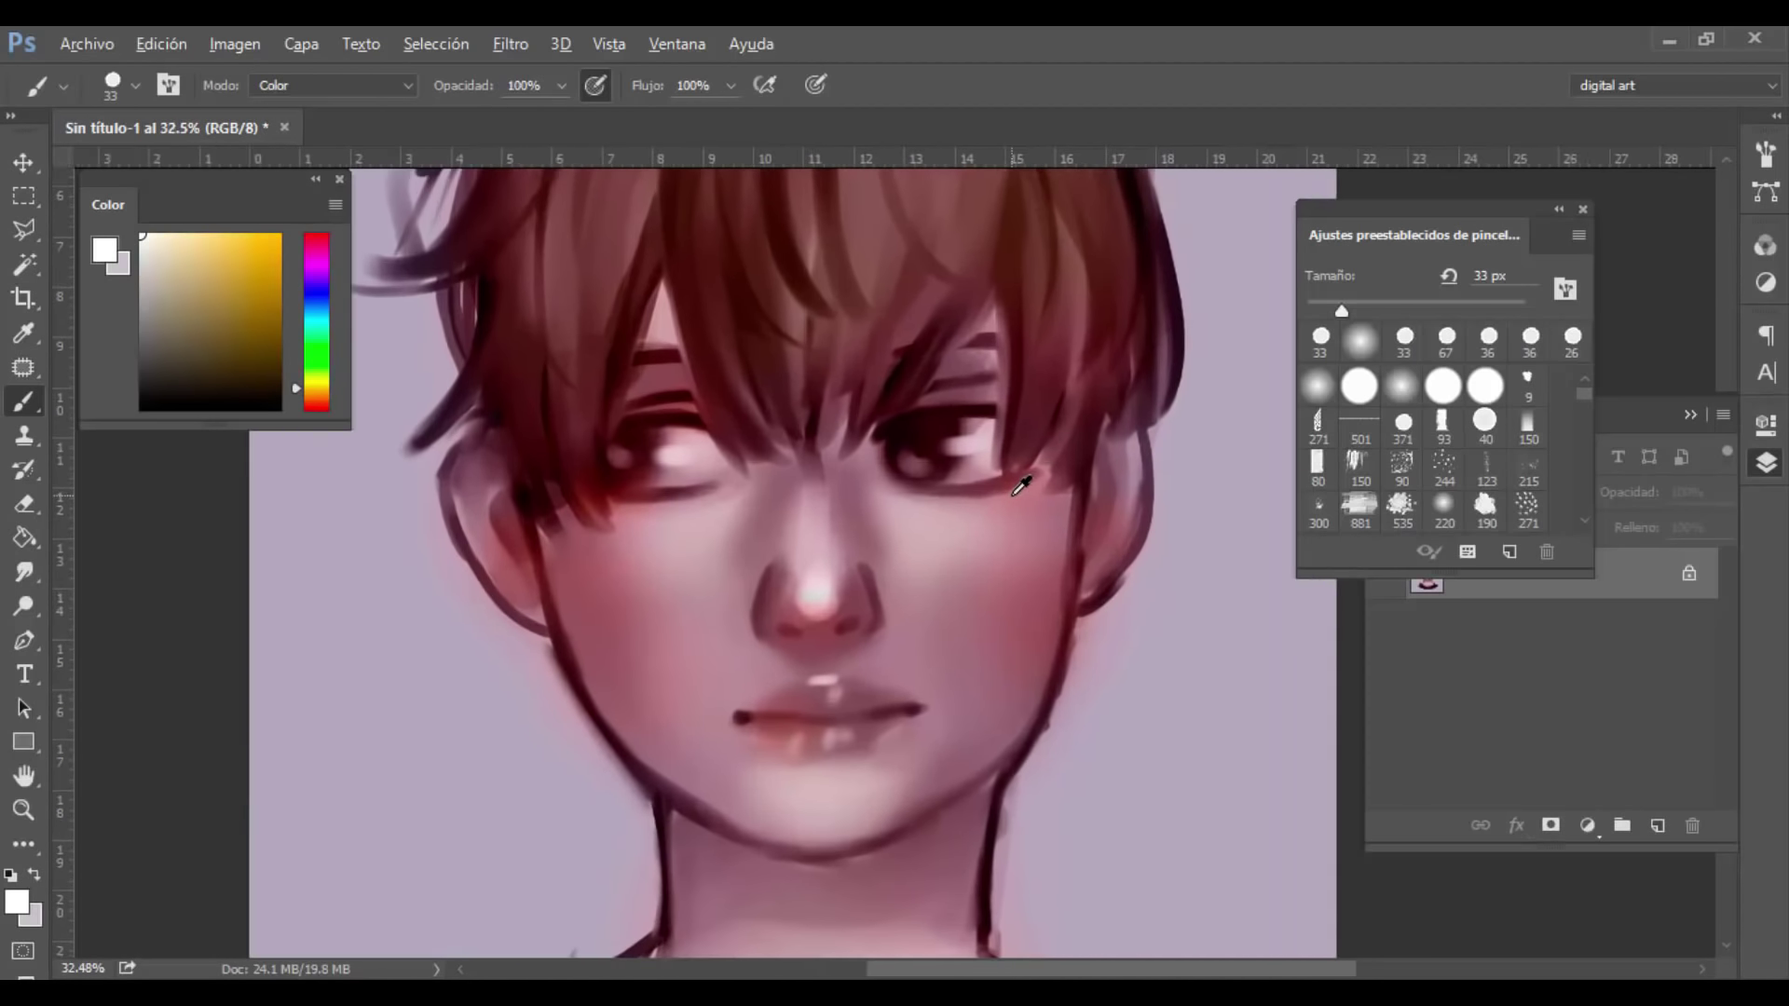
left_click_drag(1099, 805, 1098, 587)
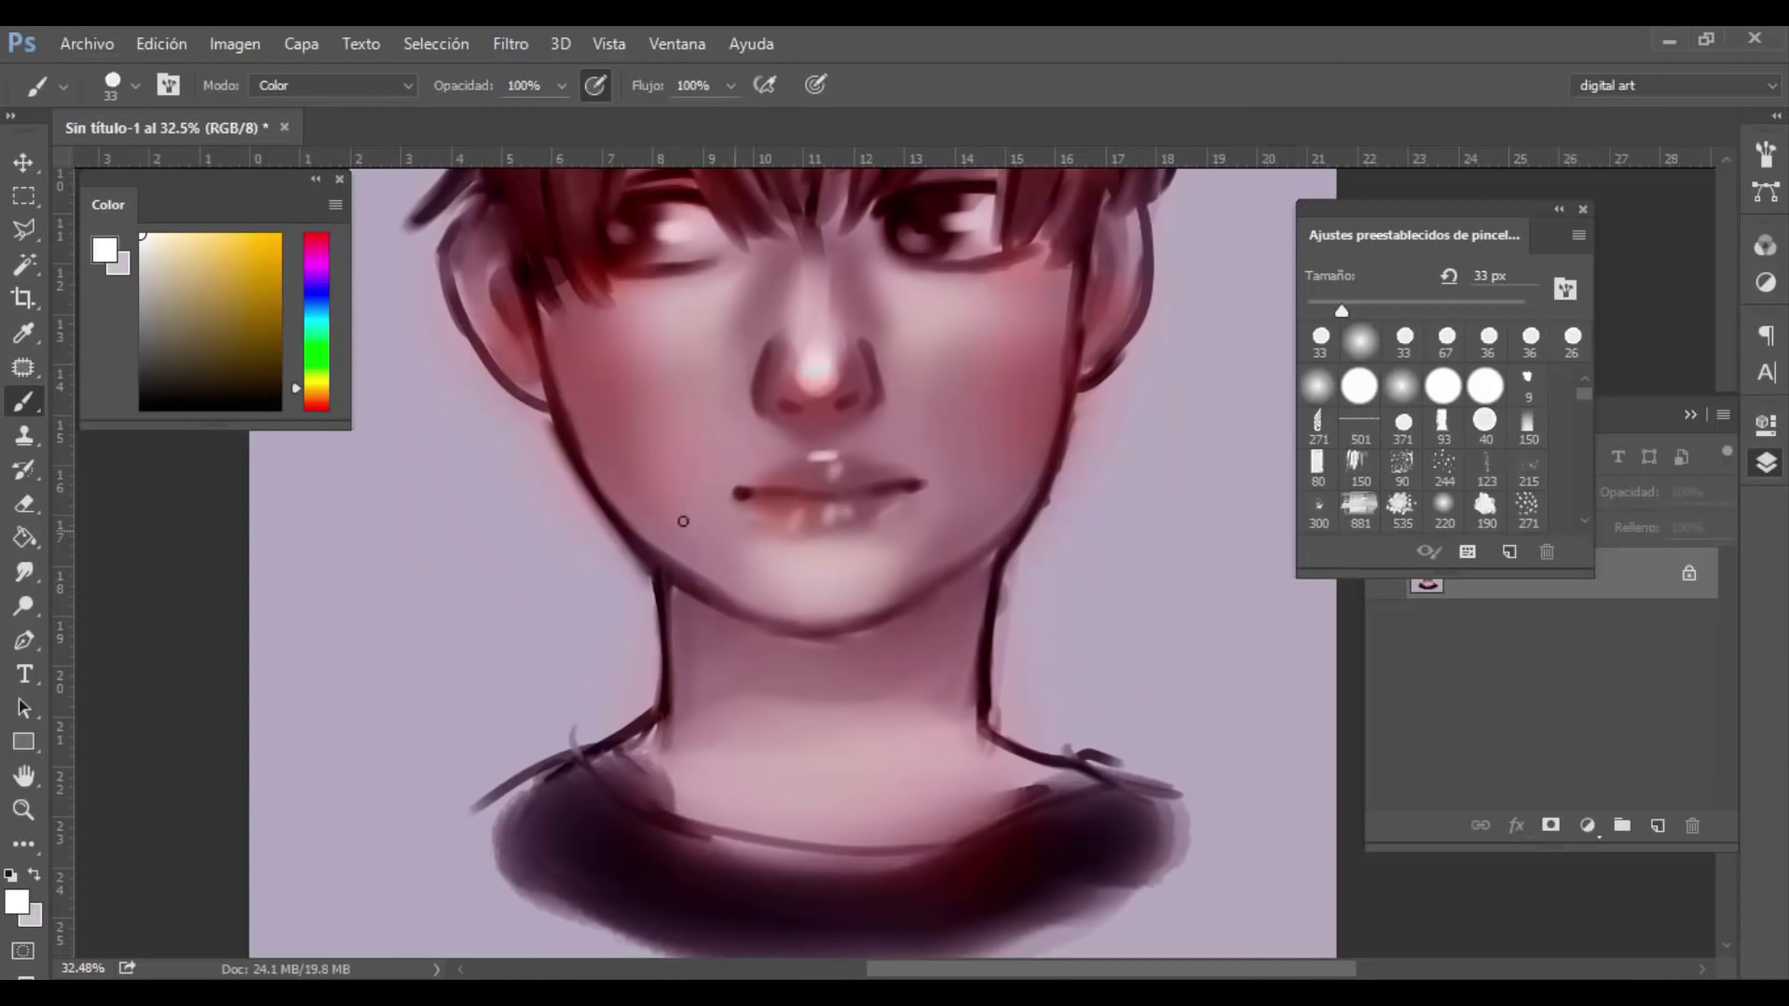
scroll(526, 427, "up", 3)
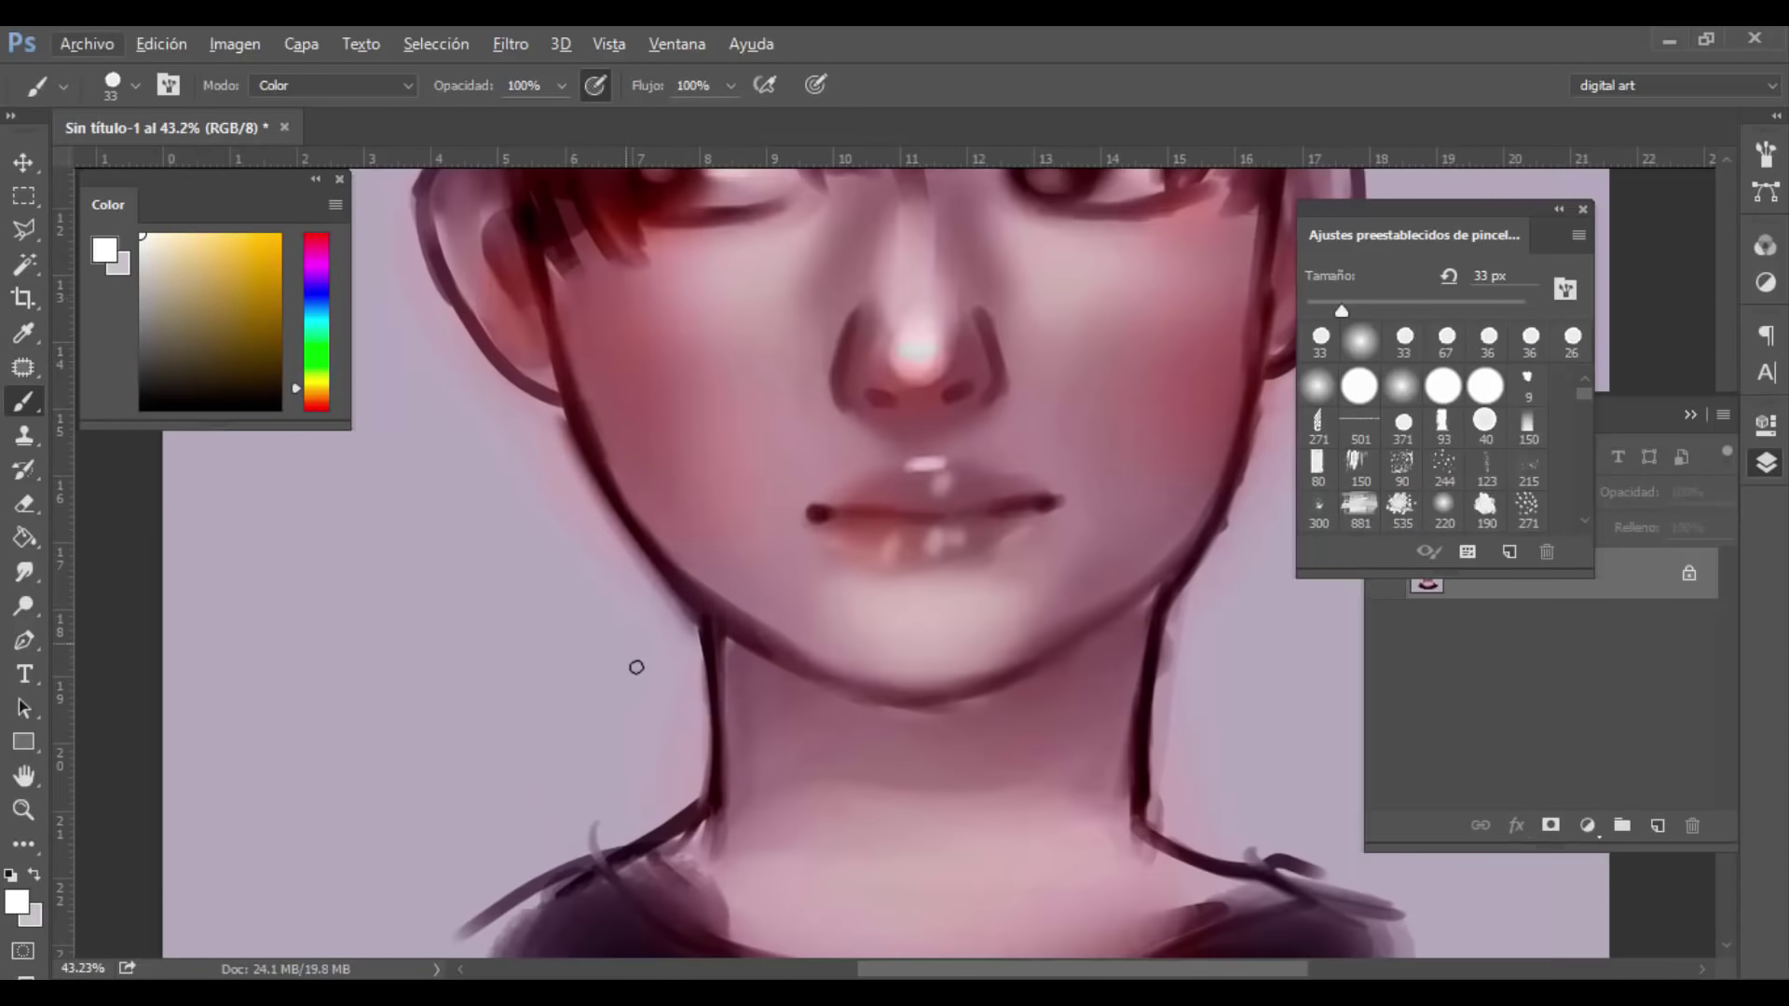
mouse_move(1066, 550)
left_mouse_down()
mouse_move(1007, 331)
mouse_move(960, 723)
mouse_move(988, 876)
left_mouse_up()
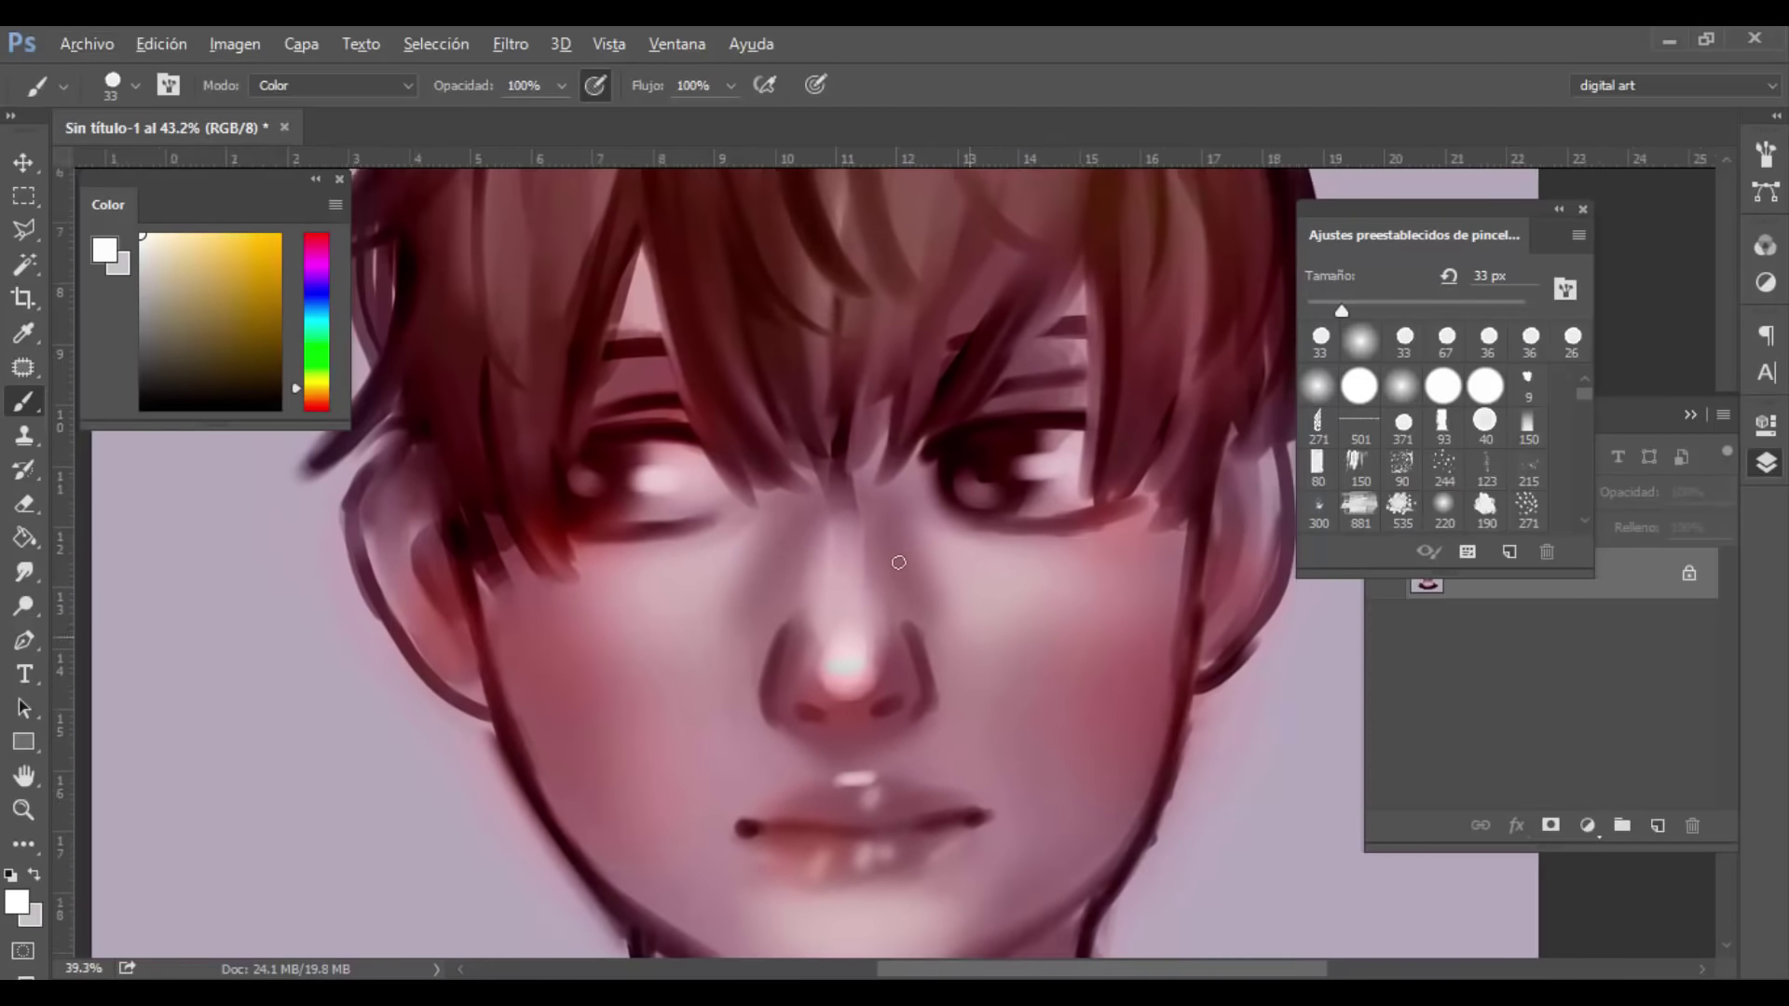
scroll(903, 569, "down", 3)
scroll(902, 555, "down", 3)
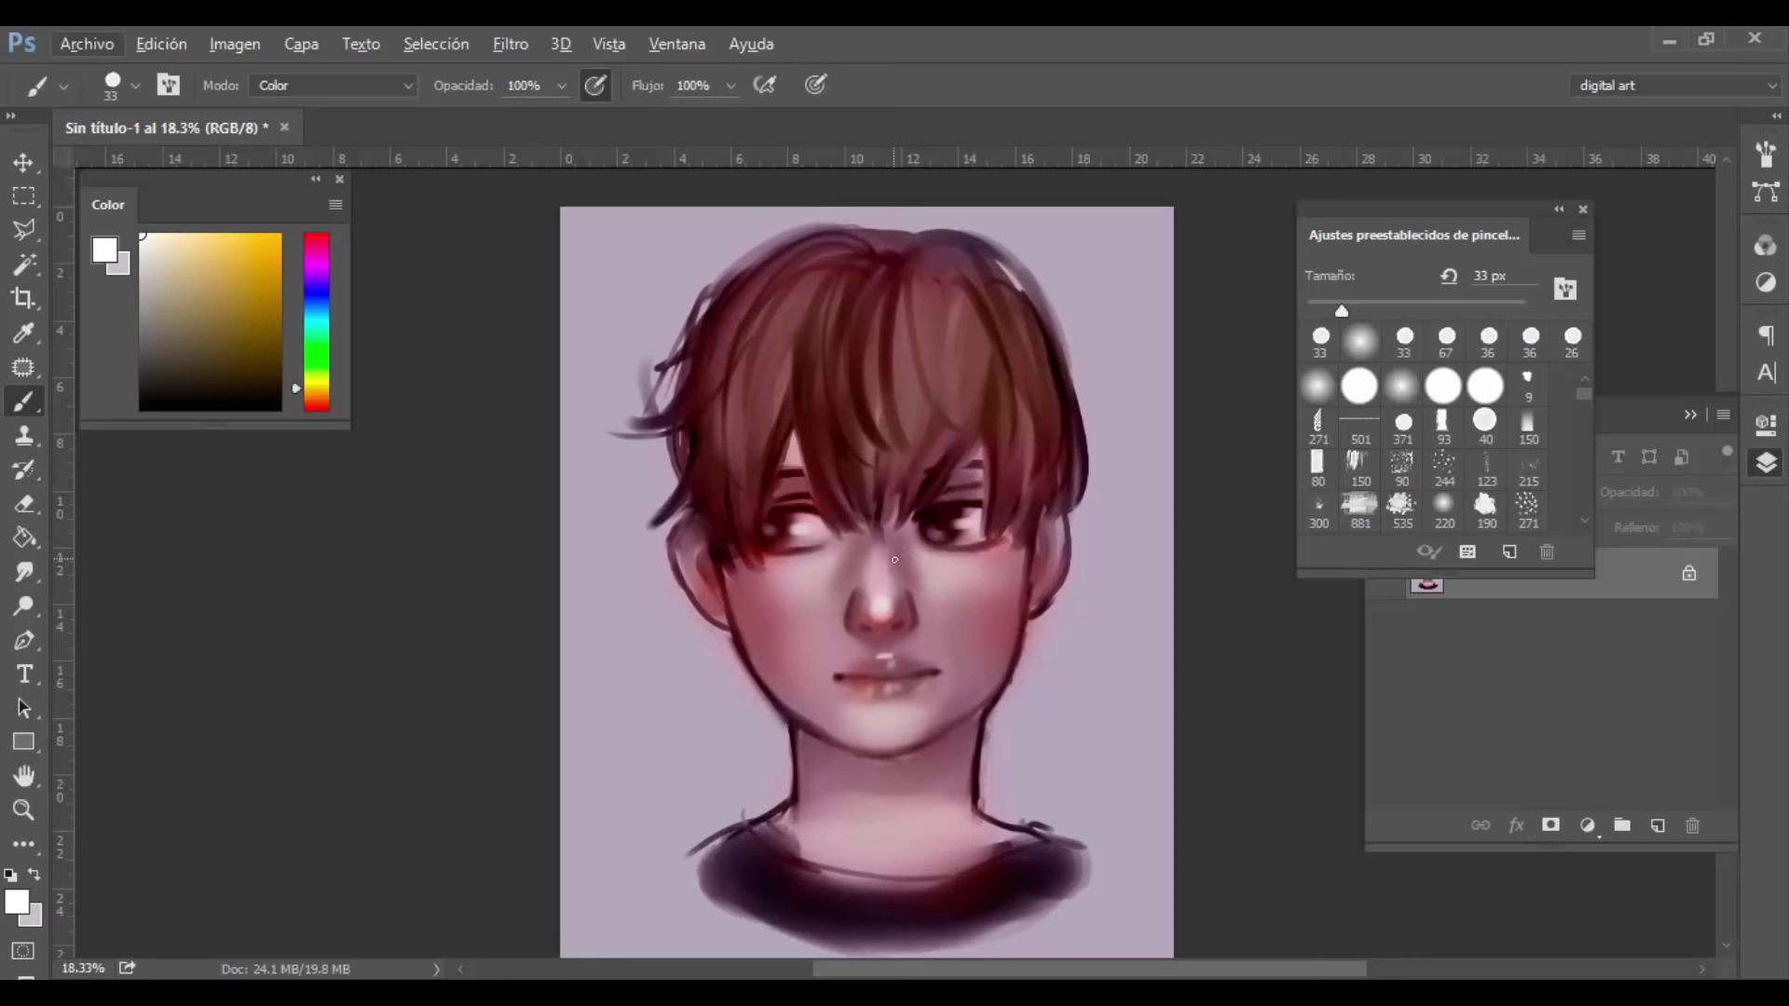
left_click_drag(1032, 535, 1030, 507)
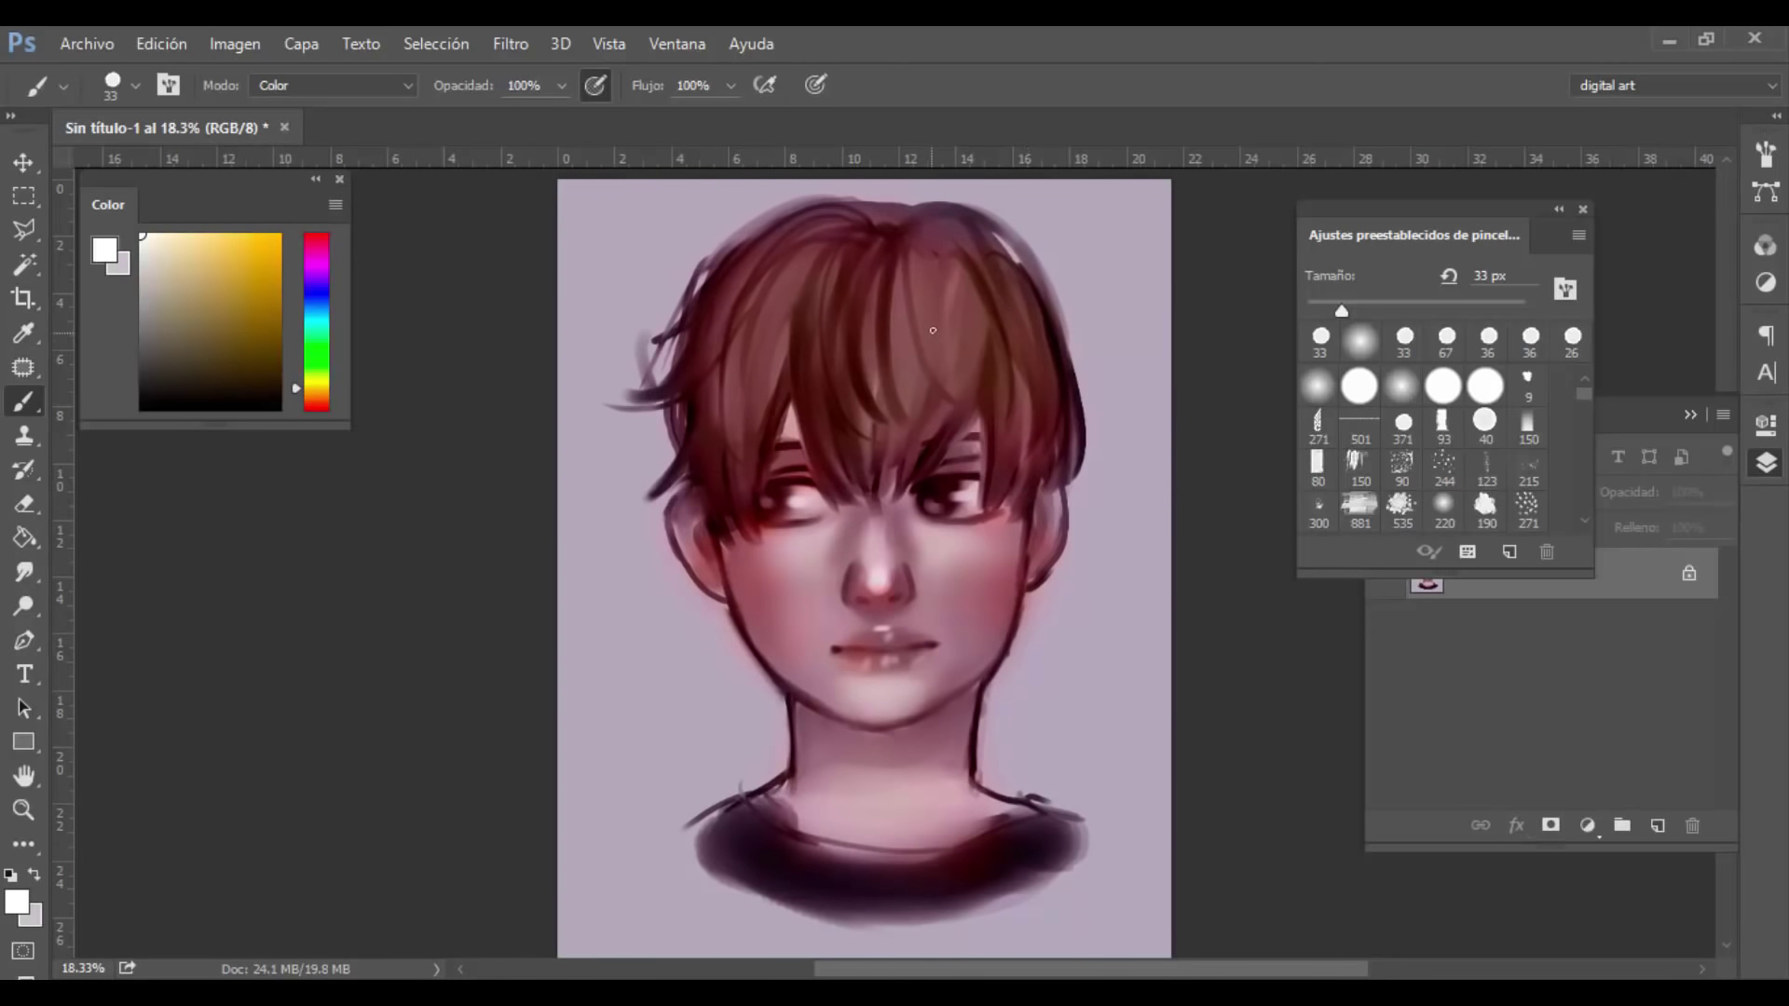
scroll(940, 315, "up", 5)
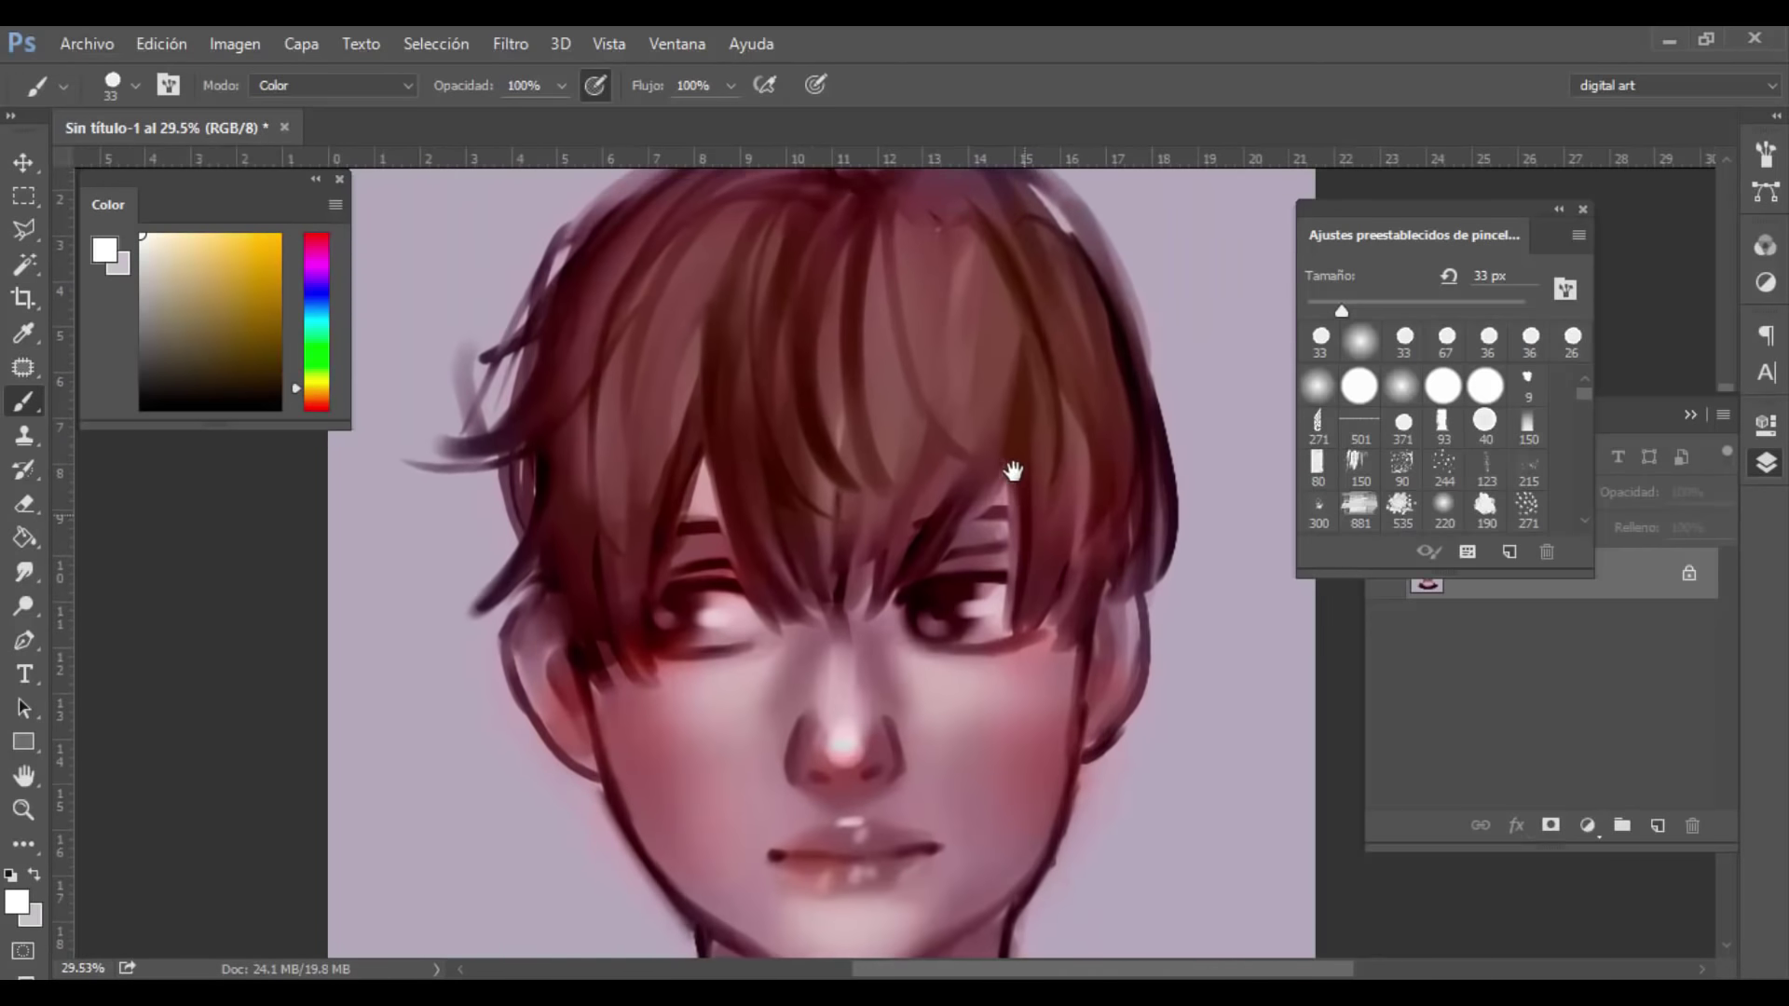
left_click_drag(1014, 471, 998, 424)
left_click_drag(1110, 718, 1105, 515)
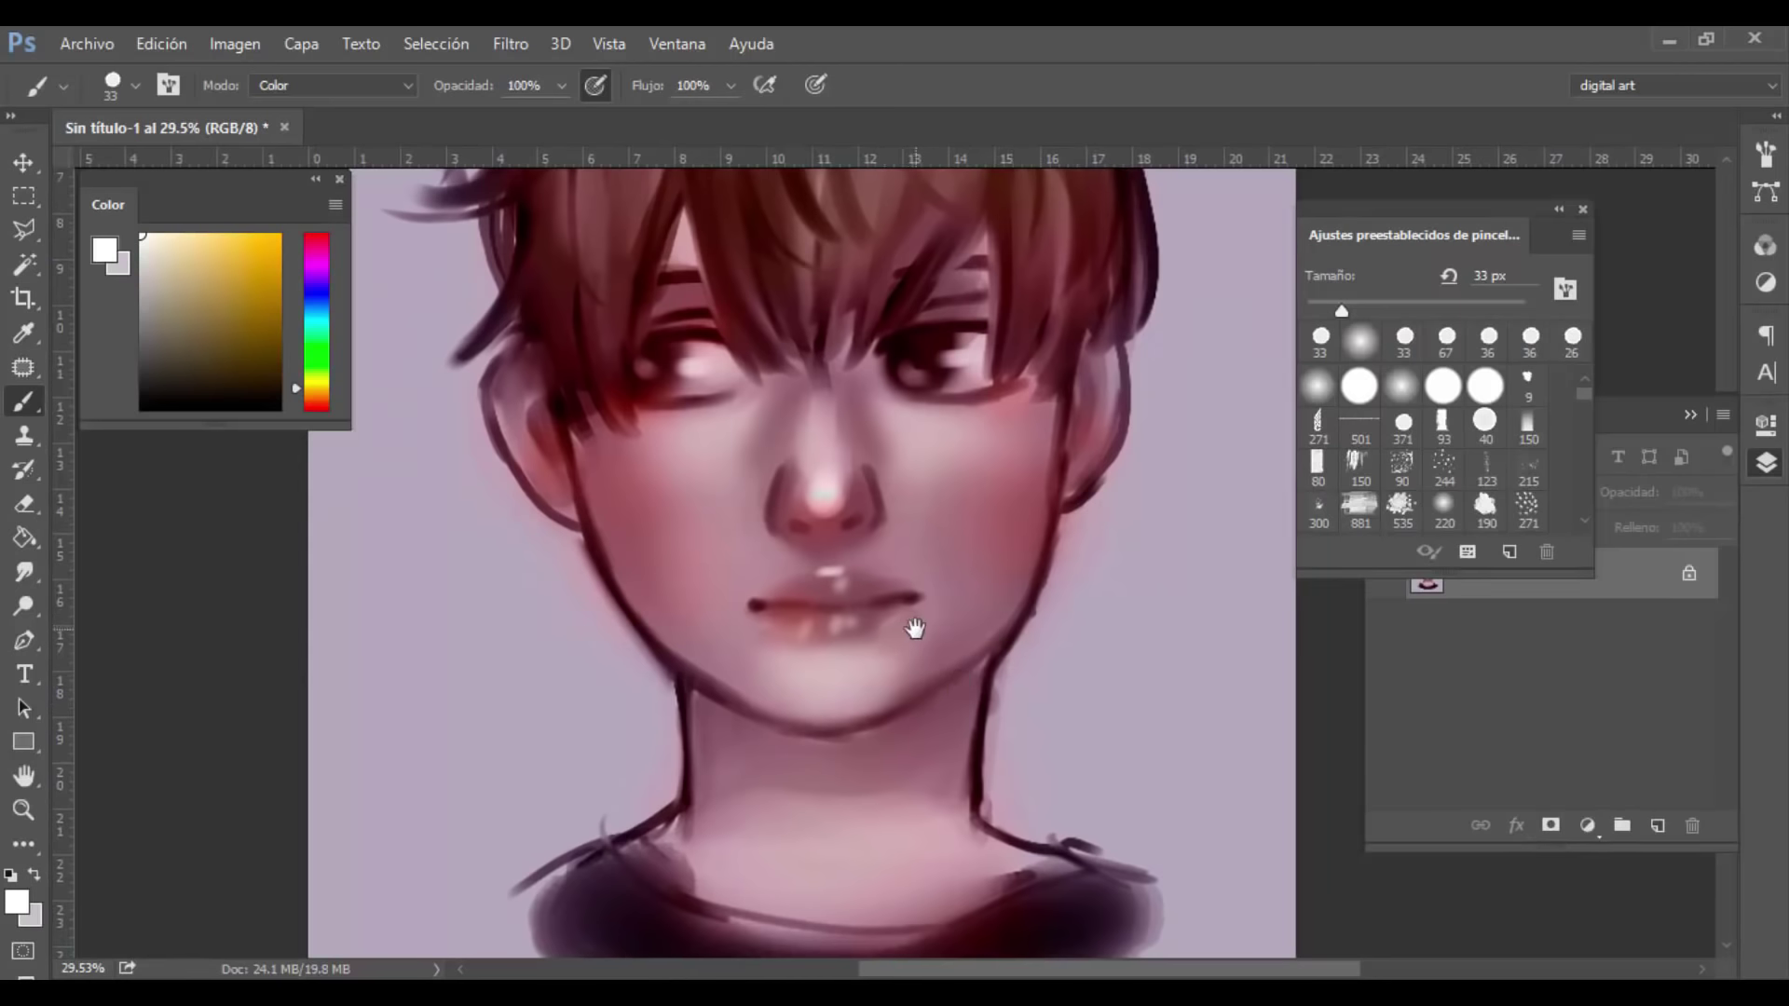
left_click_drag(948, 669, 943, 632)
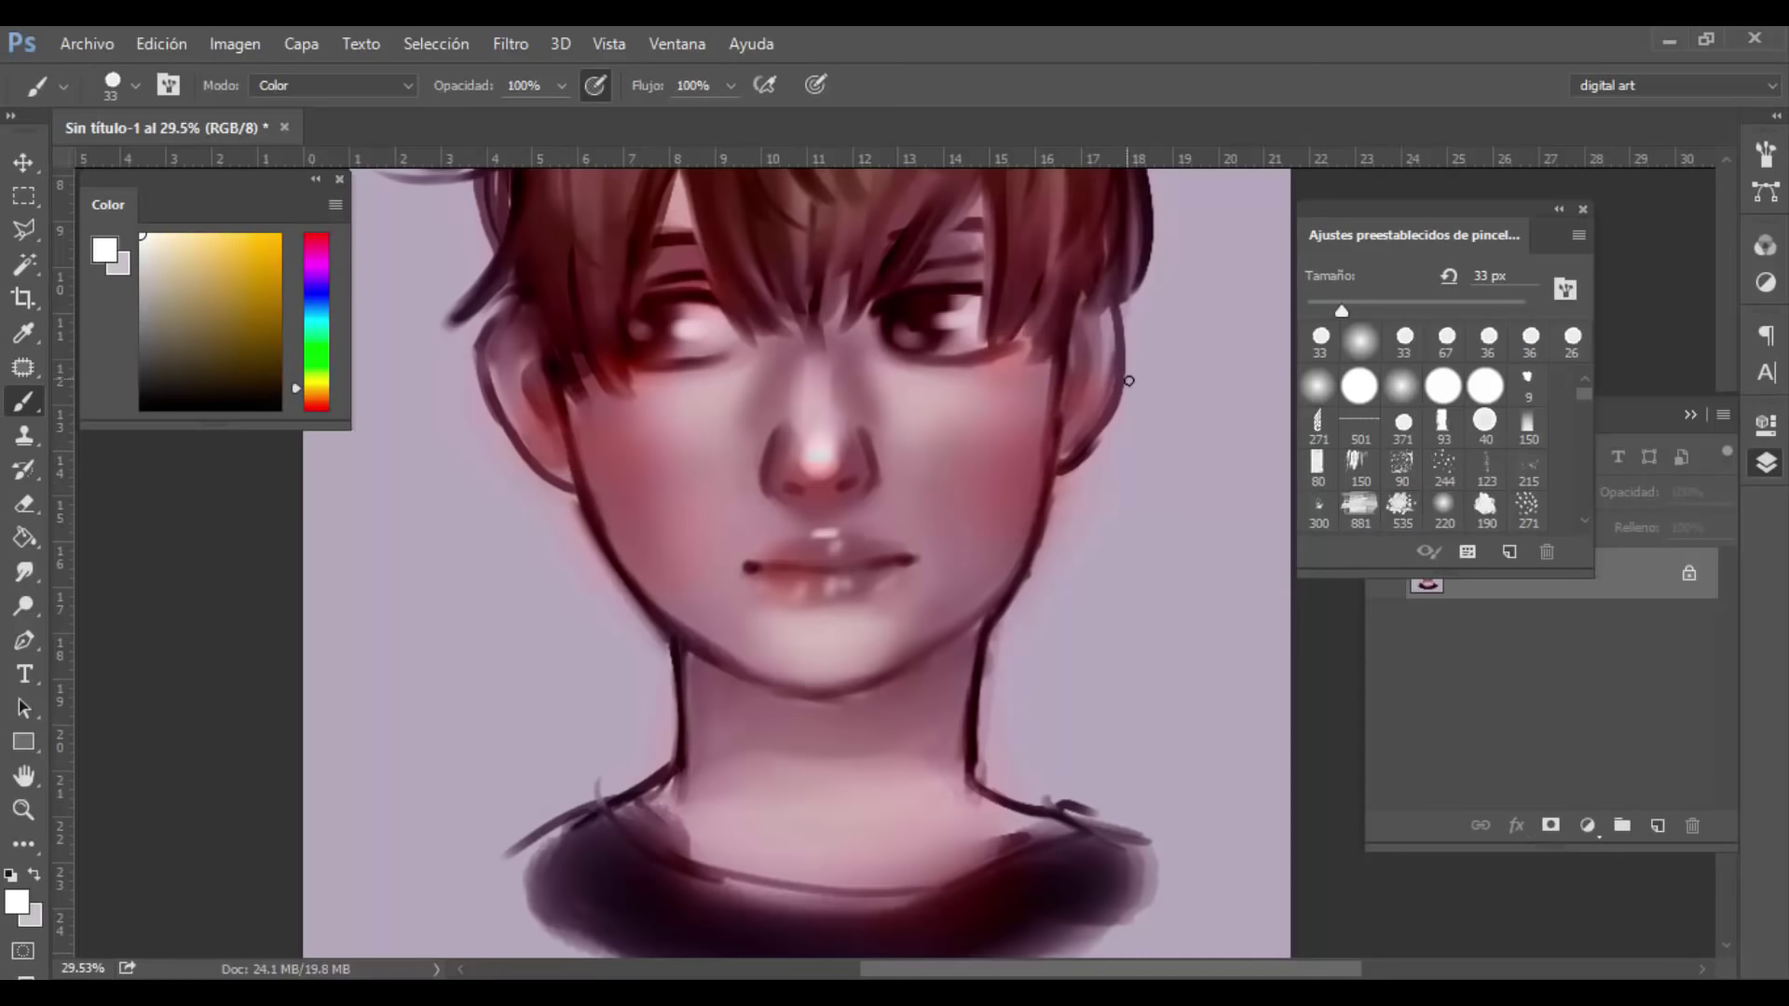
scroll(1124, 387, "down", 4)
mouse_move(1057, 289)
left_mouse_down()
mouse_move(1054, 391)
mouse_move(1023, 431)
mouse_move(988, 413)
left_mouse_up()
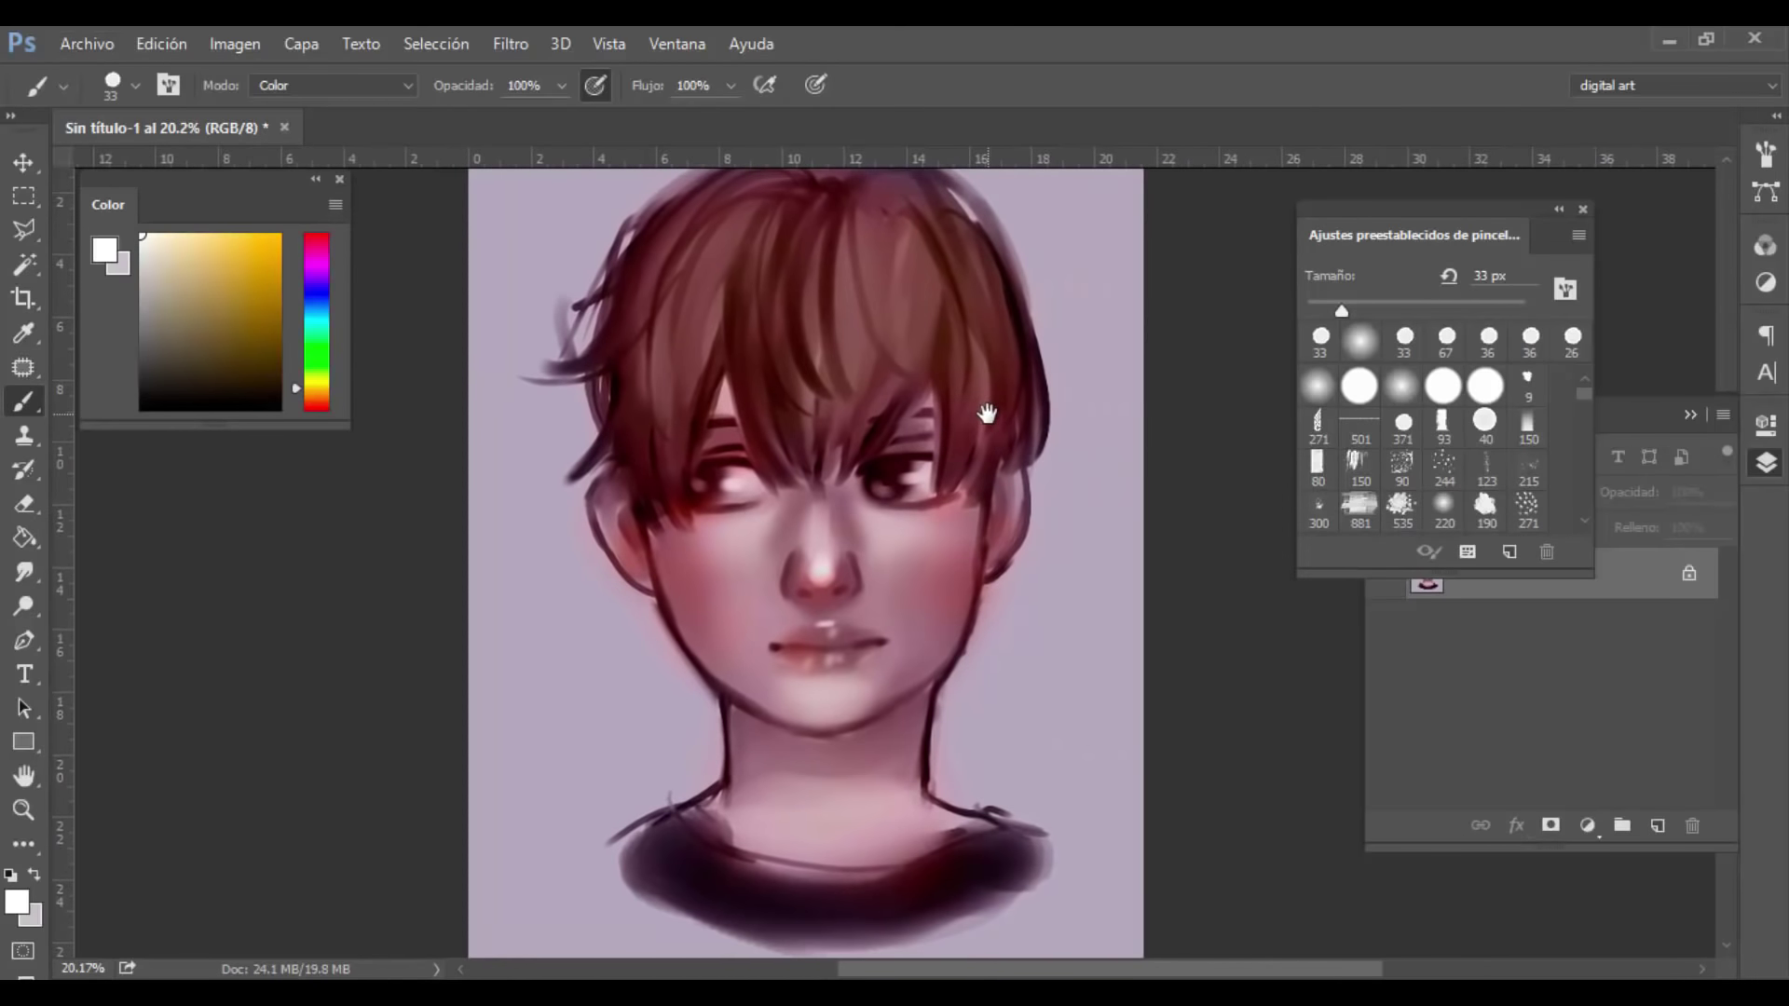
scroll(988, 414, "down", 1)
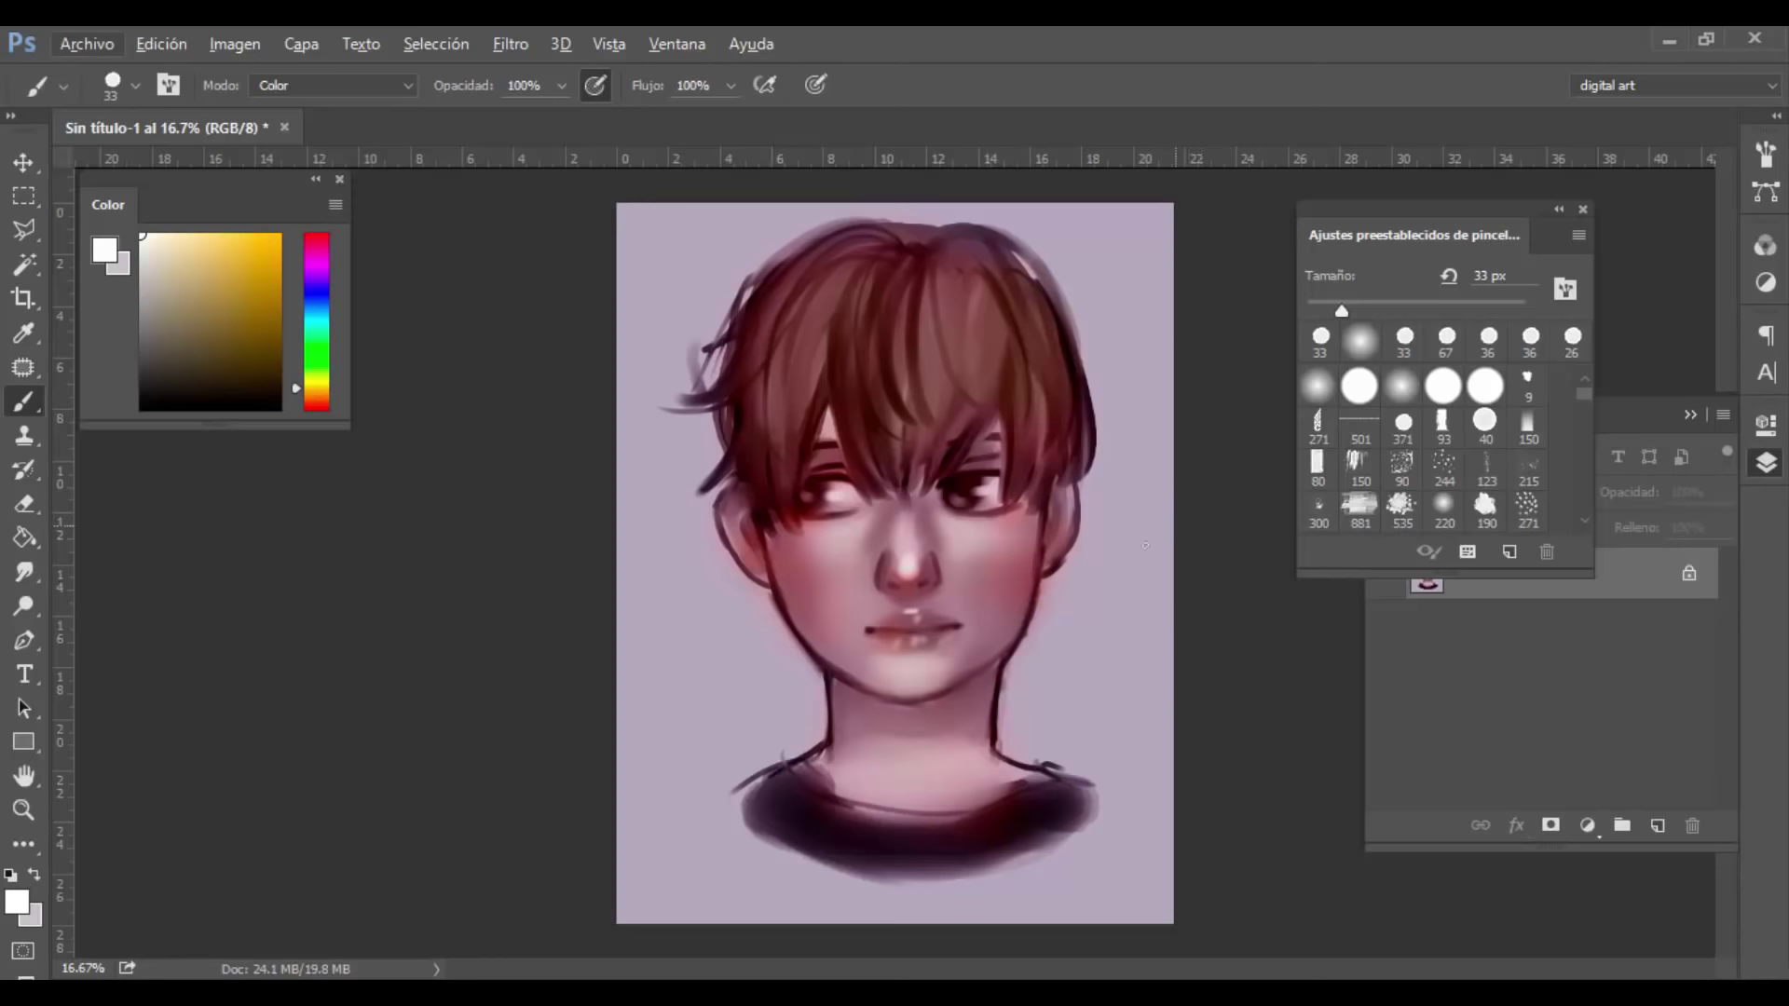
Step: Try to extend the canvas to the right of the portrait with the Crop tool
left_click(683, 667, "alt")
key("c")
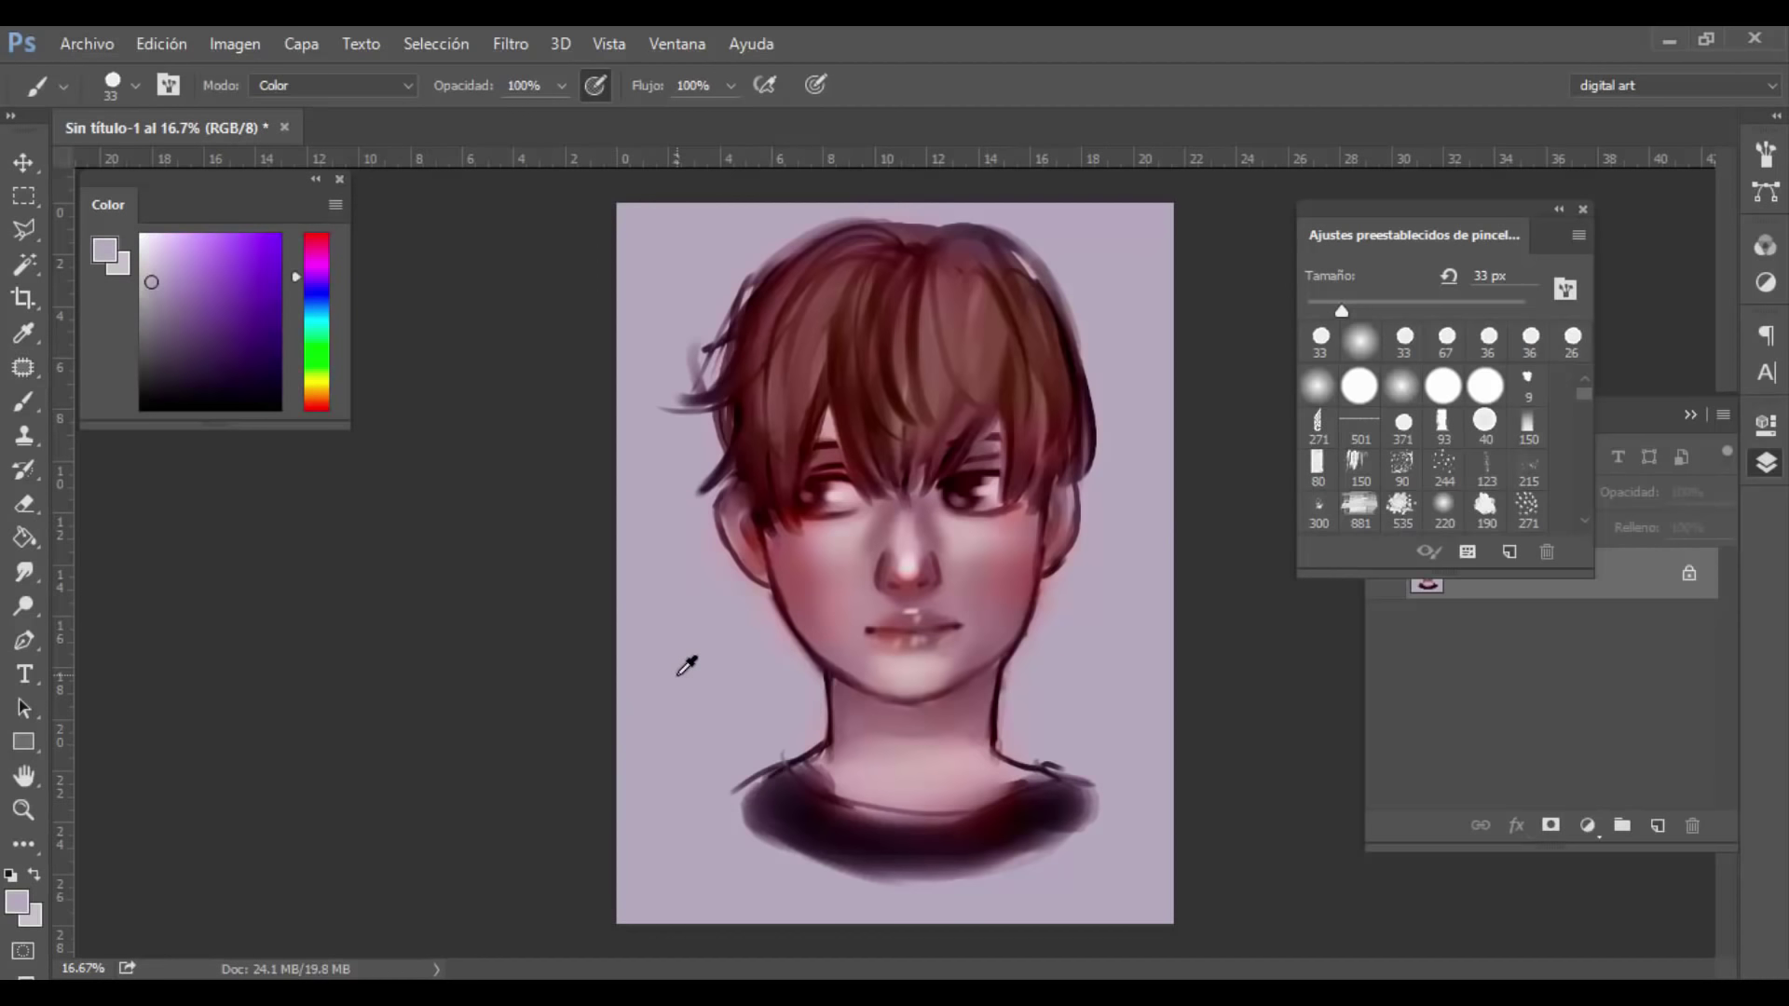
left_click_drag(1167, 559, 1451, 564)
key("Return")
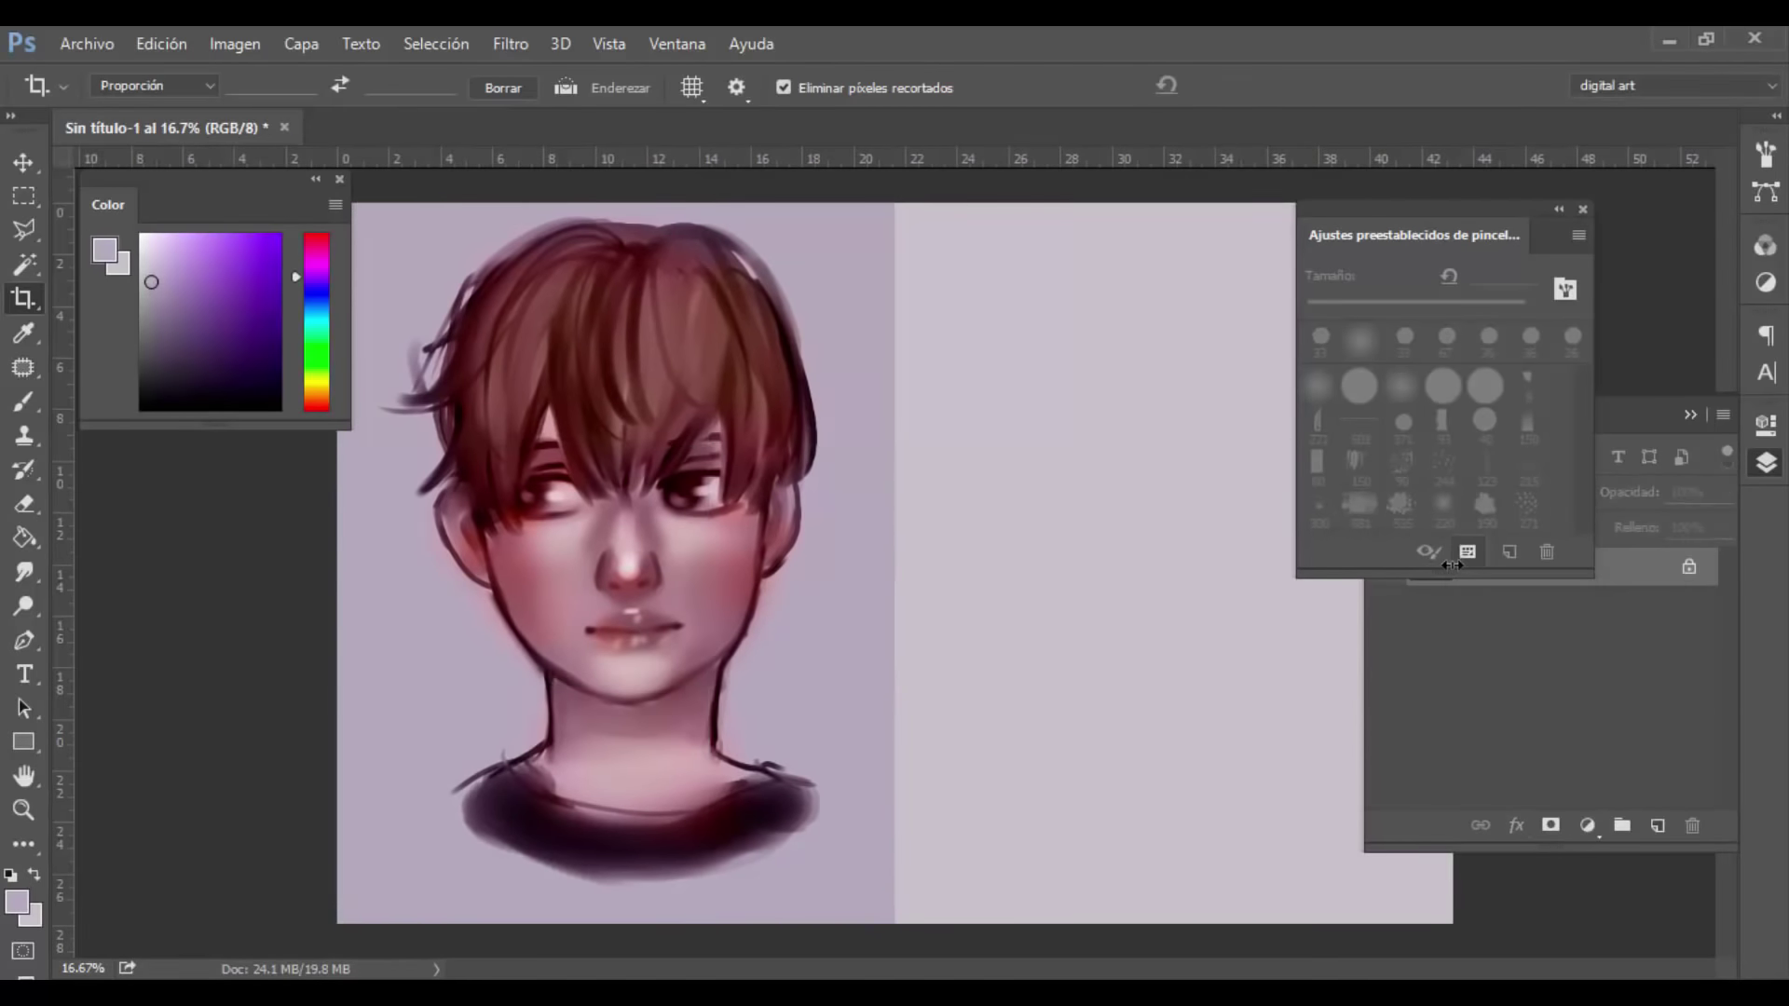
key("b")
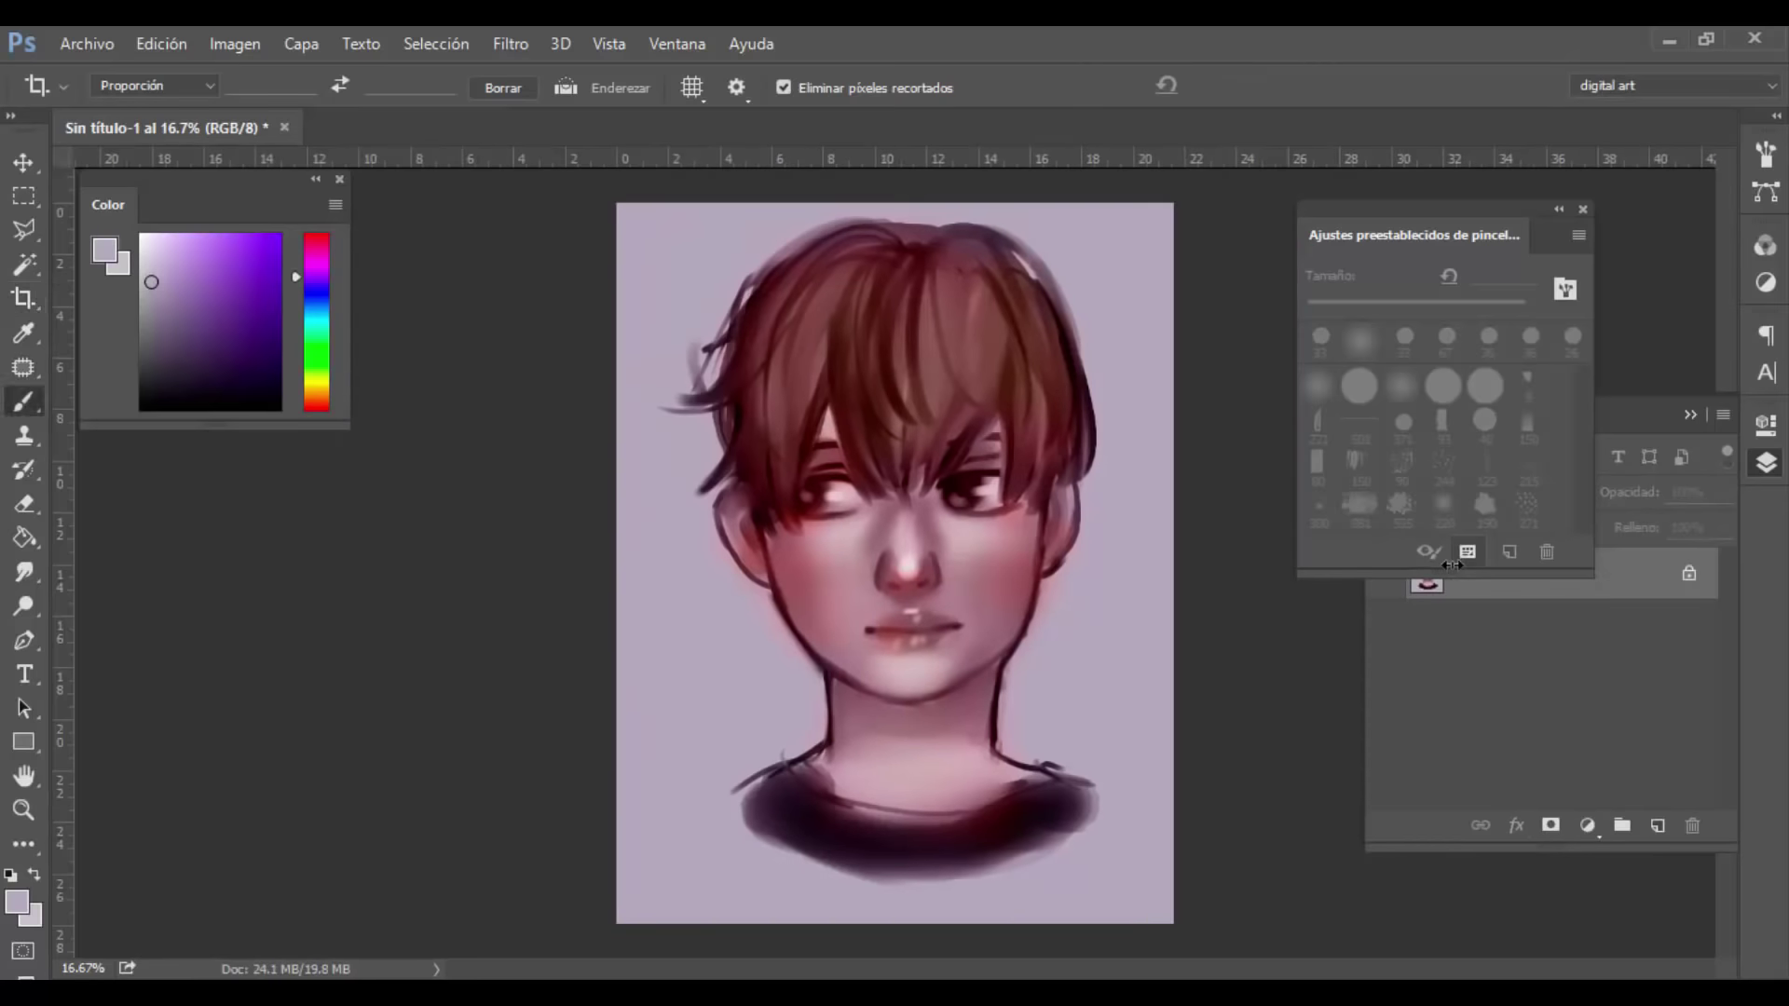
Step: Use the backdrop's lilac as the background colour and crop outwards on the portrait's right side to about double the canvas width
left_click(1127, 622, "alt")
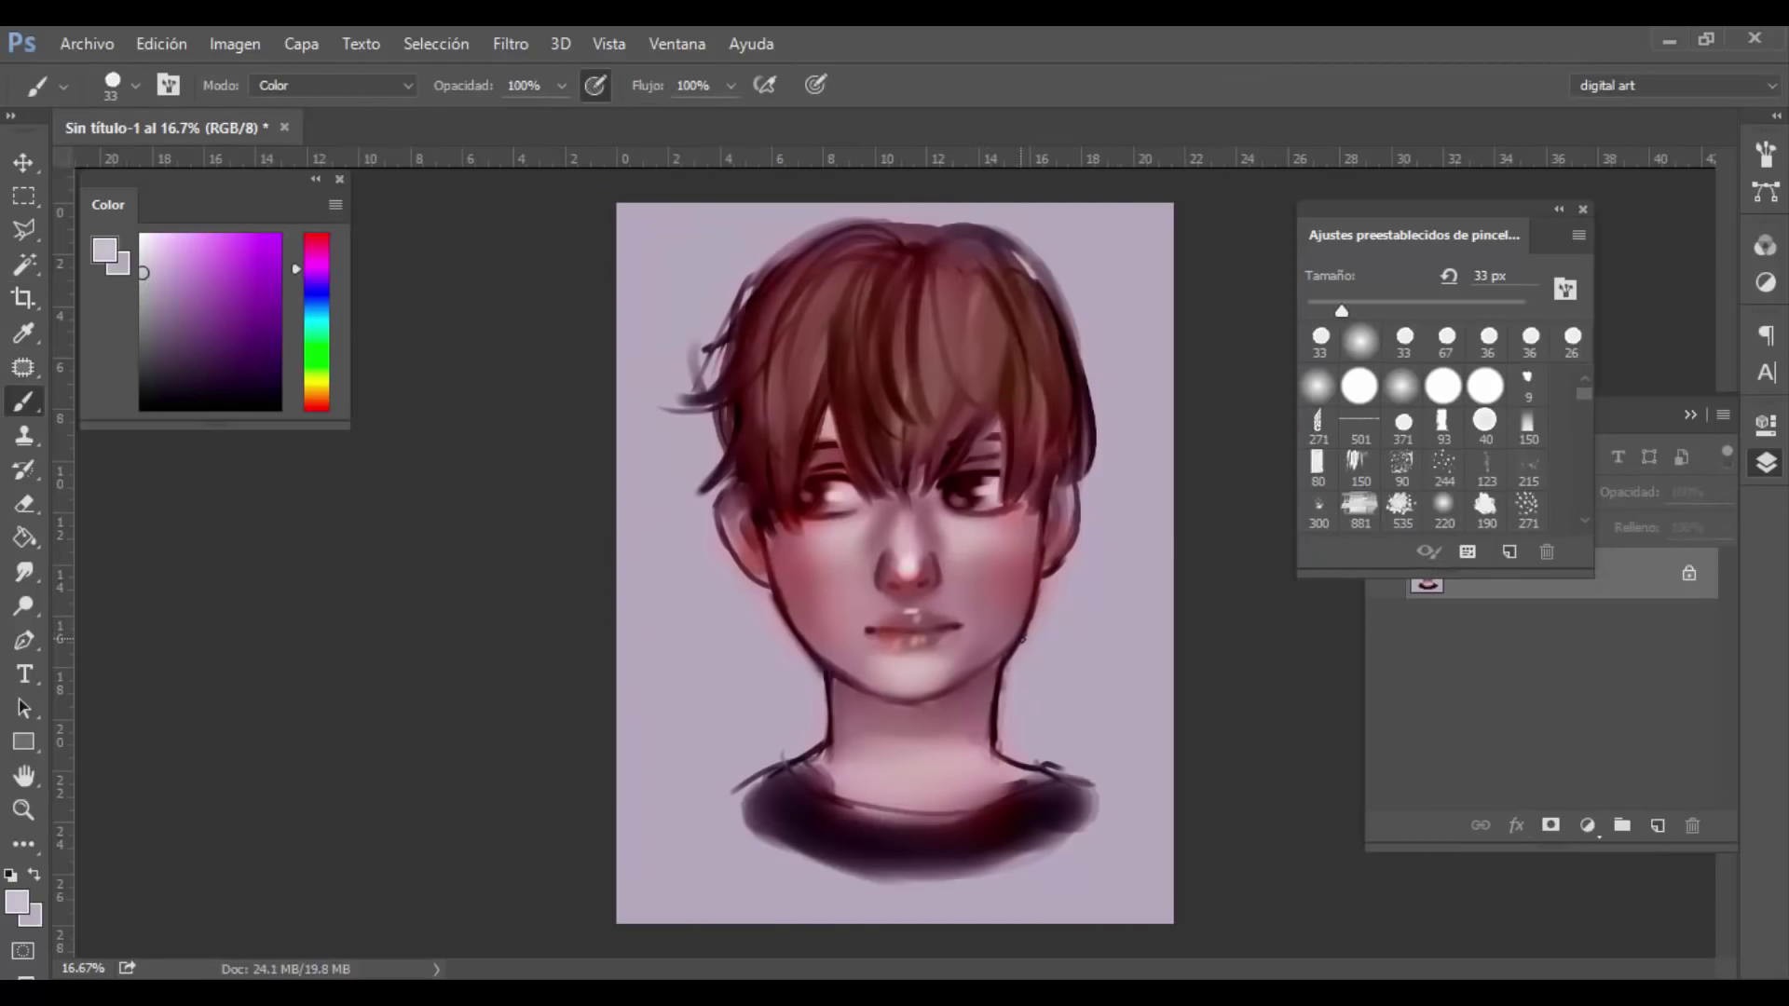
key("c")
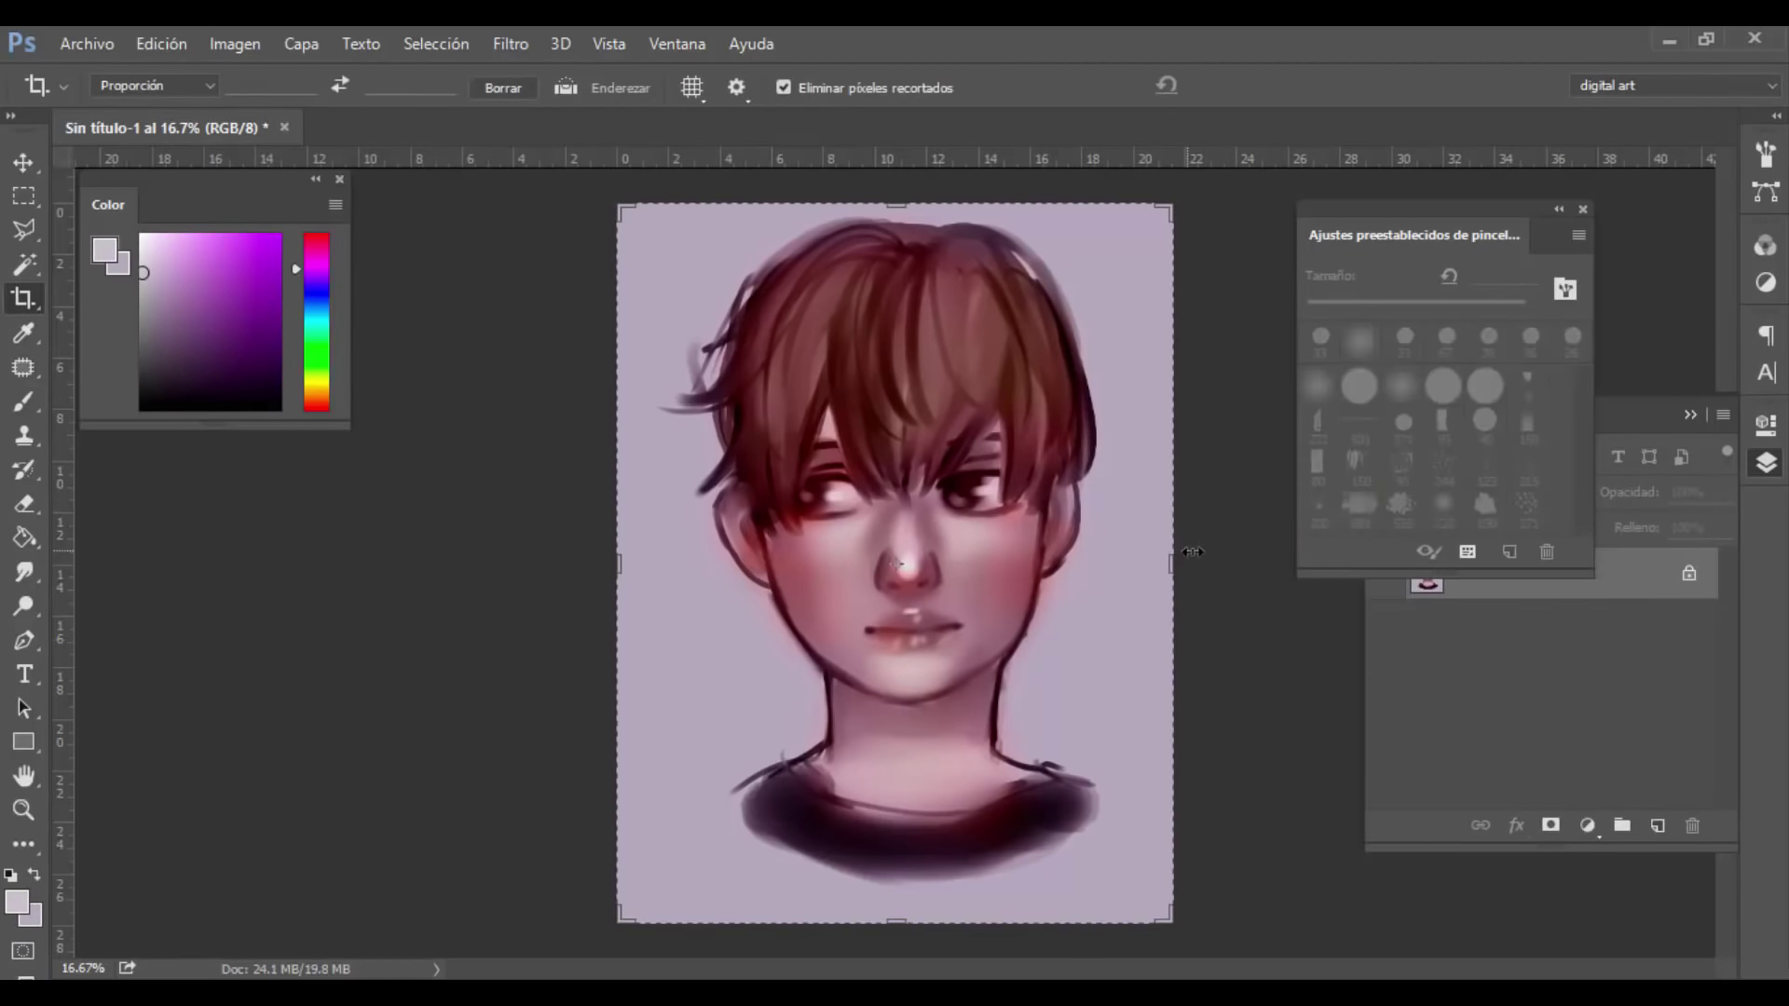
left_click_drag(1183, 552, 1473, 524)
key("Return")
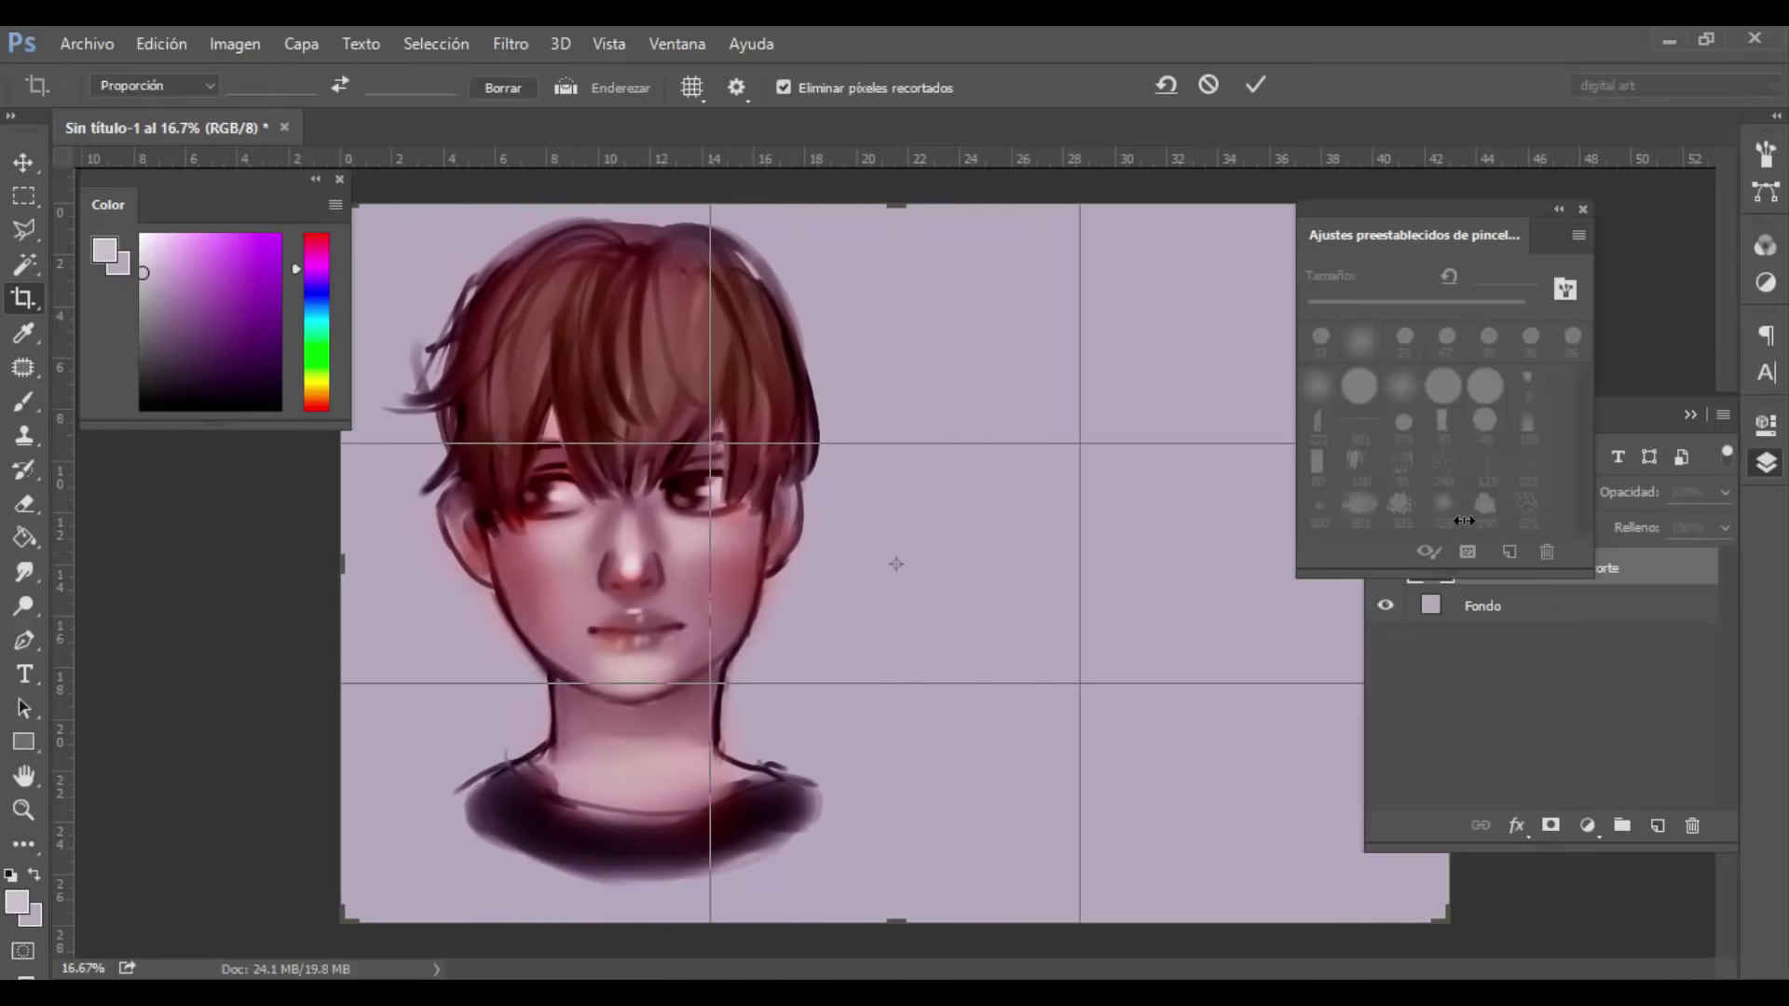
scroll(1109, 543, "down", 2)
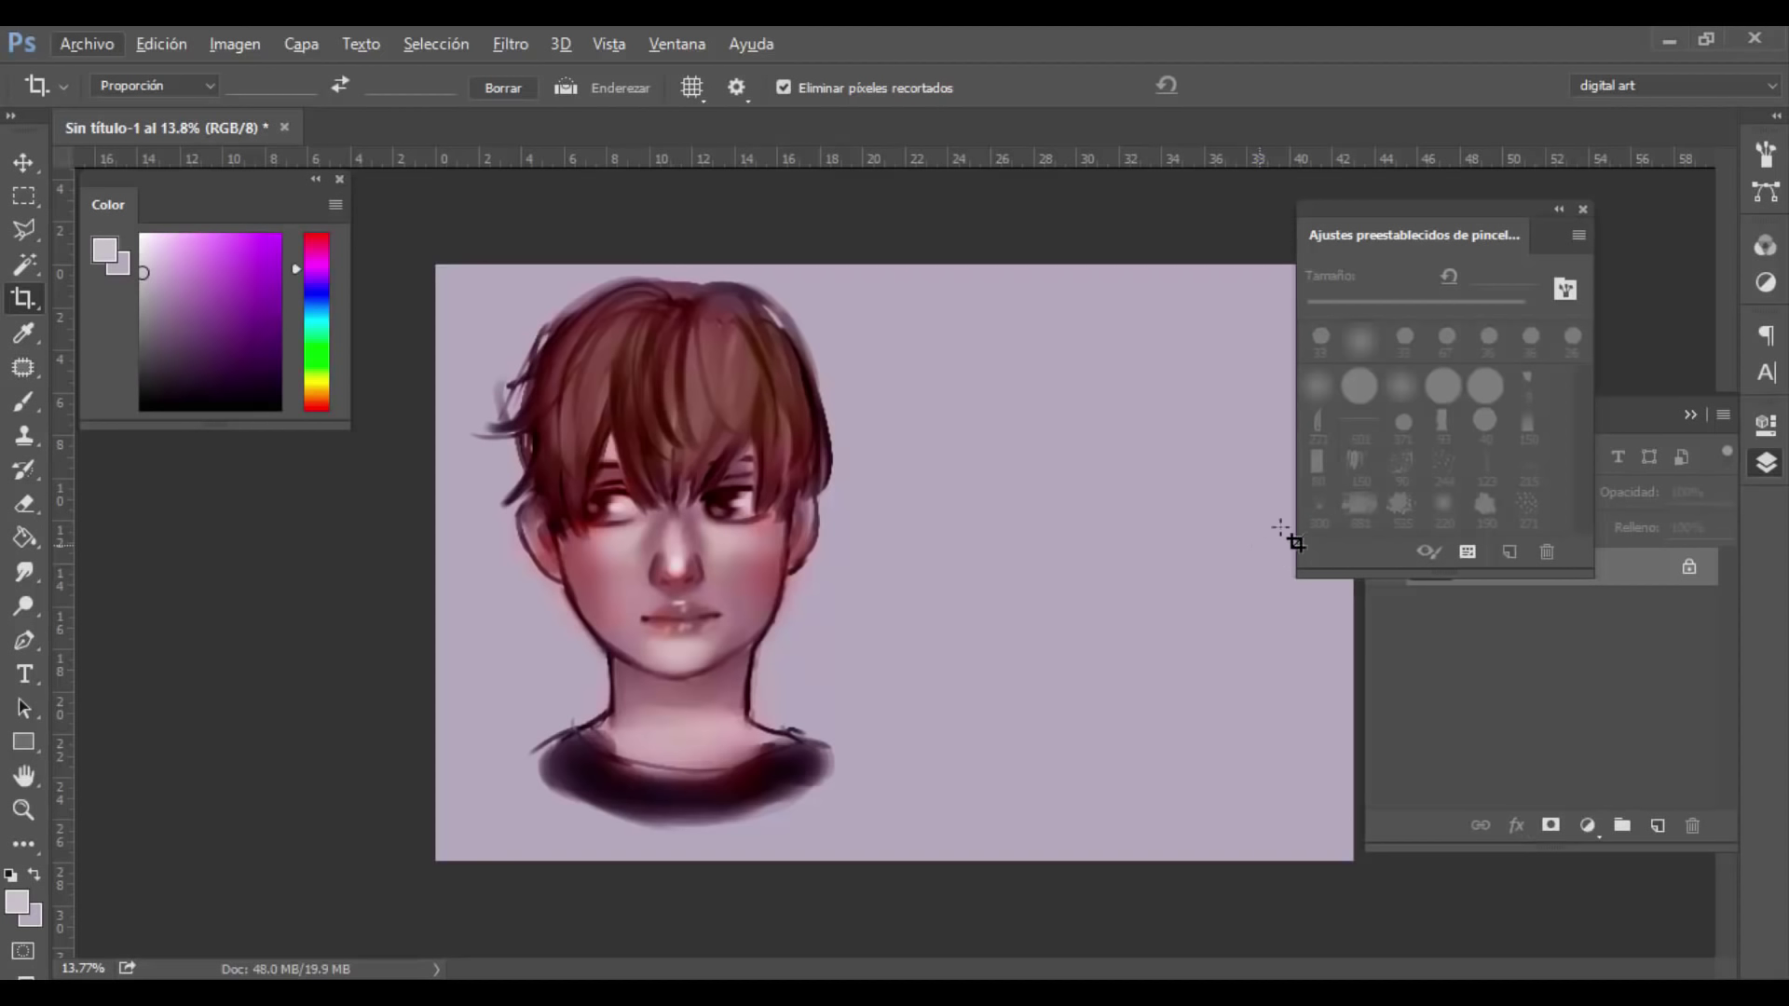
Step: Set the brush to black in Normal mode and add a new layer above the portrait
left_click(1700, 589)
left_click(24, 402)
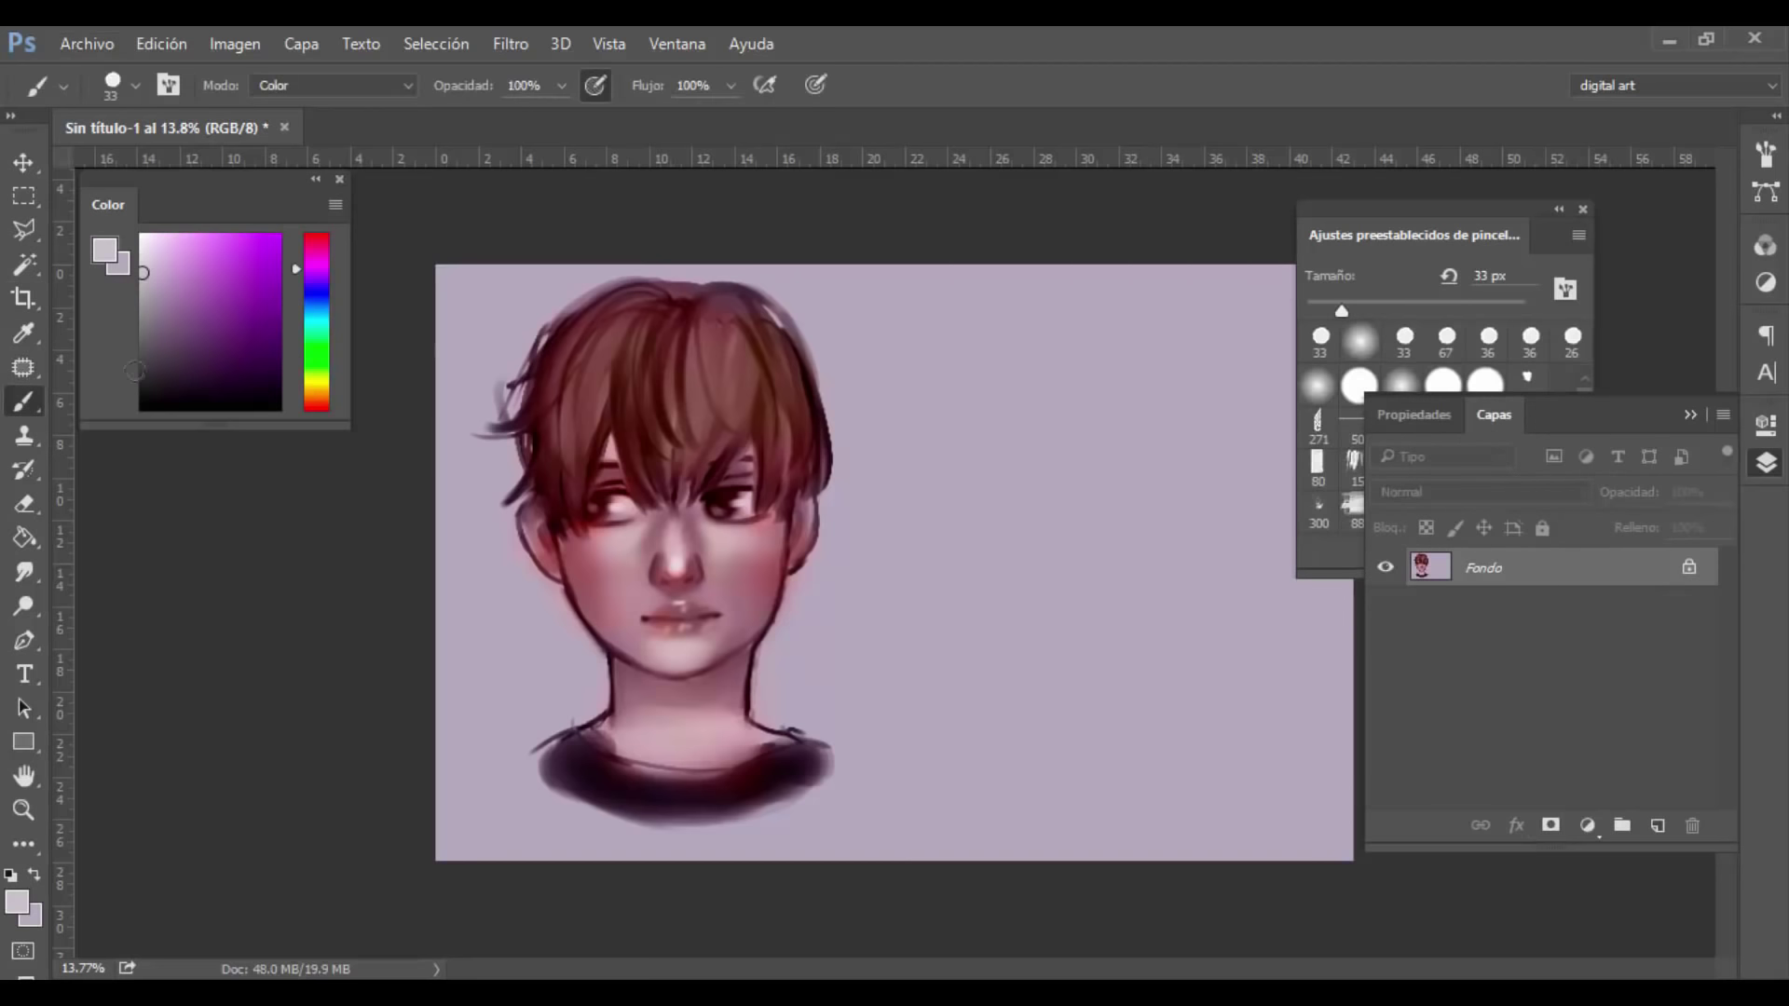
mouse_move(151, 372)
left_mouse_down()
mouse_move(192, 355)
mouse_move(113, 382)
left_mouse_up()
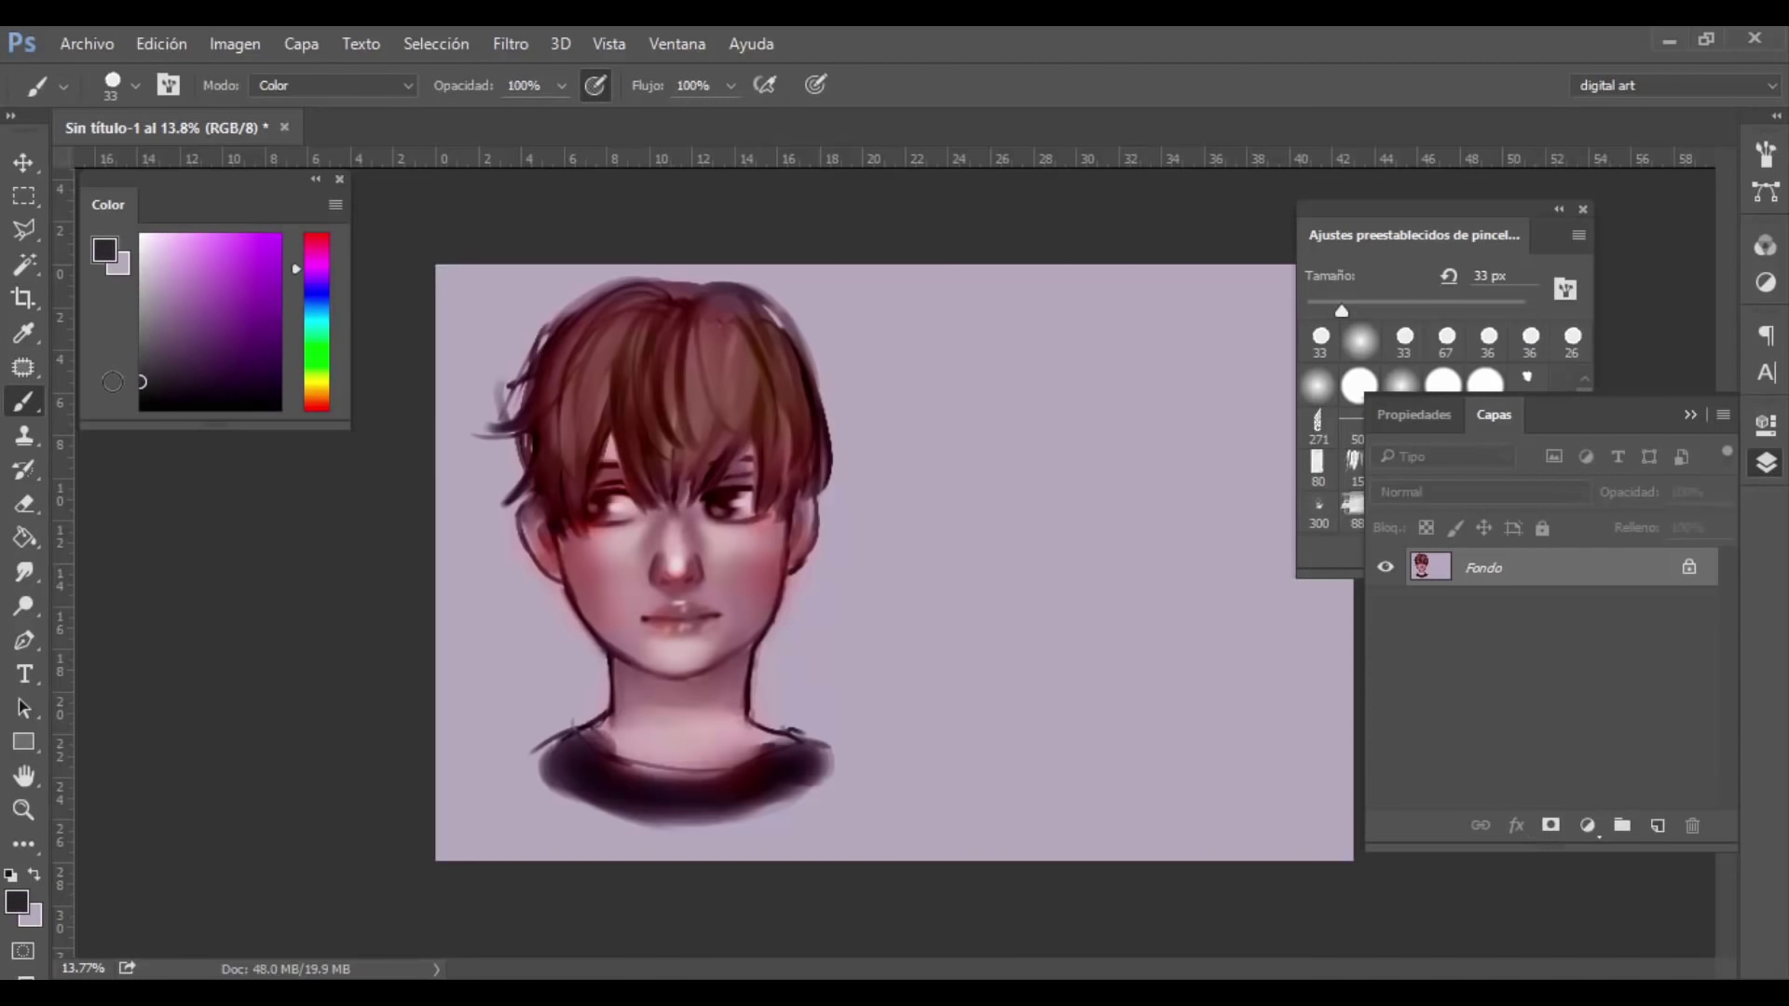
left_click(303, 84)
left_click(280, 108)
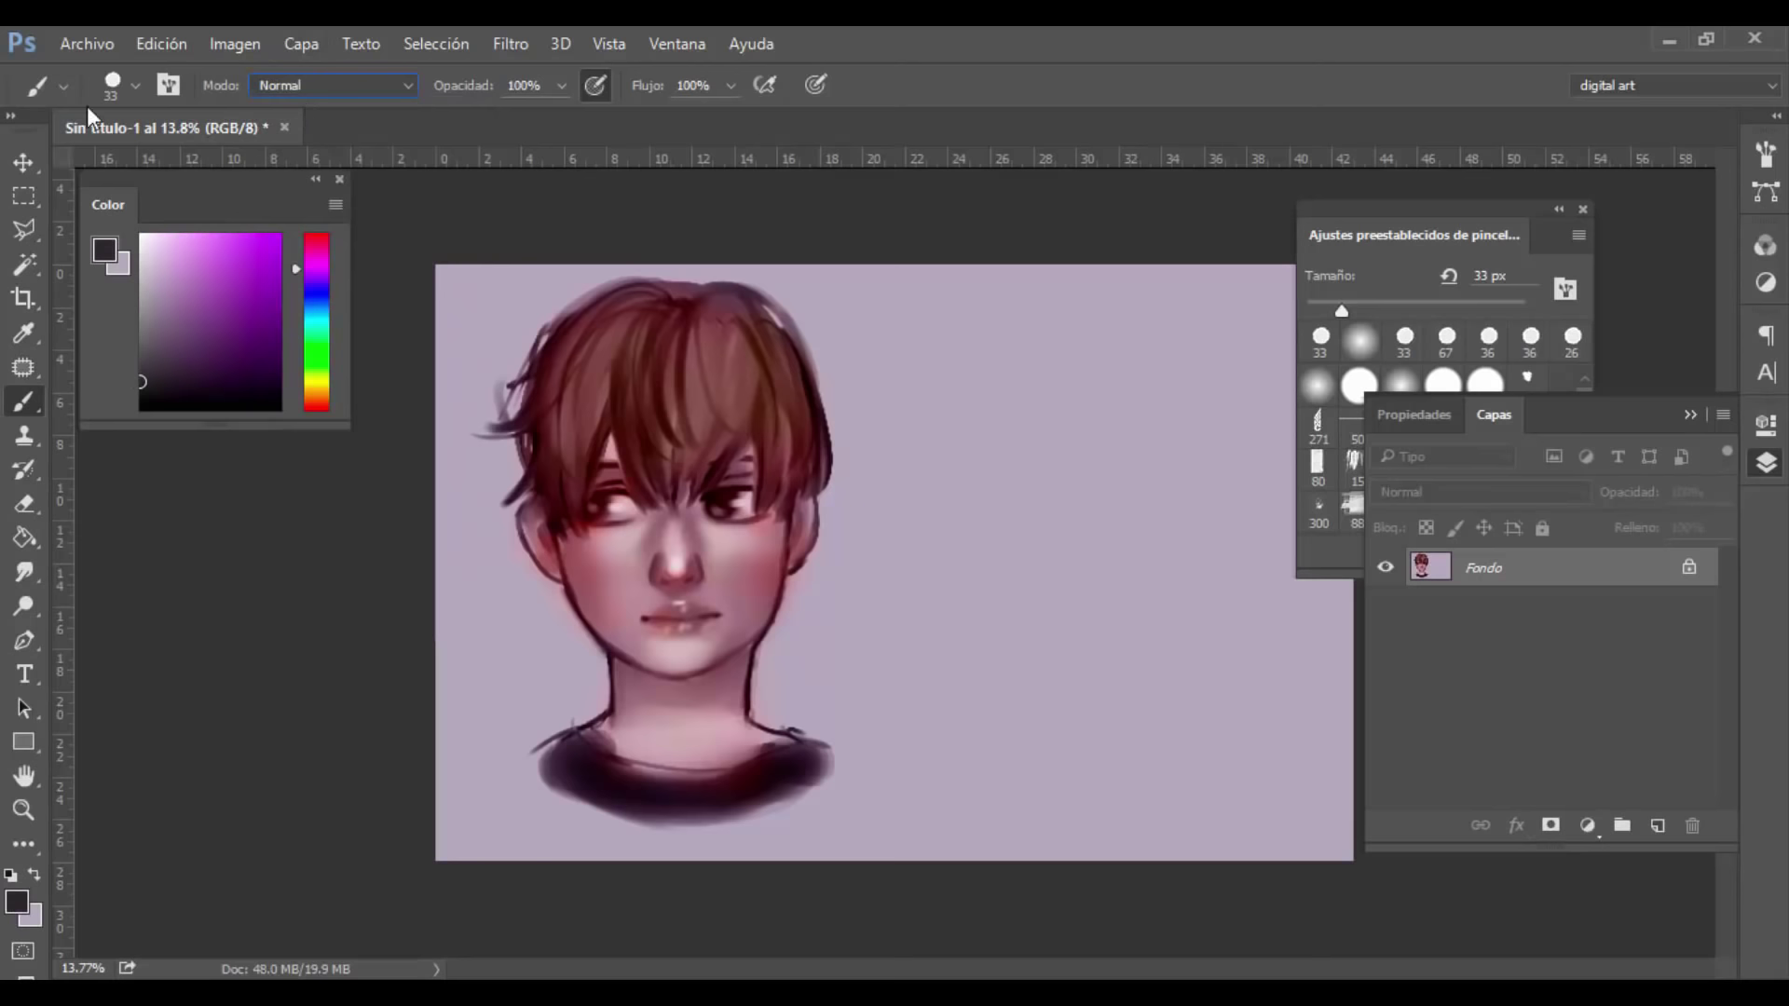
left_click(43, 164)
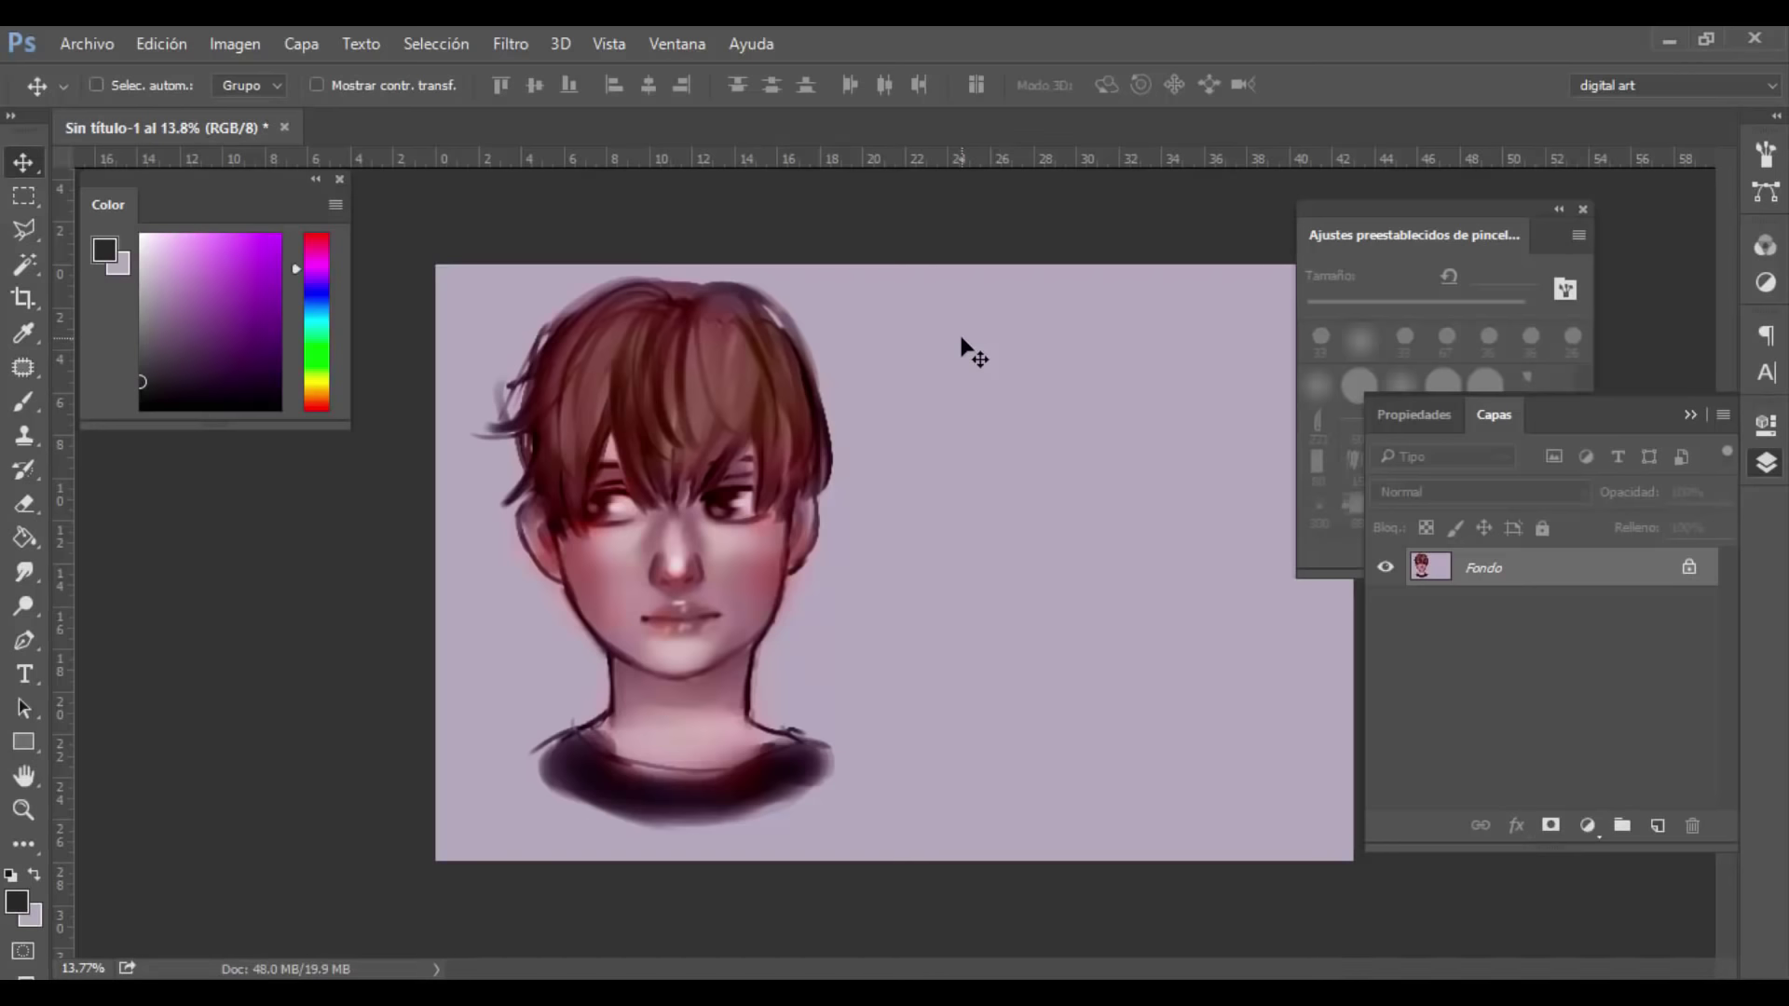
left_click(1658, 826)
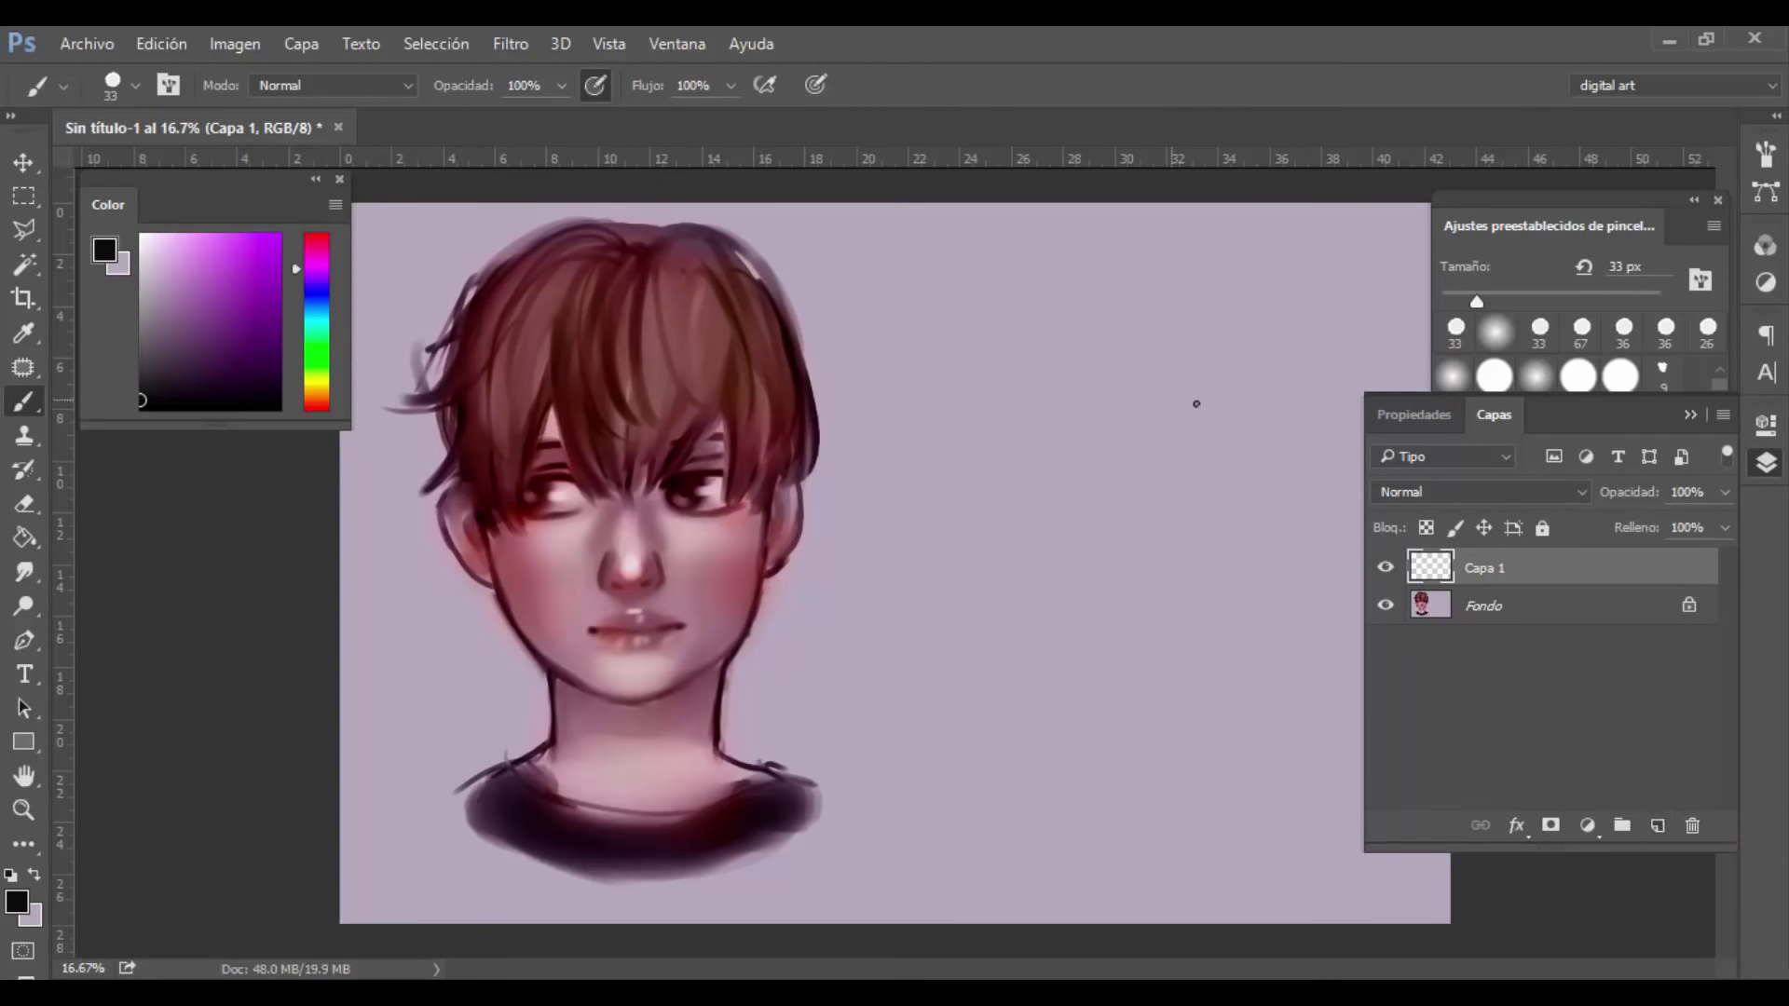
Step: Sketch two eyes with upper lids, round irises and eyebrows in the empty area beside the portrait, using the 33 px brush
mouse_move(1149, 419)
left_mouse_down()
mouse_move(1236, 410)
mouse_move(1162, 418)
left_mouse_up()
mouse_move(978, 421)
left_mouse_down()
mouse_move(1061, 425)
mouse_move(999, 454)
left_mouse_up()
left_click_drag(1017, 419, 1011, 443)
left_click_drag(1160, 418, 1176, 453)
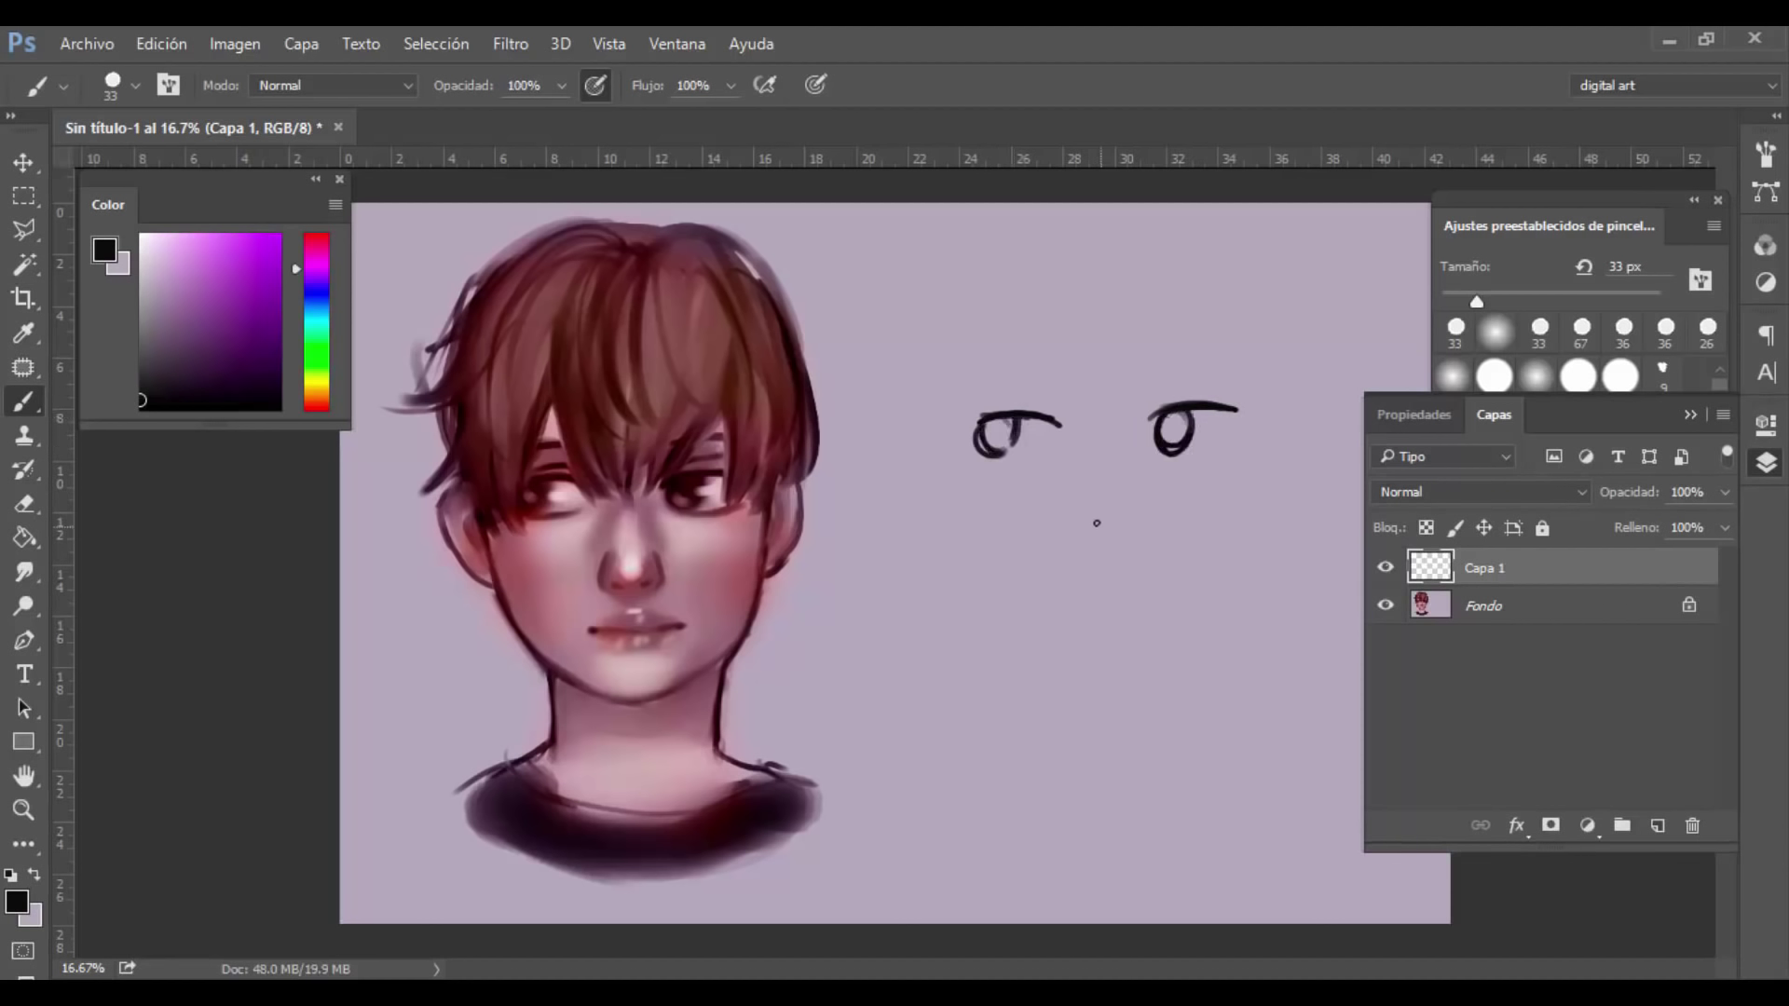
mouse_move(990, 393)
left_mouse_down()
mouse_move(1033, 397)
mouse_move(988, 392)
left_mouse_up()
mouse_move(1154, 378)
left_mouse_down()
mouse_move(1214, 377)
mouse_move(1151, 381)
left_mouse_up()
Step: Draw the cheeks, jawline and pointed chin of the new face around the eyes
left_click_drag(941, 448, 978, 575)
mouse_move(955, 491)
left_mouse_down()
mouse_move(978, 573)
mouse_move(1043, 618)
mouse_move(1161, 633)
left_mouse_up()
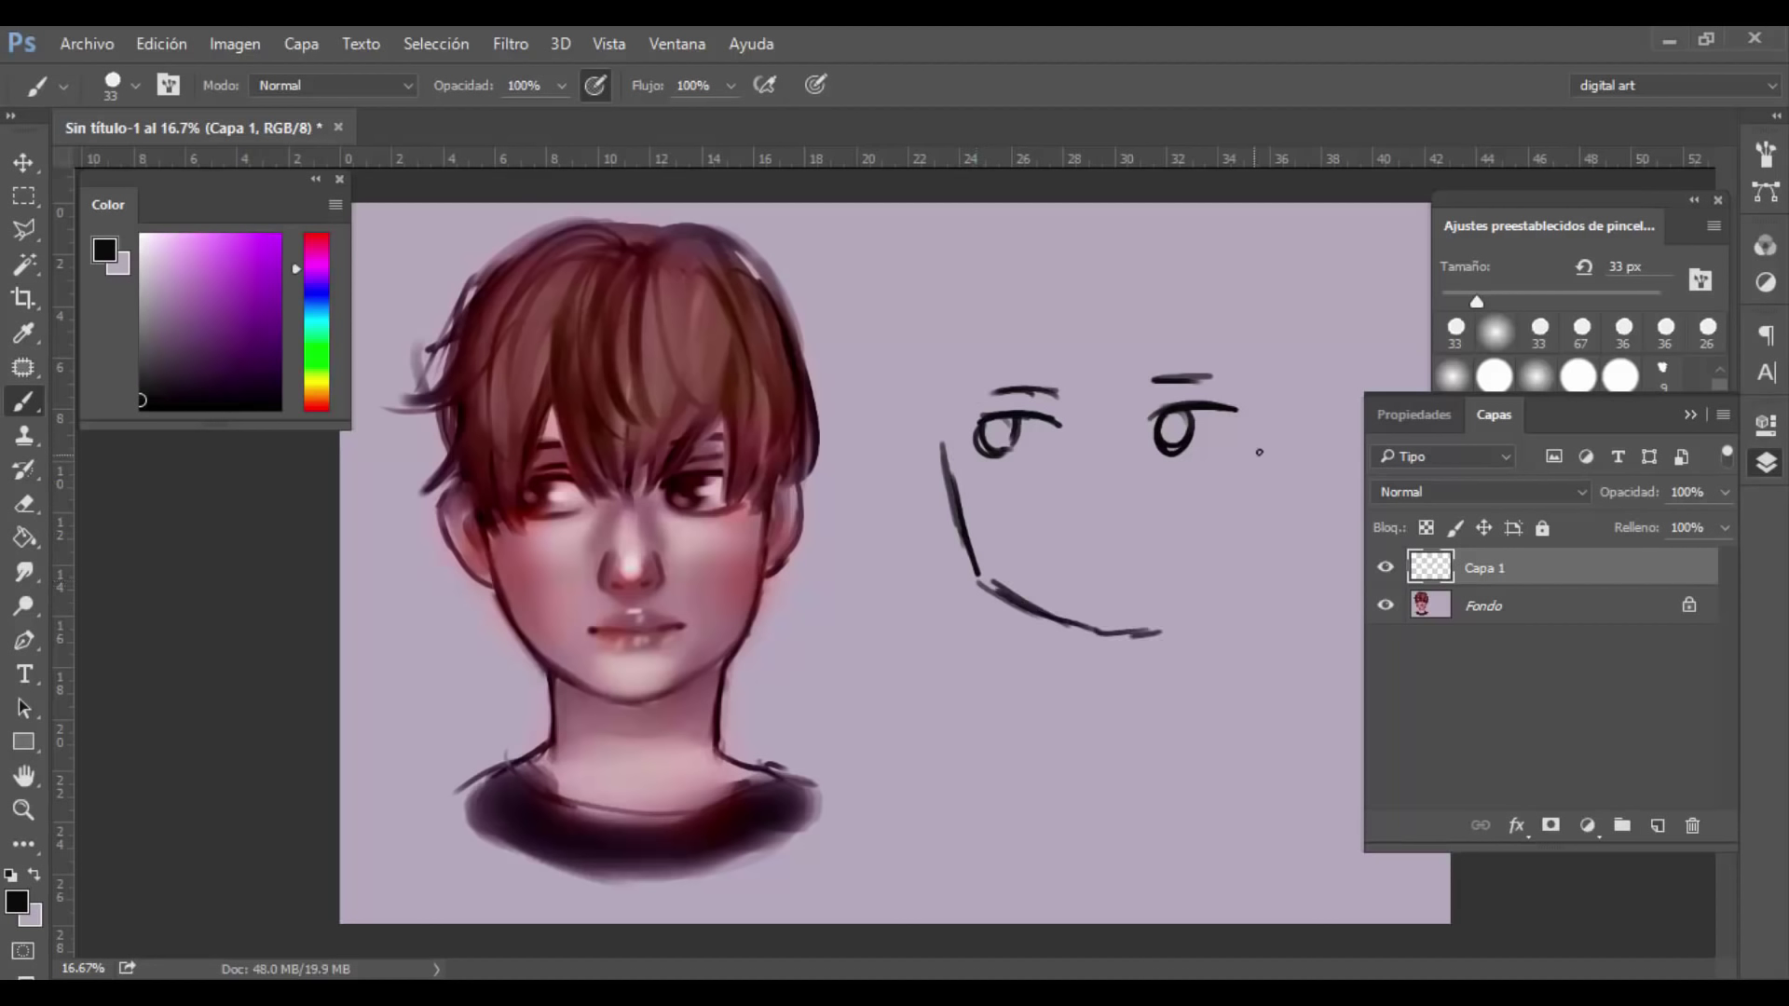
left_click_drag(1263, 430, 1237, 516)
mouse_move(1059, 621)
left_mouse_down()
mouse_move(1130, 641)
mouse_move(1204, 572)
left_mouse_up()
left_click_drag(1128, 643, 1202, 595)
mouse_move(1250, 490)
left_mouse_down()
mouse_move(1222, 582)
mouse_move(1183, 601)
left_mouse_up()
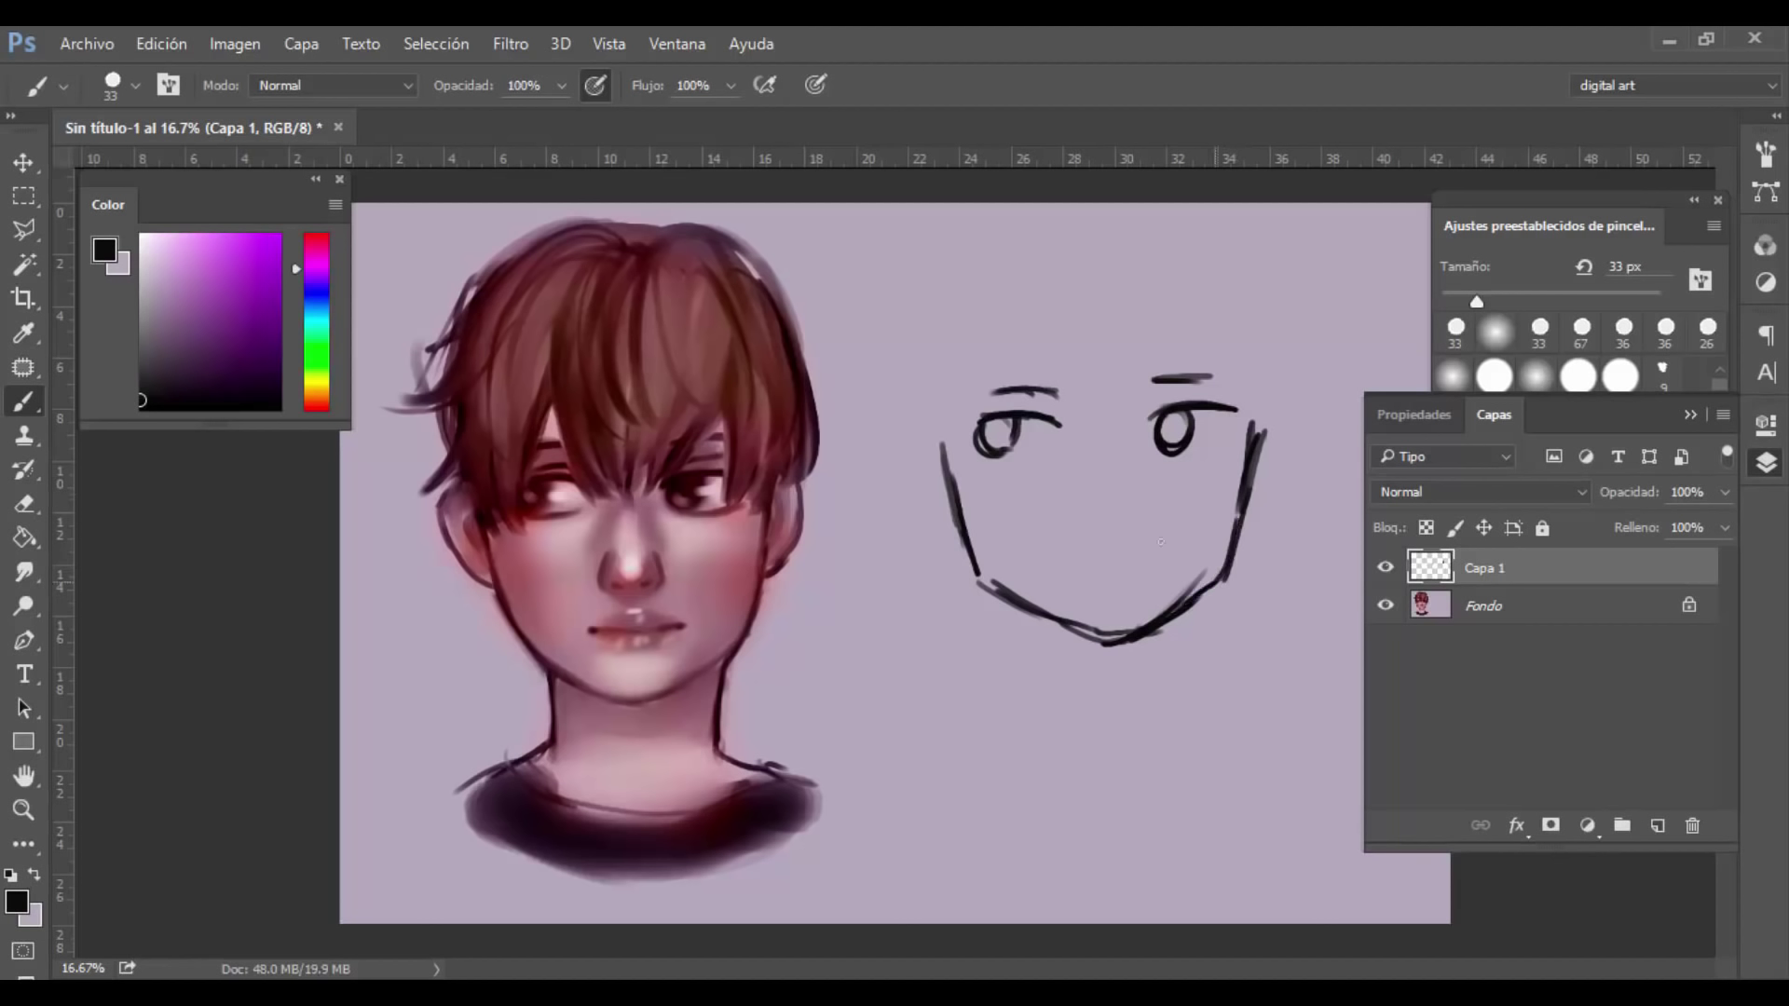
Step: Sketch the new face's nose, a short broken mouth line and both ears
mouse_move(1088, 517)
left_mouse_down()
mouse_move(1085, 541)
mouse_move(1084, 525)
mouse_move(1131, 522)
mouse_move(1073, 508)
left_mouse_up()
key("ctrl+alt+z")
key("ctrl+alt+z")
left_click_drag(1067, 577, 1161, 571)
mouse_move(950, 511)
left_mouse_down()
mouse_move(925, 407)
mouse_move(936, 493)
left_mouse_up()
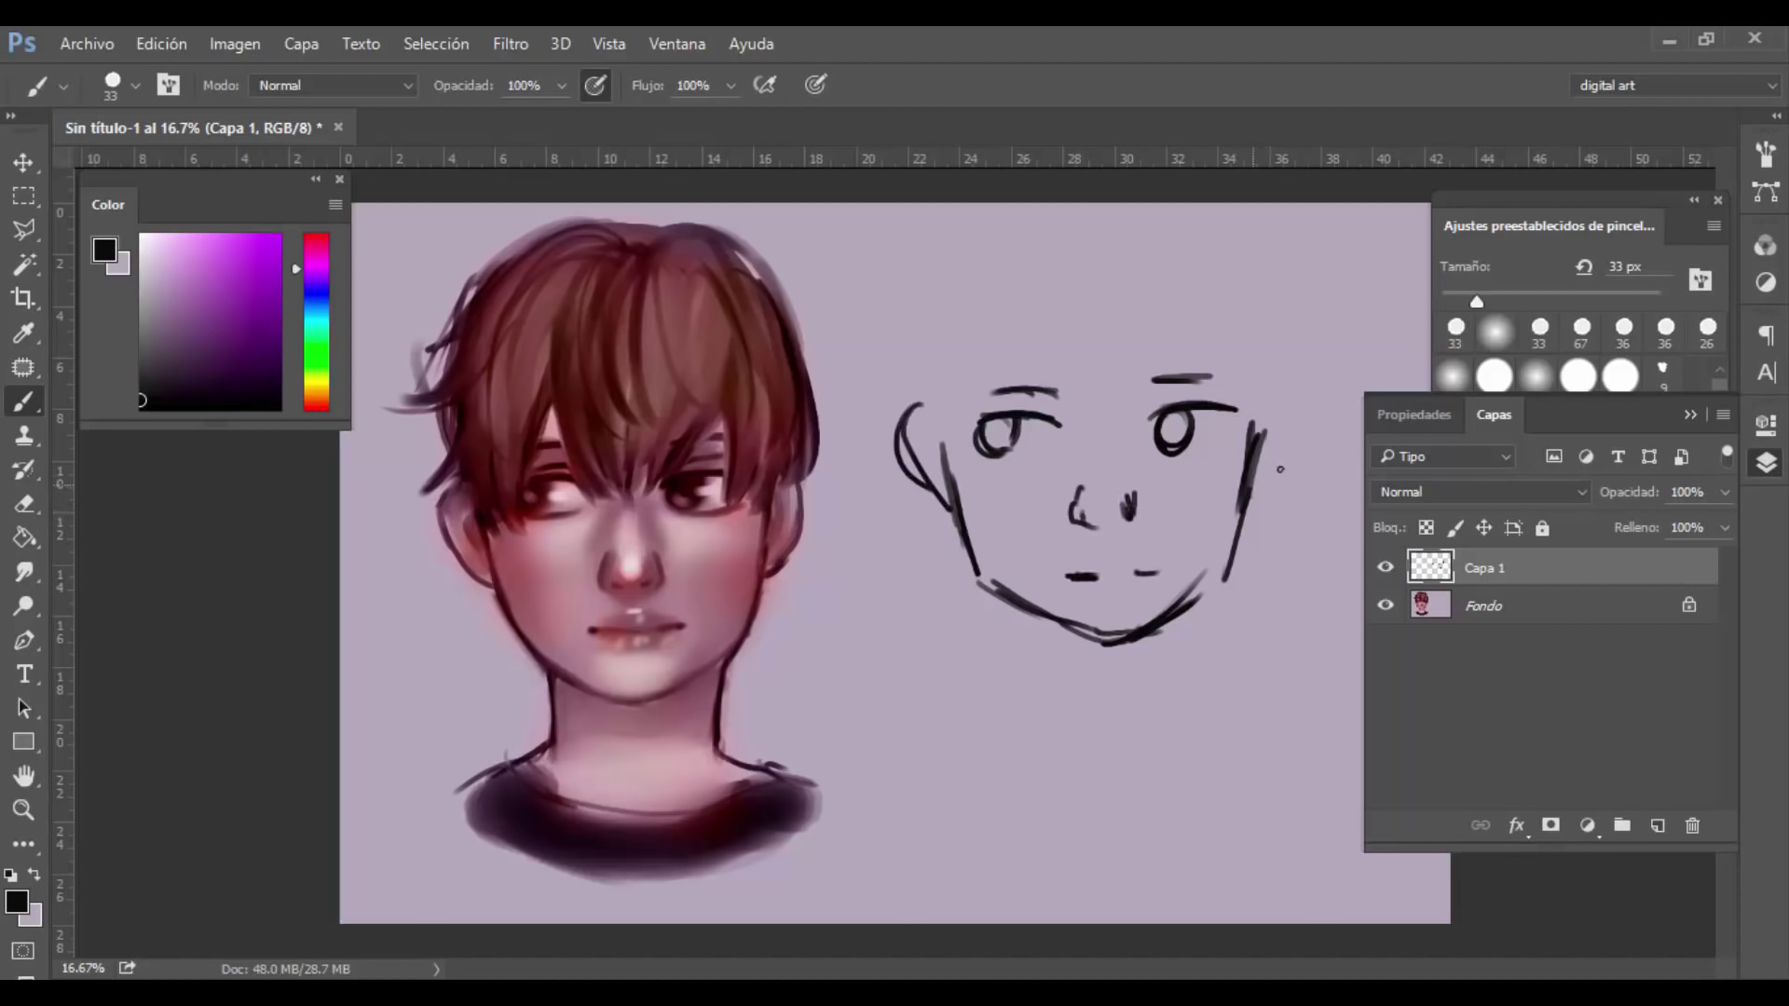
left_click_drag(1250, 501, 1299, 412)
Step: Draw both sides of the neck, the curved neckline and the sloping shoulders
left_click_drag(1197, 601, 1189, 713)
left_click_drag(1019, 598, 1045, 725)
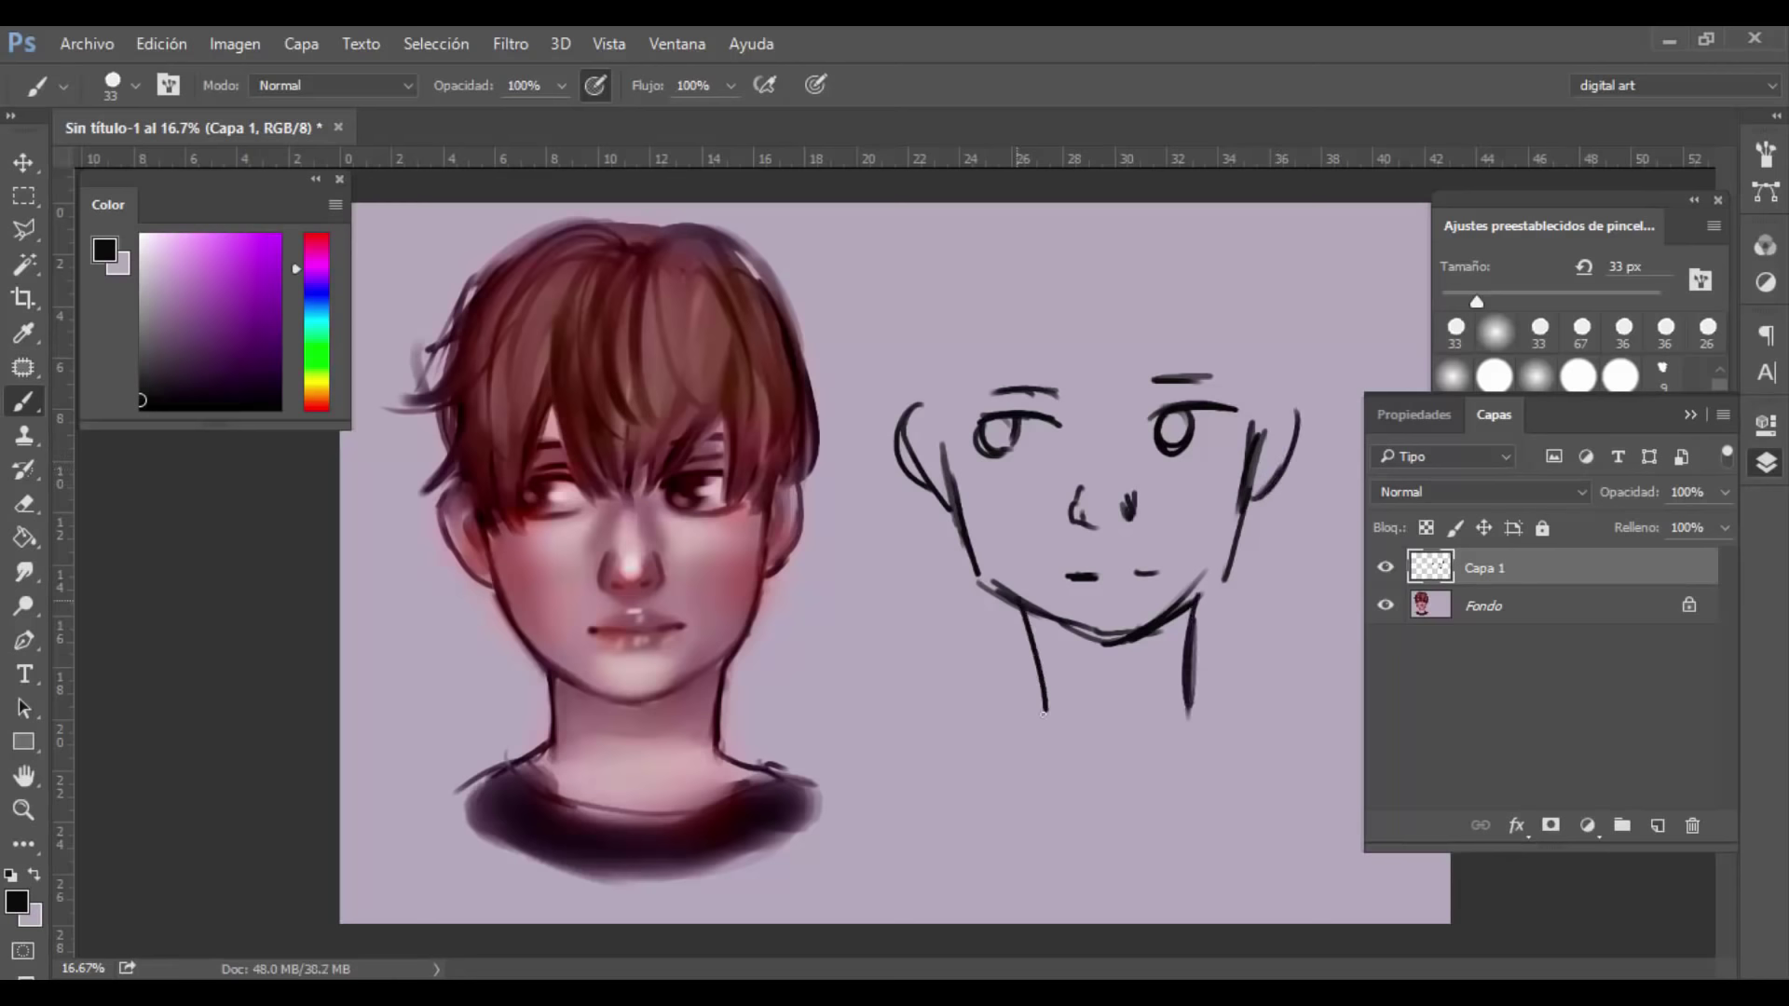
mouse_move(1031, 657)
left_mouse_down()
mouse_move(1035, 738)
mouse_move(1192, 759)
left_mouse_up()
left_click_drag(1027, 719, 930, 765)
left_click_drag(1202, 723, 1262, 761)
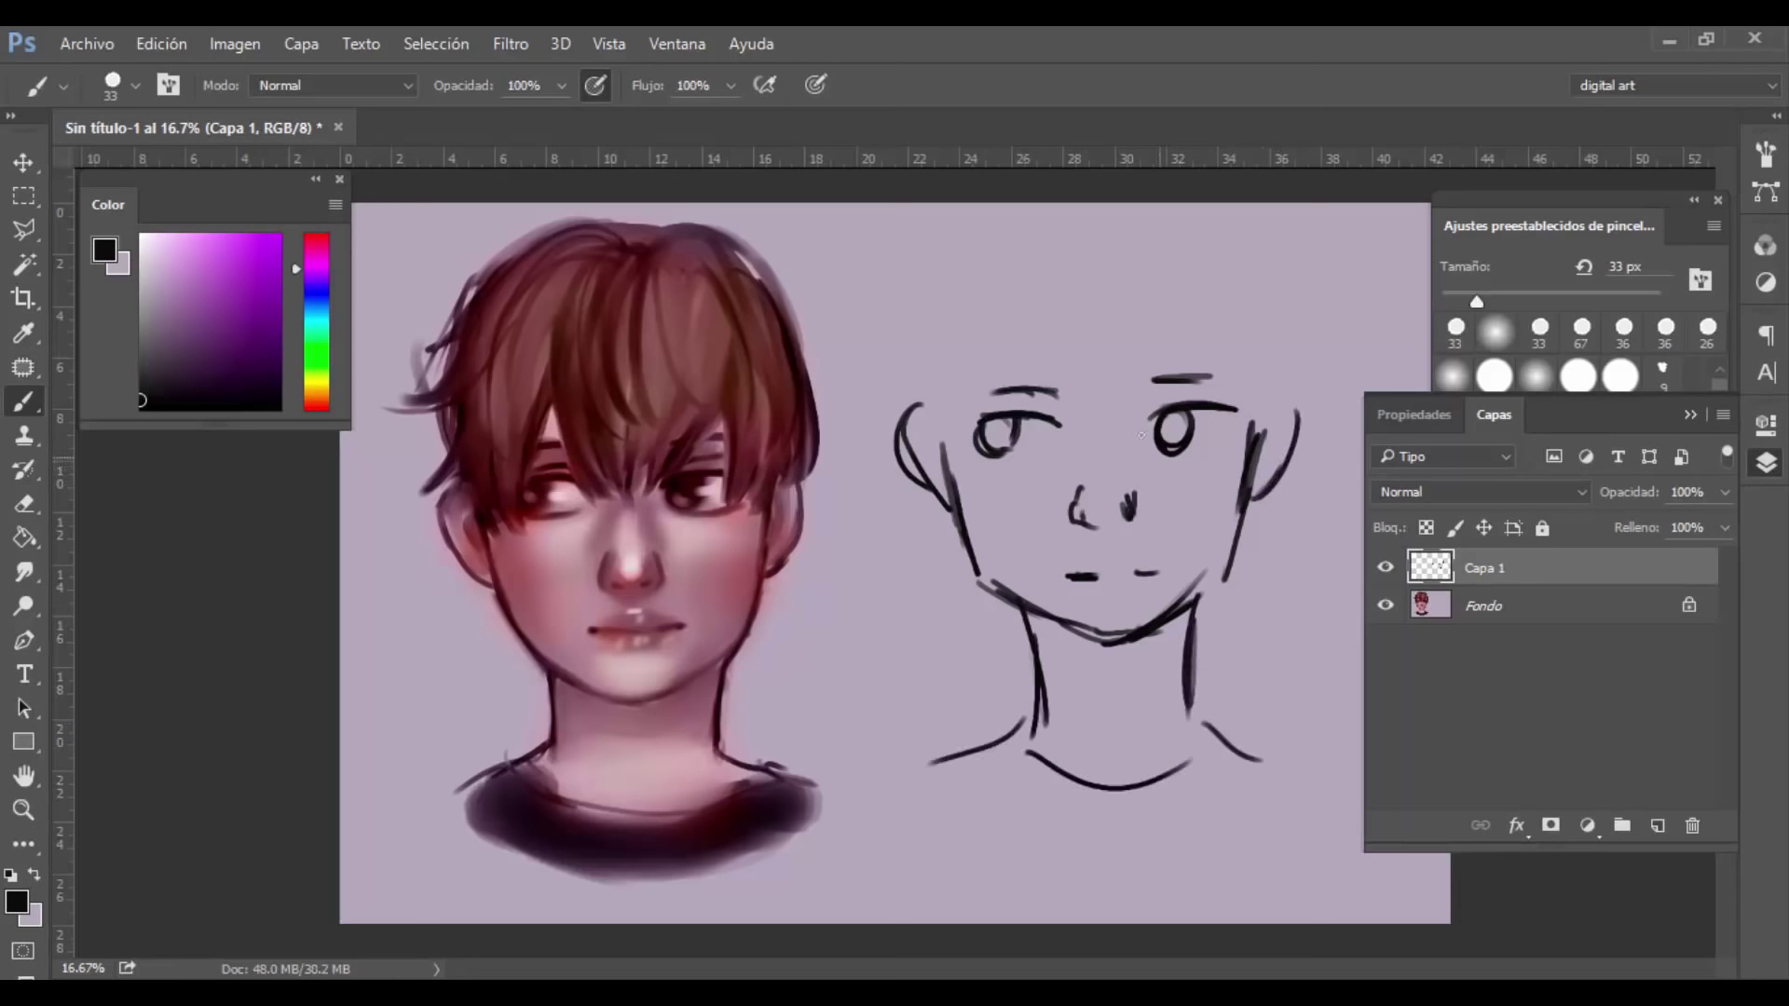
Step: Sketch pointed fringe strands over the forehead and side locks in front of the ears
left_click_drag(1064, 308, 1114, 457)
left_click_drag(1103, 373, 1113, 460)
left_click_drag(1171, 333, 1125, 450)
mouse_move(935, 349)
left_mouse_down()
mouse_move(950, 494)
mouse_move(977, 496)
mouse_move(878, 432)
left_mouse_up()
left_click_drag(1211, 313, 1240, 449)
left_click_drag(1247, 343, 1224, 468)
left_click_drag(1265, 388, 1254, 438)
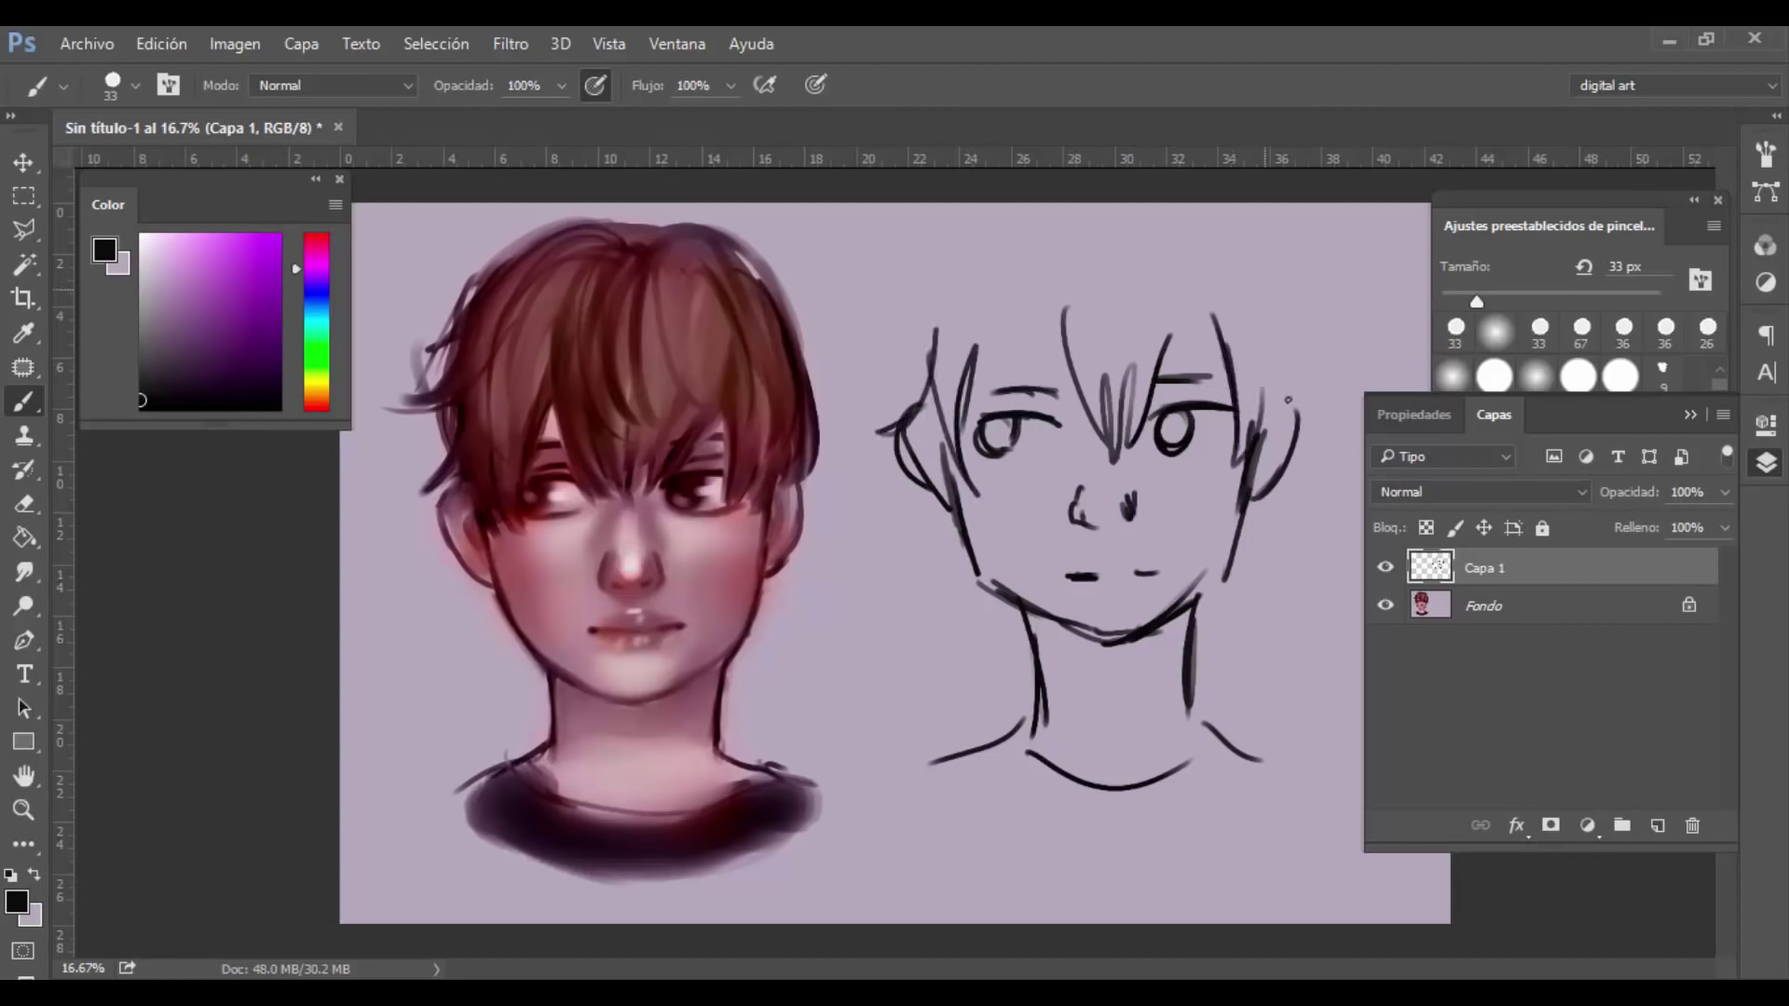
Step: Outline the crown and sides of the hair and add short fringe strands above both eyes
left_click_drag(1267, 290, 1290, 436)
left_click_drag(1139, 207, 1228, 258)
mouse_move(944, 309)
left_mouse_down()
mouse_move(1023, 204)
mouse_move(915, 368)
left_mouse_up()
left_click_drag(978, 233, 911, 378)
mouse_move(1006, 276)
left_mouse_down()
mouse_move(918, 405)
mouse_move(986, 315)
left_mouse_up()
left_click_drag(1014, 304, 995, 412)
mouse_move(1029, 301)
left_mouse_down()
mouse_move(1028, 410)
mouse_move(1053, 392)
left_mouse_up()
left_click_drag(1156, 328, 1148, 356)
left_click_drag(1189, 316, 1226, 382)
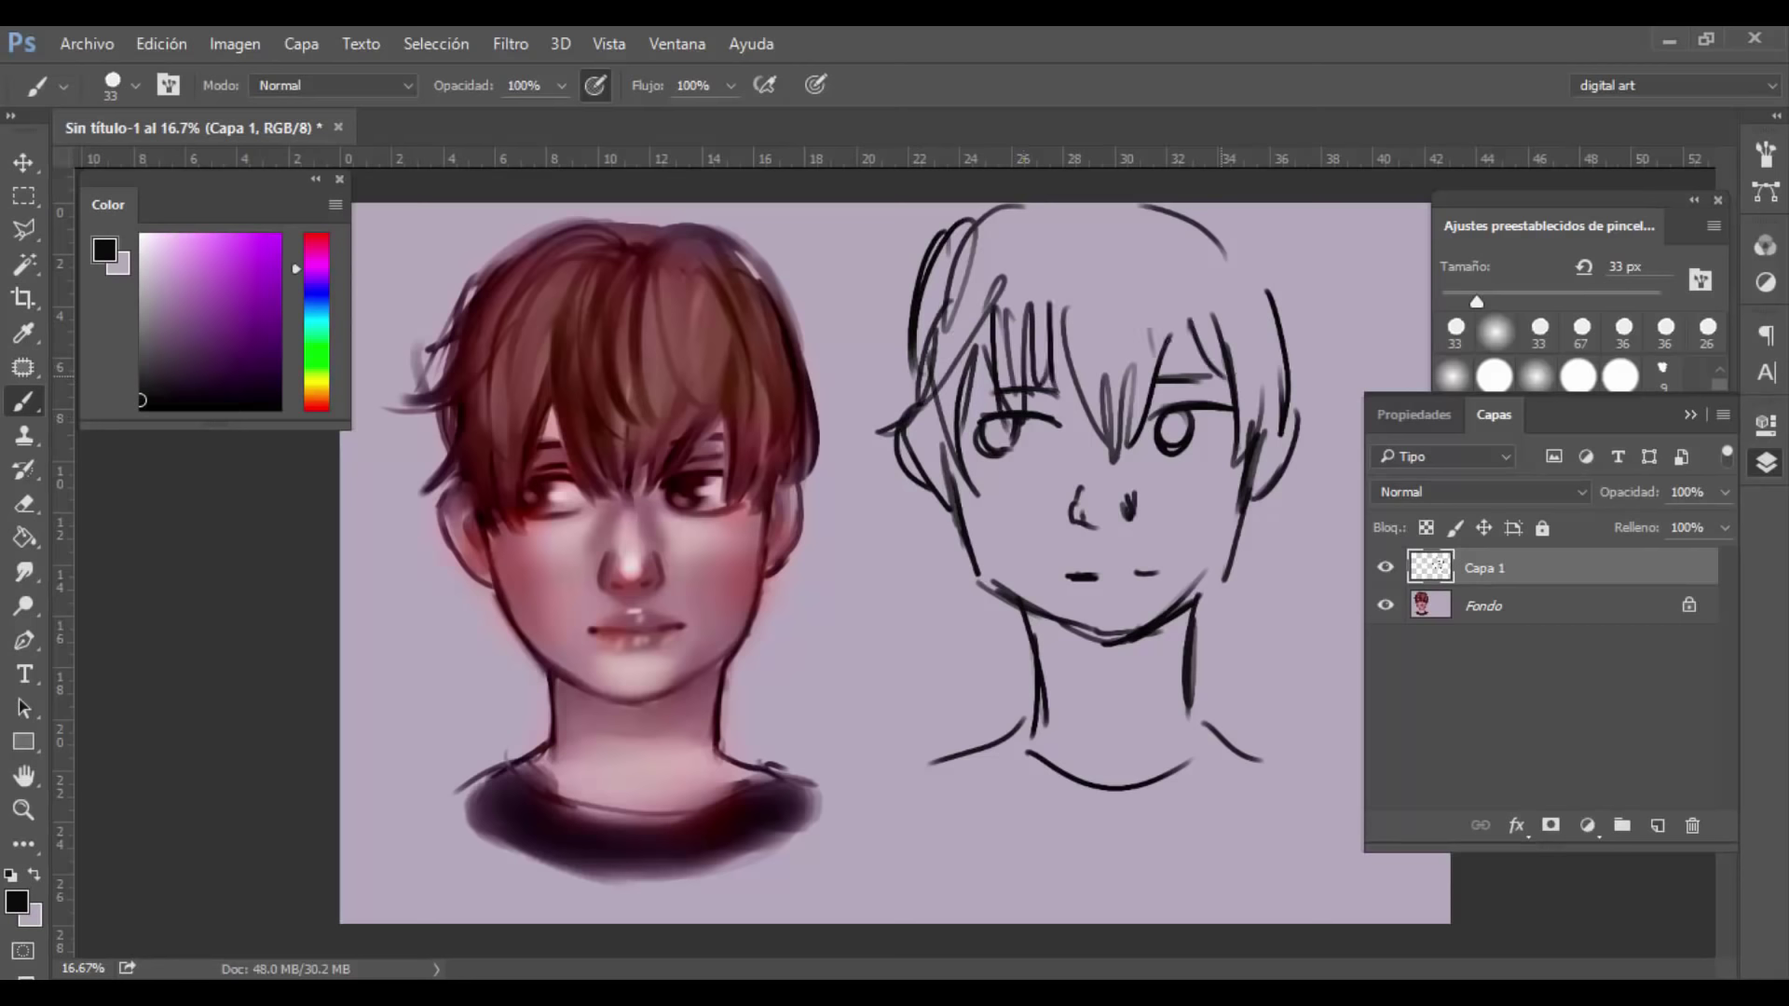
Step: Fill in both irises in black and add lower lid lines to the sketched eyes
left_click_drag(995, 448, 1040, 455)
mouse_move(1184, 417)
left_mouse_down()
mouse_move(1213, 449)
mouse_move(1165, 436)
left_mouse_up()
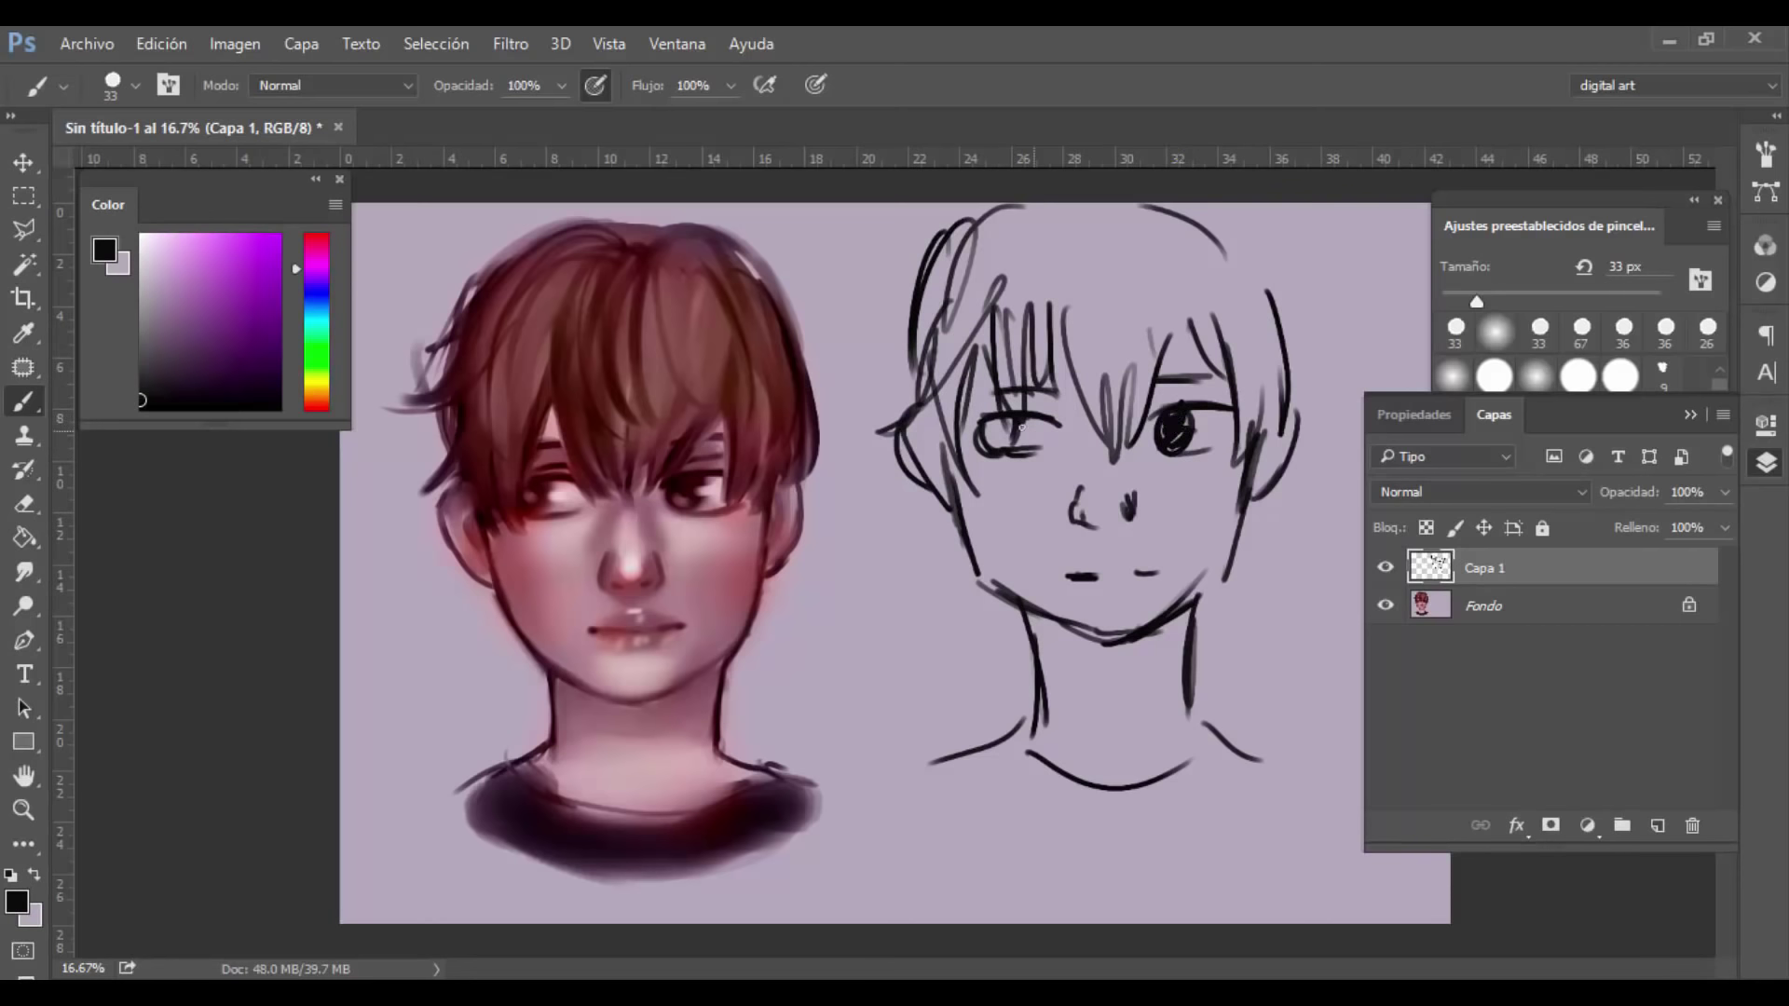
mouse_move(1023, 427)
left_mouse_down()
mouse_move(950, 475)
mouse_move(957, 512)
left_mouse_up()
Step: Strengthen the cheek lines and hair outline, adding a flicked lock on the right side of the head
left_click_drag(967, 527, 991, 582)
left_click_drag(1243, 438, 1234, 559)
mouse_move(1191, 203)
left_mouse_down()
mouse_move(1254, 248)
mouse_move(1319, 389)
left_mouse_up()
left_click_drag(1258, 335, 1315, 397)
left_click_drag(964, 235, 925, 359)
mouse_move(939, 322)
left_mouse_down()
mouse_move(960, 537)
mouse_move(1025, 602)
left_mouse_up()
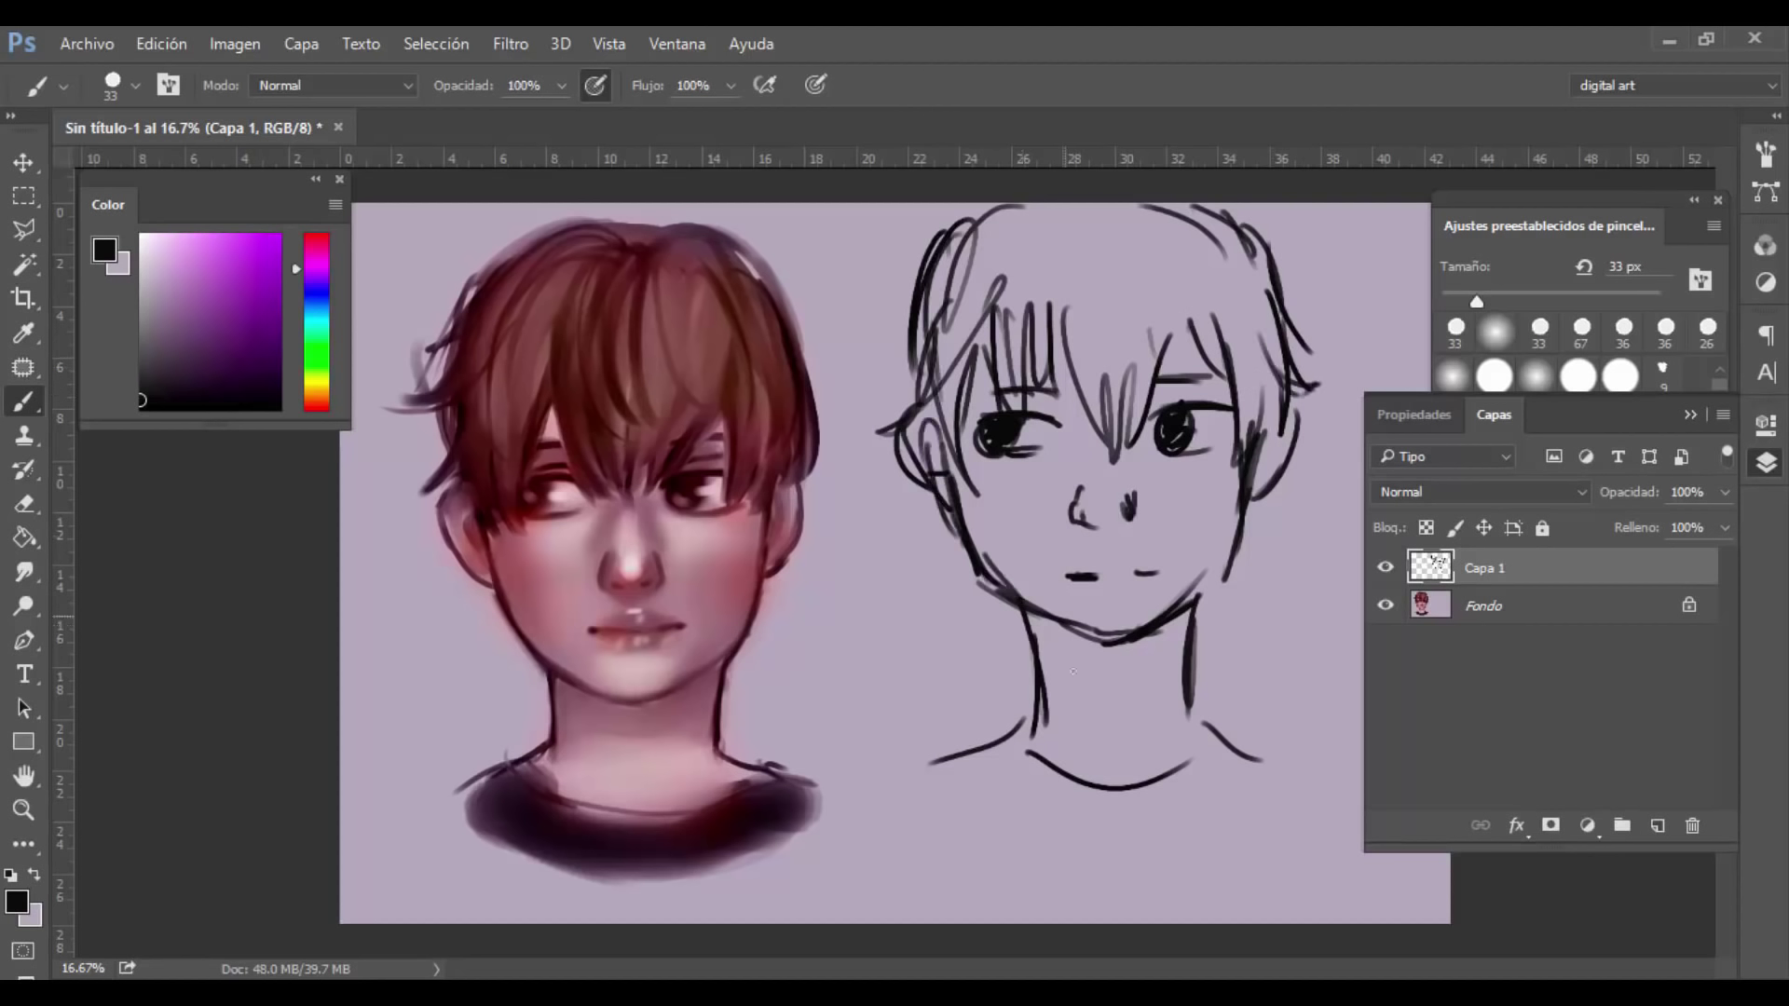
Step: Retrace the jaw, cheek and ear contours of the sketched face with heavier black lines
left_click_drag(1195, 634, 1222, 570)
left_click_drag(1197, 596, 1239, 509)
left_click_drag(960, 483, 1001, 580)
left_click_drag(913, 440, 943, 523)
left_click_drag(1249, 508, 1275, 471)
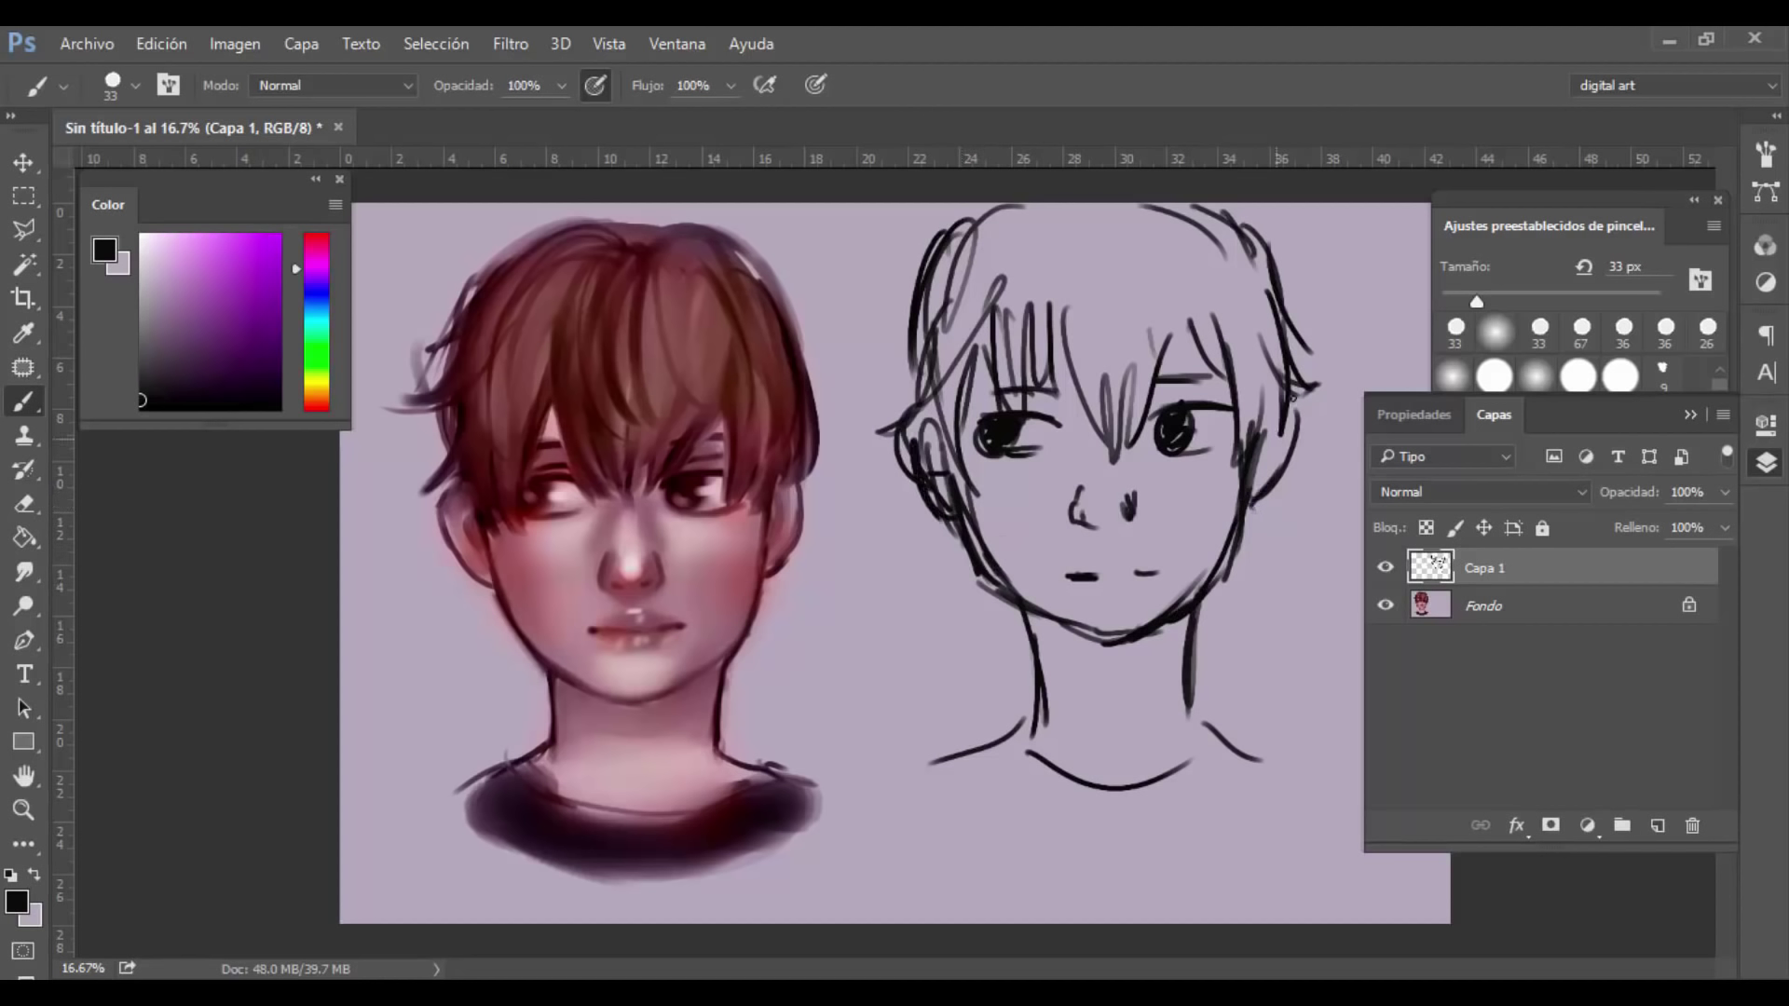
Step: Reinforce the right ear and nearby hair lines of the sketched head and add a stroke along its crown
left_click_drag(1294, 399, 1274, 477)
left_click_drag(1282, 436, 1263, 486)
left_click_drag(1282, 328, 1272, 358)
left_click_drag(1228, 205, 1141, 223)
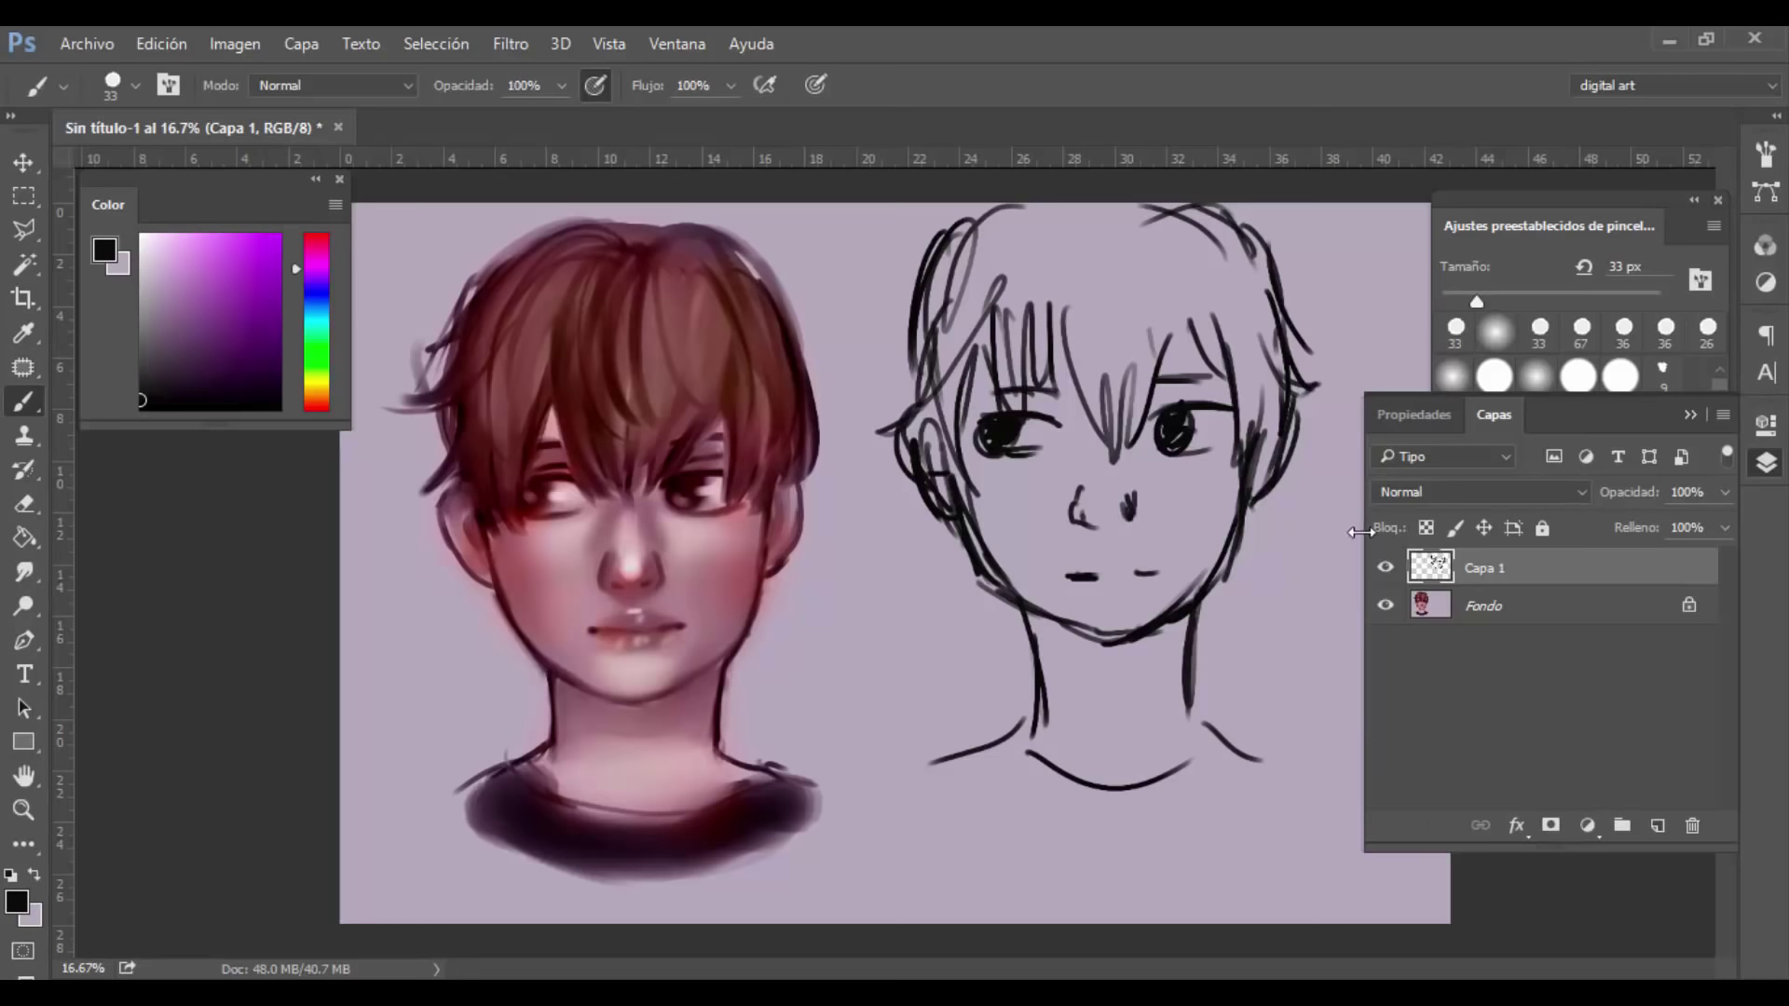
Step: Move the line sketch down so the whole crown of the head sits inside the canvas
key("v")
mouse_move(1220, 431)
left_mouse_down()
mouse_move(1219, 392)
mouse_move(1205, 479)
left_mouse_up()
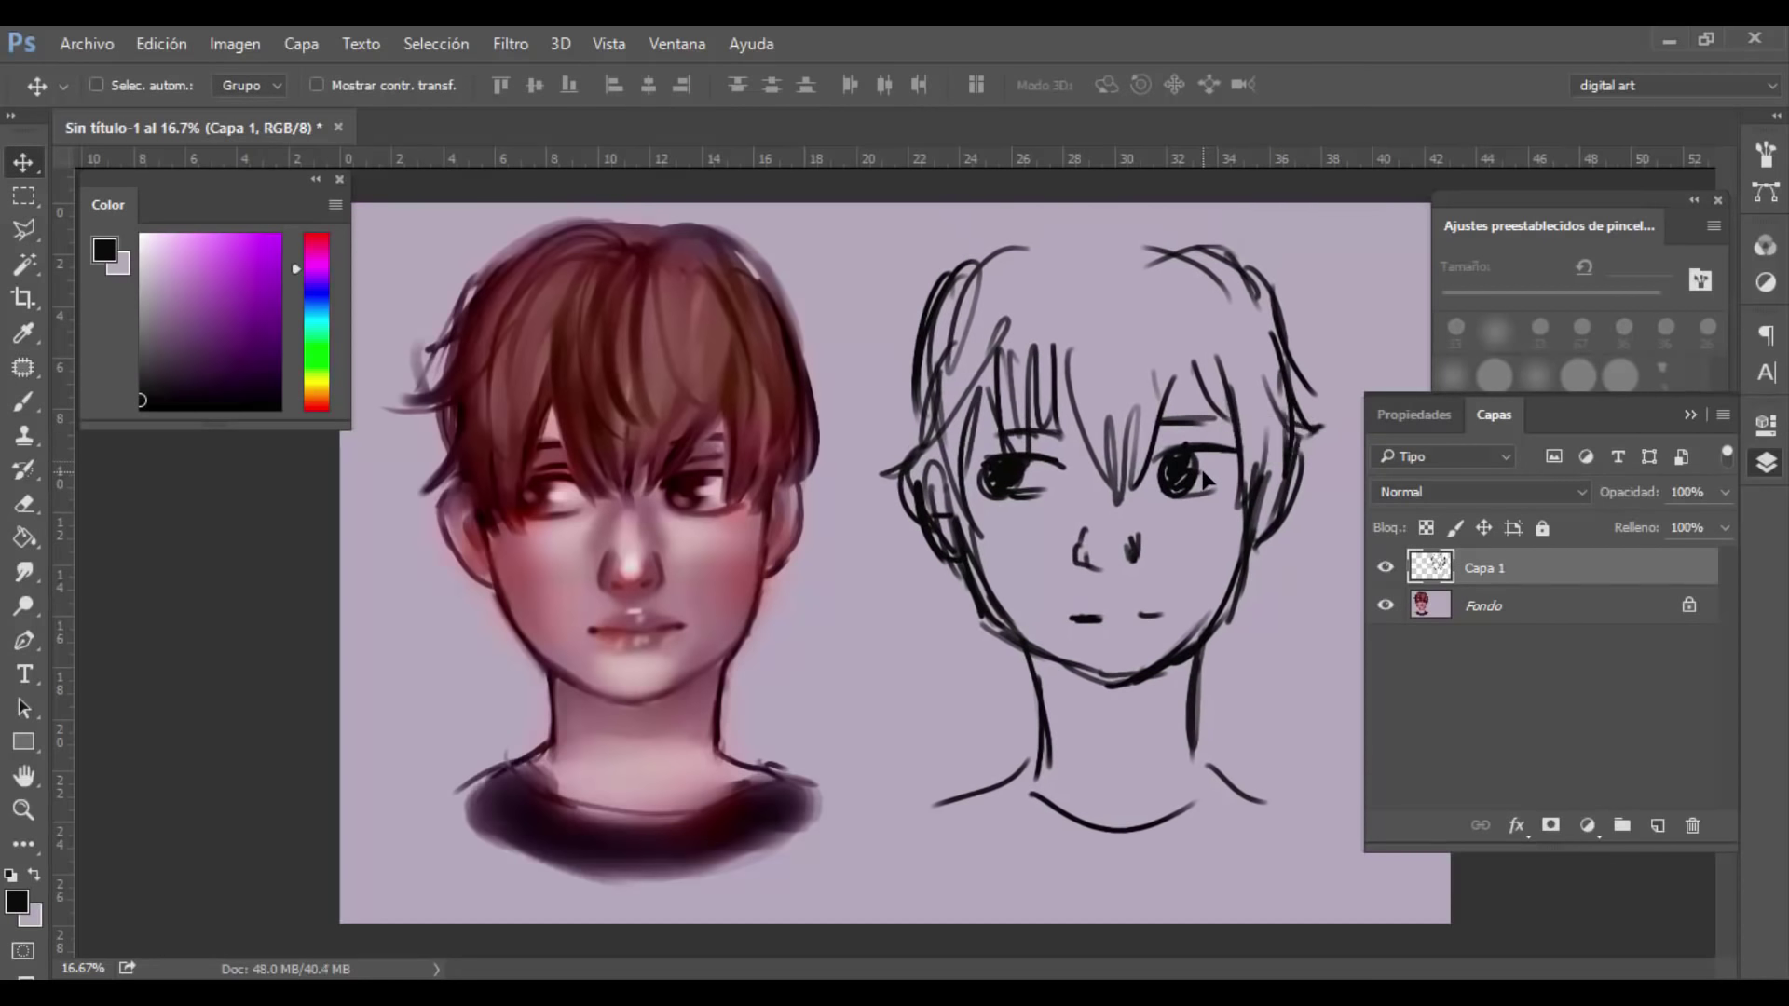
key("ctrl+minus")
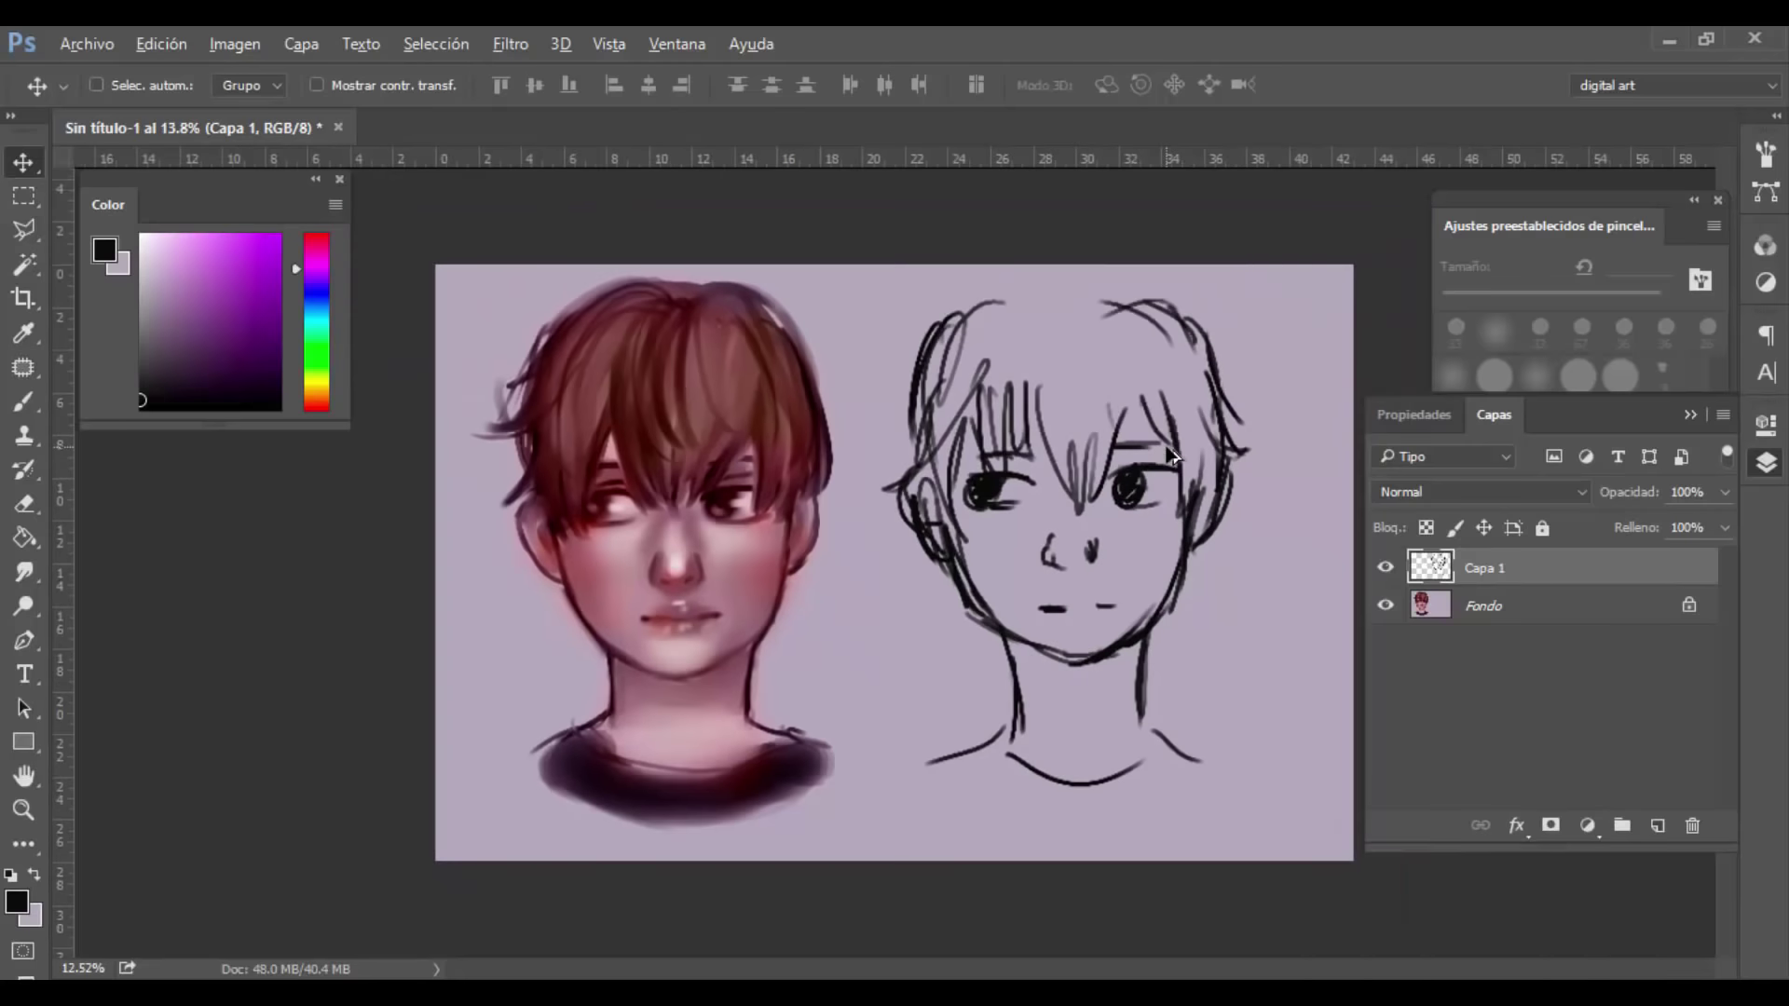
scroll(1230, 461, "up", 1)
Step: Add a new layer above the sketch and extend the canvas to the right with Crop, using the sampled lilac background colour
left_click(1658, 825)
key("b")
left_click(1288, 573, "alt")
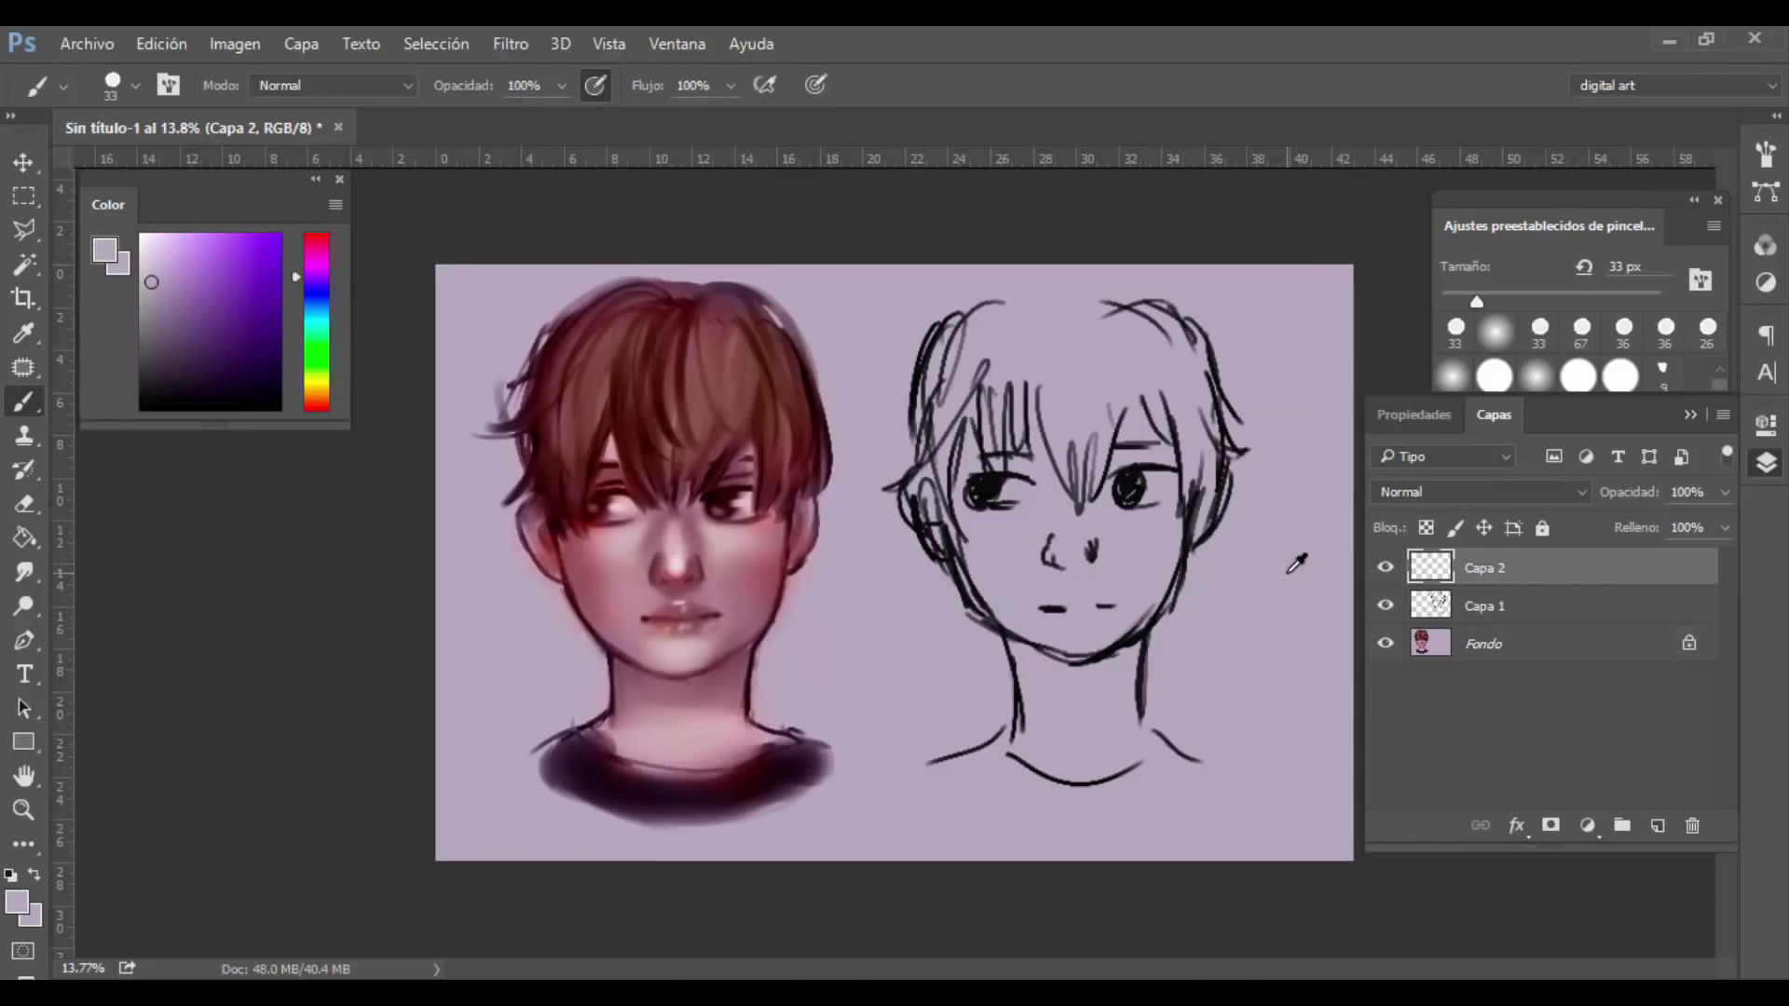
key("c")
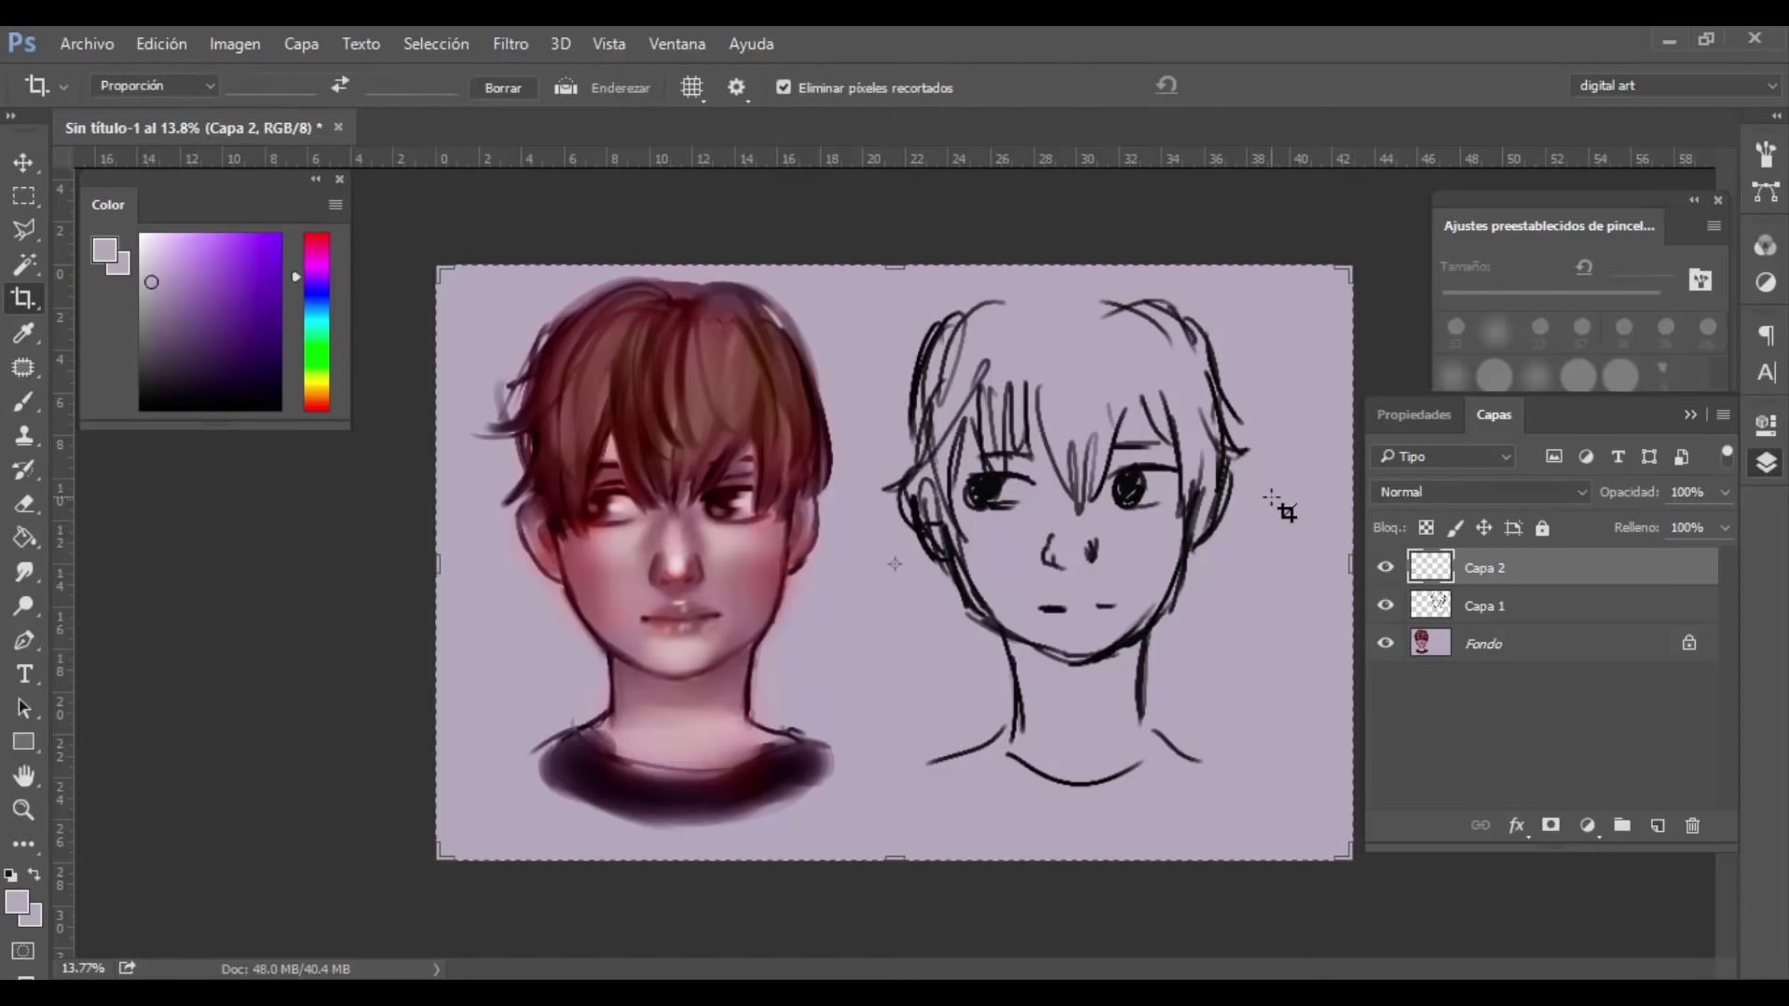
left_click_drag(1409, 560, 1524, 556)
key("Return")
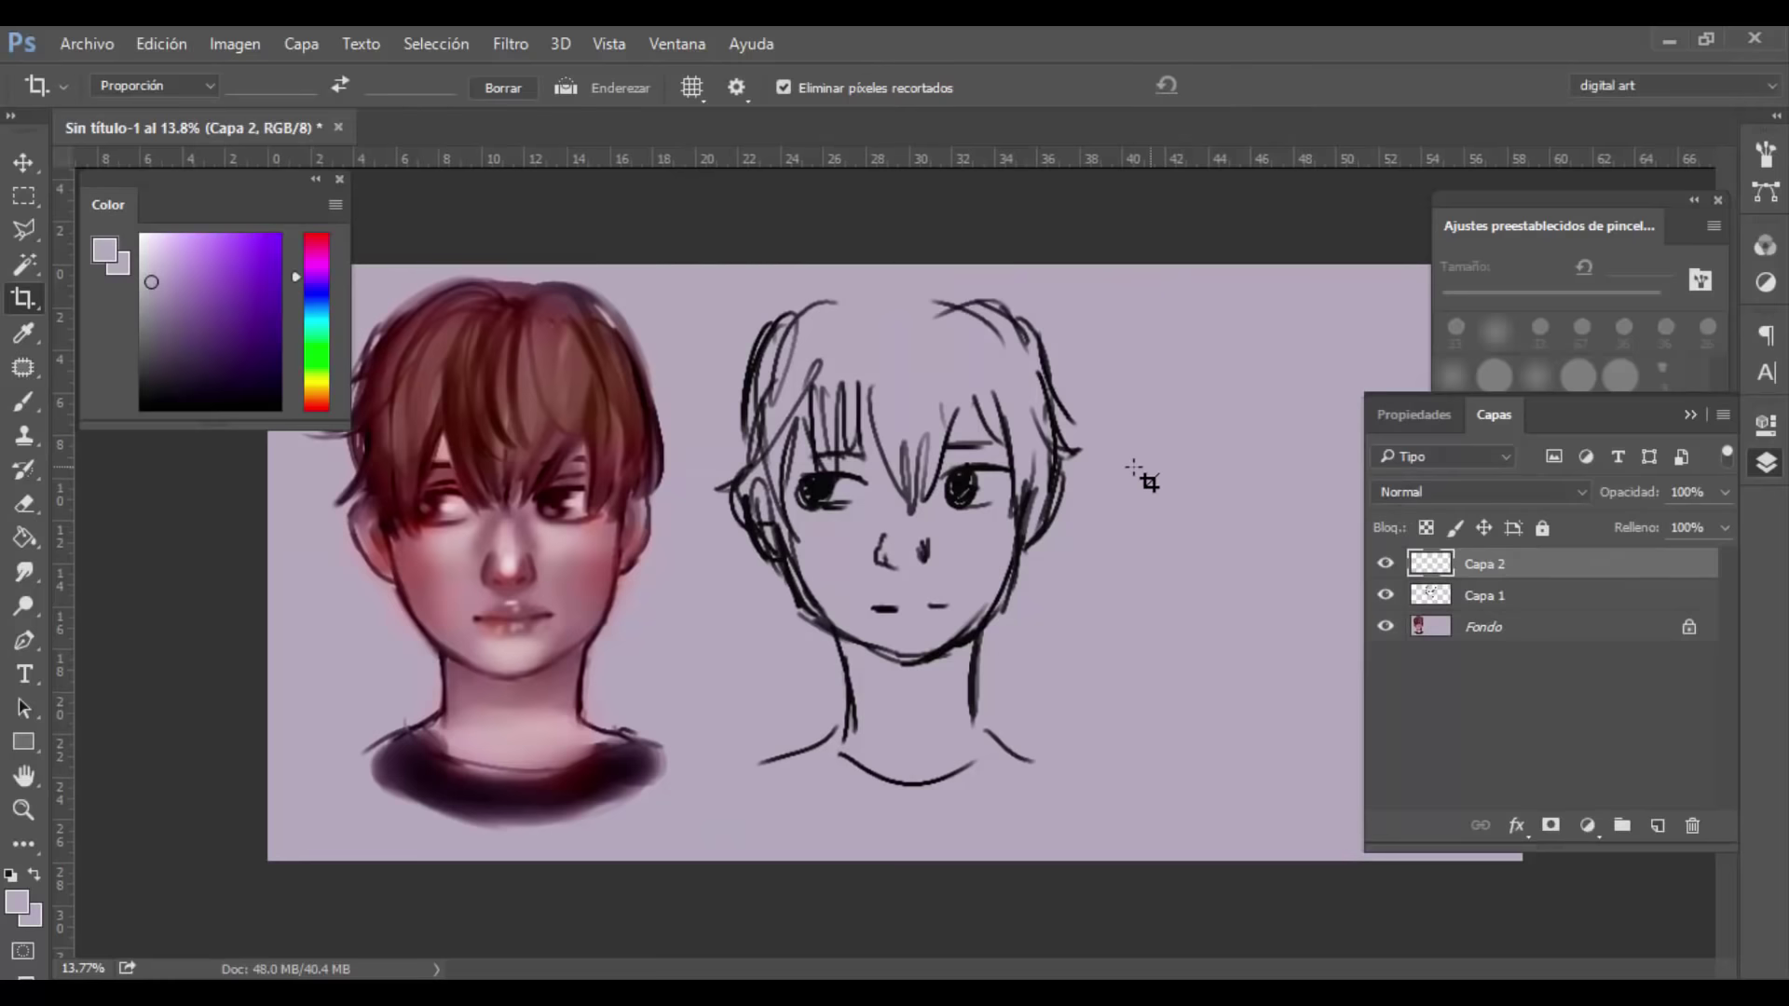
Step: Collapse the layers and brush presets panels clear of the canvas and set the brush colour to black
left_click(1766, 463)
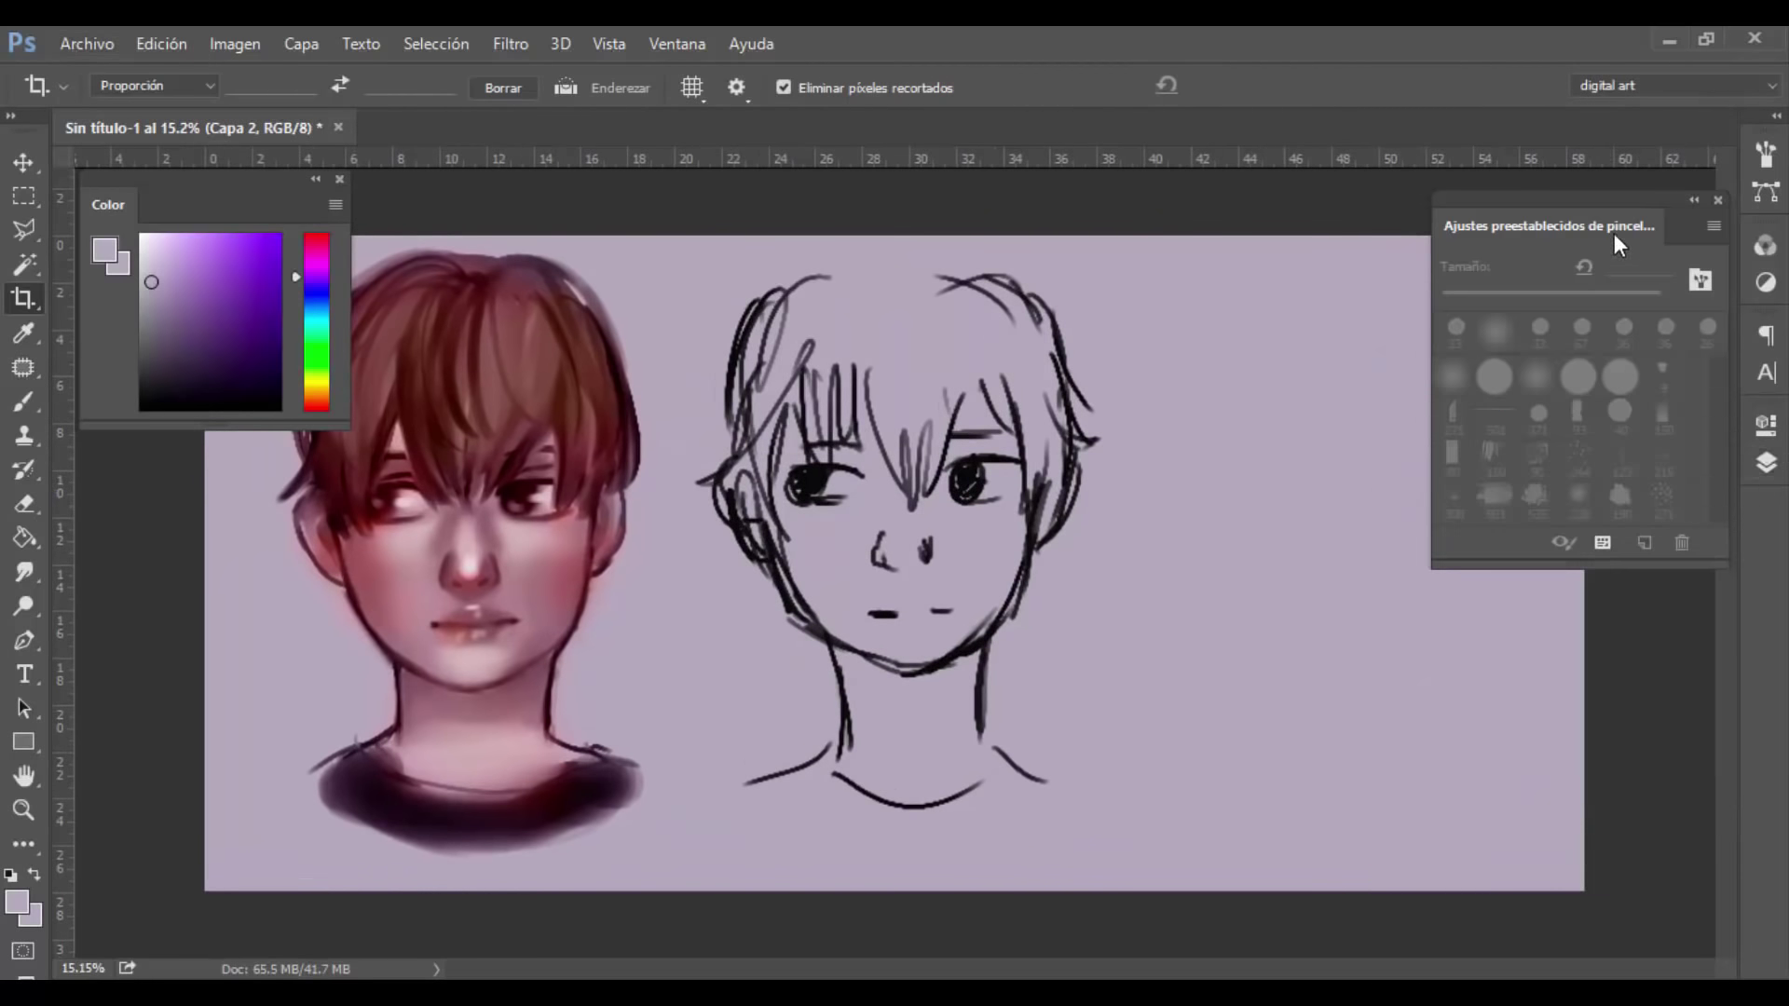
left_click(1694, 200)
key("b")
left_click(235, 408)
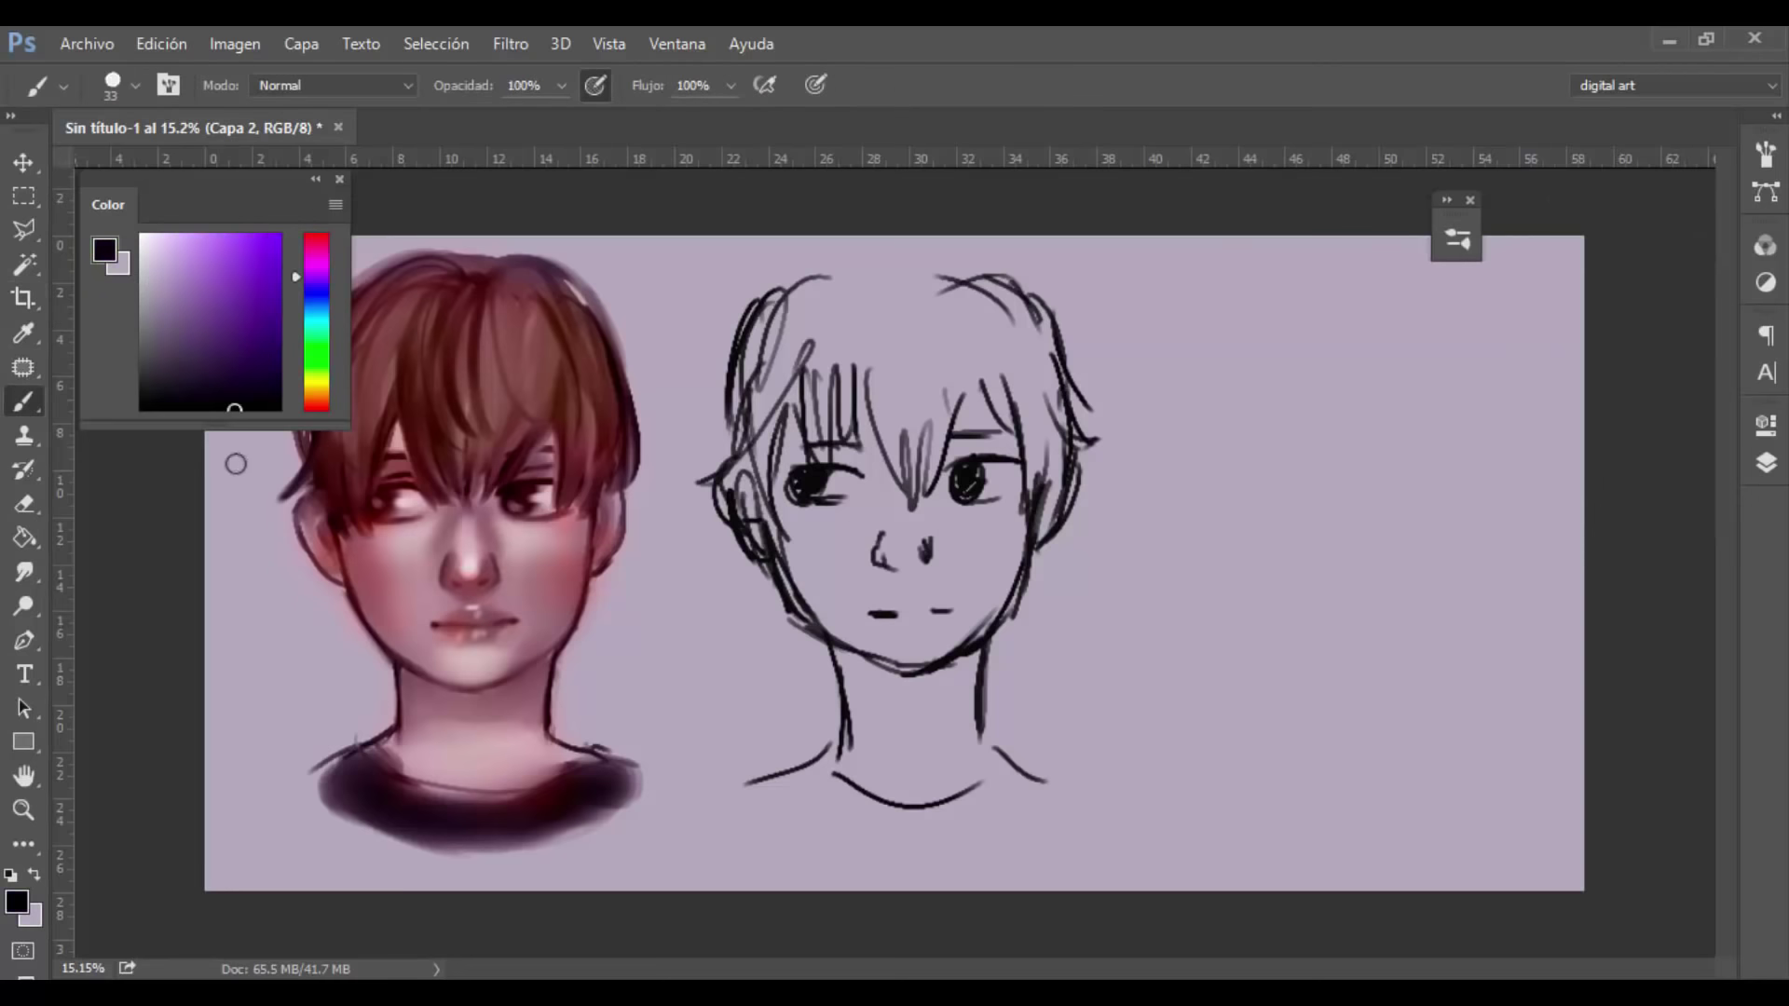
left_click_drag(1456, 208, 1653, 217)
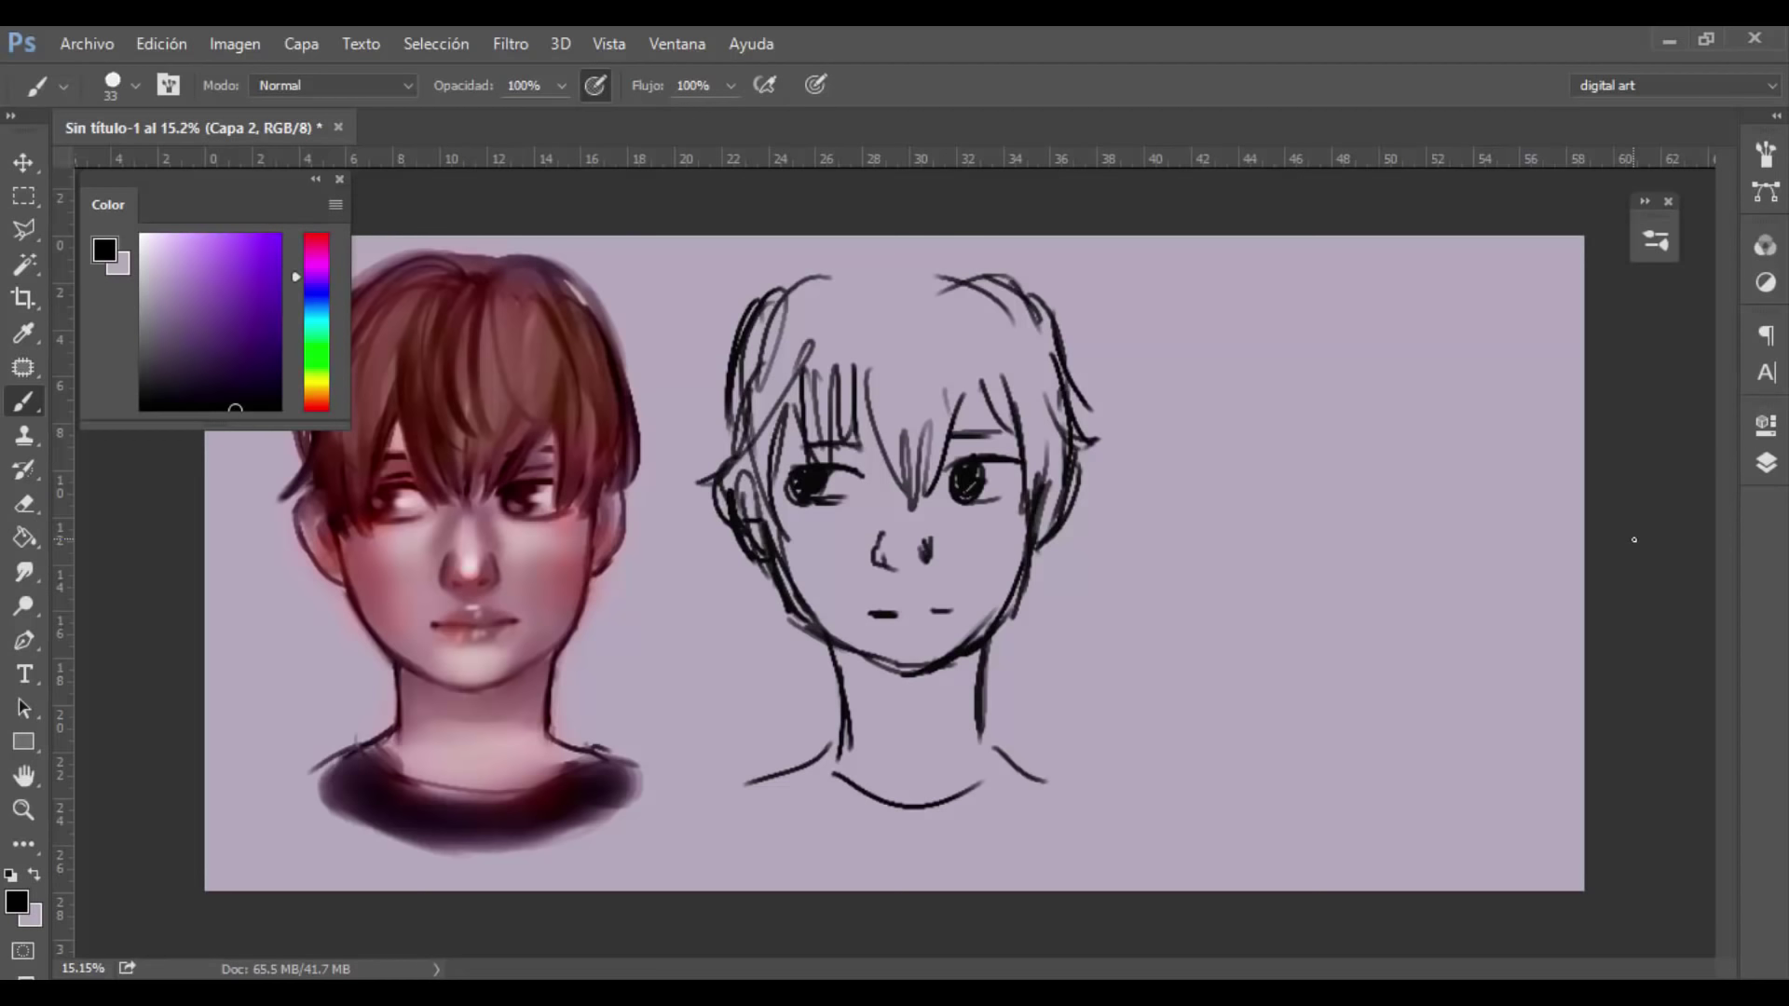
Step: Sketch simple eyes and a small nose for a third face in the empty area right of the second head
left_click_drag(1297, 418, 1226, 436)
left_click_drag(1431, 411, 1482, 422)
left_click_drag(1239, 433, 1279, 461)
left_click_drag(1442, 416, 1412, 468)
left_click(1366, 530)
mouse_move(1316, 528)
left_mouse_down()
mouse_move(1342, 518)
mouse_move(1340, 536)
left_mouse_up()
left_click_drag(1386, 503, 1385, 538)
Step: Draw the cheek and jaw contours of the third face and two lines for its neck
left_click_drag(1188, 438, 1309, 641)
mouse_move(1504, 445)
left_mouse_down()
mouse_move(1493, 611)
mouse_move(1400, 645)
left_mouse_up()
left_click_drag(1288, 634, 1295, 781)
left_click_drag(1445, 643, 1439, 764)
Step: Draw a zigzag fringe, spiky side hair and an ear line on the third face
mouse_move(1207, 390)
left_mouse_down()
mouse_move(1548, 471)
mouse_move(1470, 427)
left_mouse_up()
mouse_move(1188, 270)
left_mouse_down()
mouse_move(1142, 446)
mouse_move(1202, 436)
left_mouse_up()
left_click_drag(1204, 565, 1156, 492)
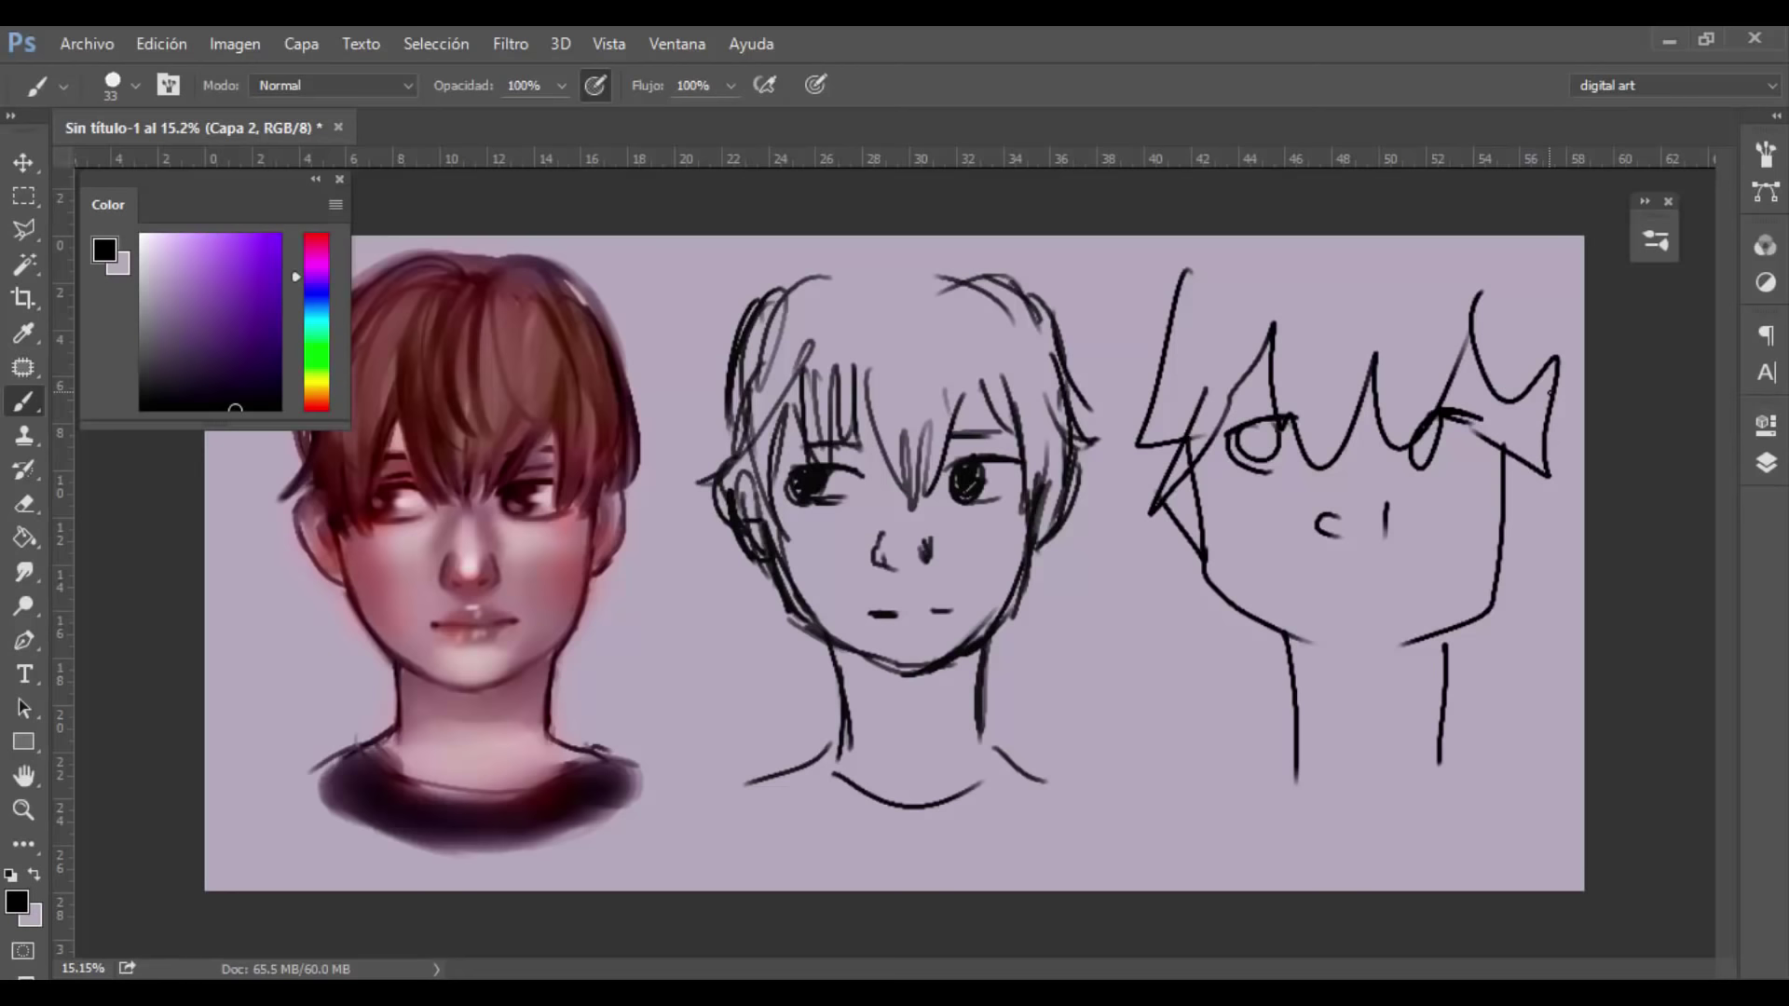
key("alt")
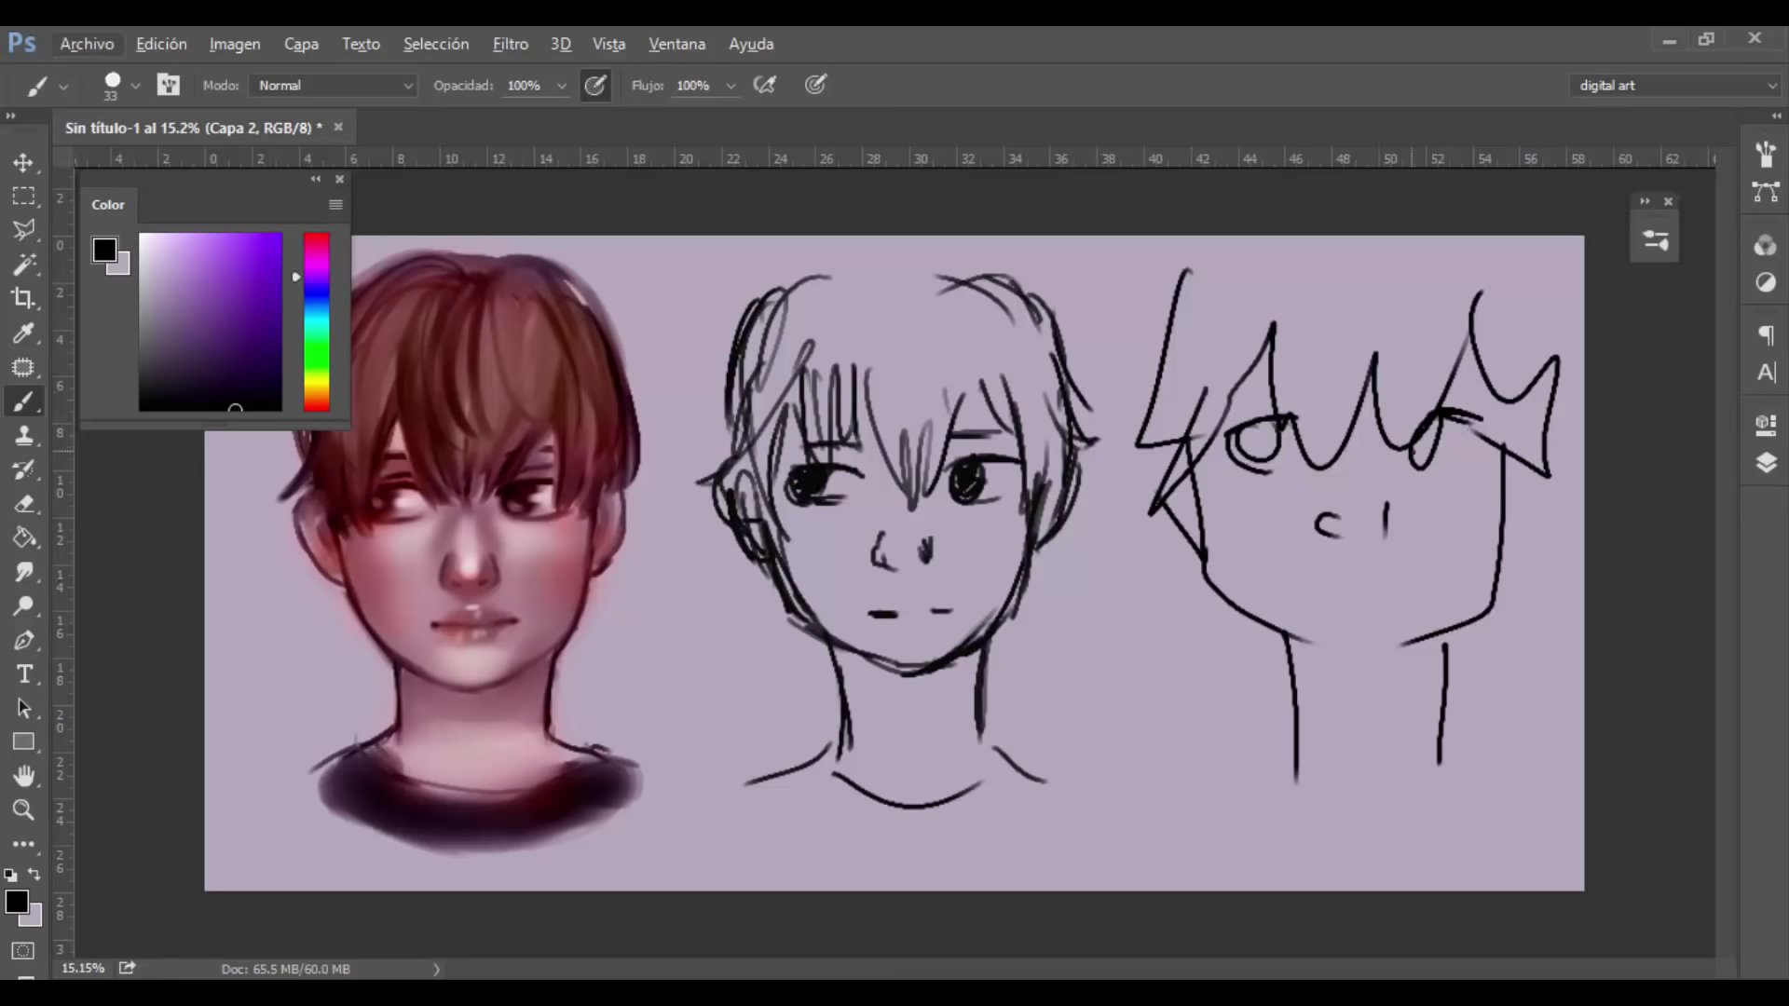